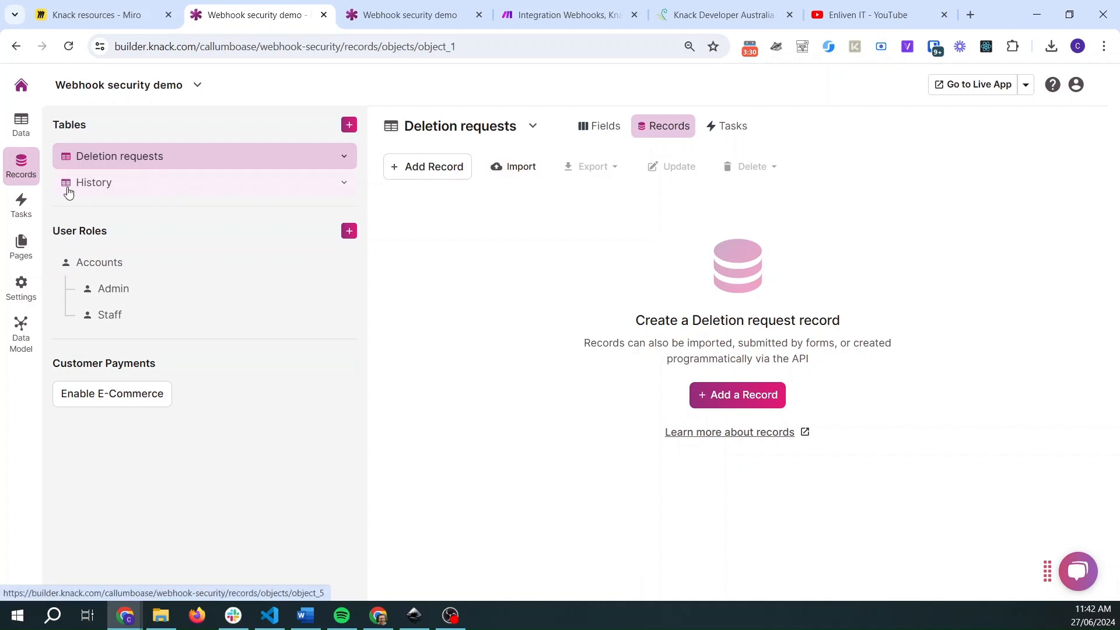
# - Examine the fields and records of the Deletion requests and History tables
pyautogui.click(574, 126)
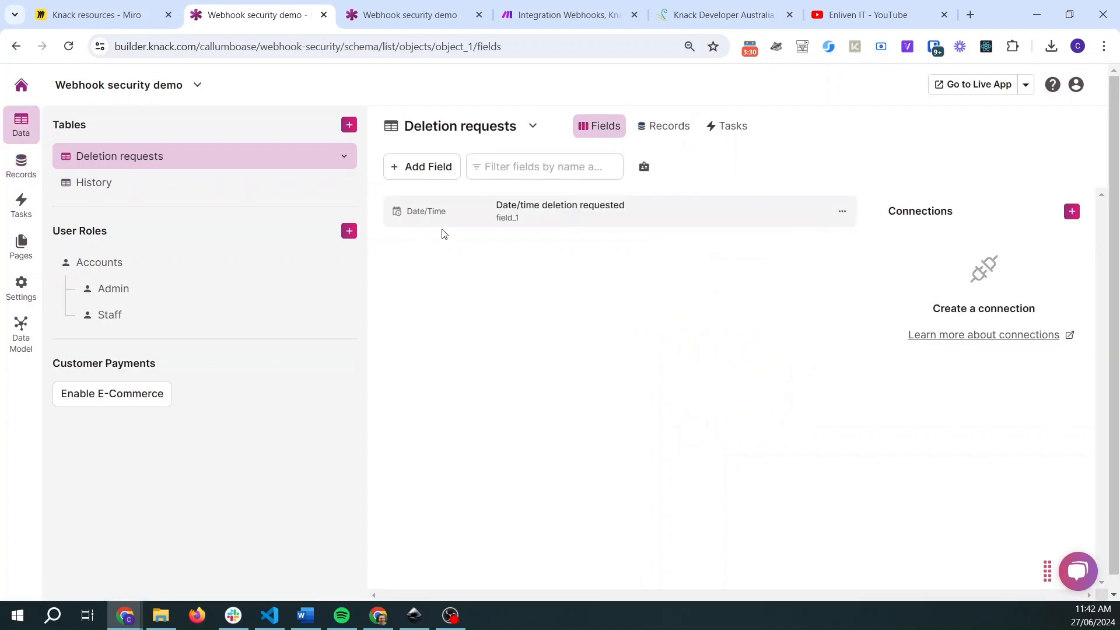
pyautogui.click(116, 195)
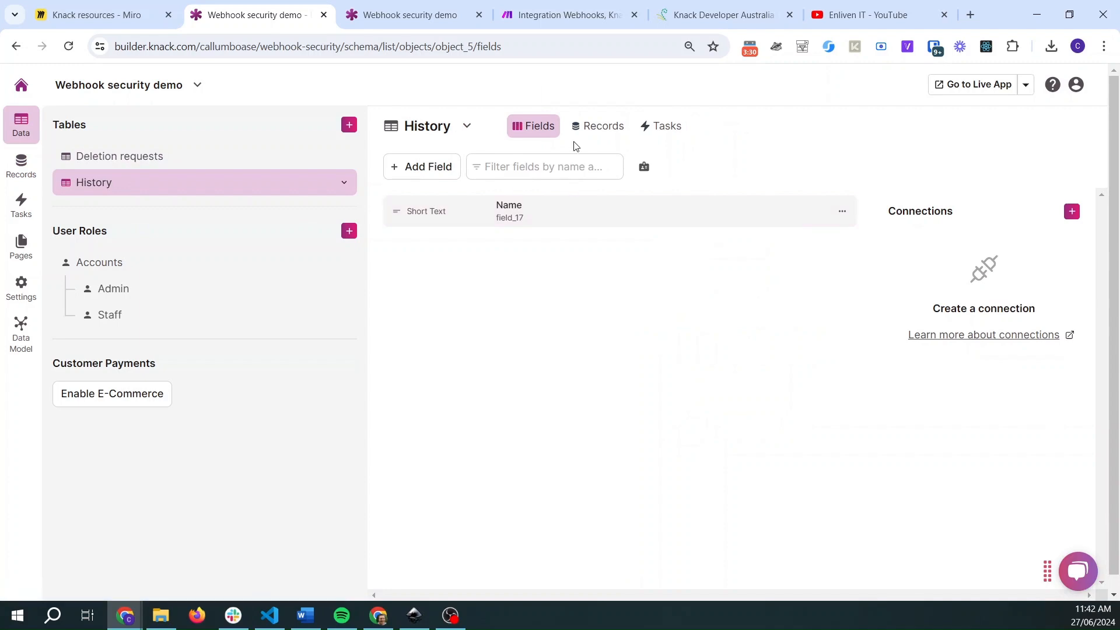
pyautogui.click(596, 126)
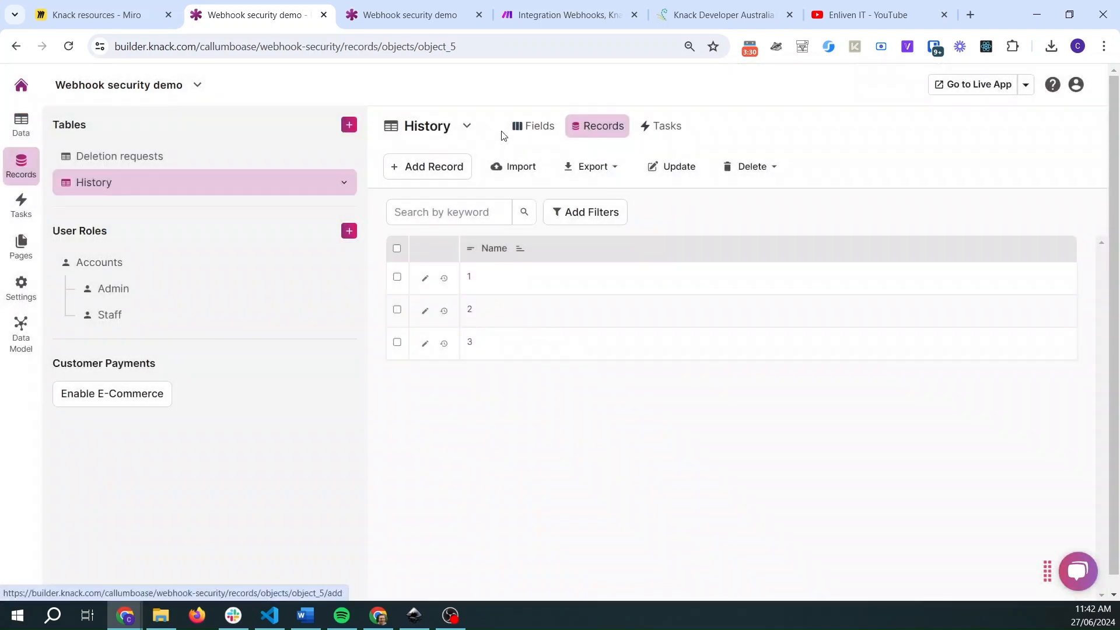
pyautogui.click(544, 129)
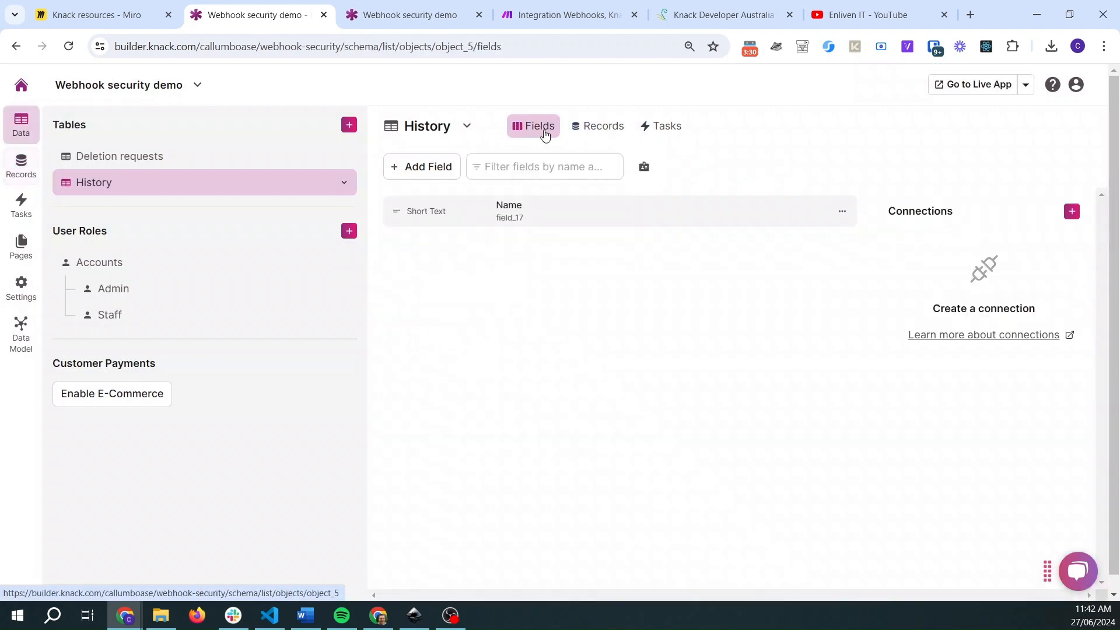
# - Examine the fields of the Accounts, Admin and Staff user roles and the Accounts records
pyautogui.click(102, 268)
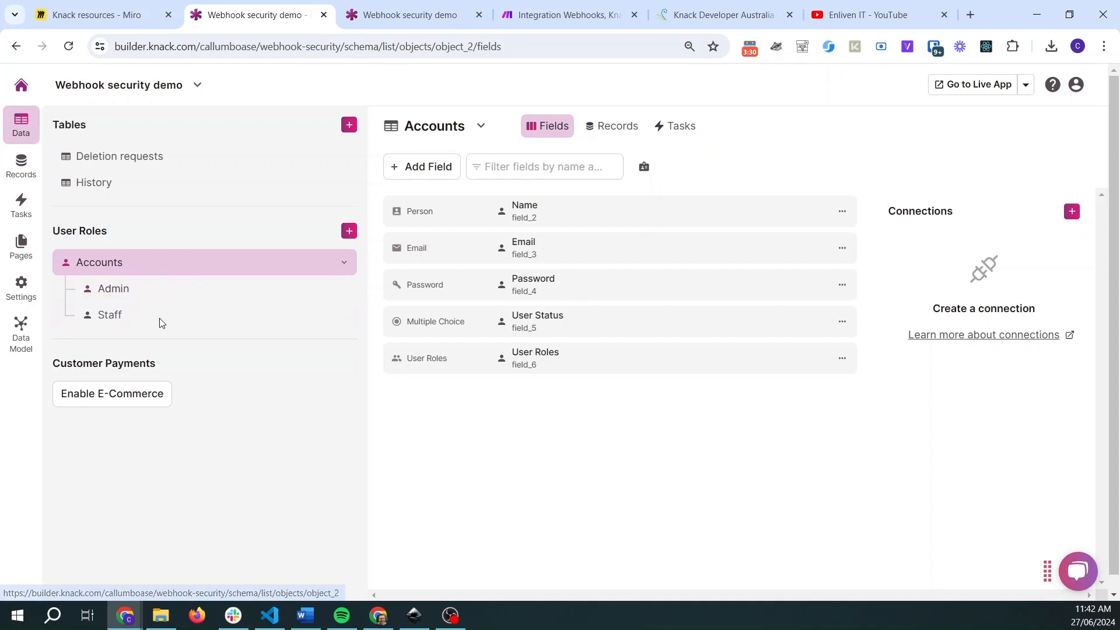
pyautogui.click(127, 292)
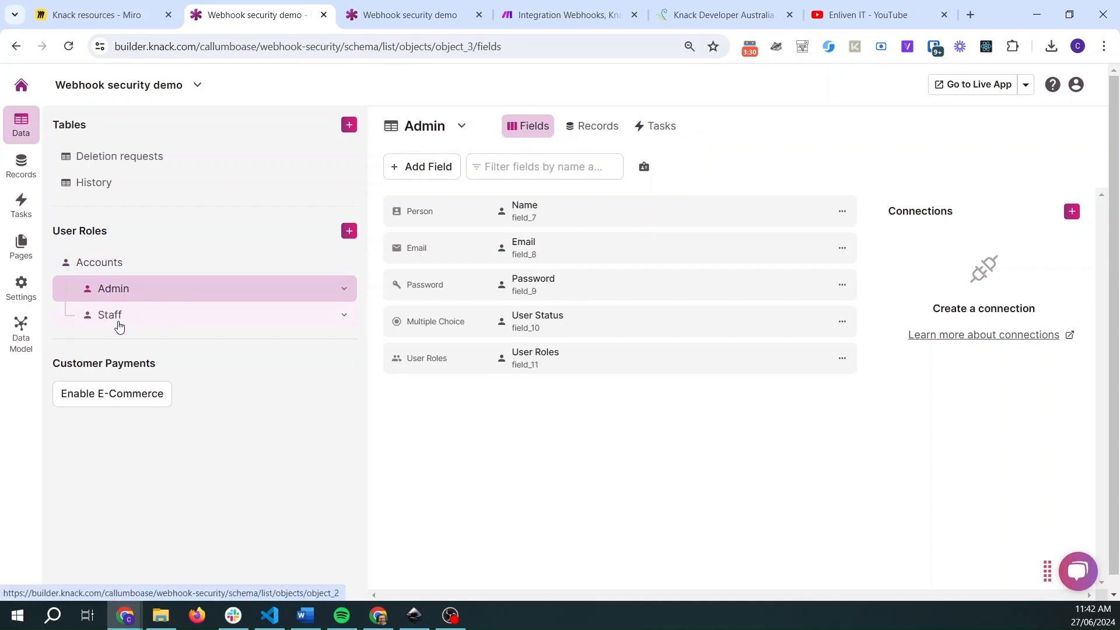
pyautogui.click(117, 325)
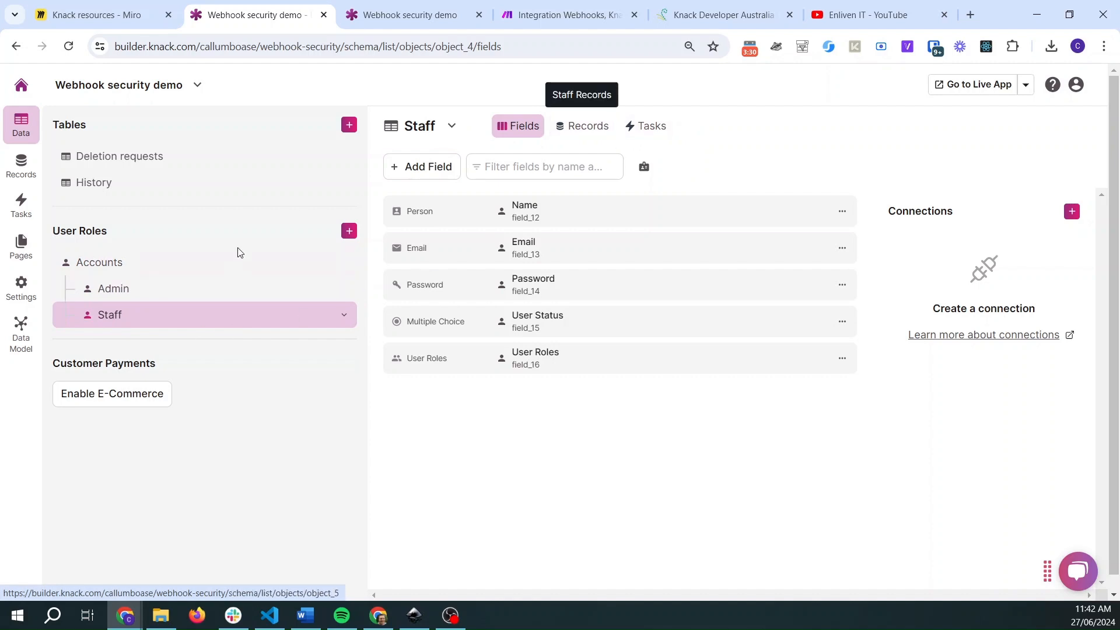
pyautogui.click(148, 265)
pyautogui.click(636, 124)
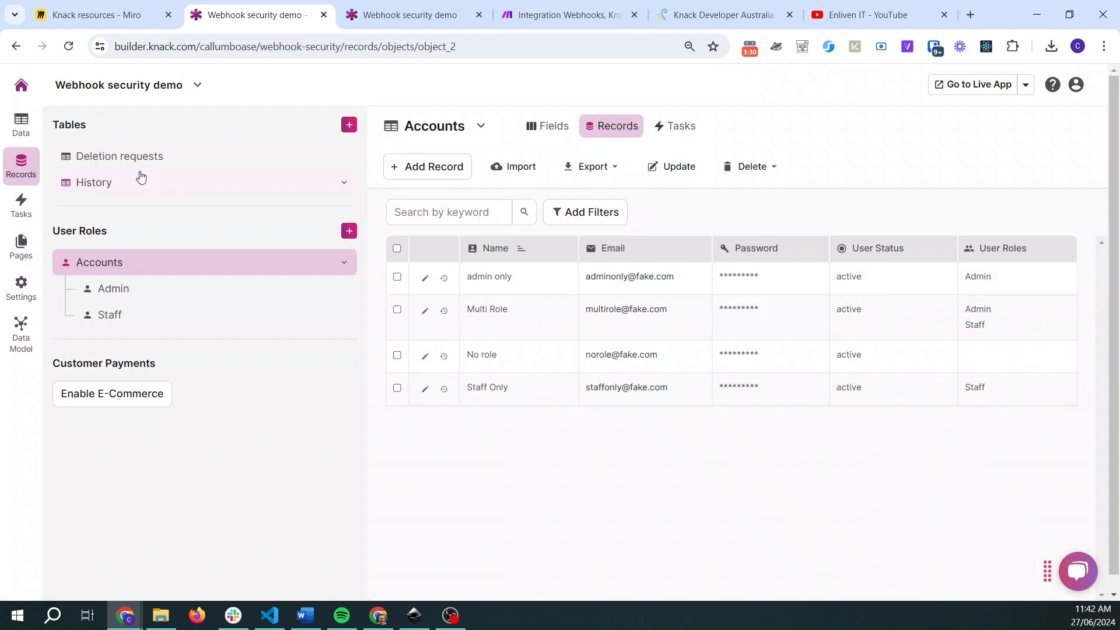
# - Browse the app's pages, including Home, Staff pages and Staff pages Login
pyautogui.click(34, 254)
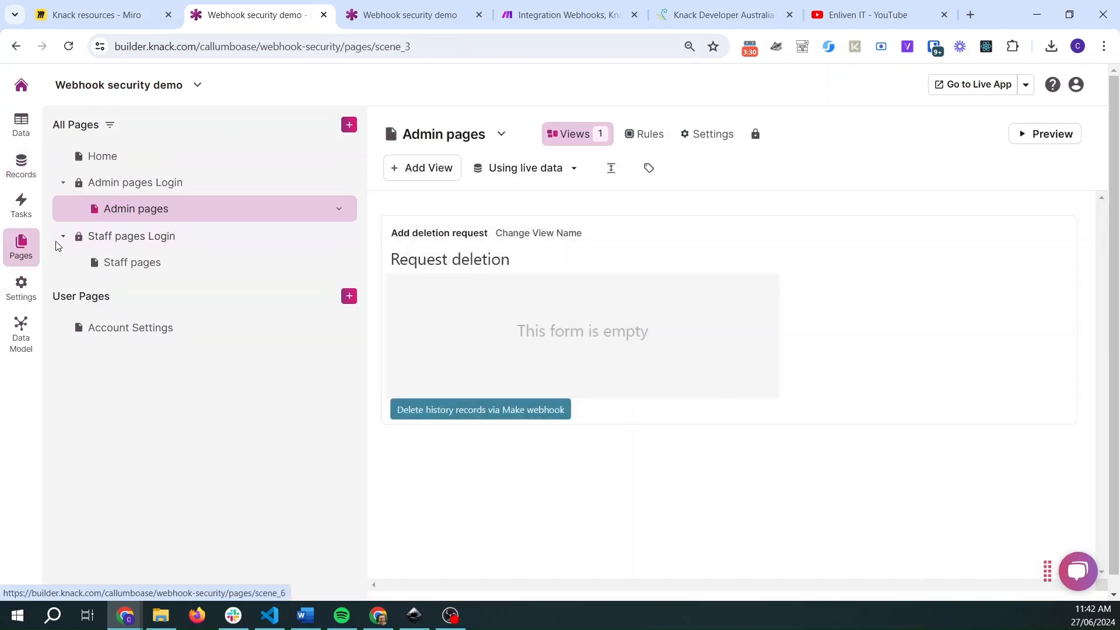
pyautogui.click(117, 155)
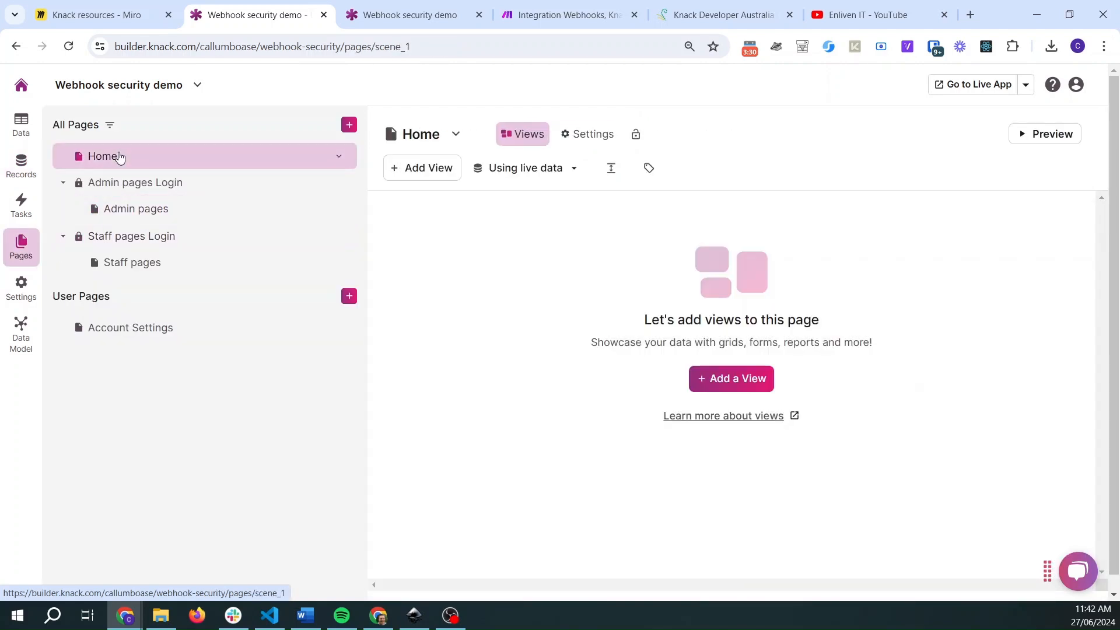
pyautogui.click(163, 263)
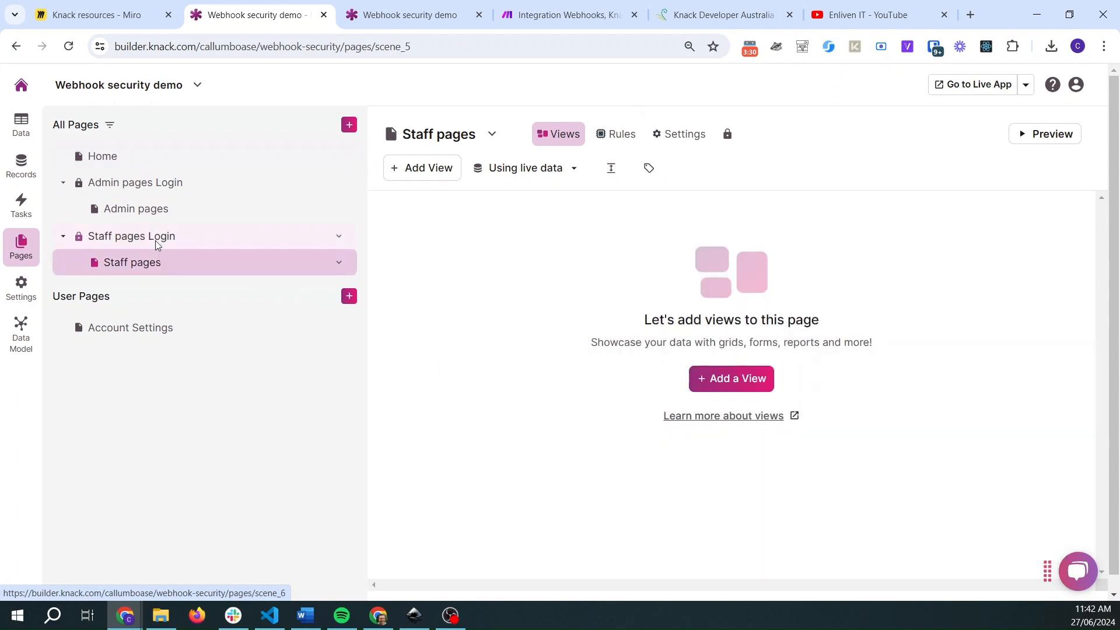
pyautogui.click(155, 236)
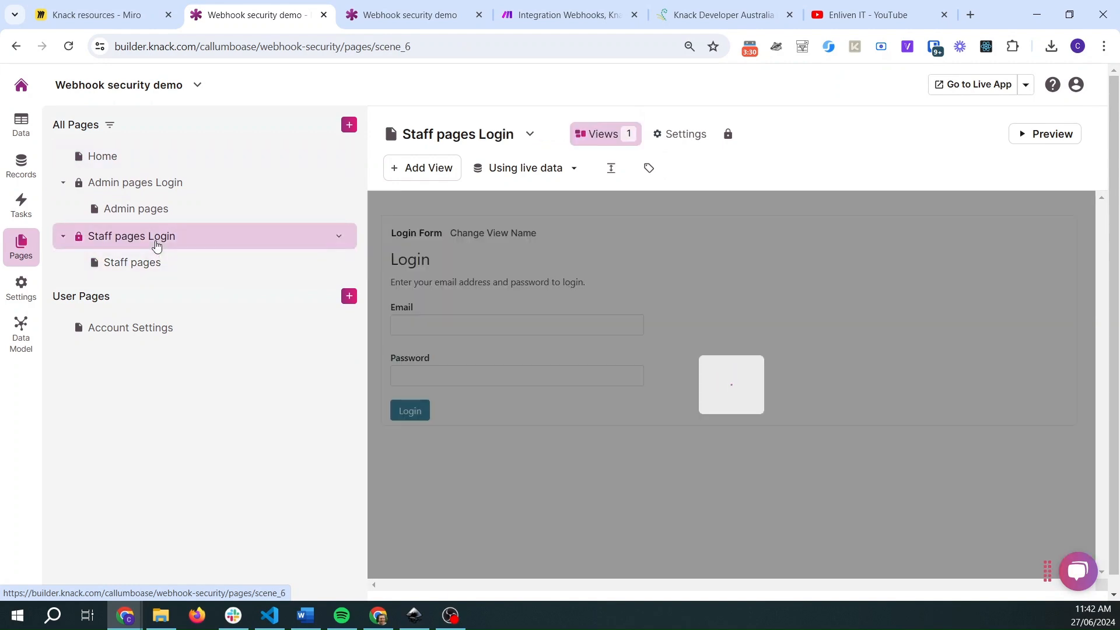
# - Inspect the Staff pages Login view's settings to see which roles have permission
pyautogui.click(623, 297)
pyautogui.click(175, 188)
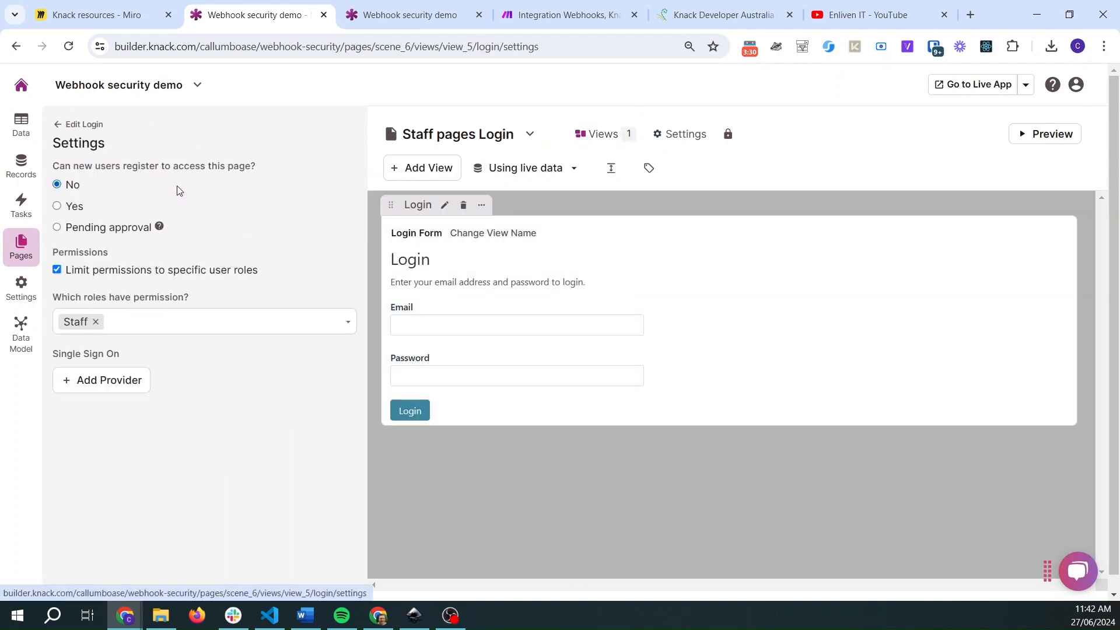
pyautogui.click(65, 126)
pyautogui.click(66, 124)
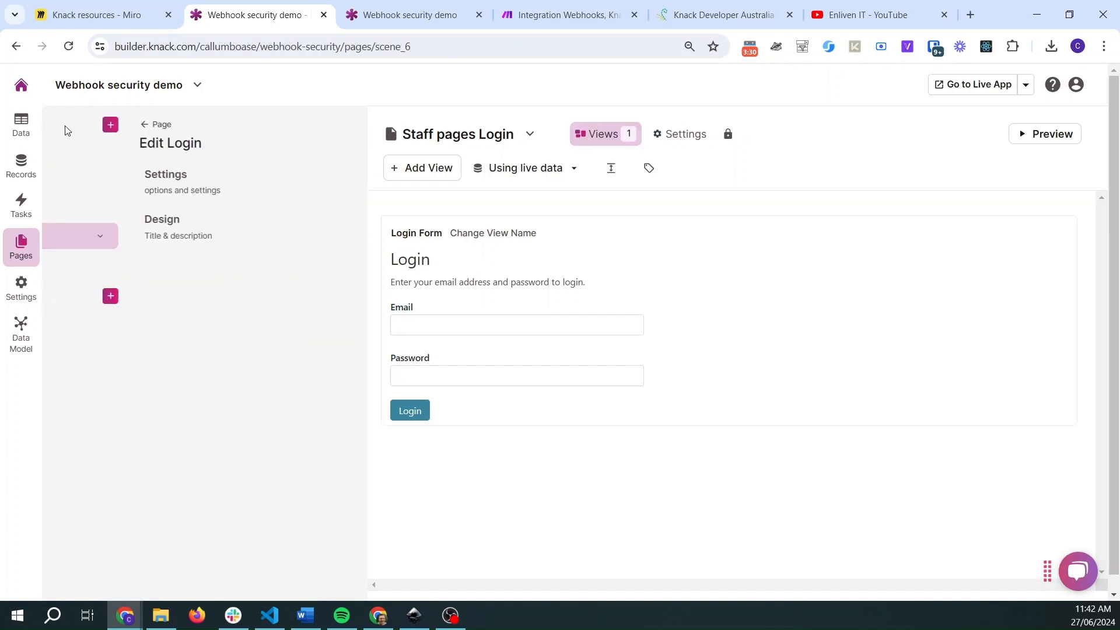
# - Inspect the Admin pages Login view's settings to see which roles have permission
pyautogui.click(174, 195)
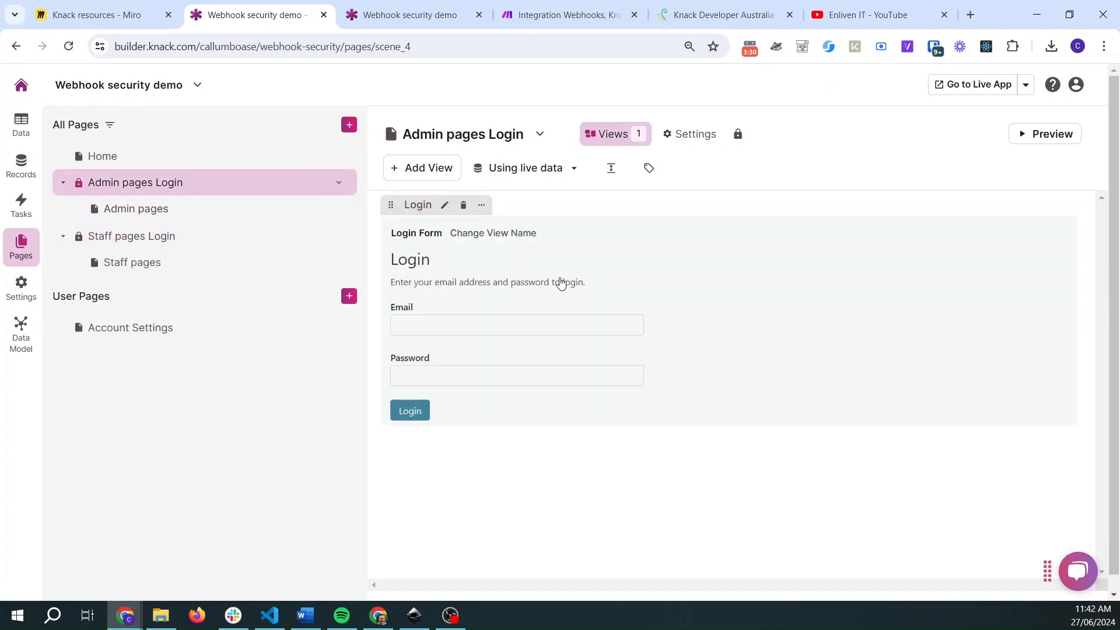
pyautogui.click(560, 283)
pyautogui.click(147, 183)
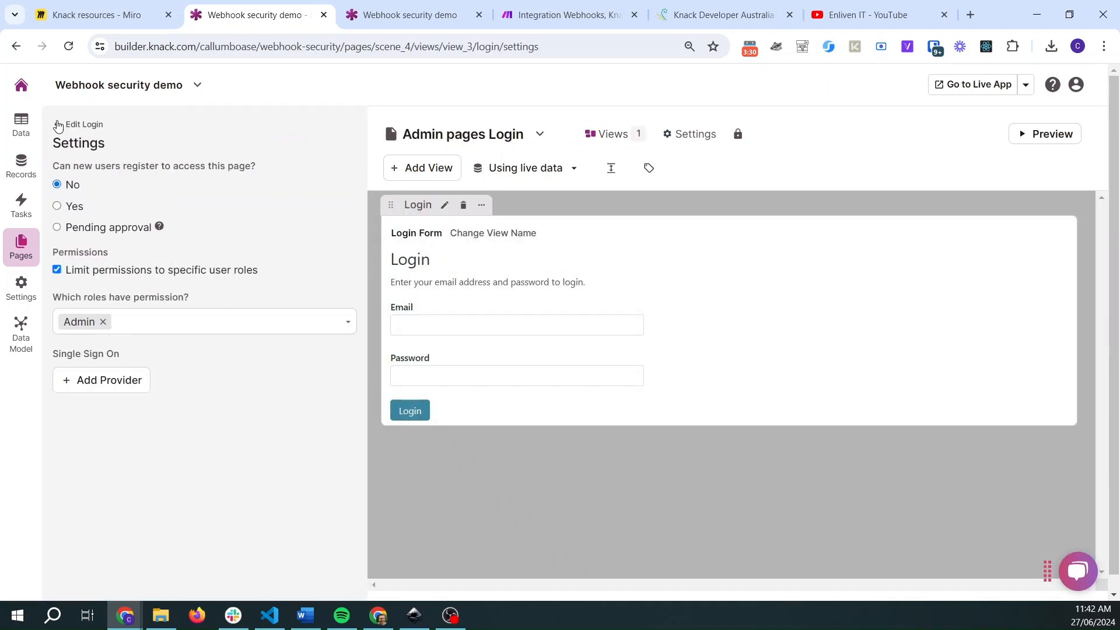
pyautogui.click(66, 124)
pyautogui.click(64, 124)
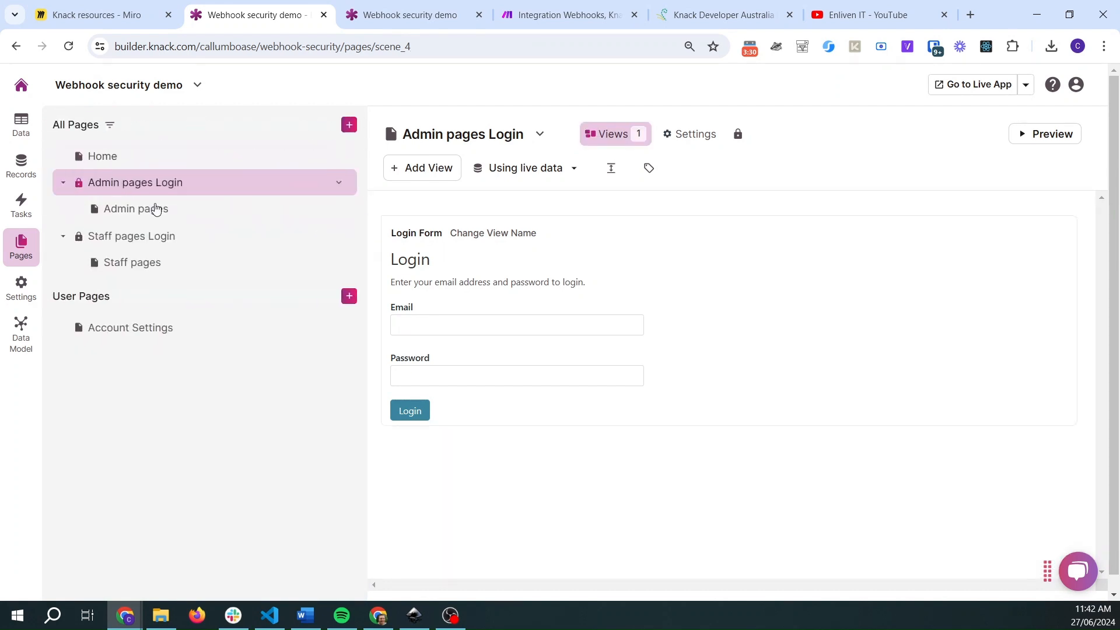
# - Open the Request deletion form on Admin pages and review its design and options
pyautogui.click(166, 214)
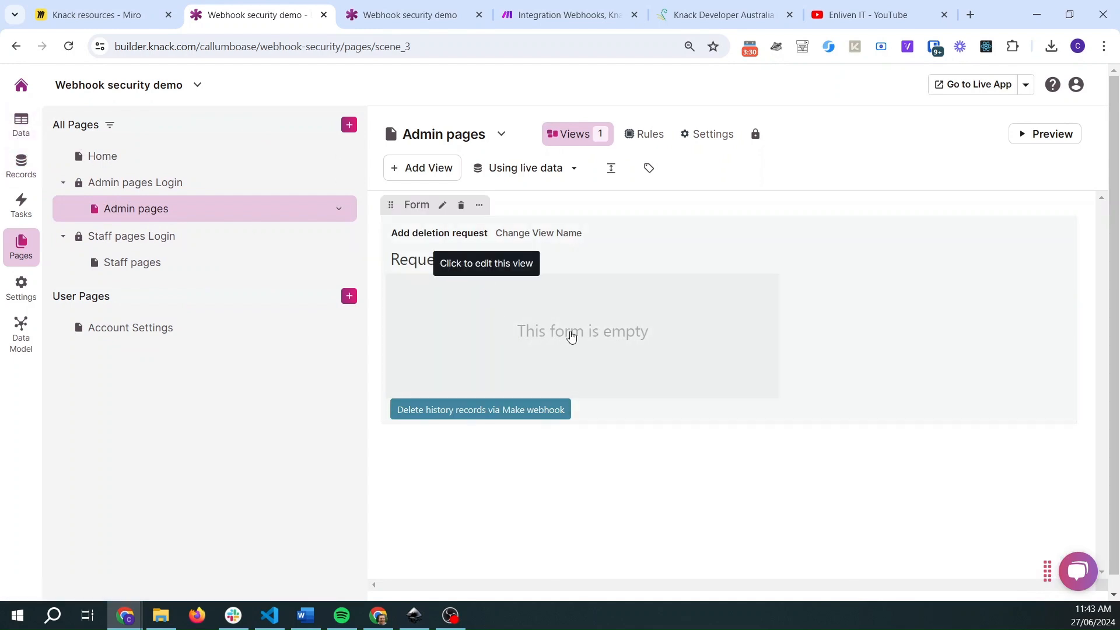
pyautogui.click(486, 357)
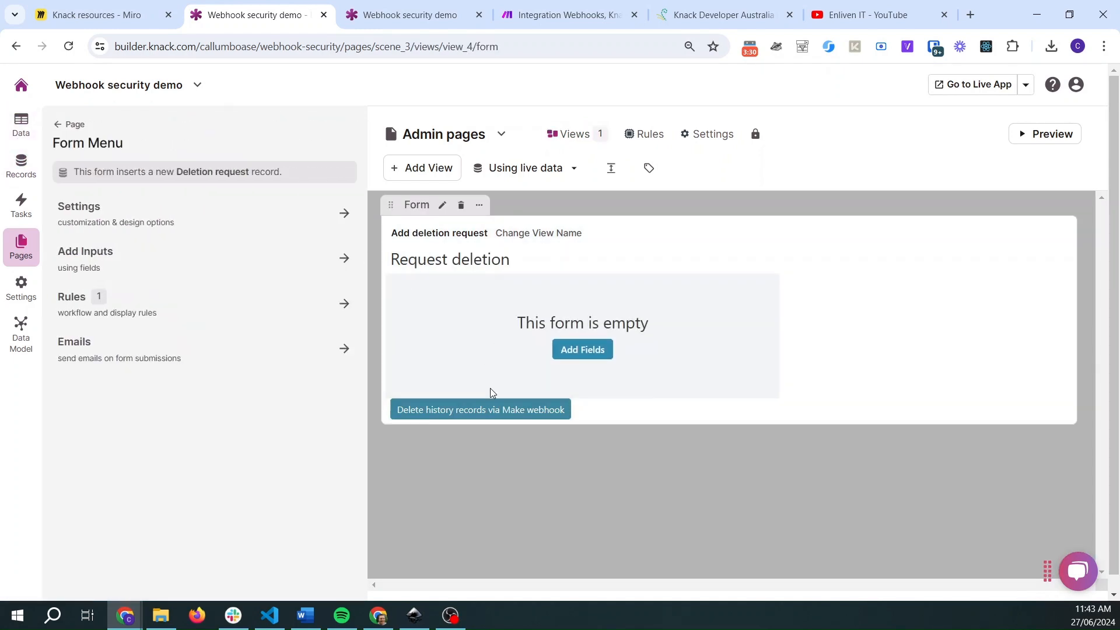
pyautogui.click(138, 219)
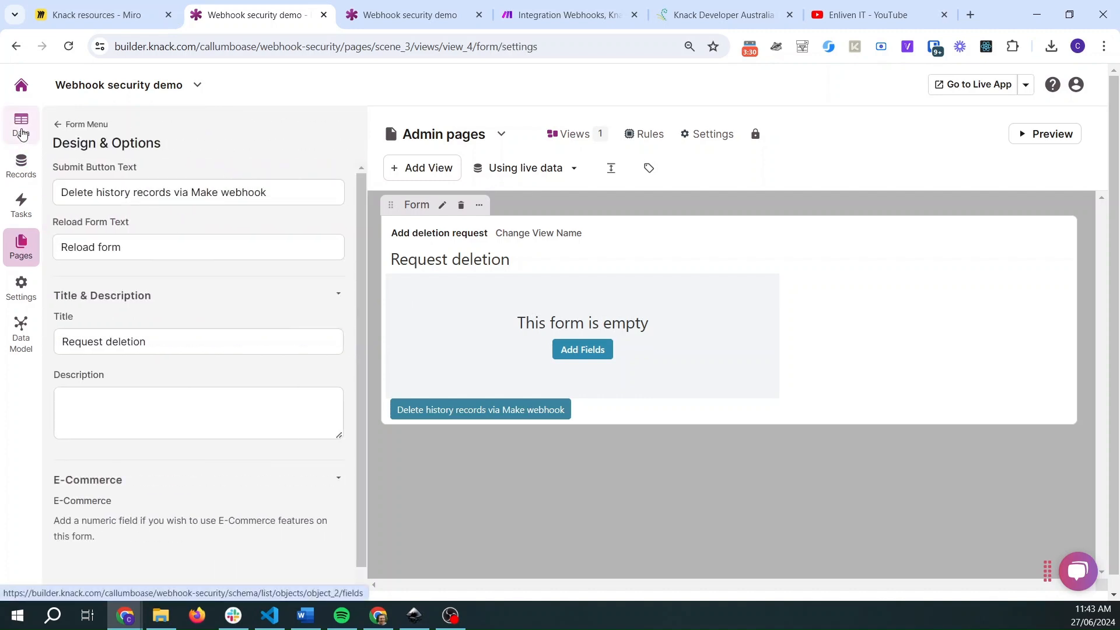
# - Review the app's custom JavaScript, highlighting the triggerWebhook function, the view_4 form-submit event and the webhook URL
pyautogui.click(21, 285)
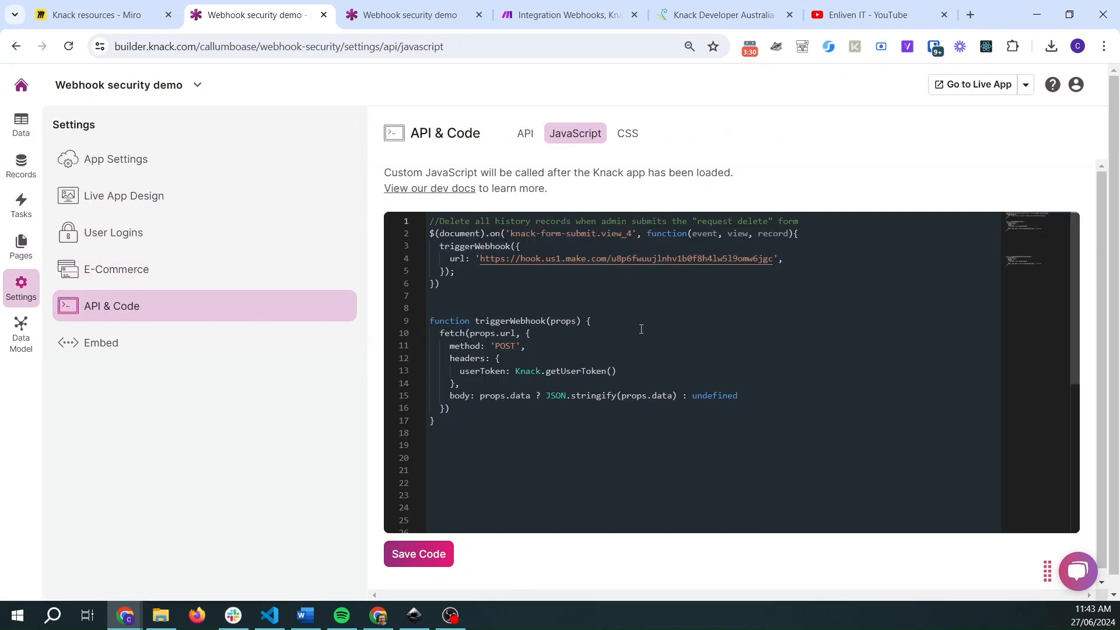
pyautogui.moveTo(454, 426); pyautogui.dragTo(427, 322)
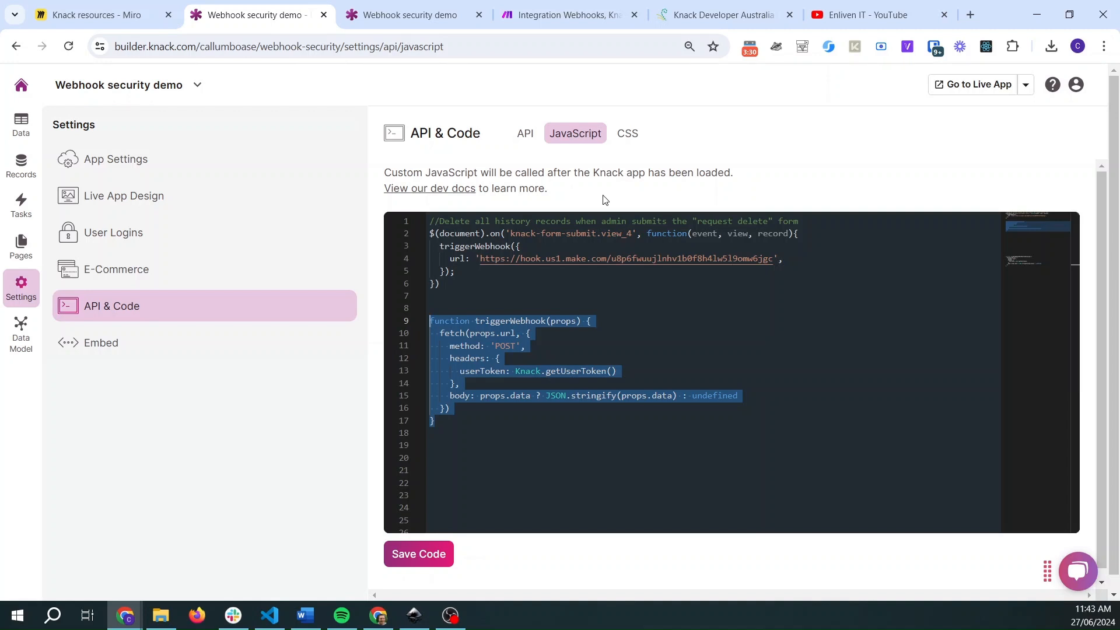
pyautogui.press('Up')
pyautogui.press('Up')
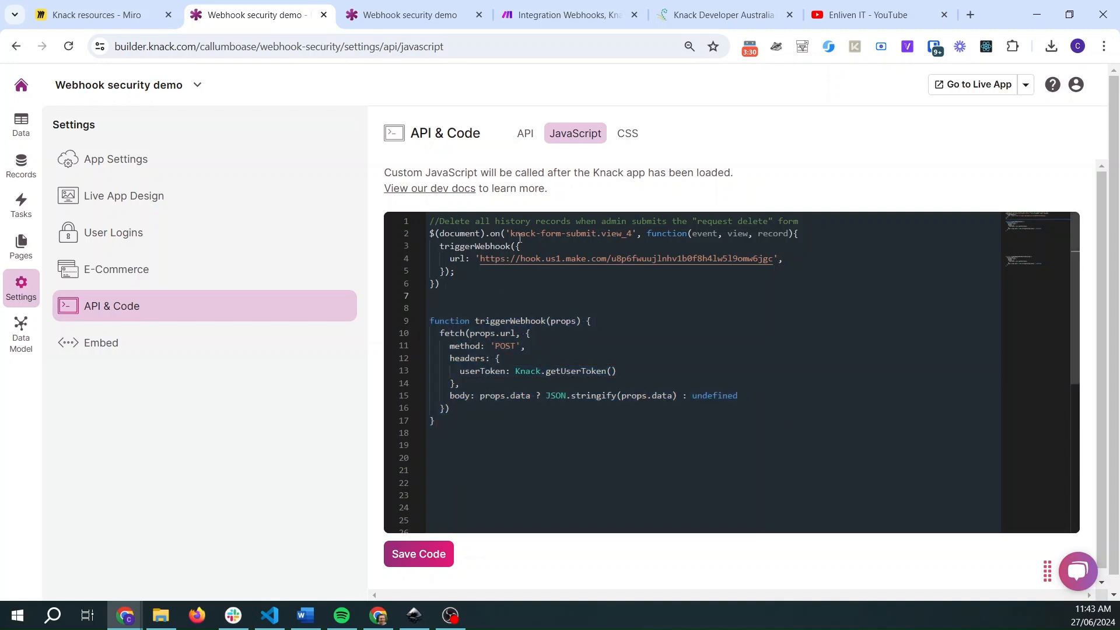
pyautogui.moveTo(513, 236); pyautogui.dragTo(635, 235)
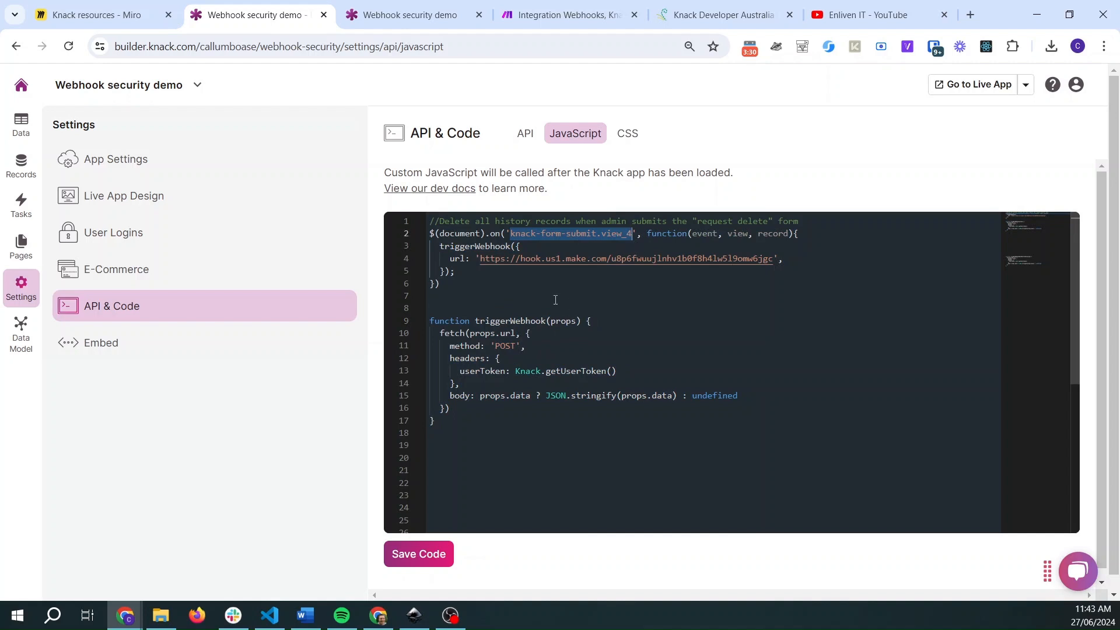
pyautogui.moveTo(483, 261); pyautogui.dragTo(777, 259)
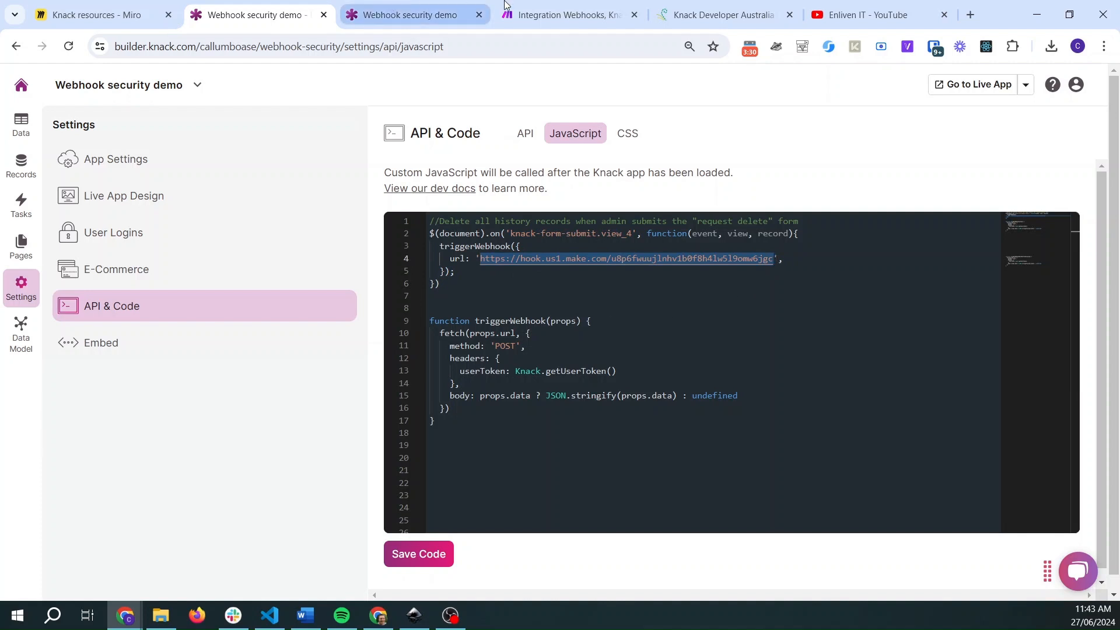
# - Switch to the Make scenario and inspect the Webhooks trigger and the Knack Search for Records module
pyautogui.click(542, 13)
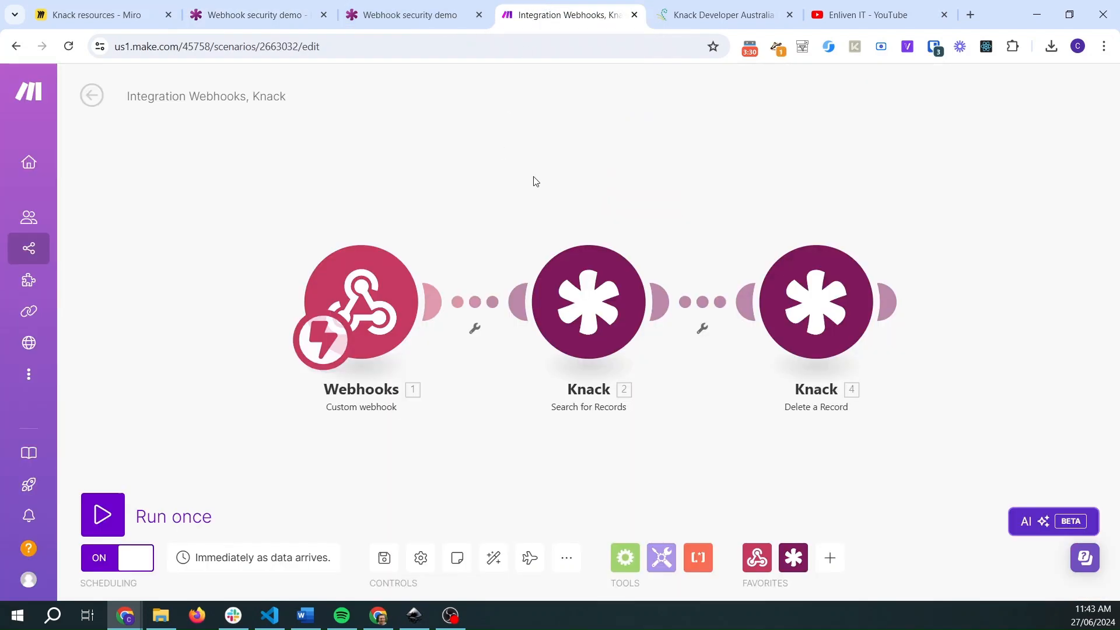
pyautogui.click(379, 274)
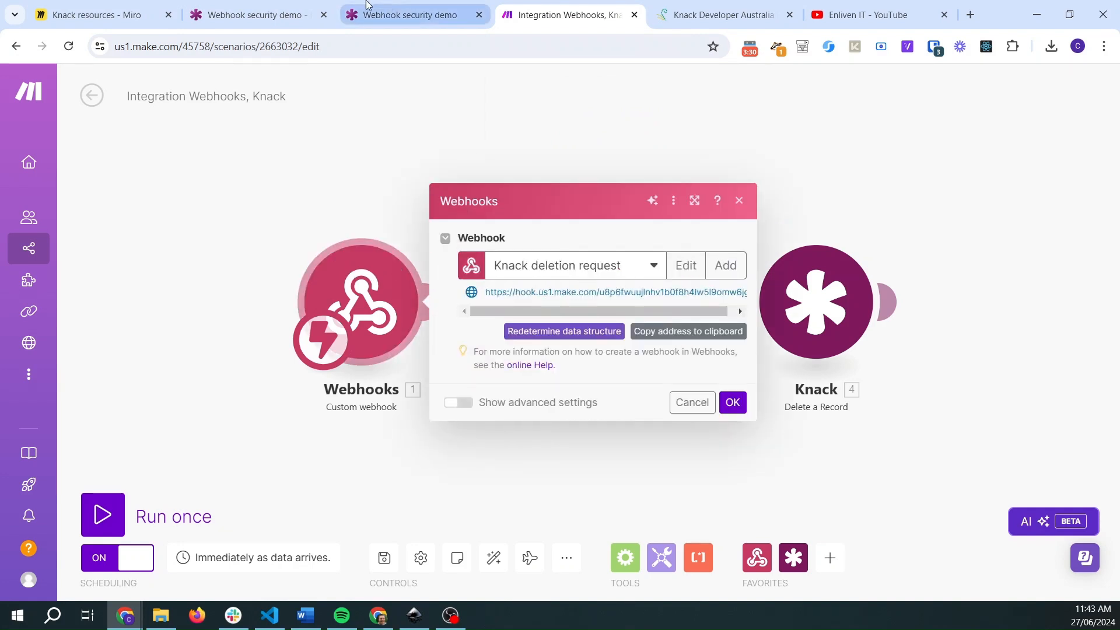
pyautogui.click(257, 15)
pyautogui.click(512, 7)
pyautogui.click(376, 170)
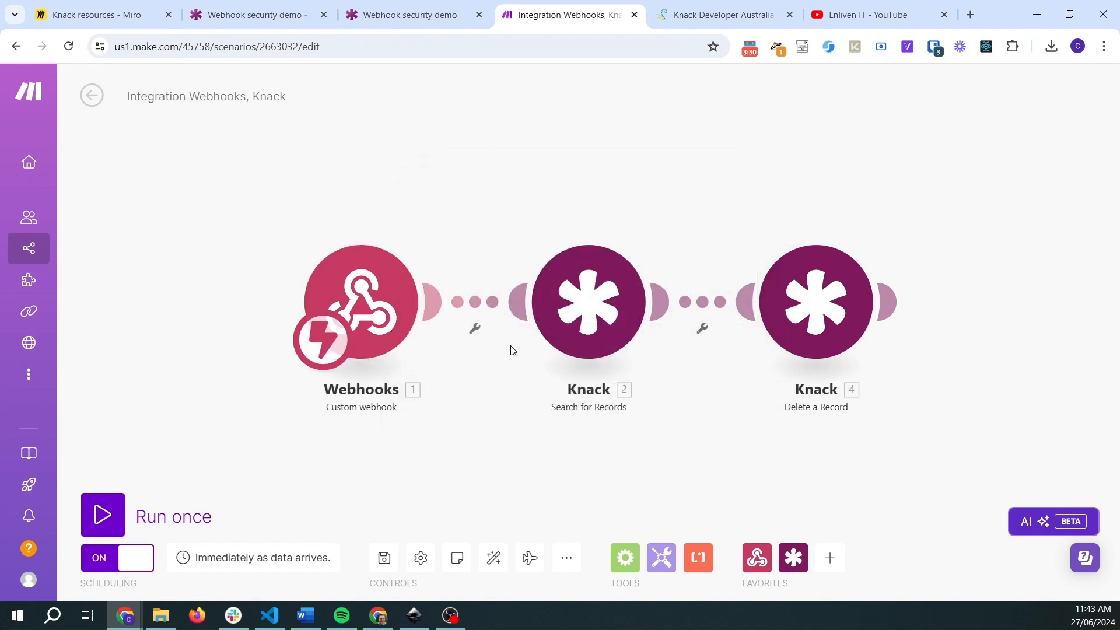
pyautogui.click(607, 307)
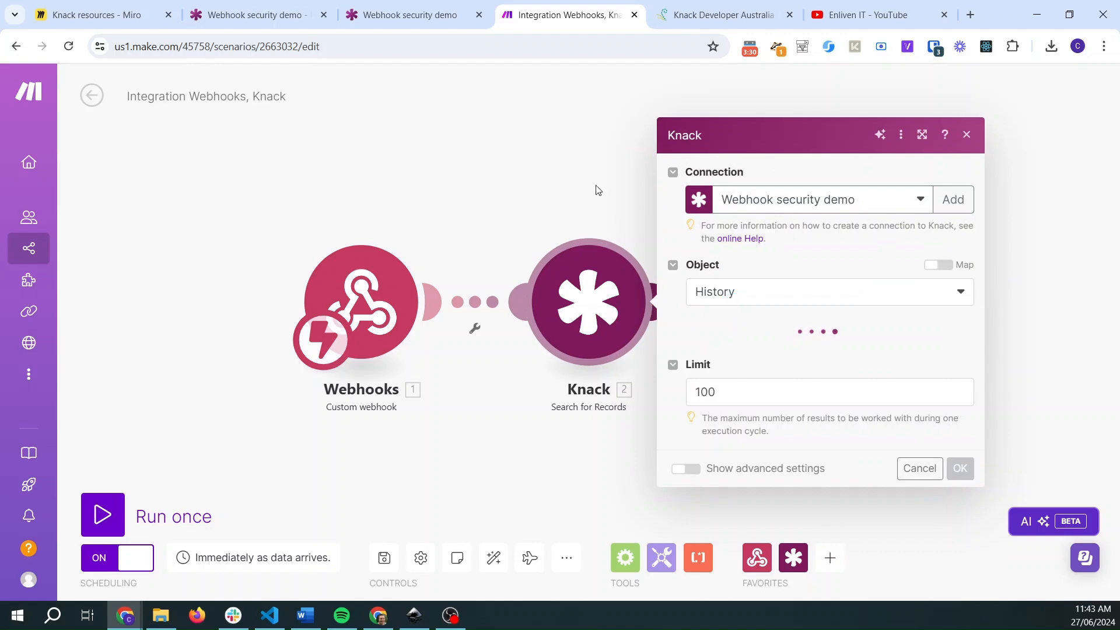
# - Switch back to the Knack builder and view the History table's records
pyautogui.click(257, 14)
pyautogui.click(34, 165)
pyautogui.click(99, 184)
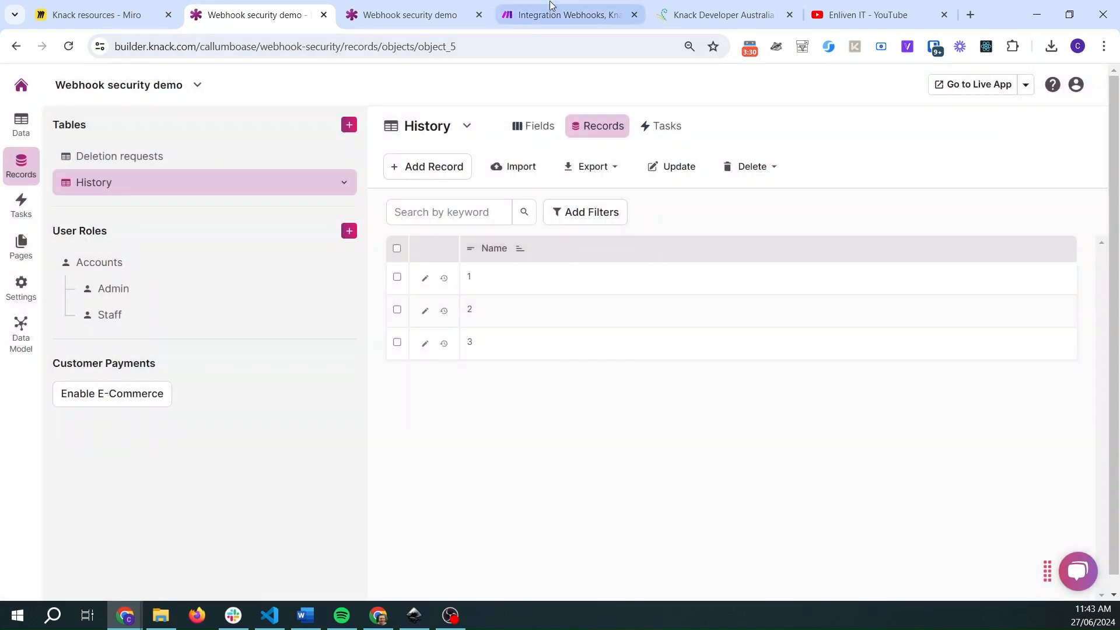
# - Inspect the Make scenario's Delete a Record module, then return to the admin Request deletion form settings
pyautogui.click(557, 17)
pyautogui.click(591, 163)
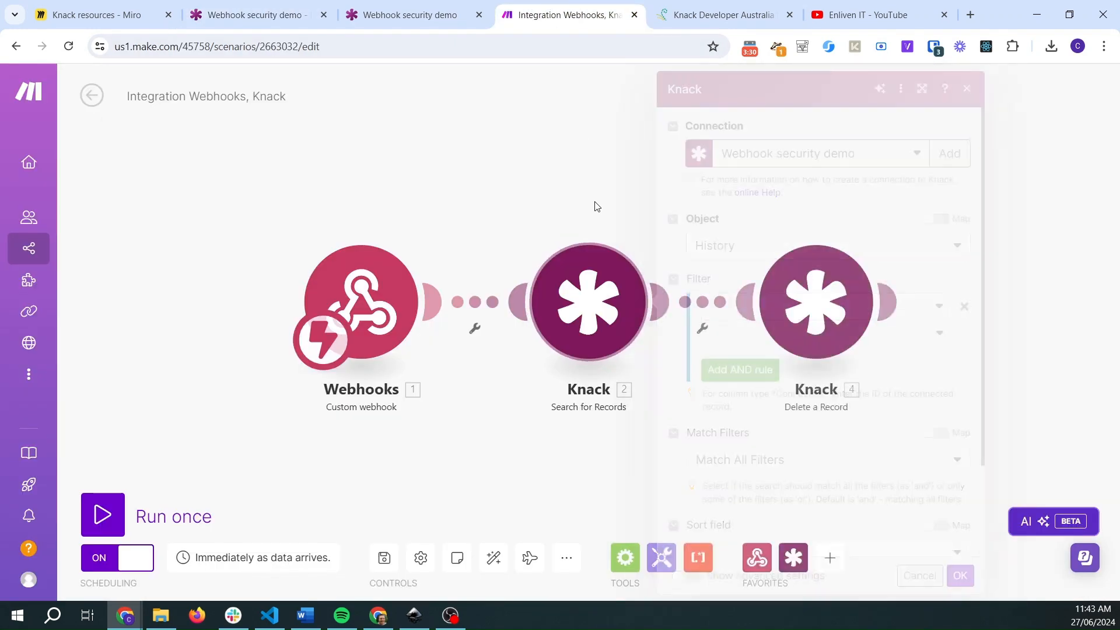
pyautogui.click(626, 316)
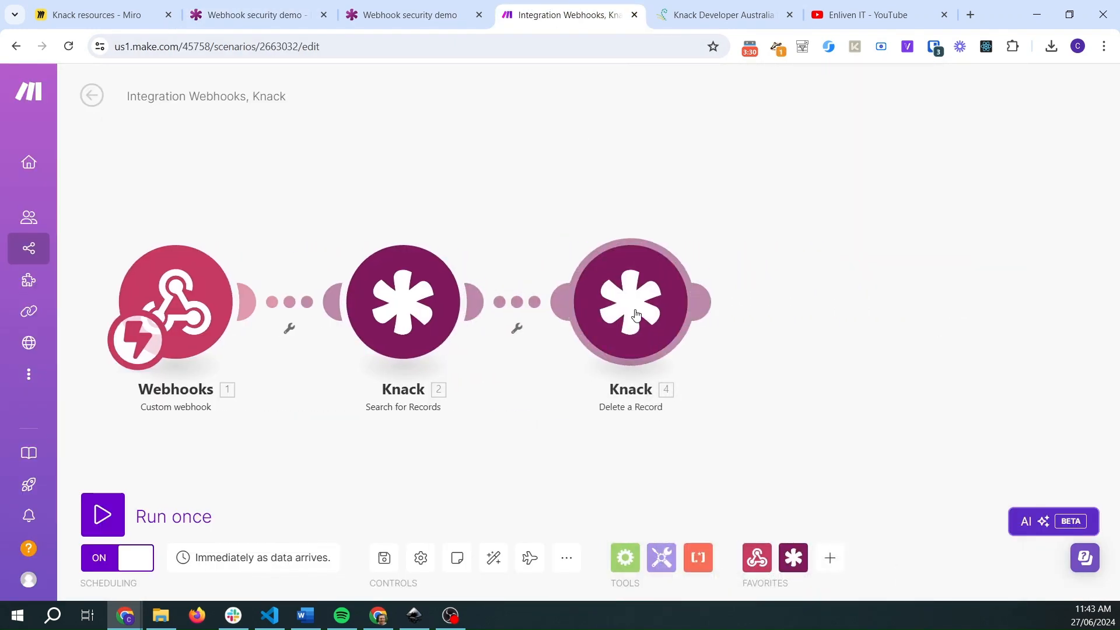
pyautogui.click(543, 156)
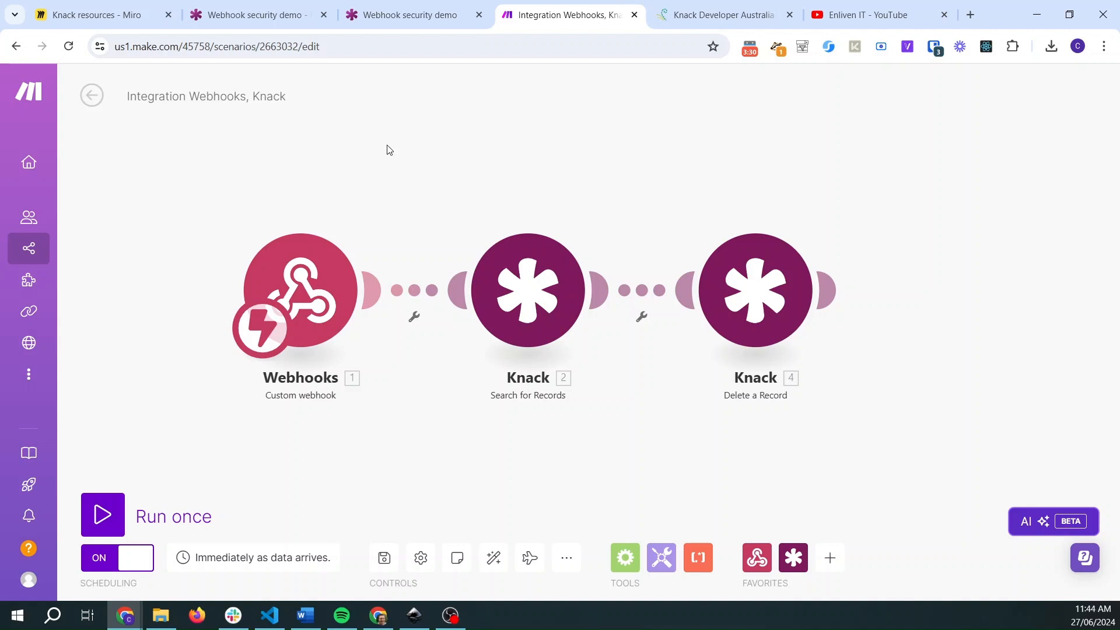
pyautogui.click(232, 12)
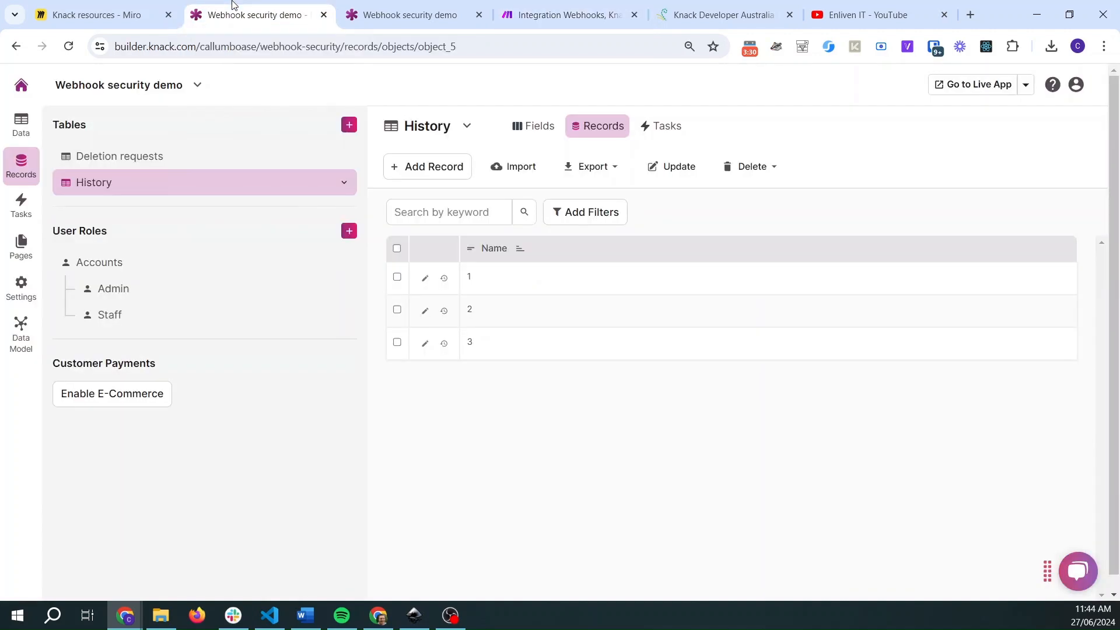
pyautogui.click(21, 246)
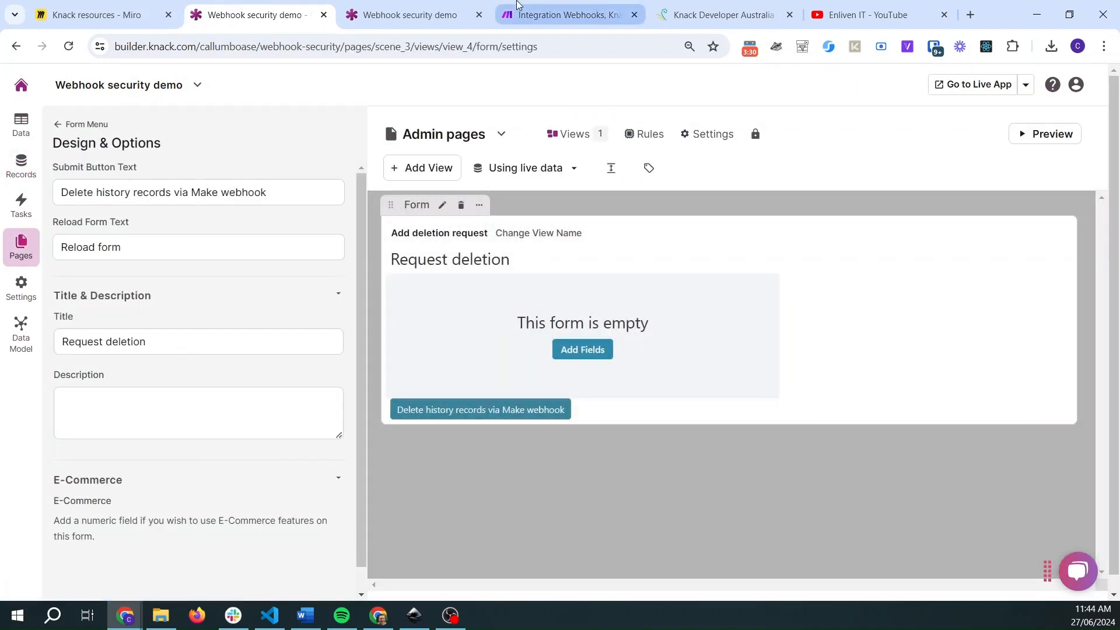
# - Open the live app's admin page, then switch to the Make scenario and run it once to wait for webhook data
pyautogui.click(385, 23)
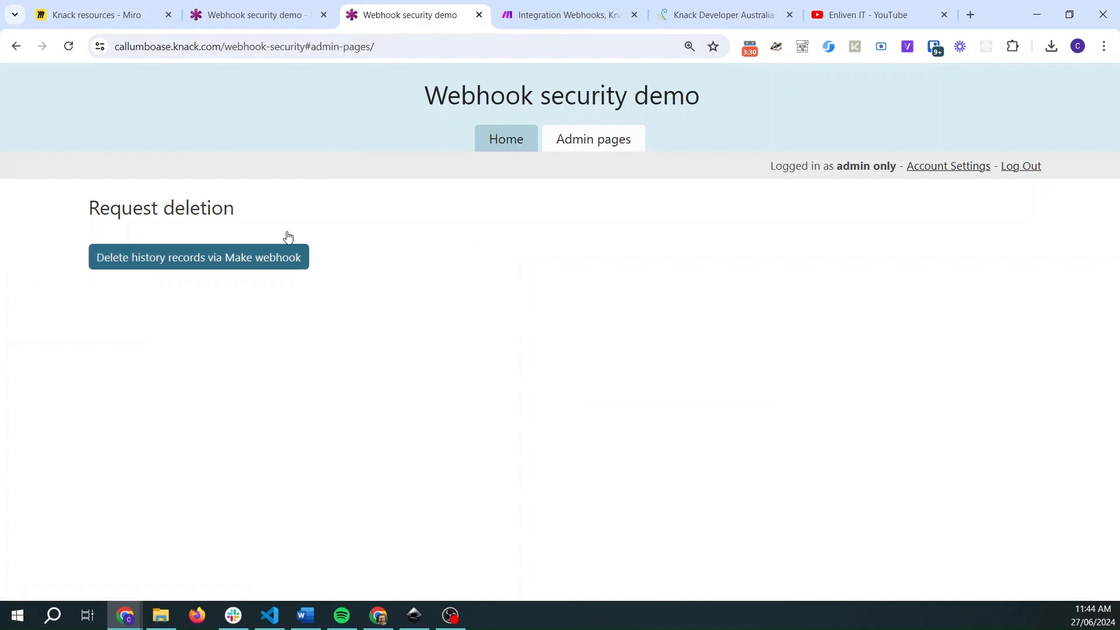
pyautogui.click(519, 11)
pyautogui.click(100, 514)
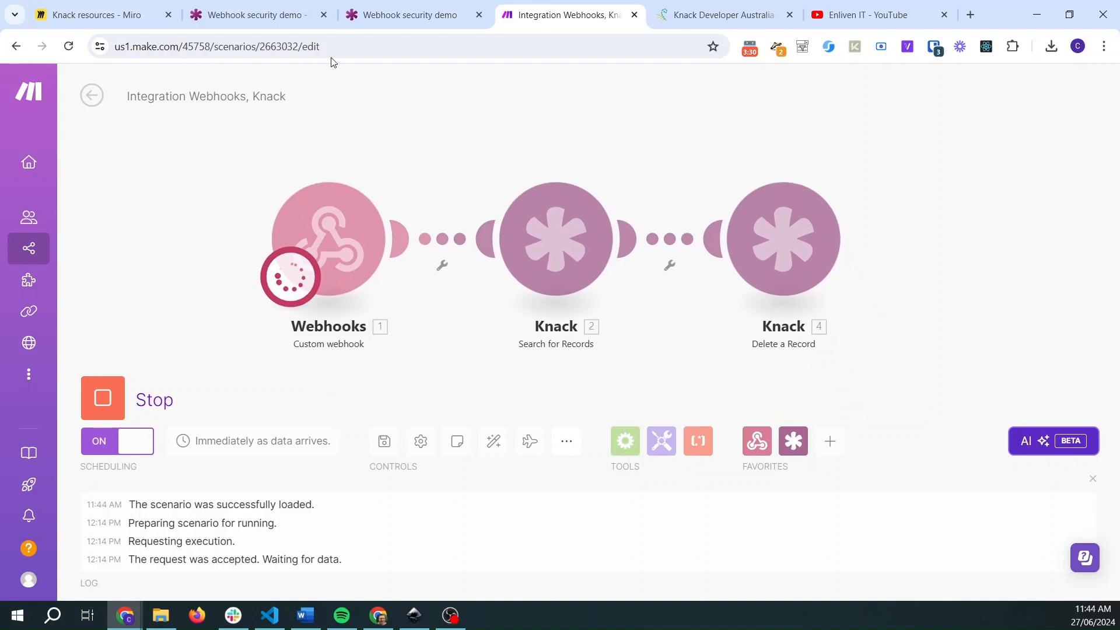
# - Submit the Request deletion form in the live app and check the Make scenario's run
pyautogui.click(375, 12)
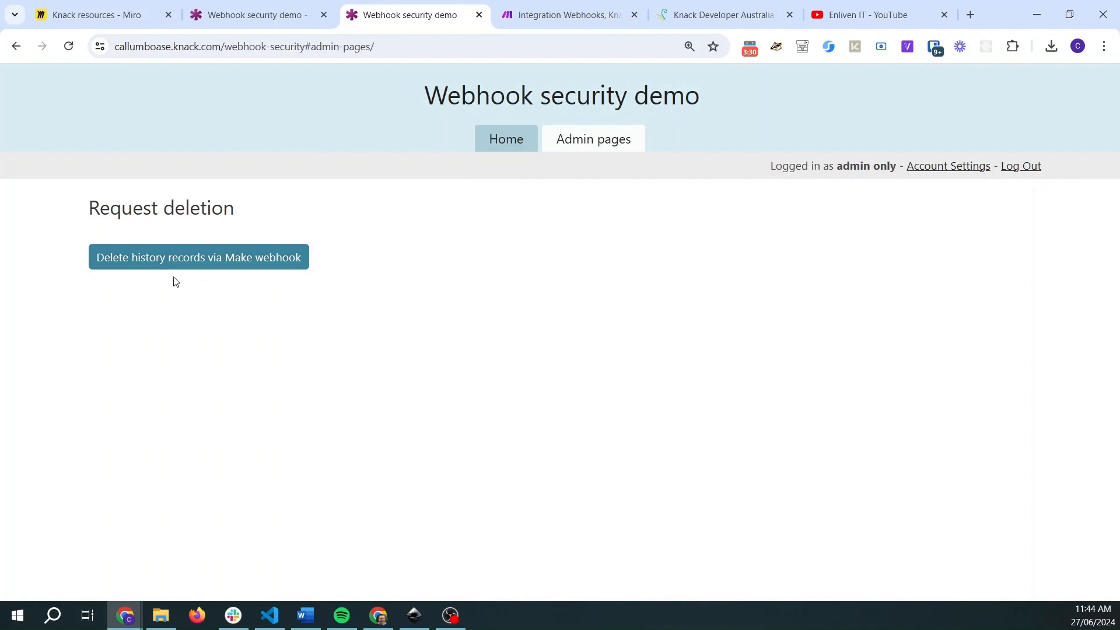
pyautogui.click(167, 261)
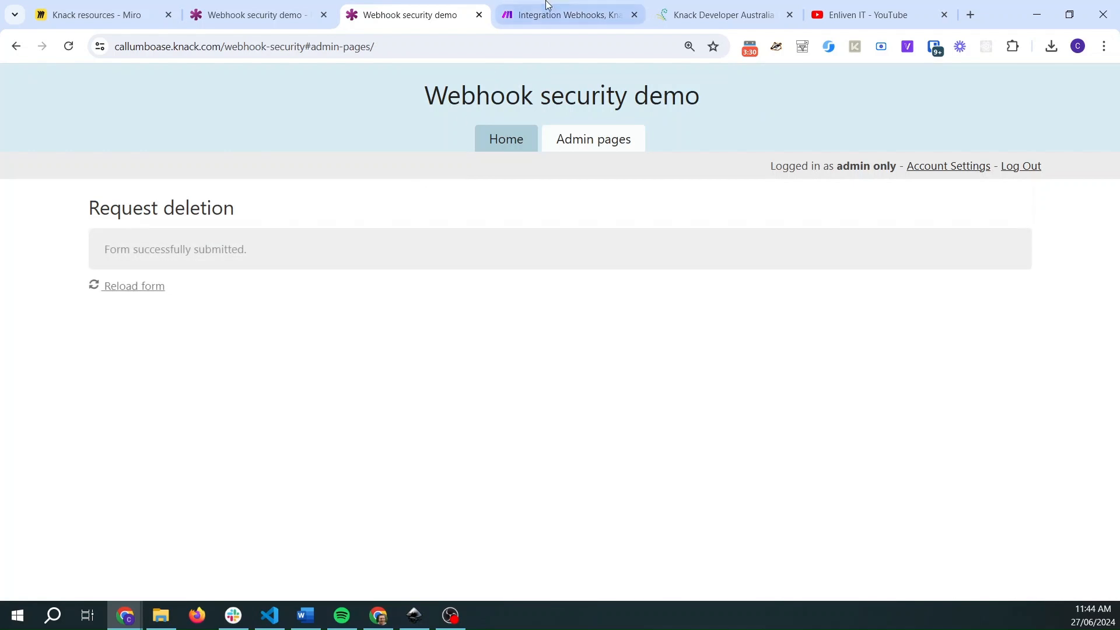
pyautogui.click(534, 15)
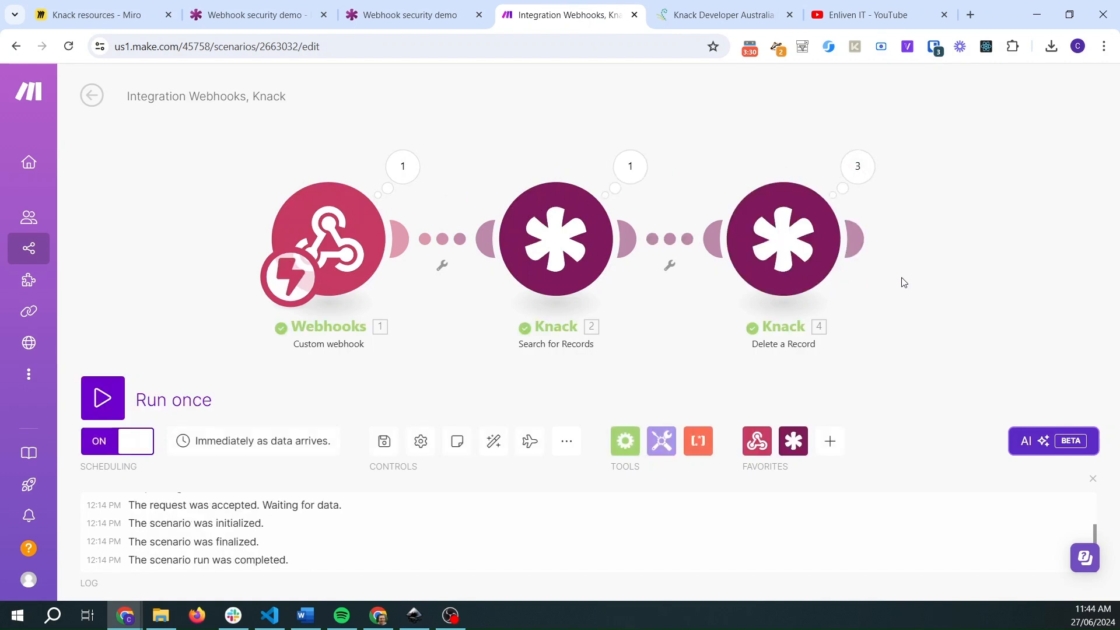
# - Return to the Knack builder and review the History table's records and the admin form page
pyautogui.click(290, 12)
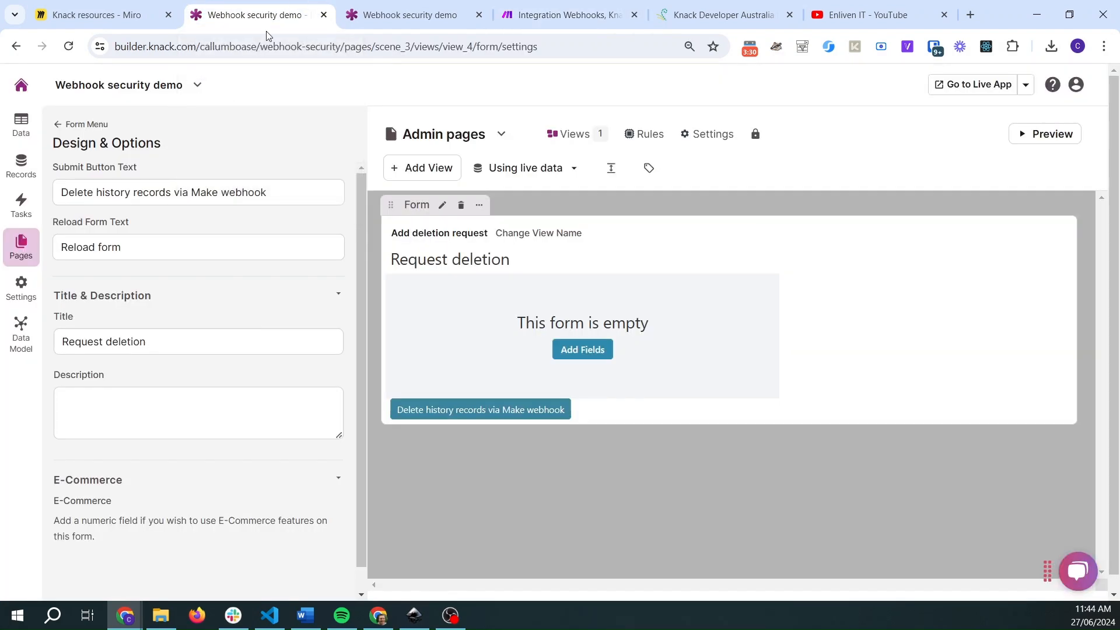
pyautogui.click(21, 165)
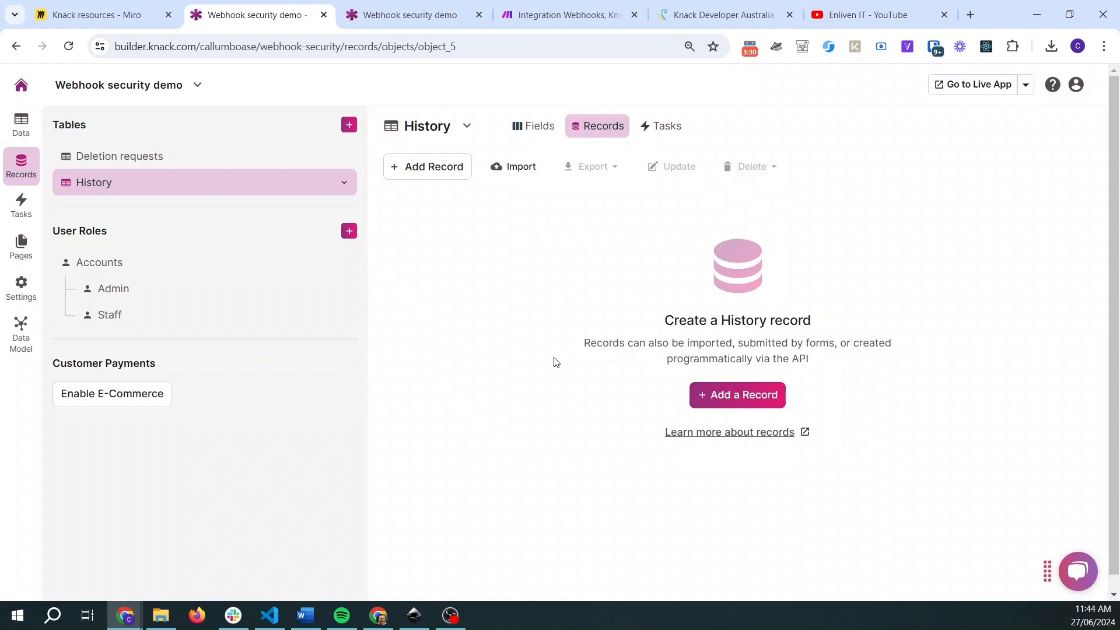
pyautogui.click(21, 247)
pyautogui.click(57, 124)
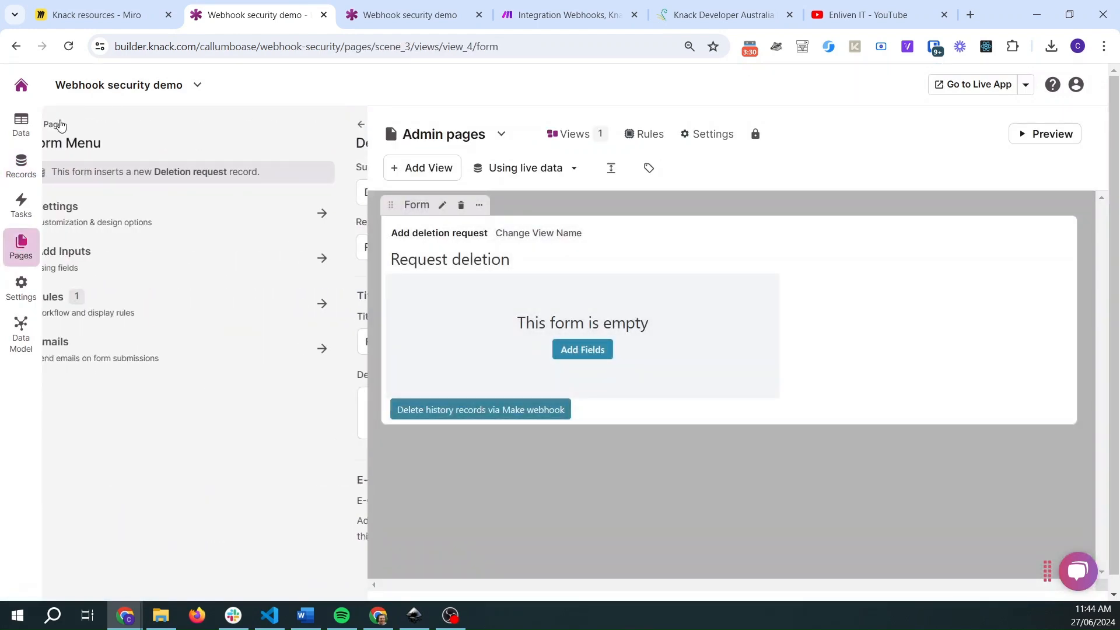
pyautogui.click(58, 125)
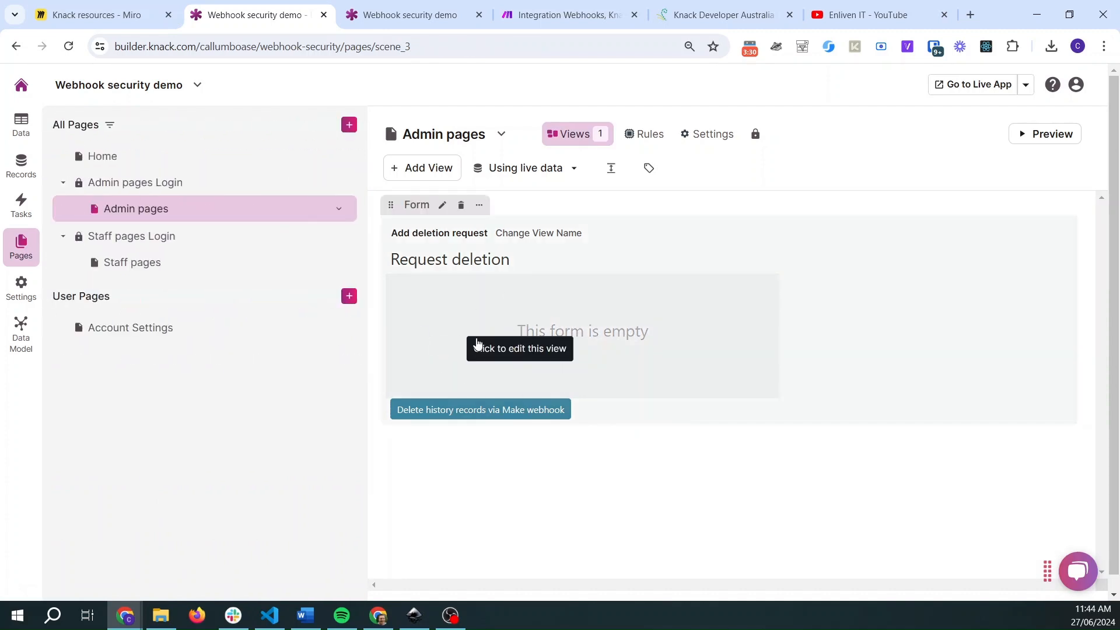
pyautogui.moveTo(569, 7)
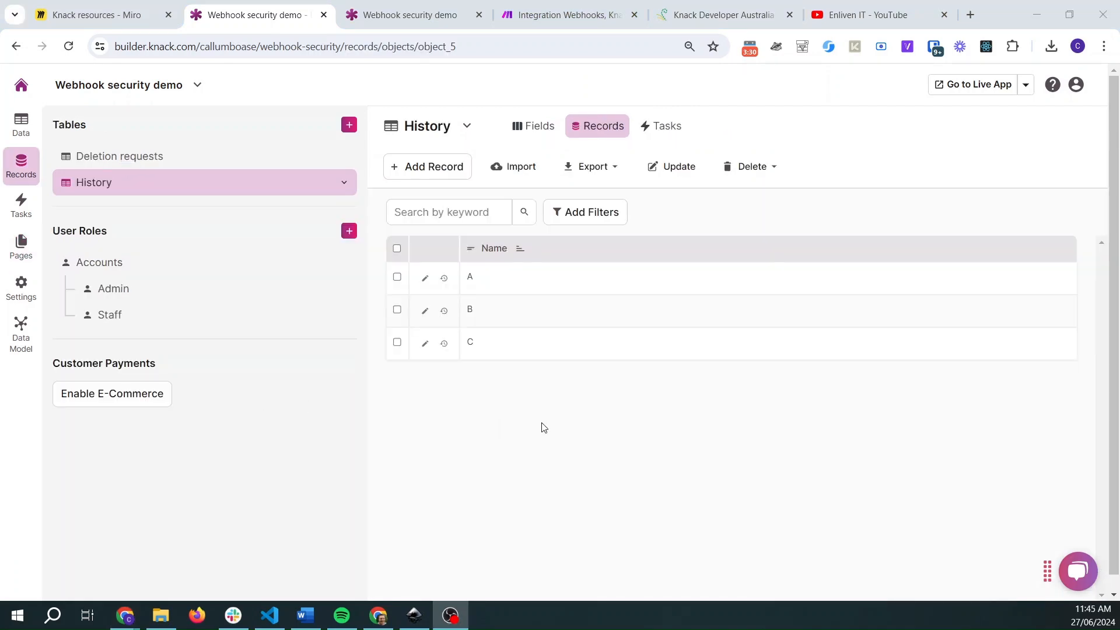
pyautogui.click(543, 428)
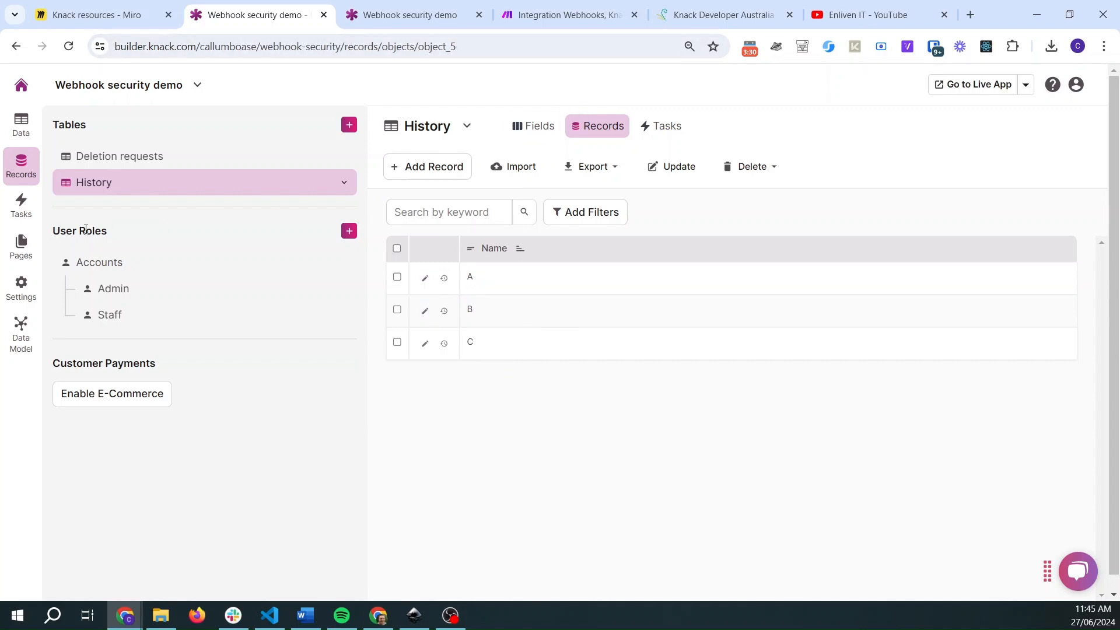
# - Open the Admin pages page, then the app's custom JavaScript settings
pyautogui.click(30, 250)
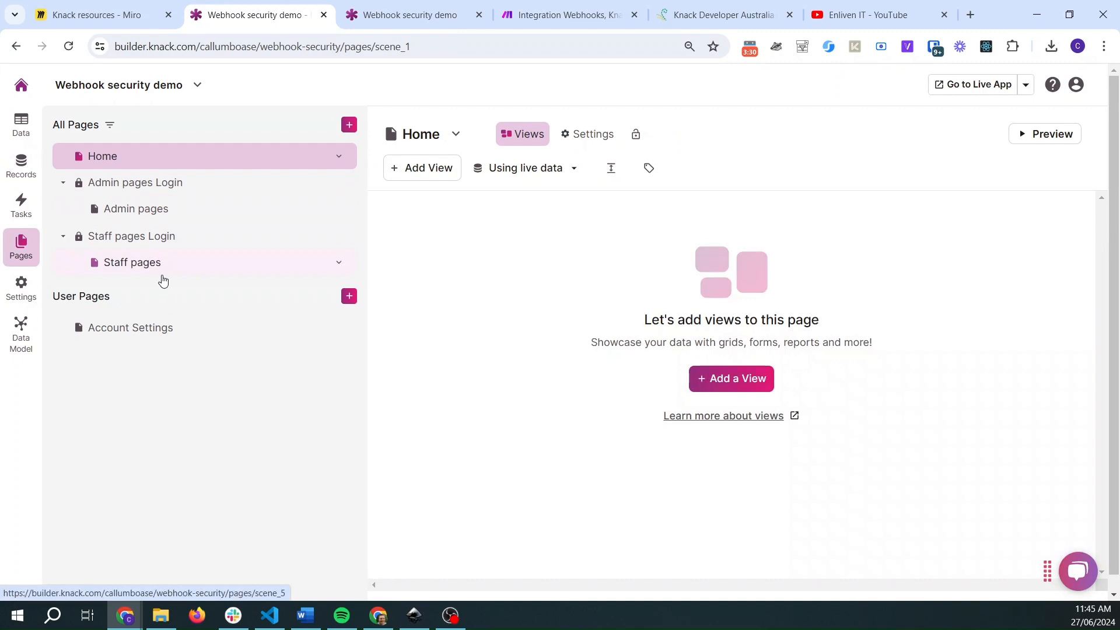
pyautogui.click(146, 210)
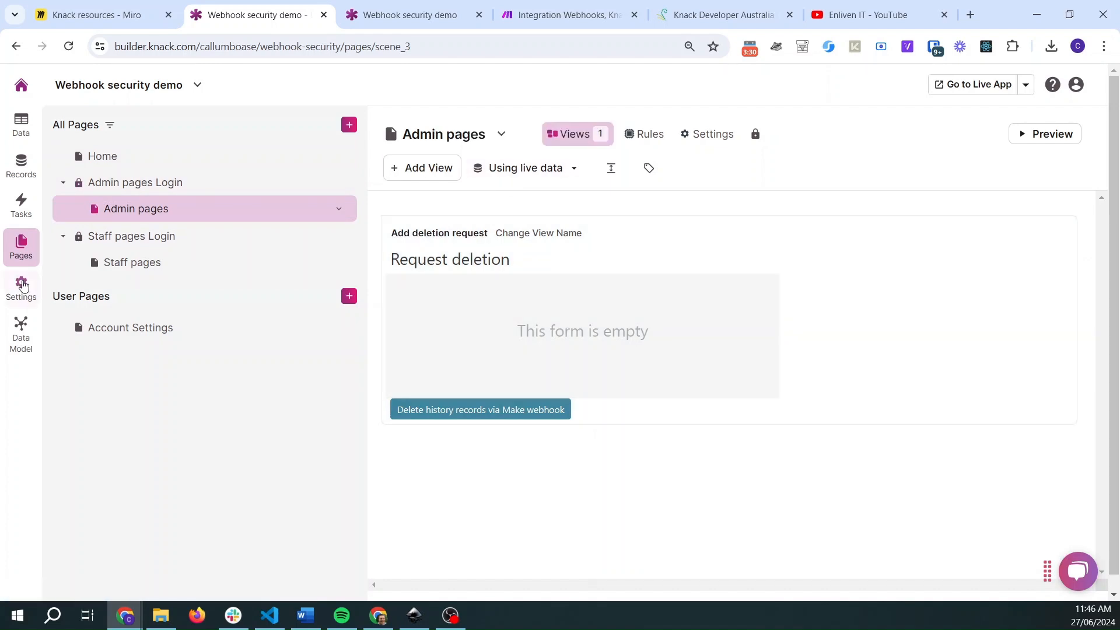
pyautogui.click(23, 285)
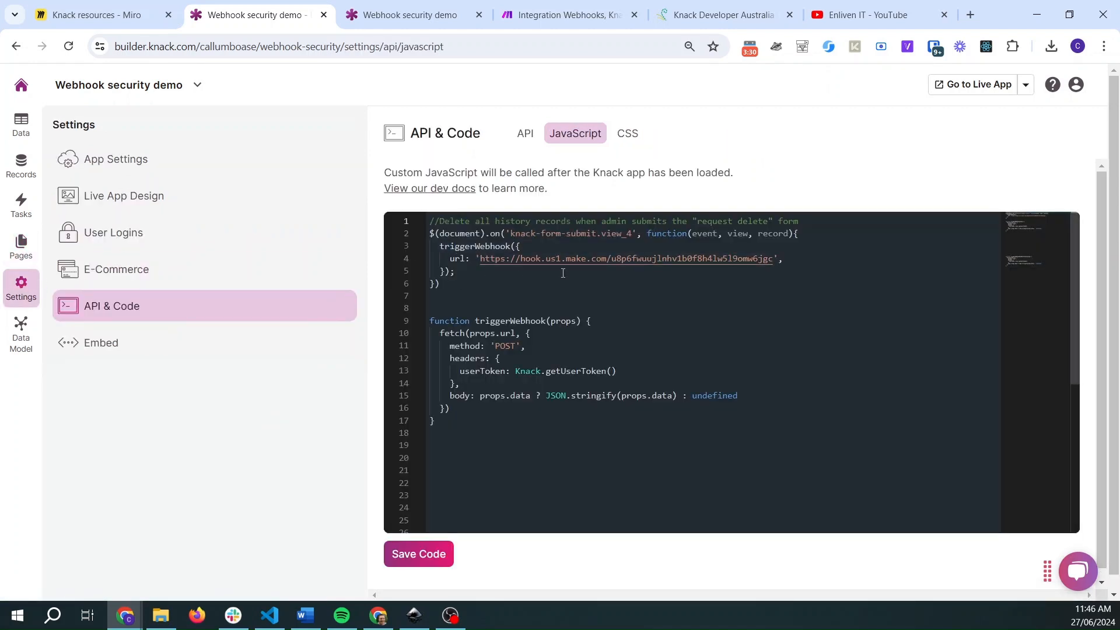
# - Copy the live app's admin page address and open it in a new incognito window
pyautogui.click(382, 6)
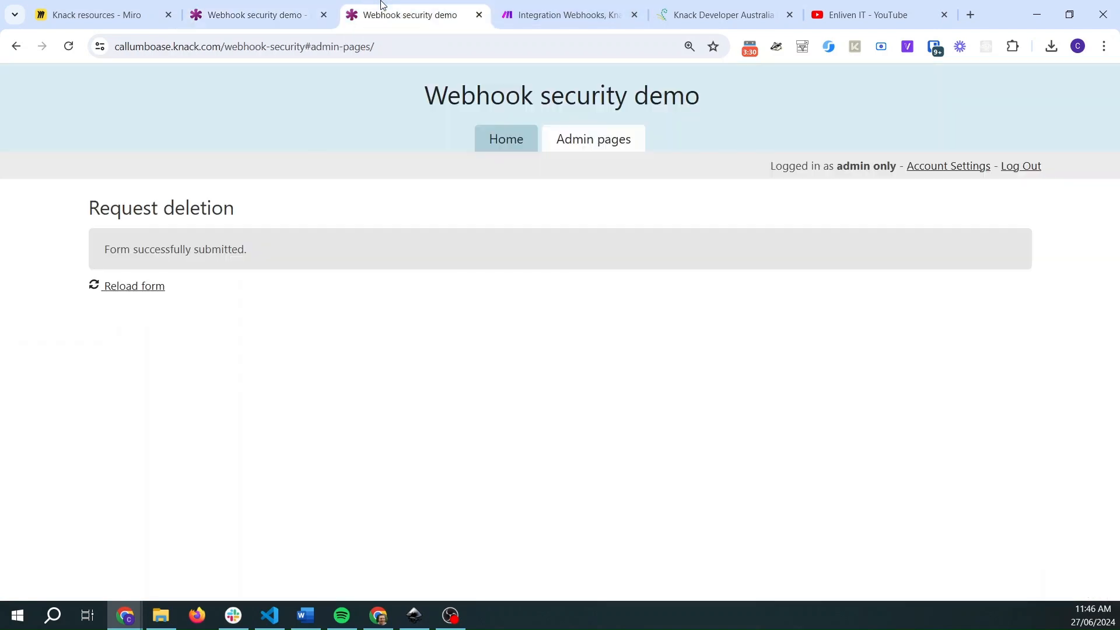
pyautogui.click(341, 47)
pyautogui.hotkey('ctrl', 'c')
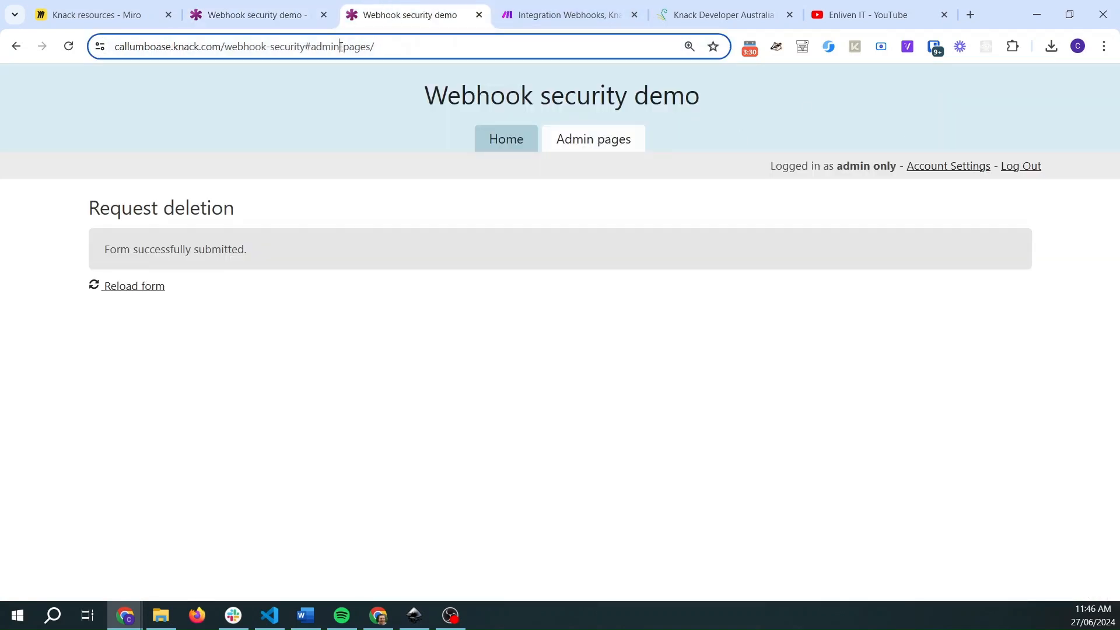
pyautogui.click(1105, 51)
pyautogui.click(980, 114)
pyautogui.hotkey('ctrl', 'v')
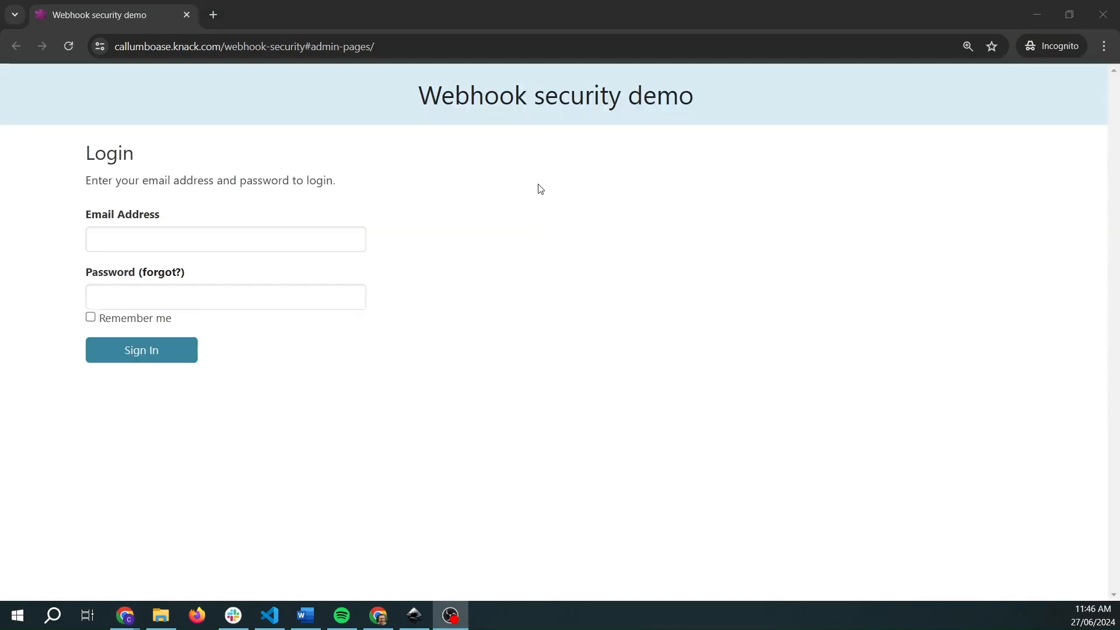
# - Inspect the logged-out page's sources, open the custom main.js file and select the webhook URL in its code
pyautogui.rightClick(538, 185)
pyautogui.click(578, 475)
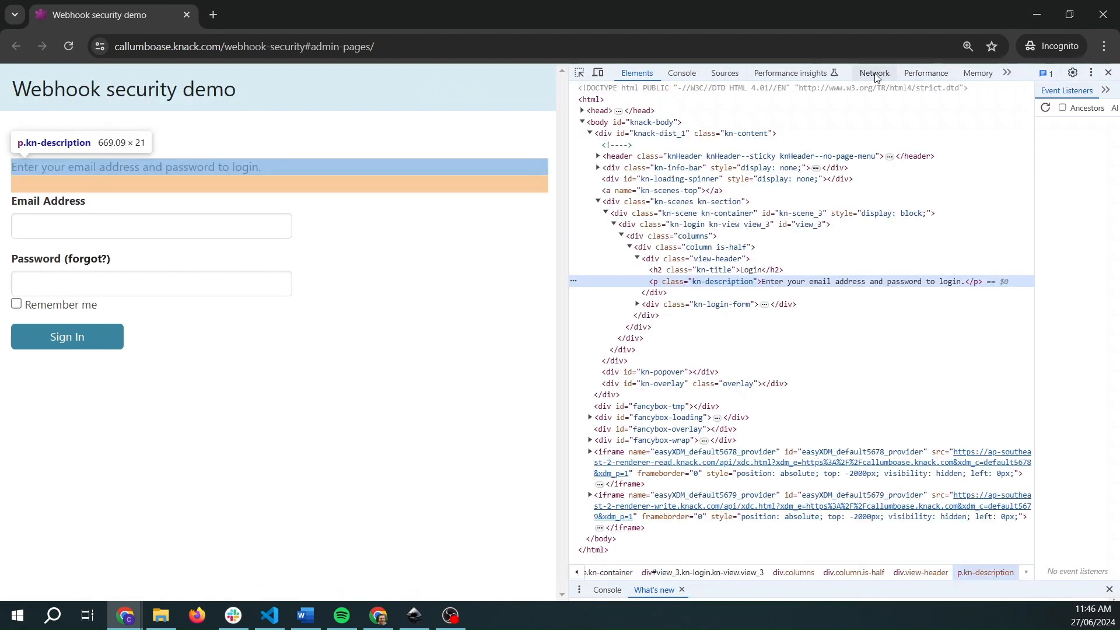
pyautogui.click(725, 73)
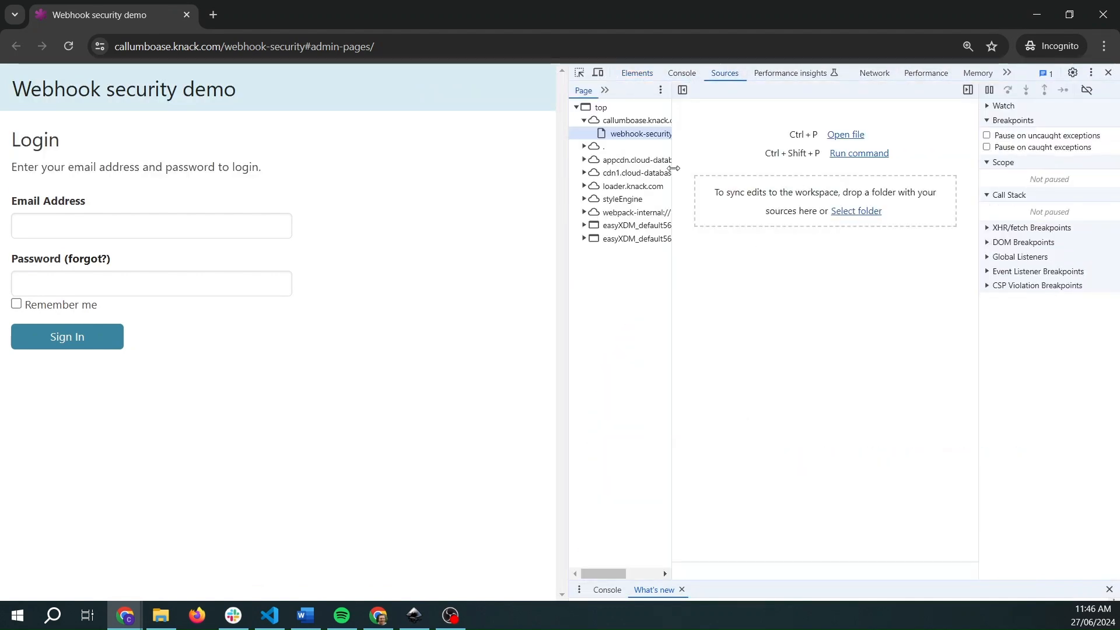
pyautogui.moveTo(674, 169); pyautogui.dragTo(816, 169)
pyautogui.click(584, 160)
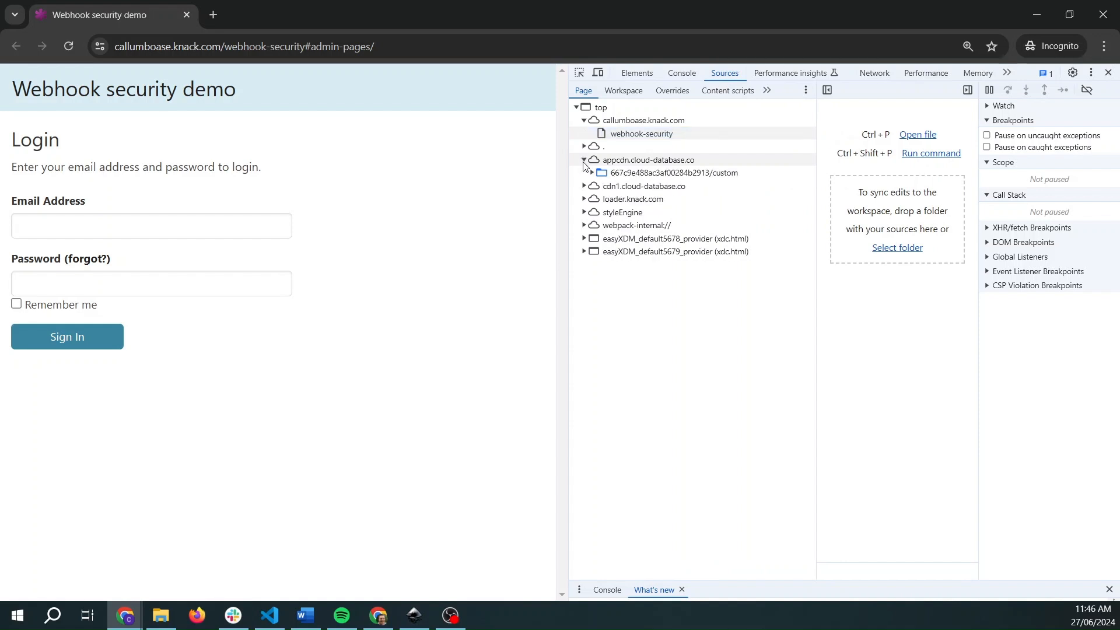
pyautogui.click(593, 172)
pyautogui.click(703, 187)
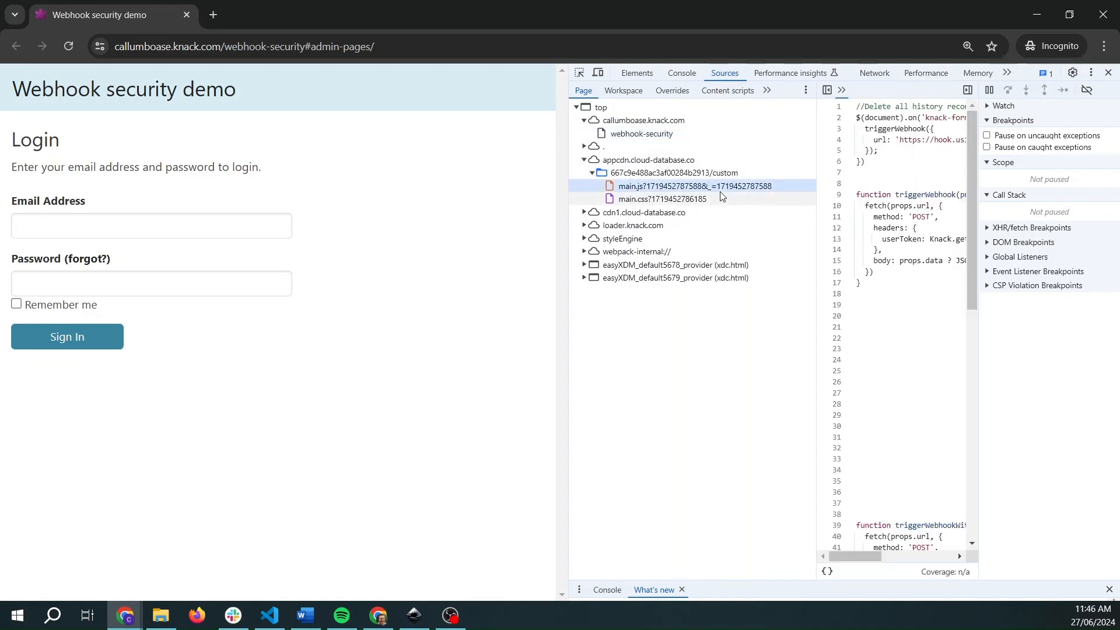
pyautogui.moveTo(570, 310); pyautogui.dragTo(344, 310)
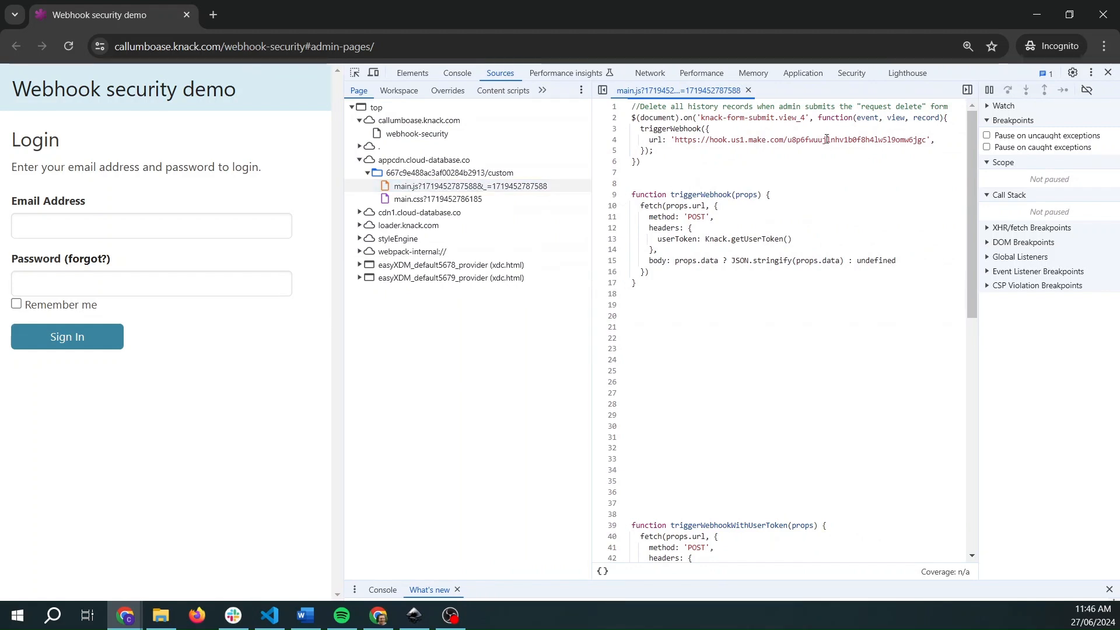
pyautogui.moveTo(675, 141); pyautogui.dragTo(926, 143)
pyautogui.hotkey('ctrl', 'c')
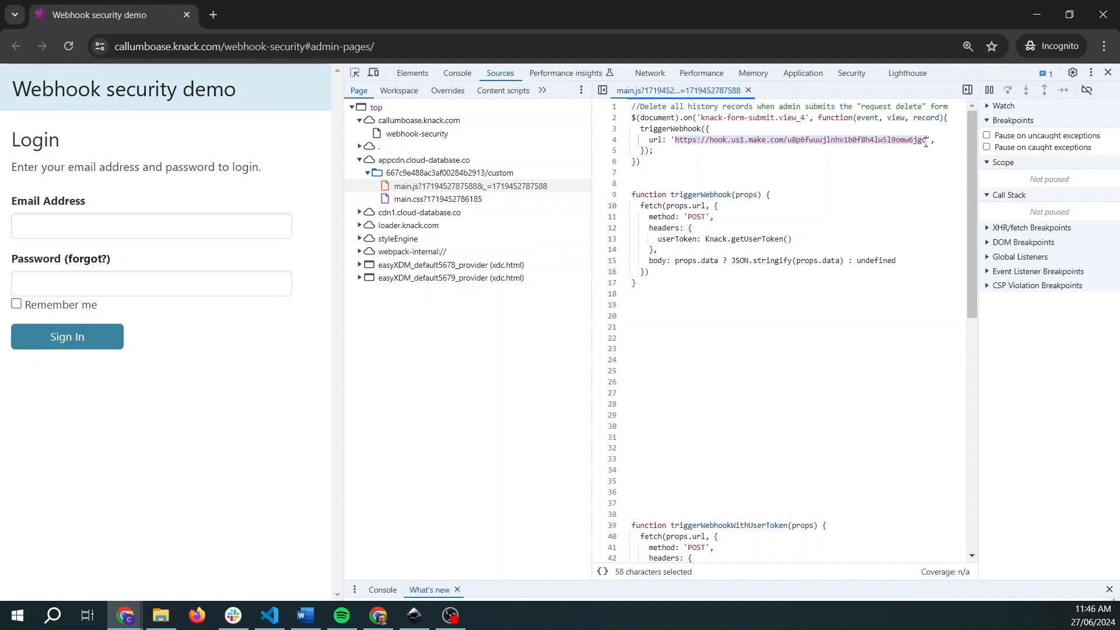
# - Switch to the Make scenario and run it once to listen for webhook data
pyautogui.click(1037, 14)
pyautogui.click(563, 14)
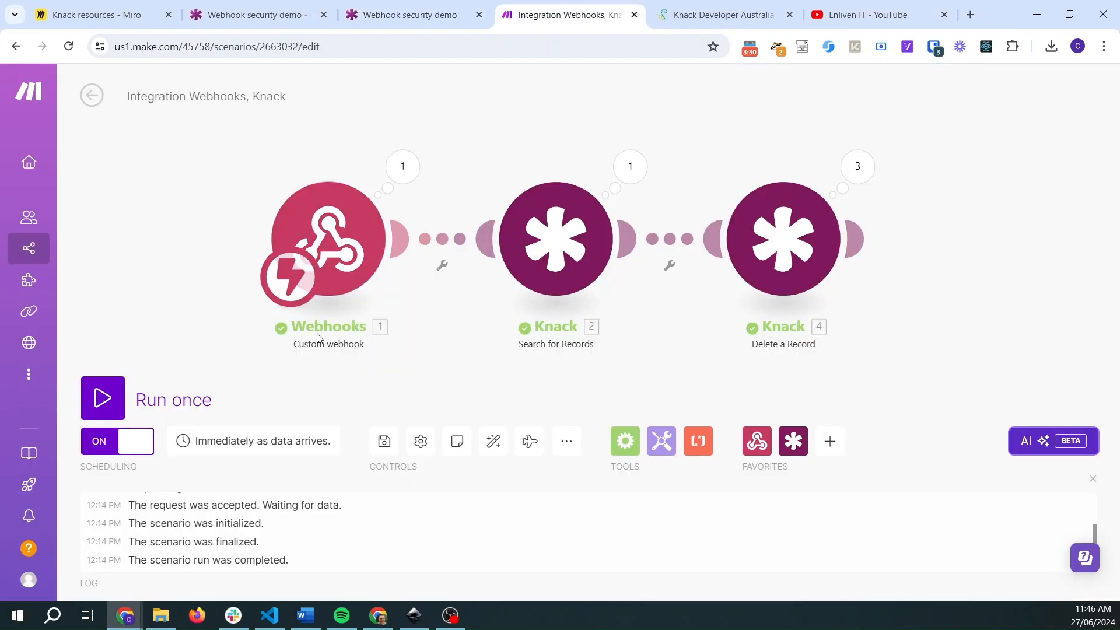
pyautogui.click(99, 397)
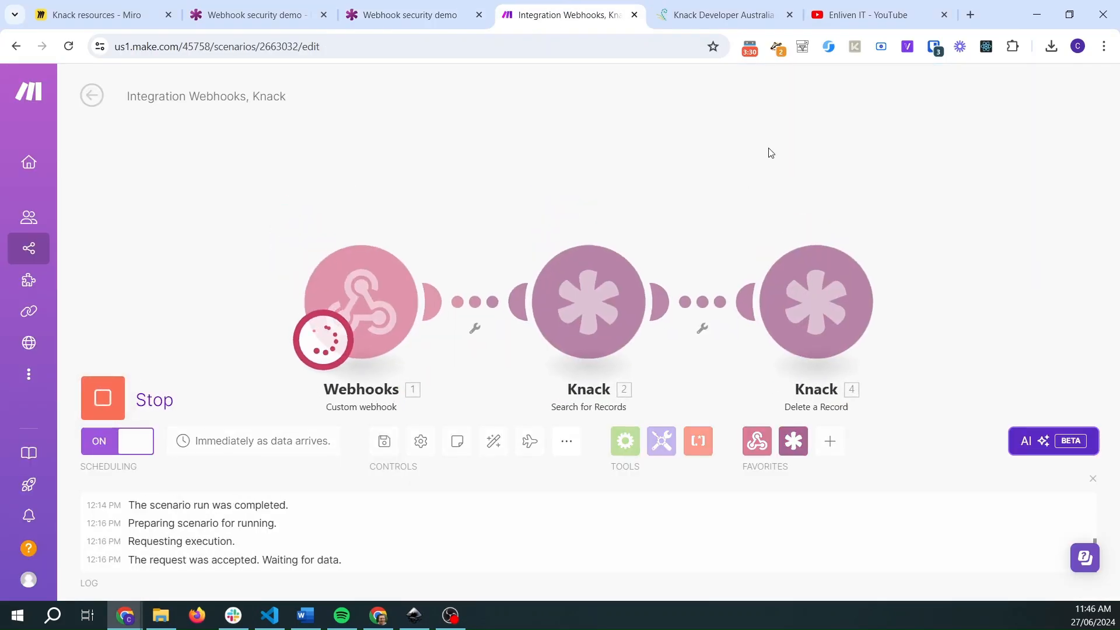
# - Open the copied webhook URL directly in a new browser tab
pyautogui.click(971, 14)
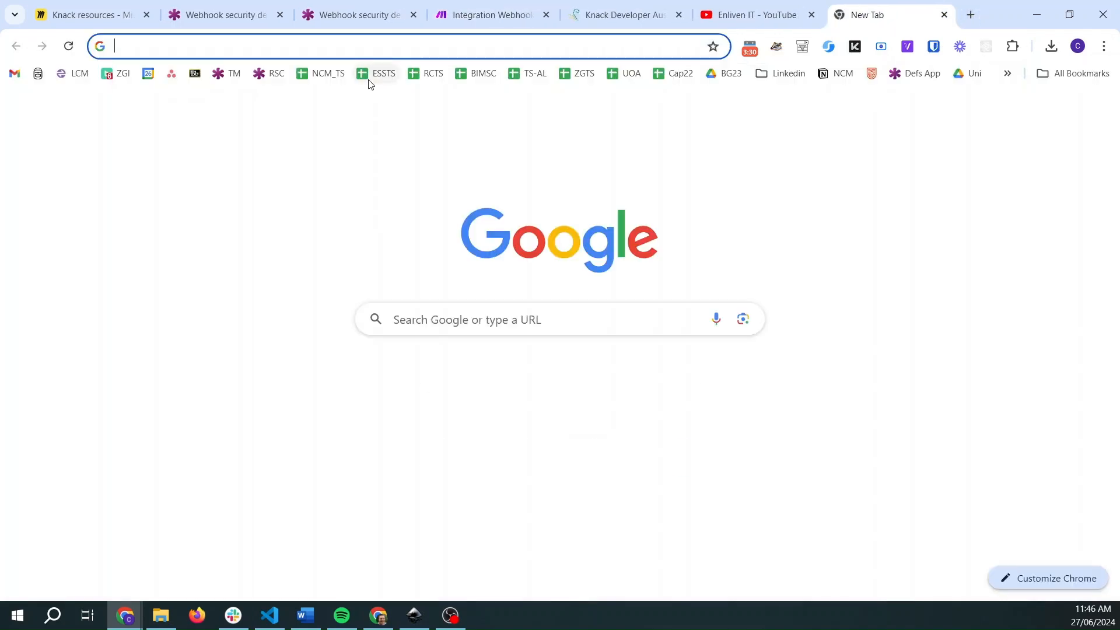
pyautogui.hotkey('ctrl', 'v')
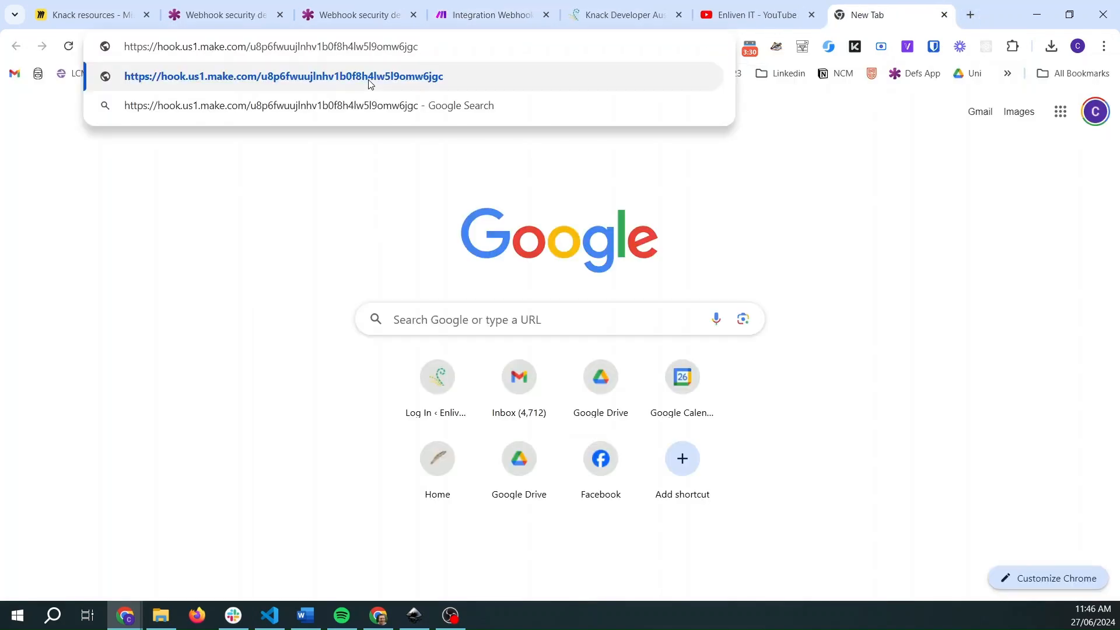
pyautogui.click(368, 83)
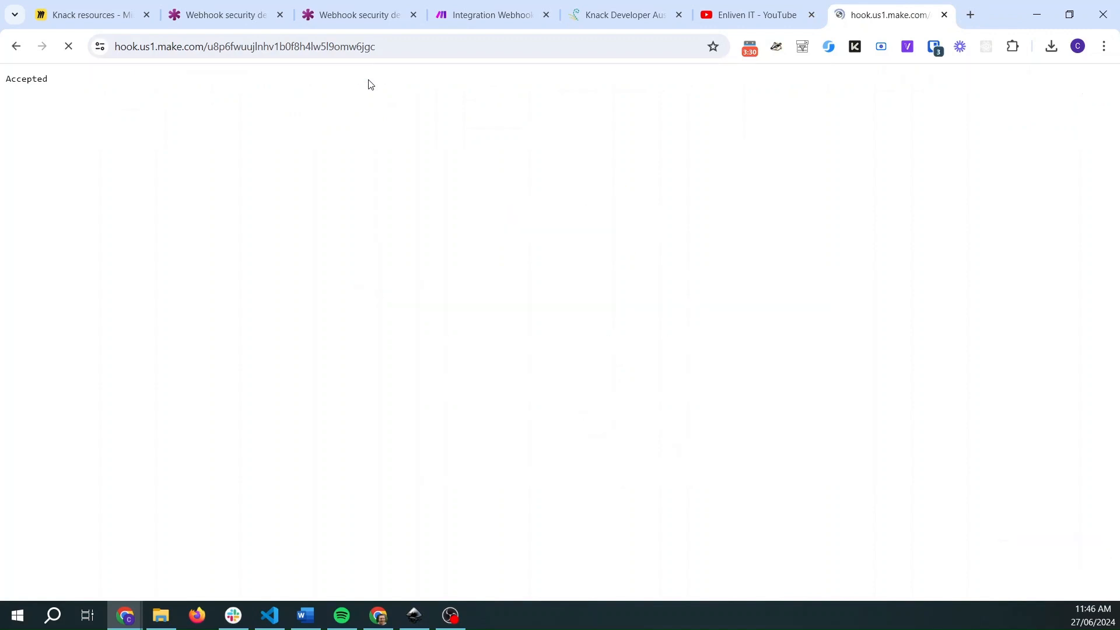
# - Review the Make scenario's latest run, then switch to the Miro board's webhook security issue diagram
pyautogui.click(476, 12)
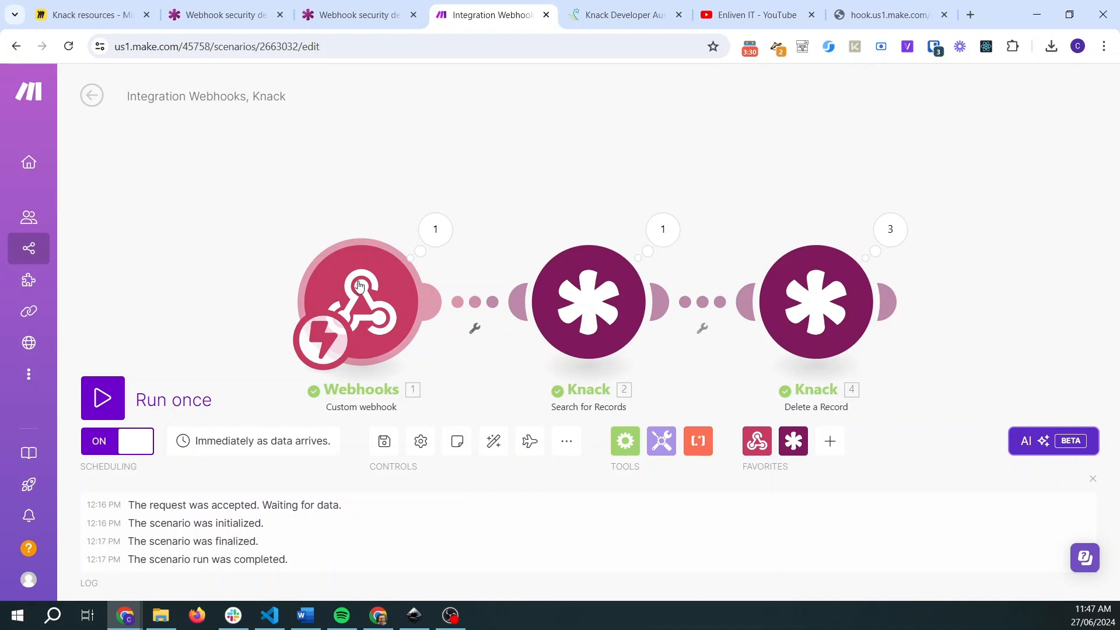
pyautogui.moveTo(241, 283); pyautogui.dragTo(232, 230)
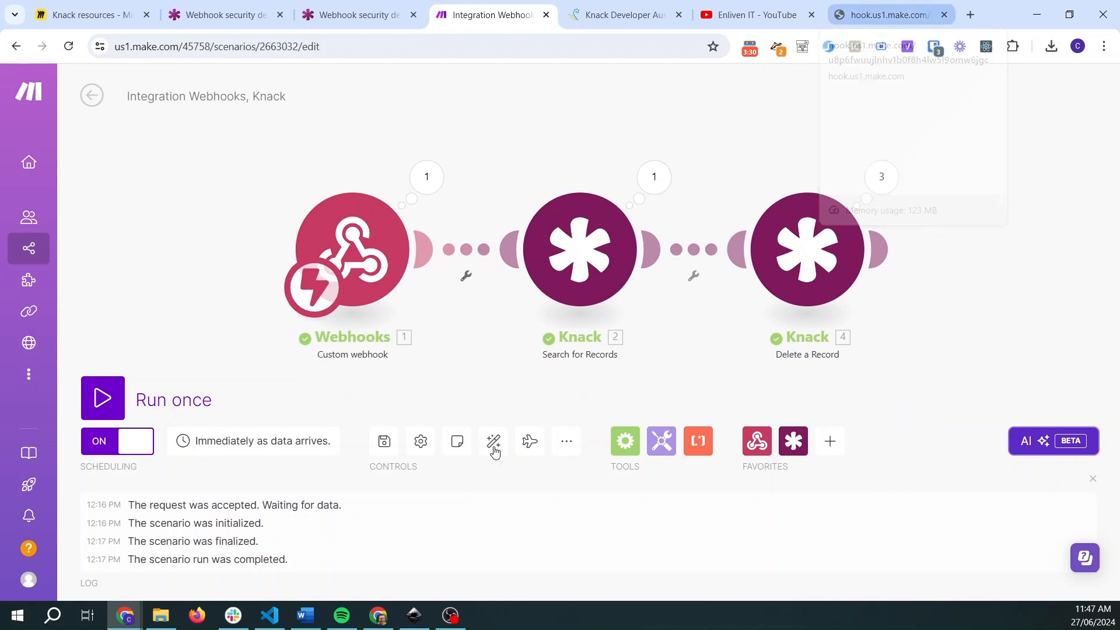
pyautogui.click(378, 616)
pyautogui.click(147, 362)
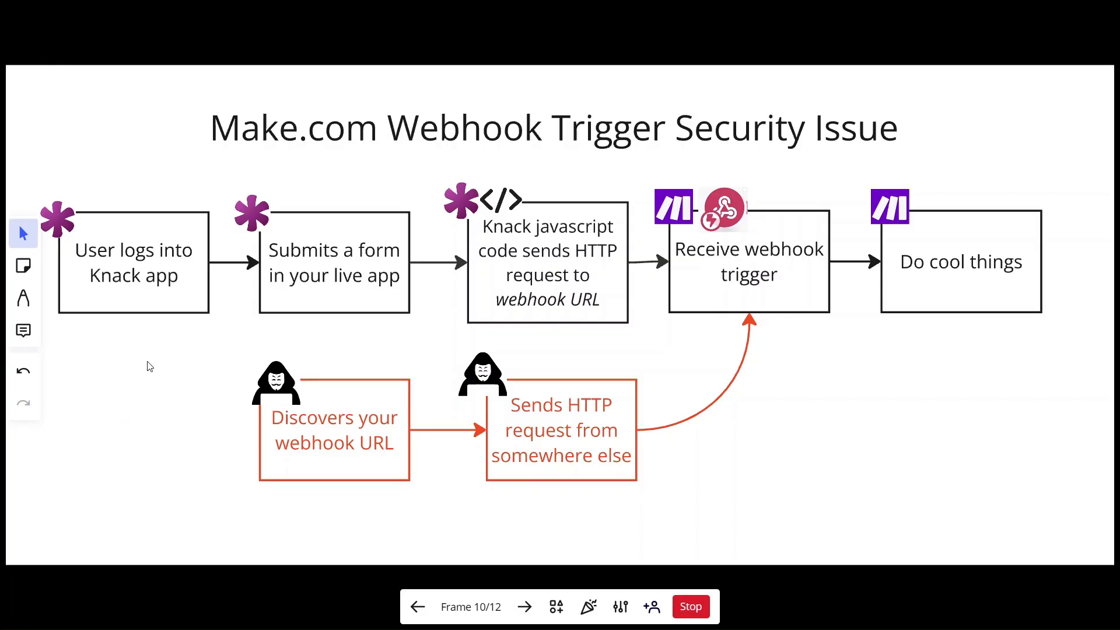
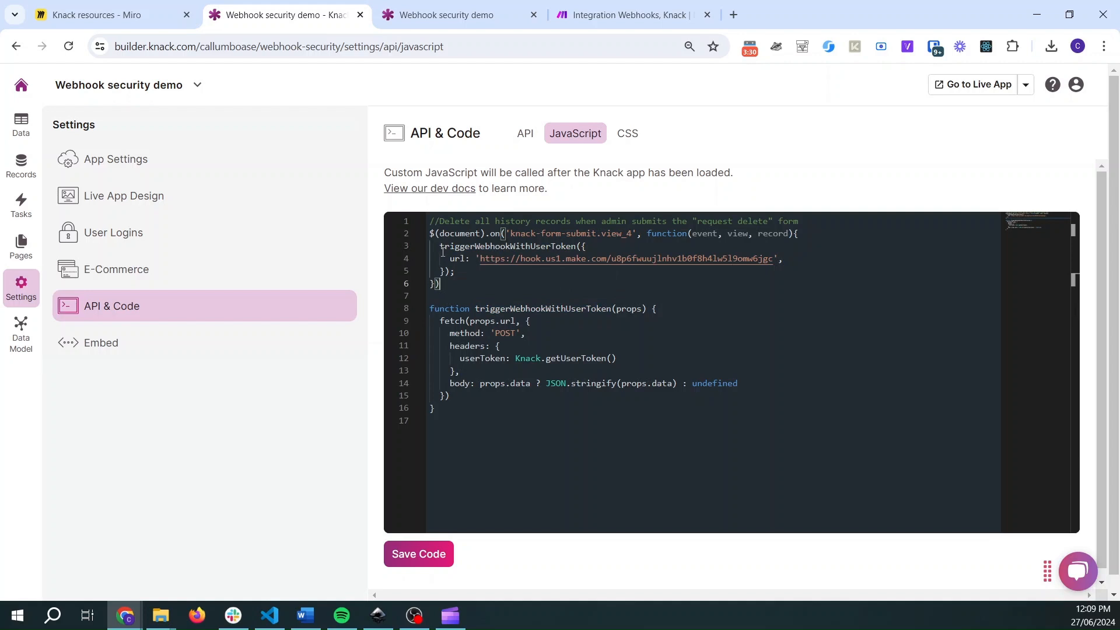
# - Highlight the webhook URL and the userToken header code in the custom JavaScript, then save the code
pyautogui.moveTo(449, 256); pyautogui.dragTo(758, 277)
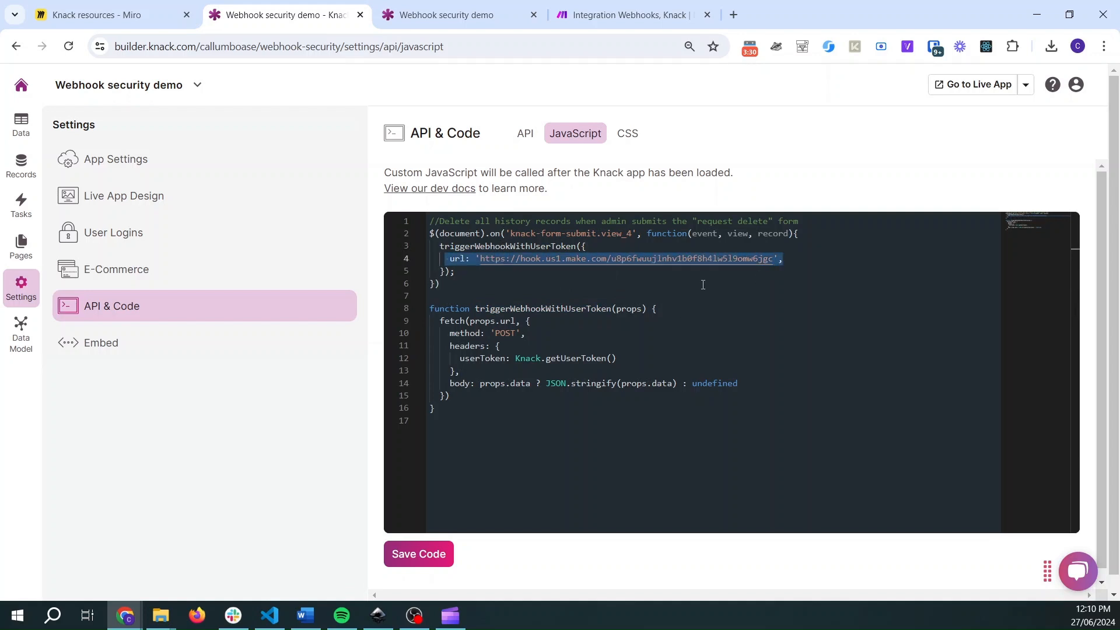
pyautogui.moveTo(496, 369); pyautogui.dragTo(451, 350)
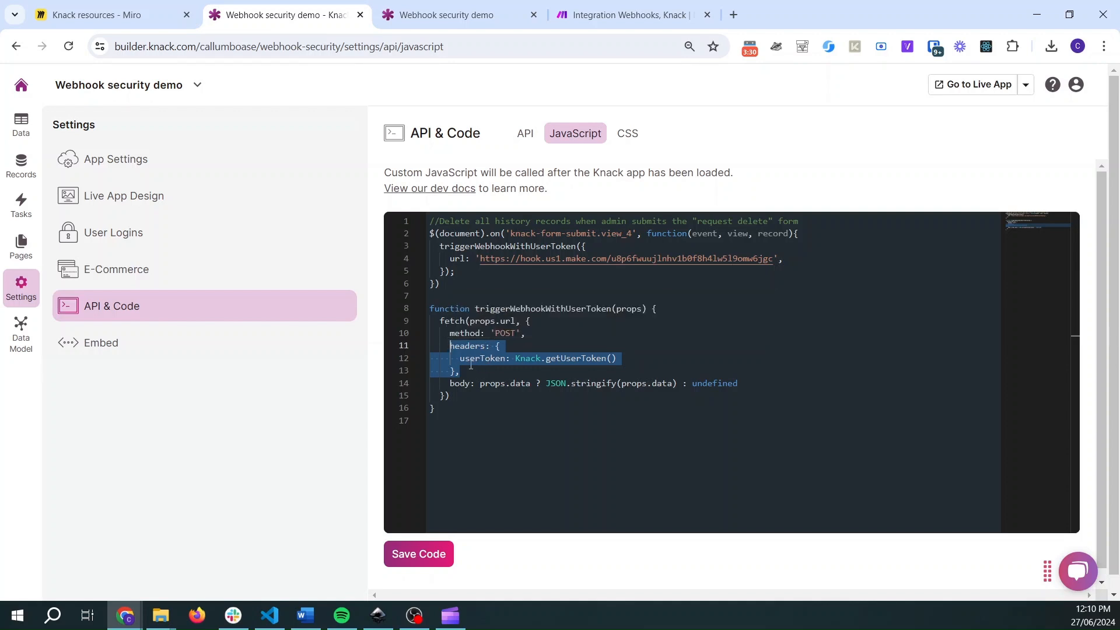
pyautogui.moveTo(515, 358); pyautogui.dragTo(637, 357)
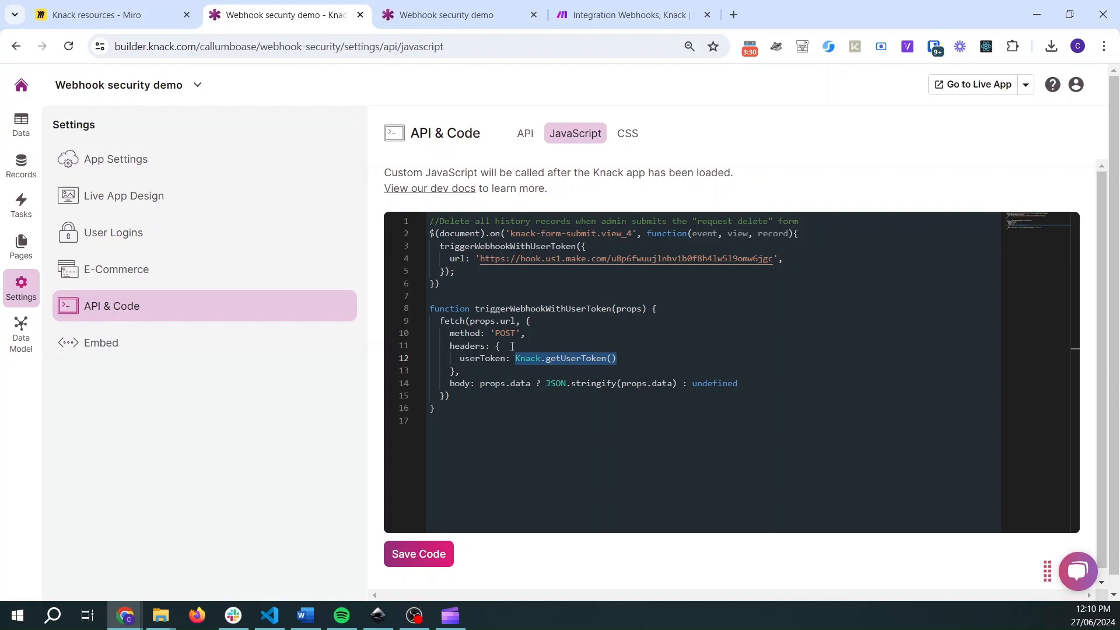
pyautogui.click(405, 562)
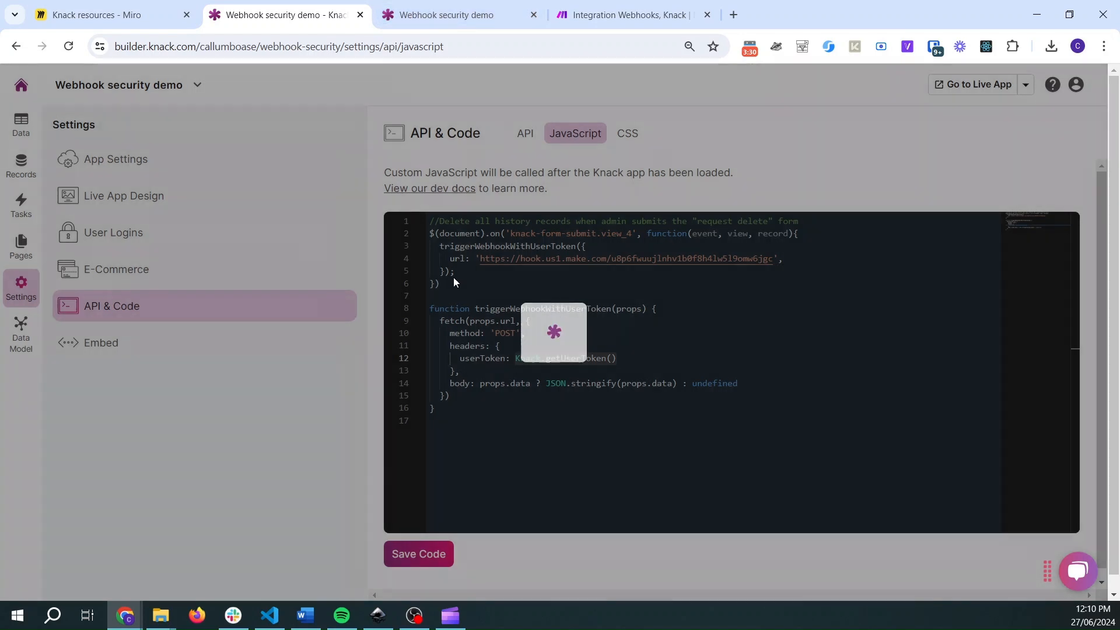
# - Reload the live app's request deletion page and inspect the webhook module's latest output bundle in the Make scenario
pyautogui.click(446, 16)
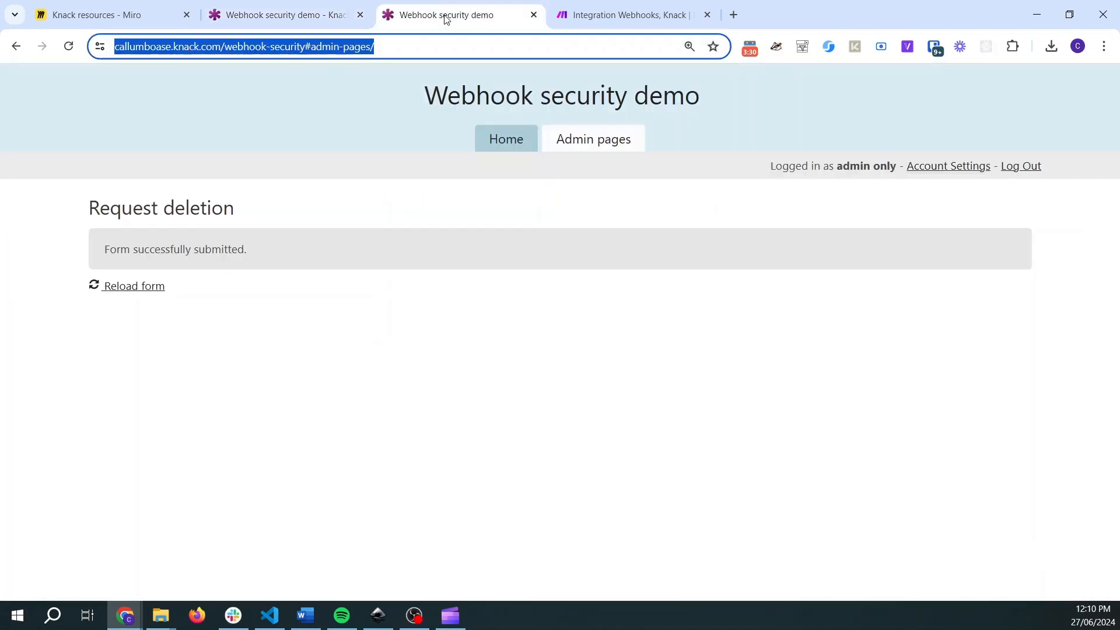
pyautogui.click(68, 46)
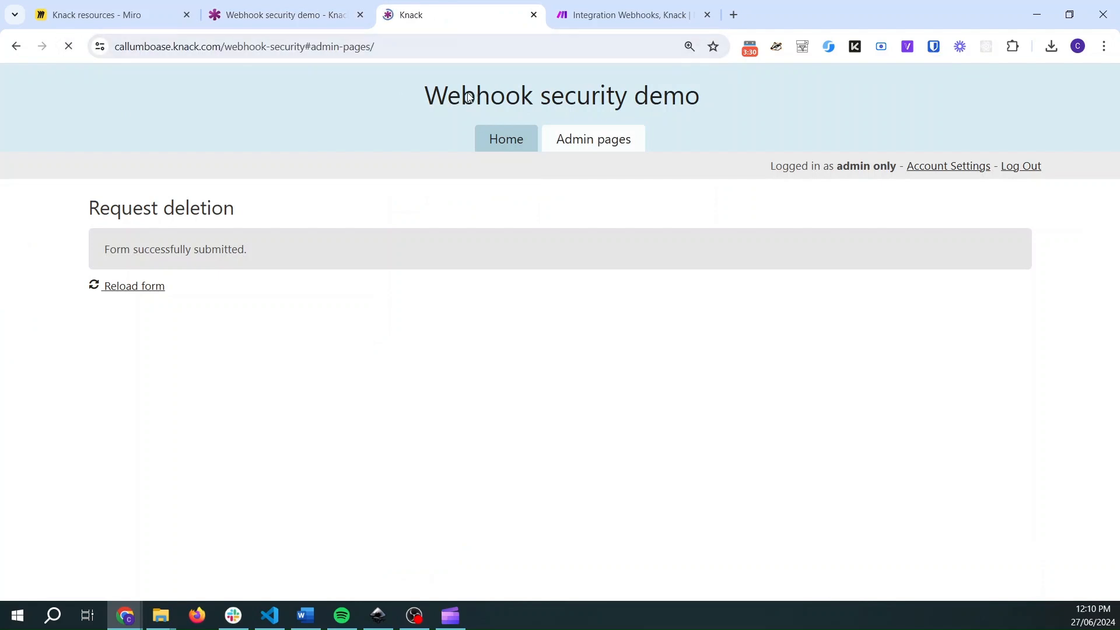
pyautogui.click(628, 14)
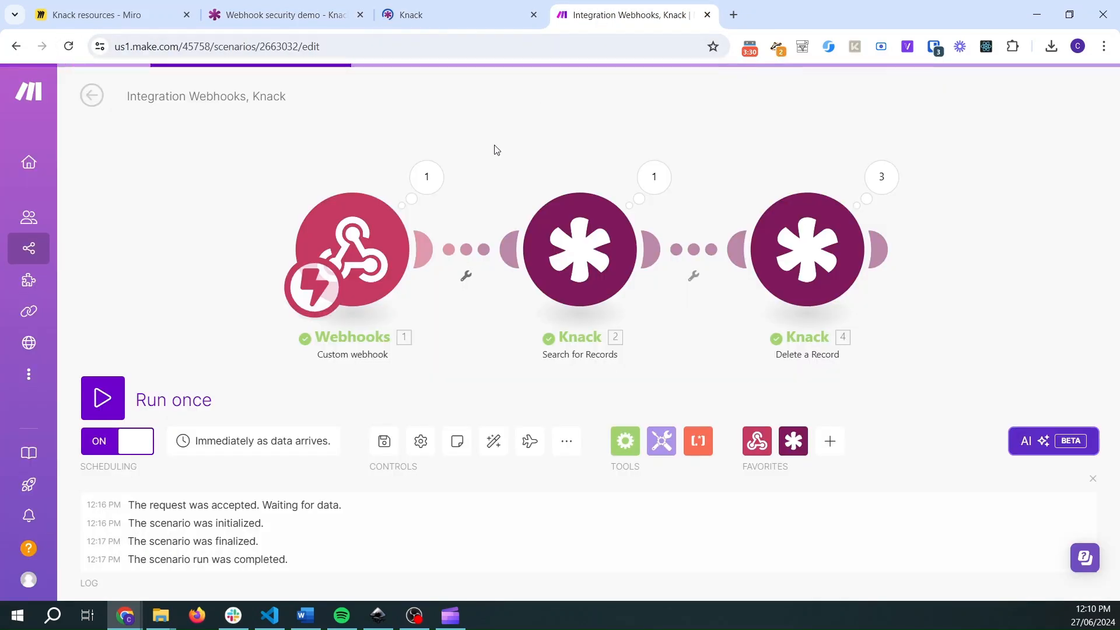
pyautogui.click(427, 178)
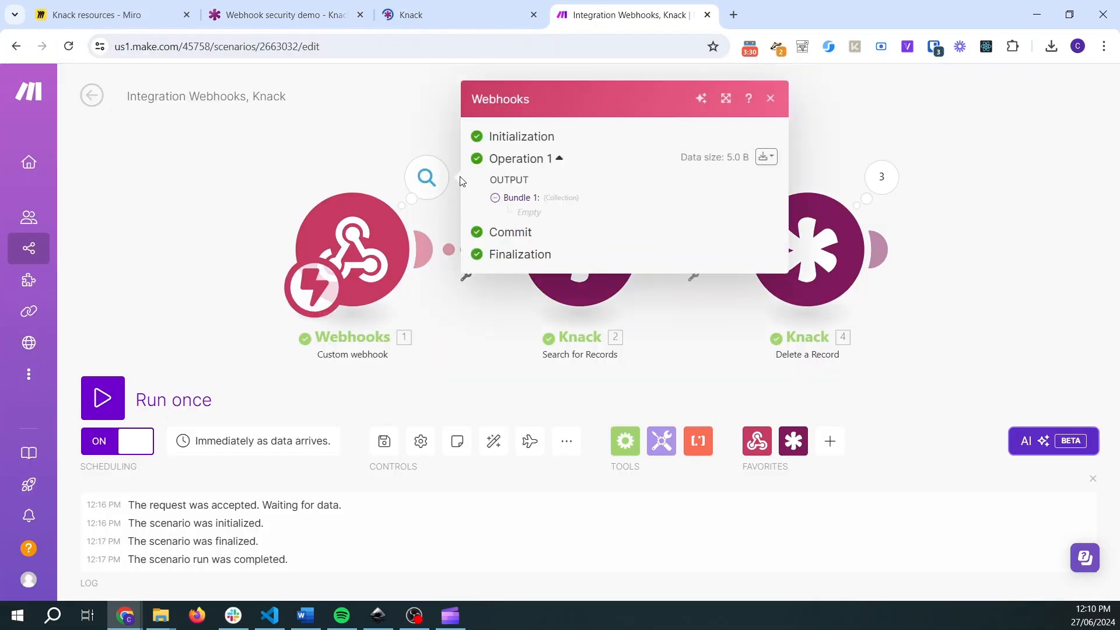
pyautogui.click(495, 198)
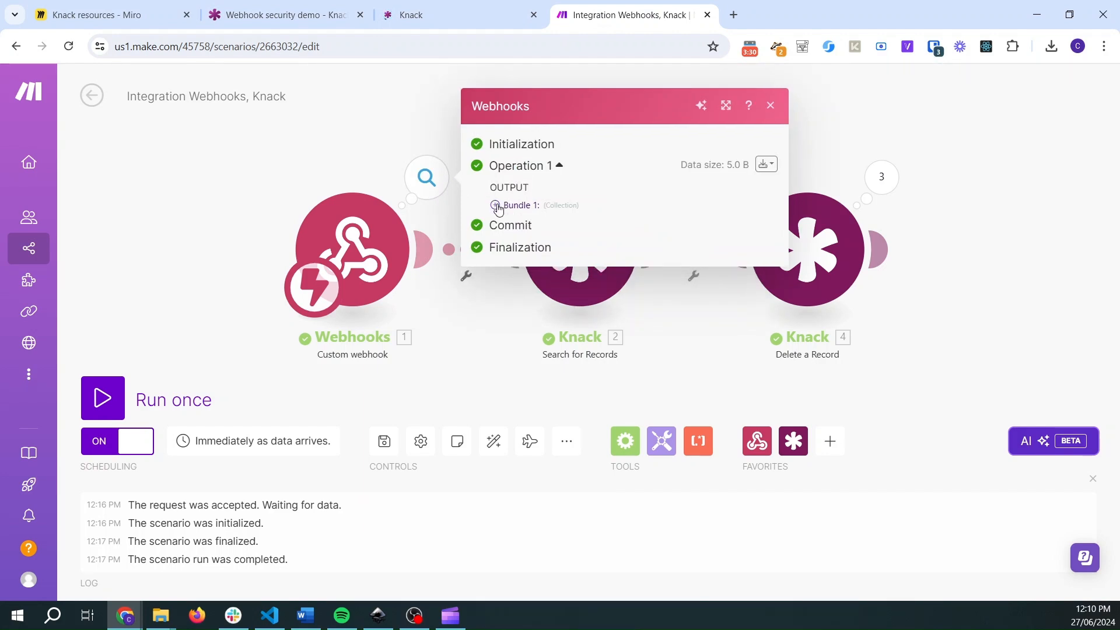
pyautogui.click(495, 205)
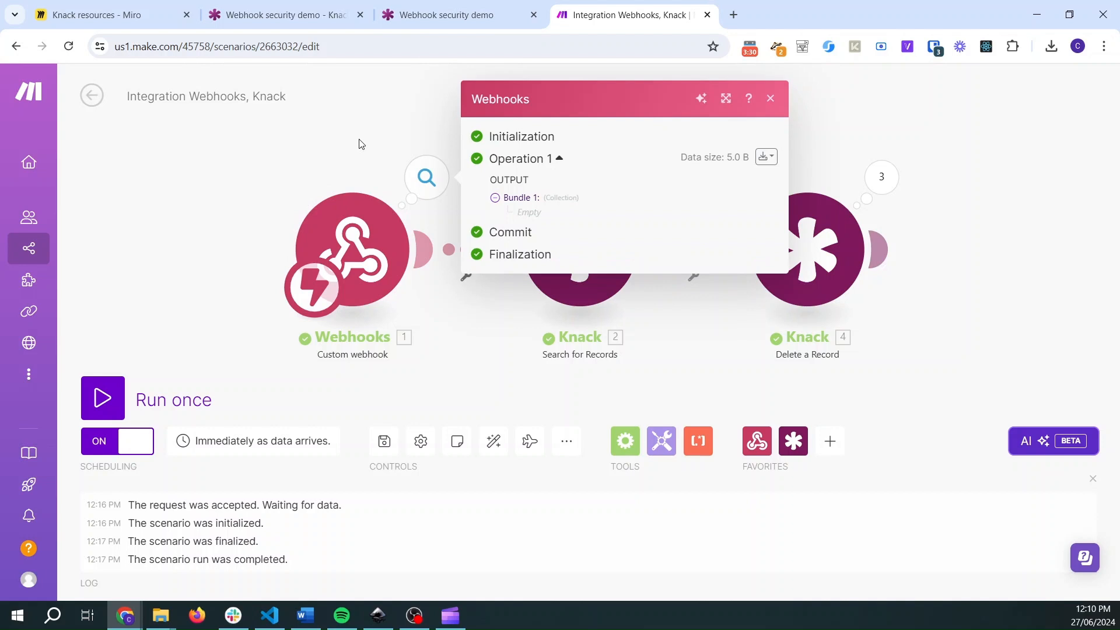
# - Enable Get request headers in the Knack deletion request webhook's advanced settings, save it and confirm the module
pyautogui.click(351, 208)
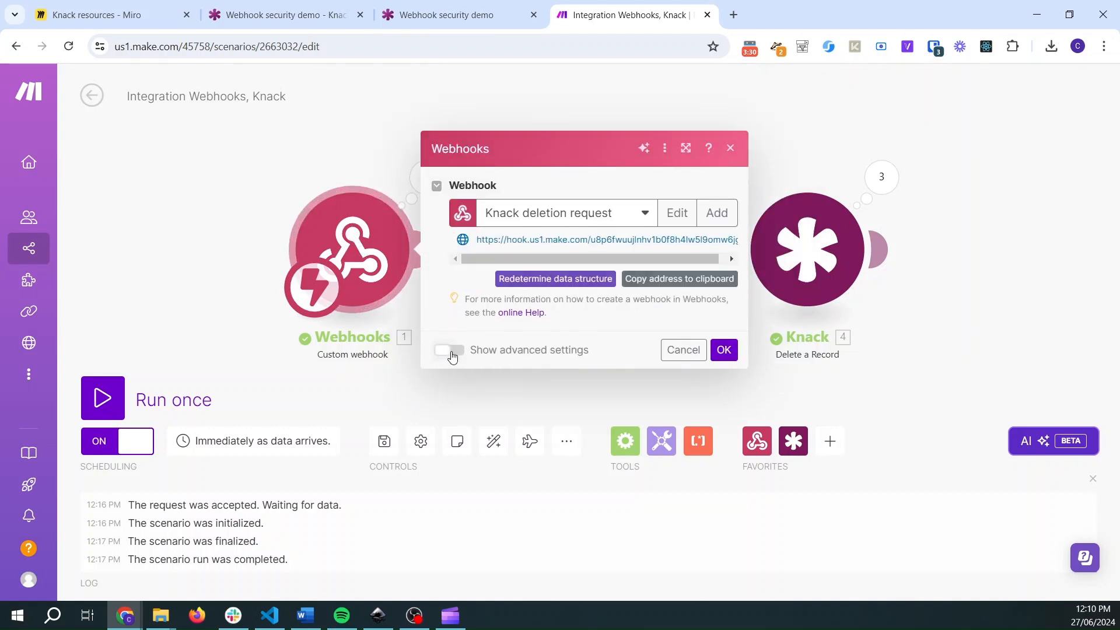
pyautogui.click(450, 351)
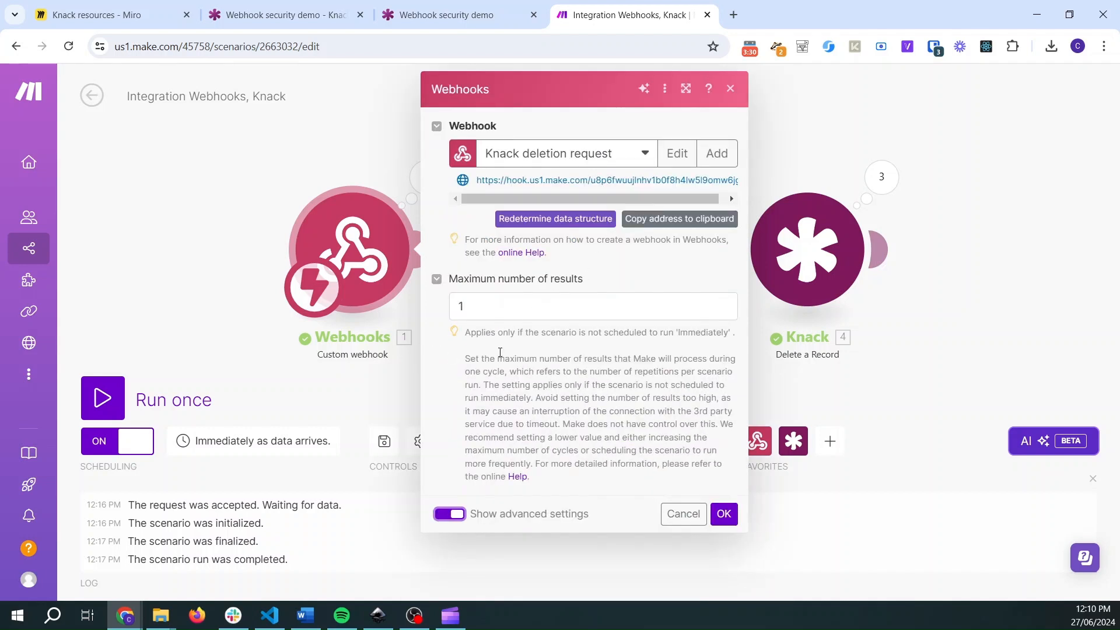
pyautogui.click(675, 155)
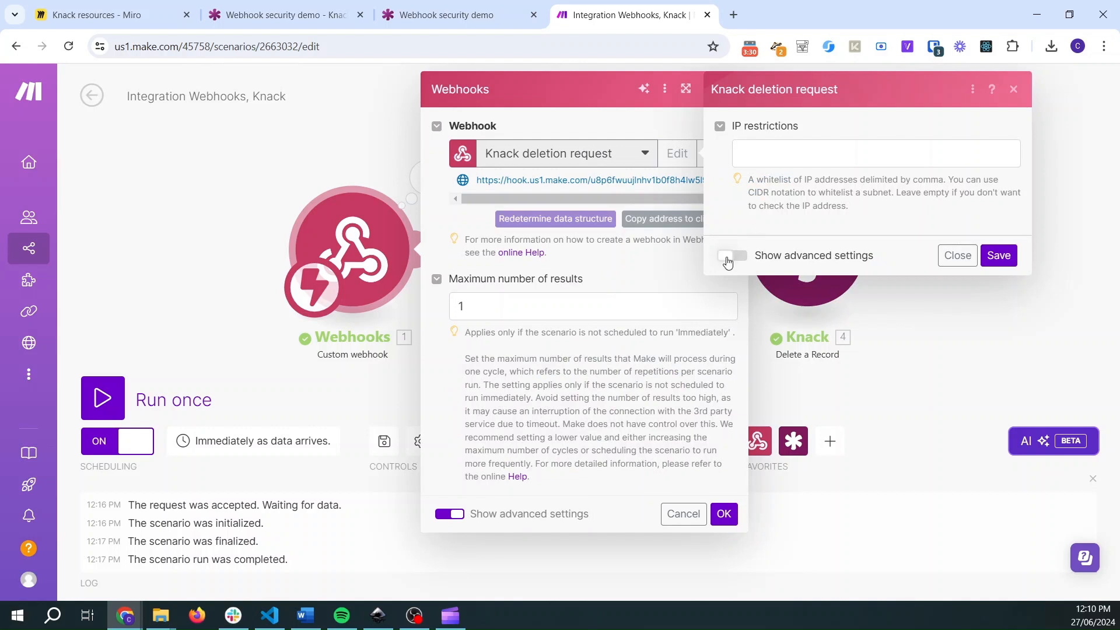
pyautogui.click(730, 256)
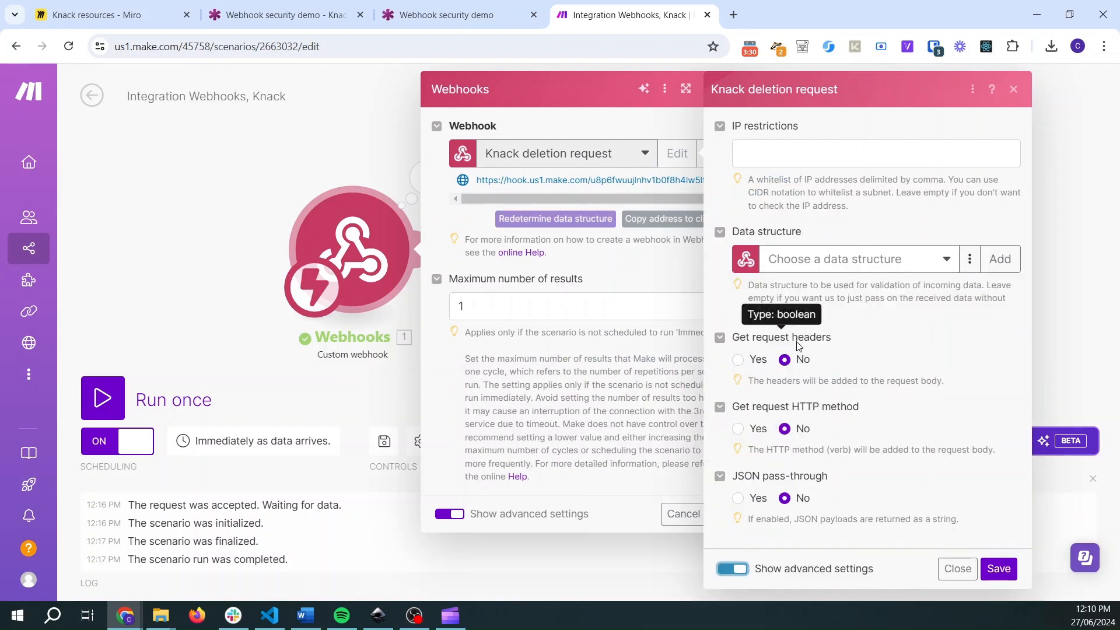
pyautogui.click(738, 360)
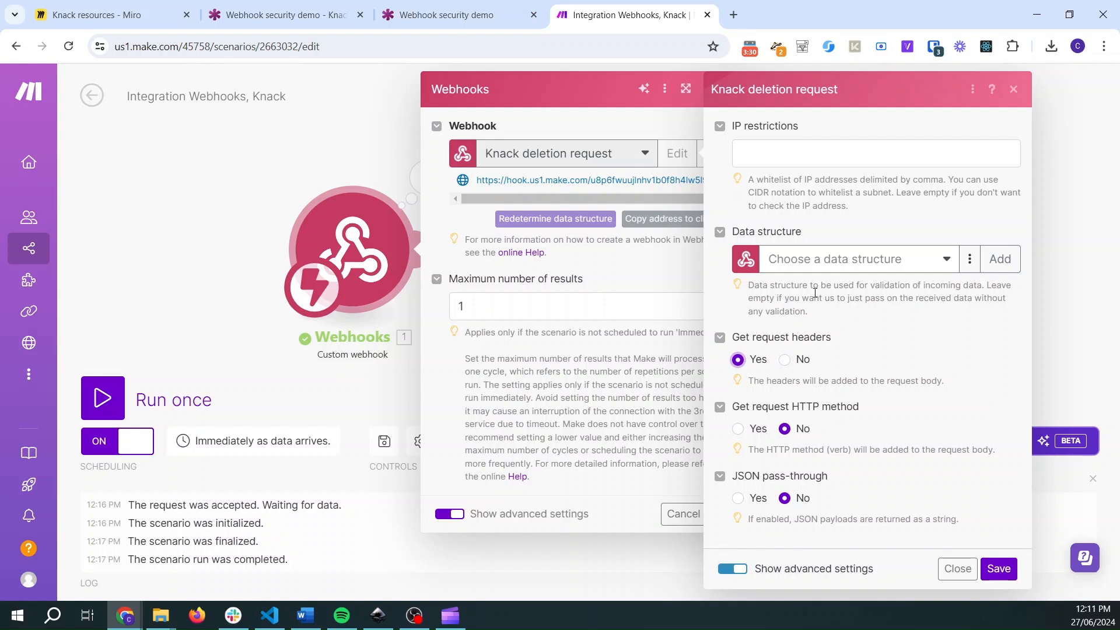
pyautogui.click(996, 570)
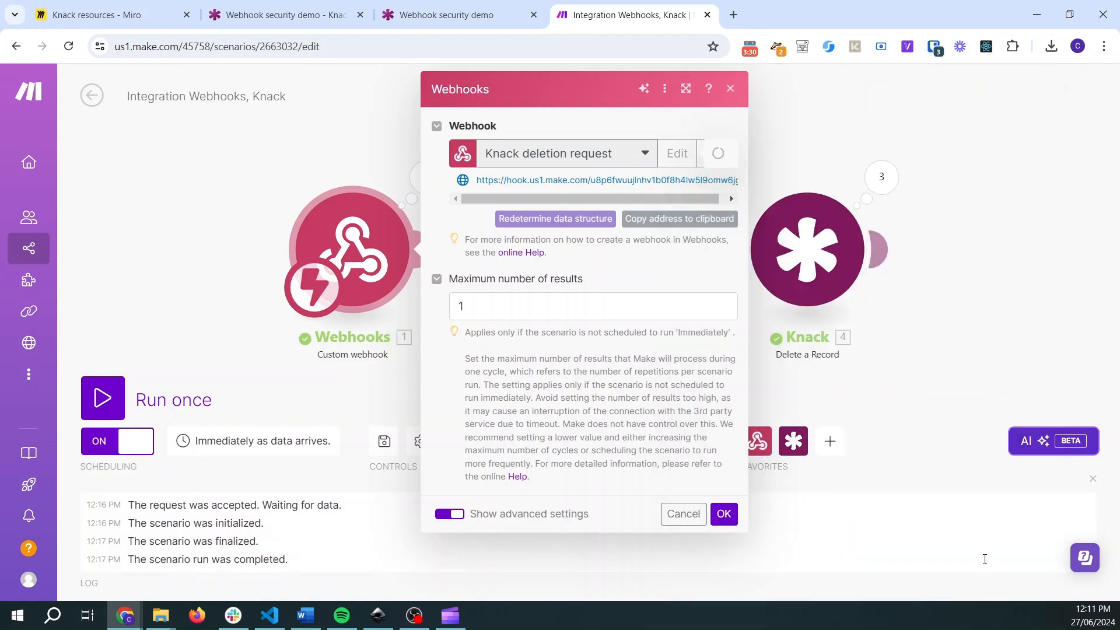
pyautogui.click(725, 514)
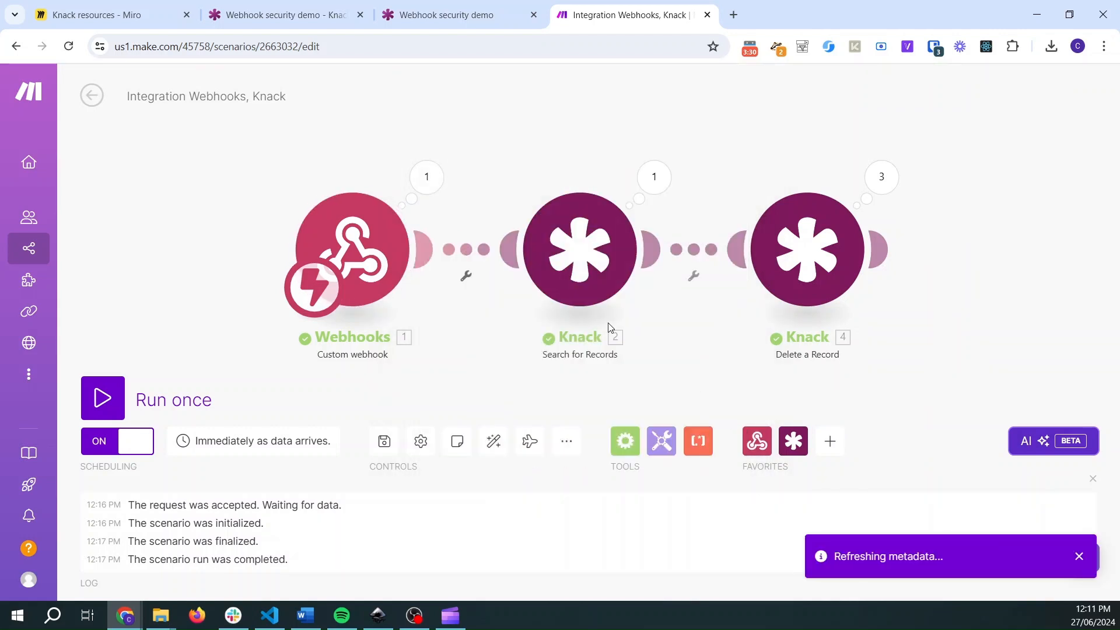
# - Run the scenario once and submit the live app's Delete history records via Make webhook form
pyautogui.click(102, 415)
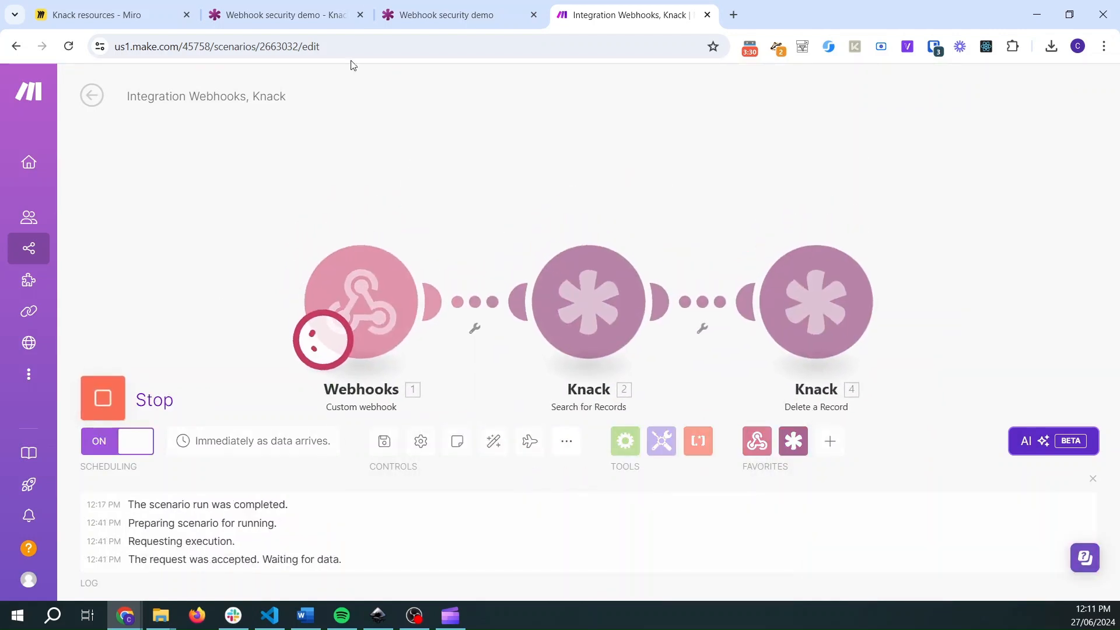
pyautogui.click(441, 6)
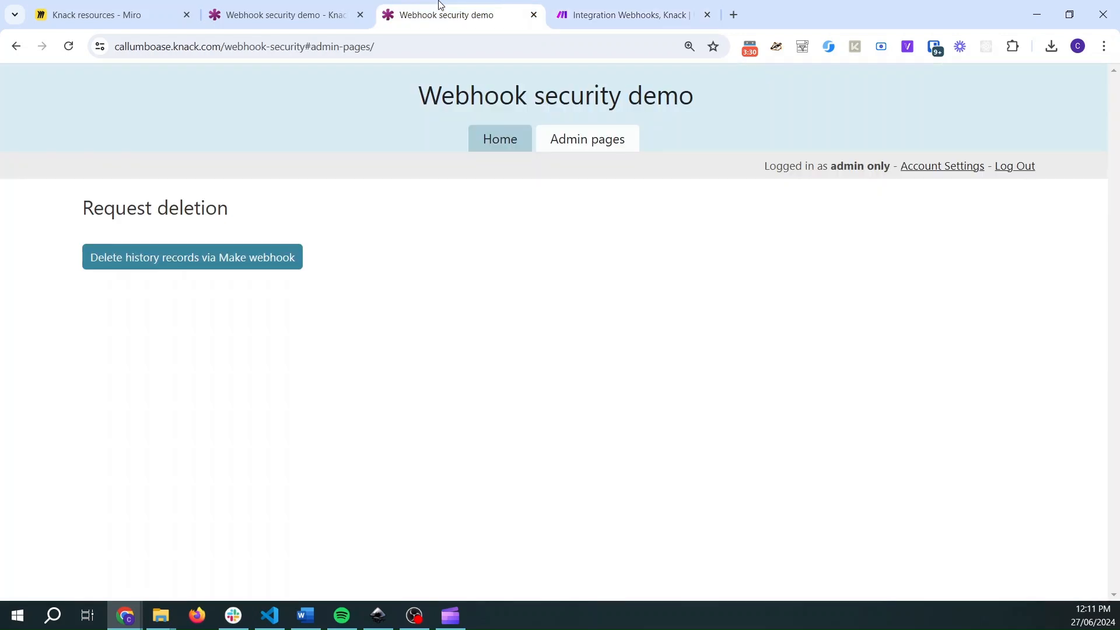
pyautogui.click(69, 46)
pyautogui.click(232, 8)
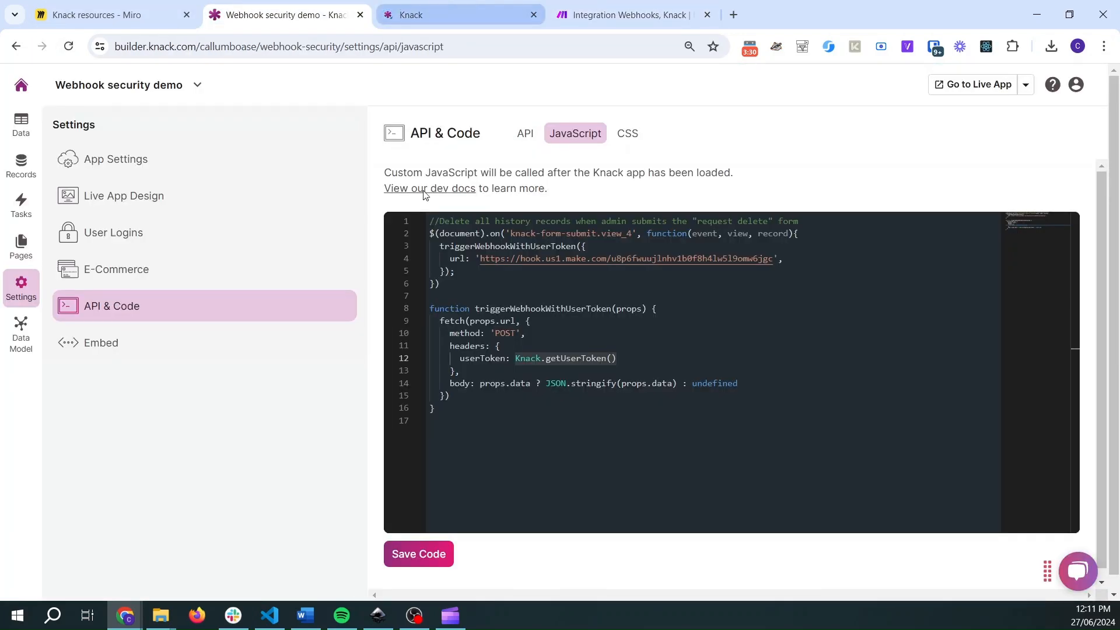
pyautogui.click(400, 8)
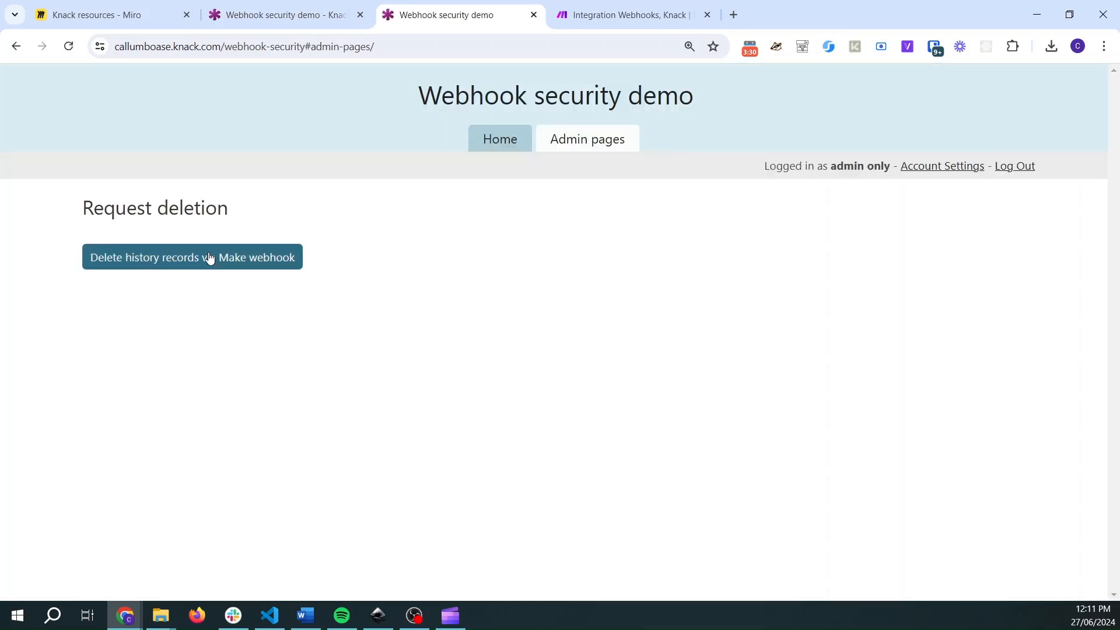
pyautogui.click(210, 258)
# - Examine the webhook run's output headers, expanding the entries around the usertoken header
pyautogui.click(620, 13)
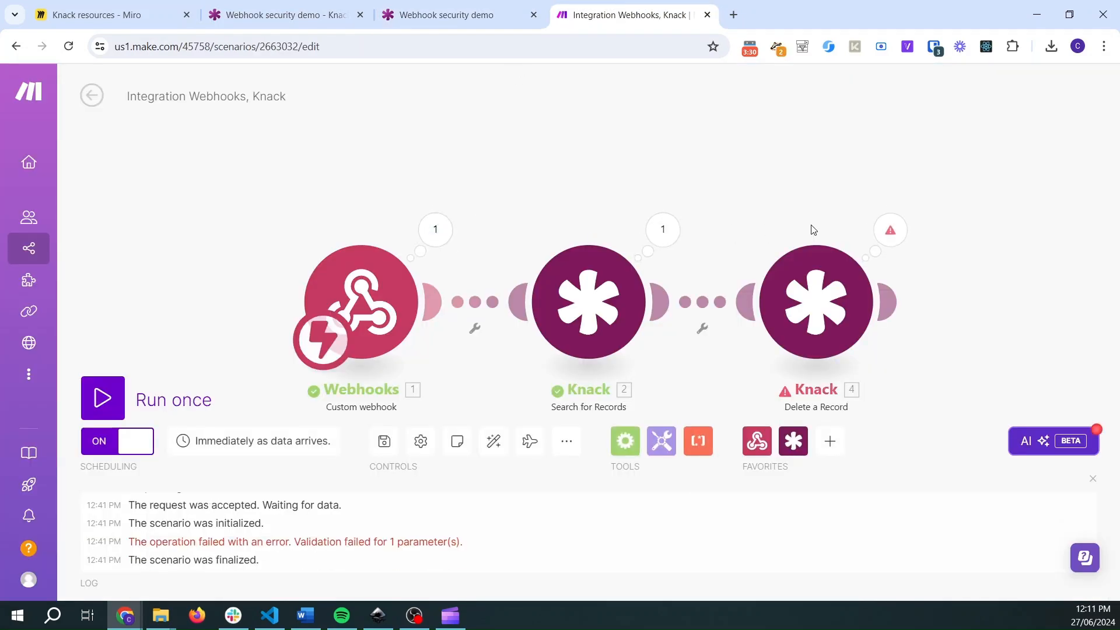
pyautogui.click(887, 236)
pyautogui.click(1001, 233)
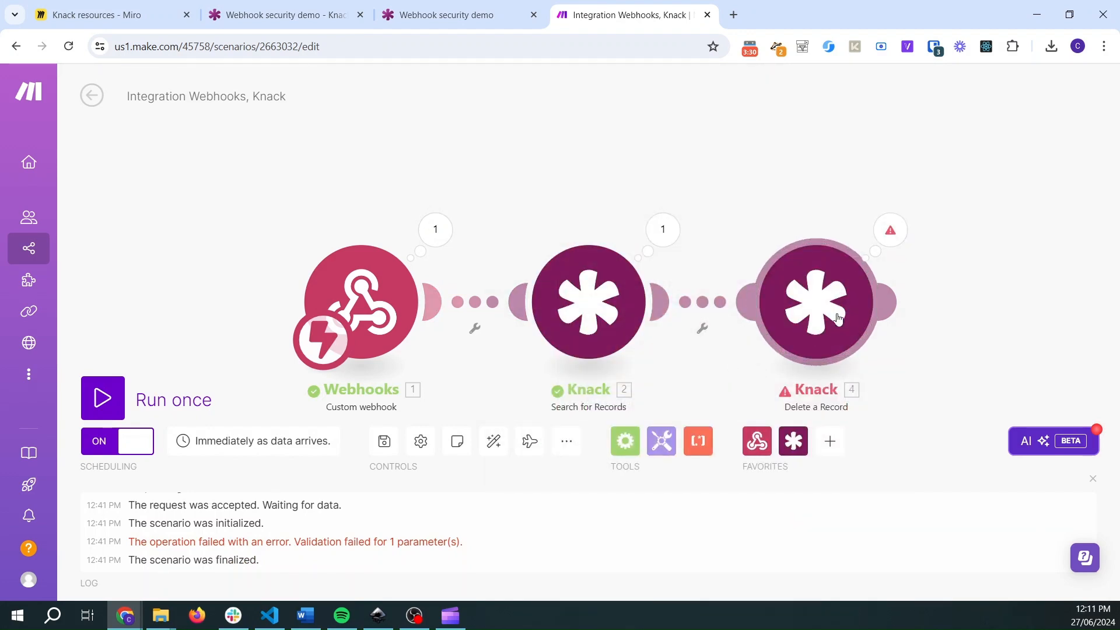
pyautogui.click(452, 242)
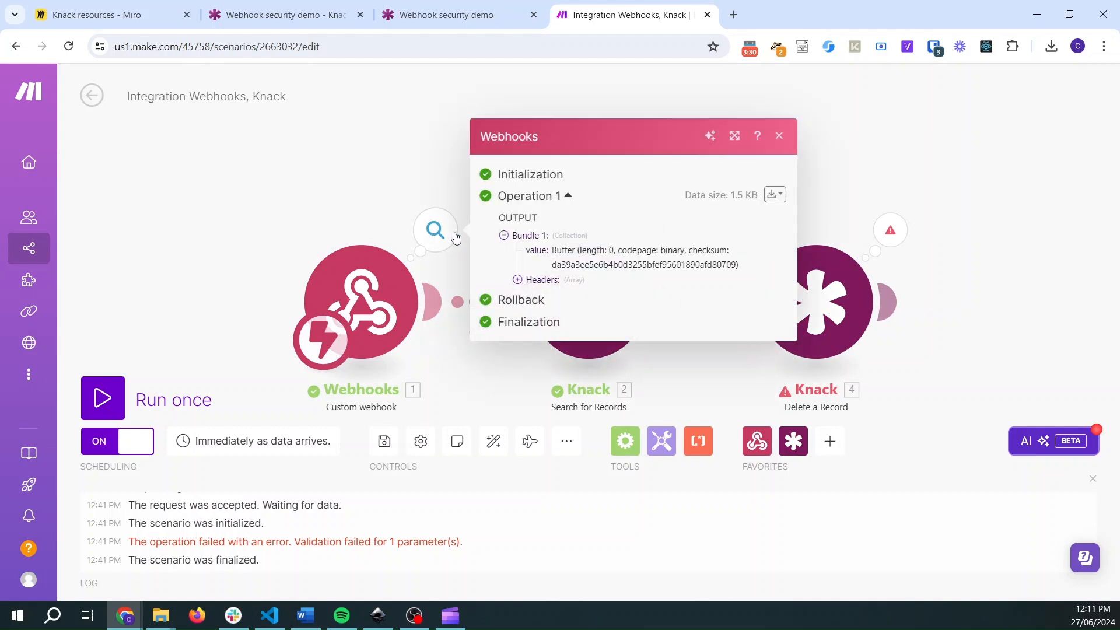
pyautogui.click(517, 280)
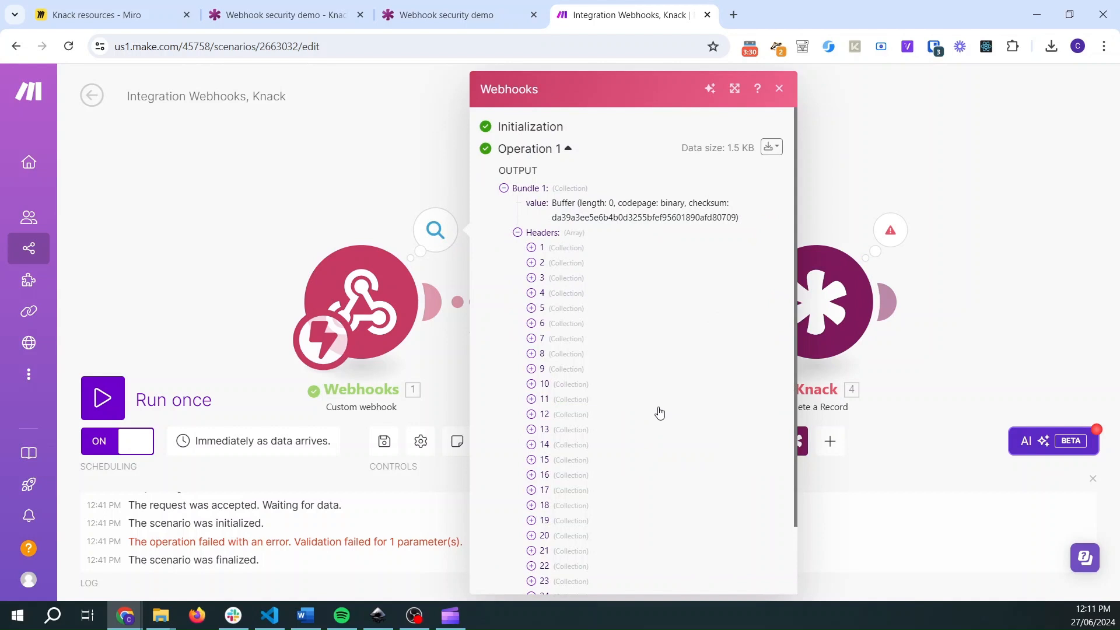
pyautogui.scroll(-2, 603, 381)
pyautogui.click(531, 341)
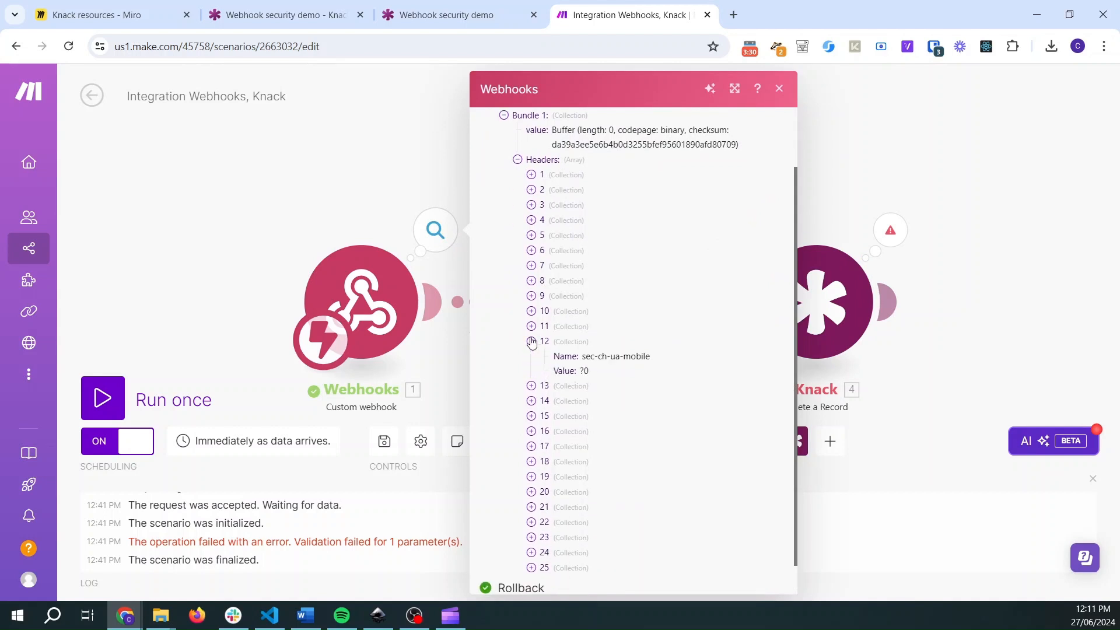
pyautogui.click(530, 326)
pyautogui.click(531, 311)
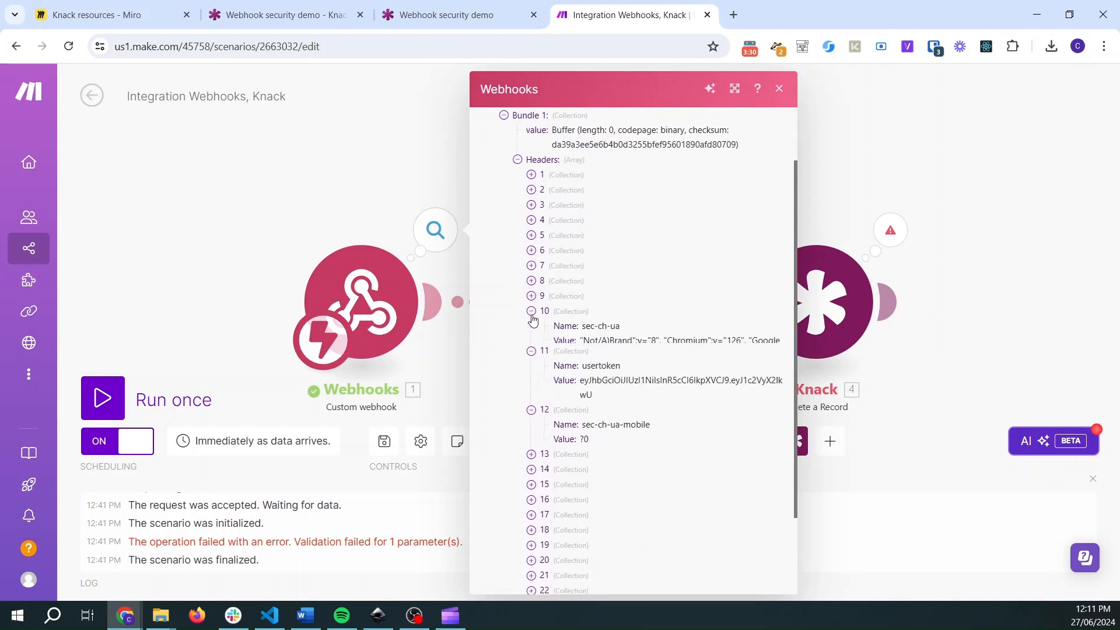
pyautogui.moveTo(581, 388); pyautogui.dragTo(622, 388)
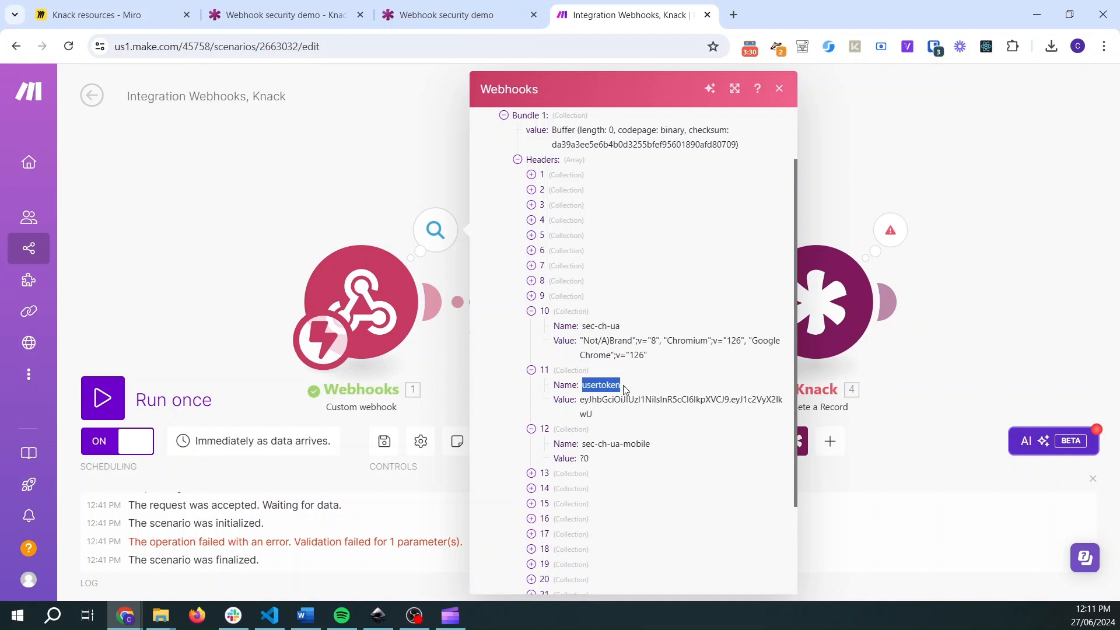
# - Compare the JavaScript's userToken header code with the webhook output's usertoken value, then review the webhook module settings
pyautogui.click(324, 4)
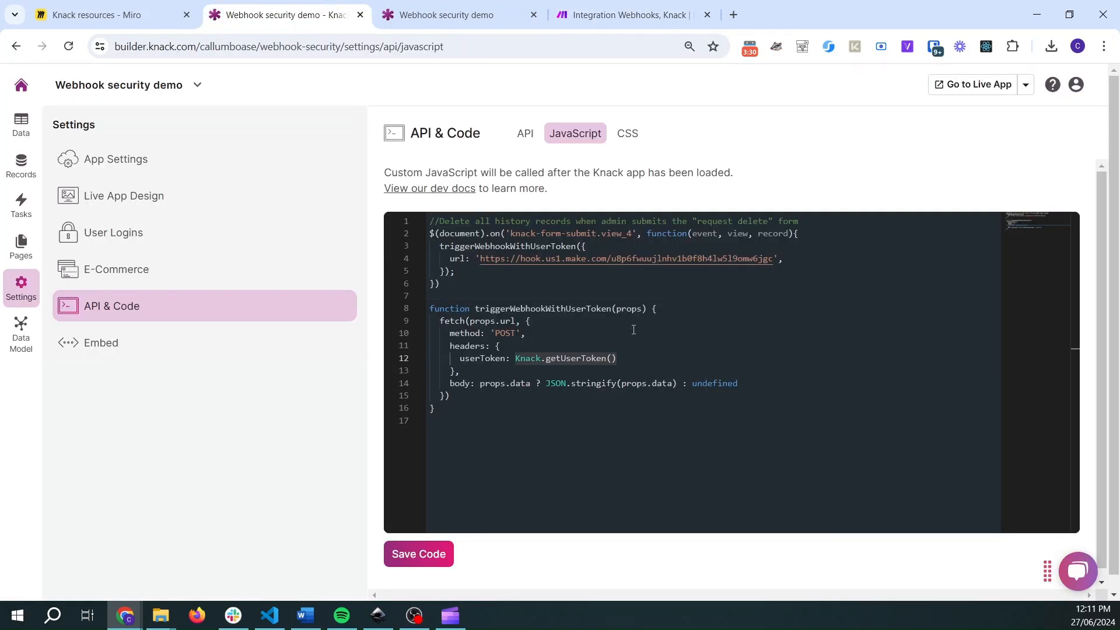
pyautogui.click(609, 370)
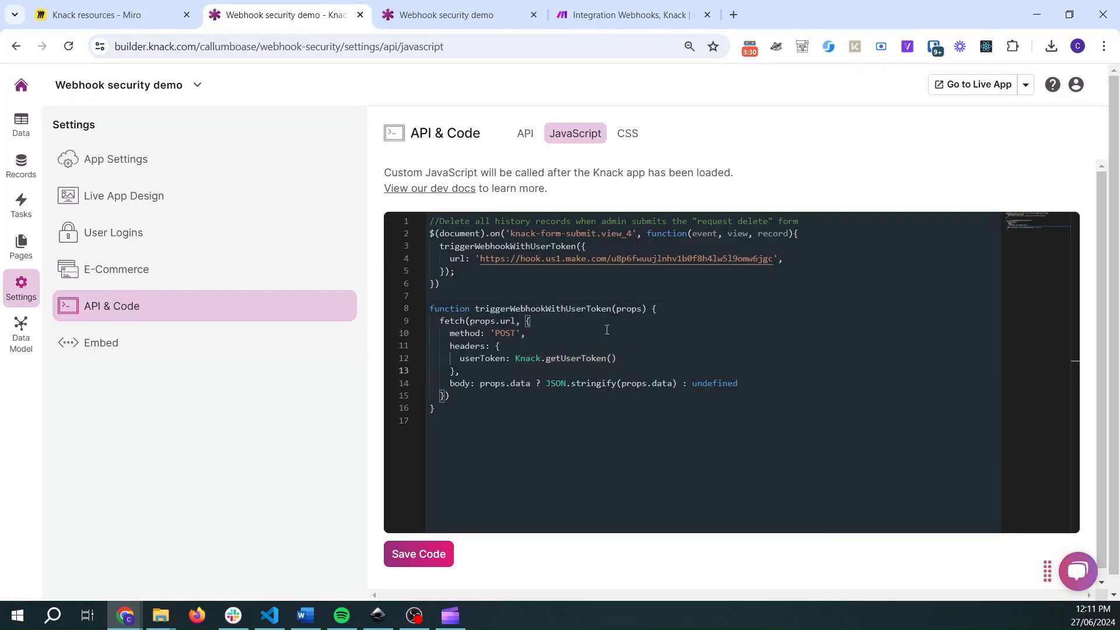
pyautogui.click(450, 8)
pyautogui.click(613, 9)
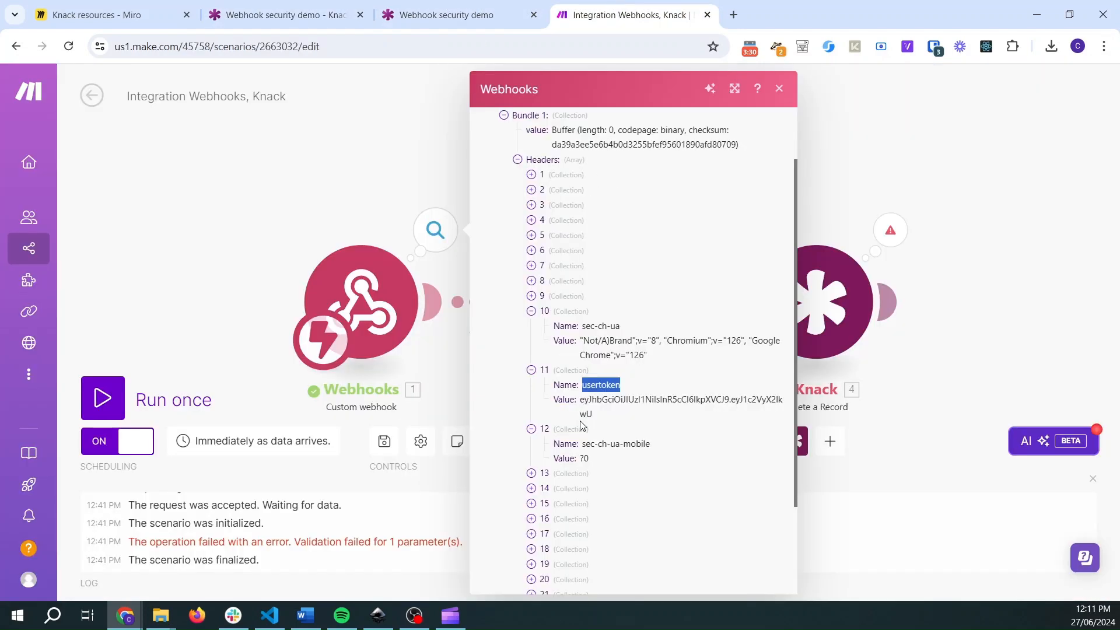
pyautogui.moveTo(584, 401); pyautogui.dragTo(649, 423)
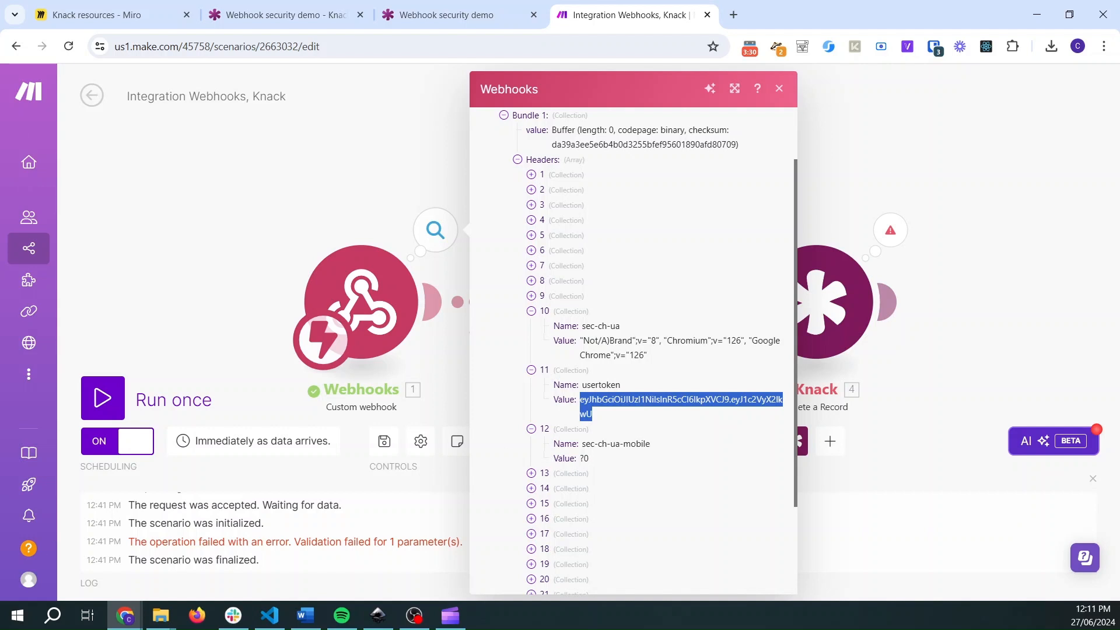
pyautogui.click(323, 173)
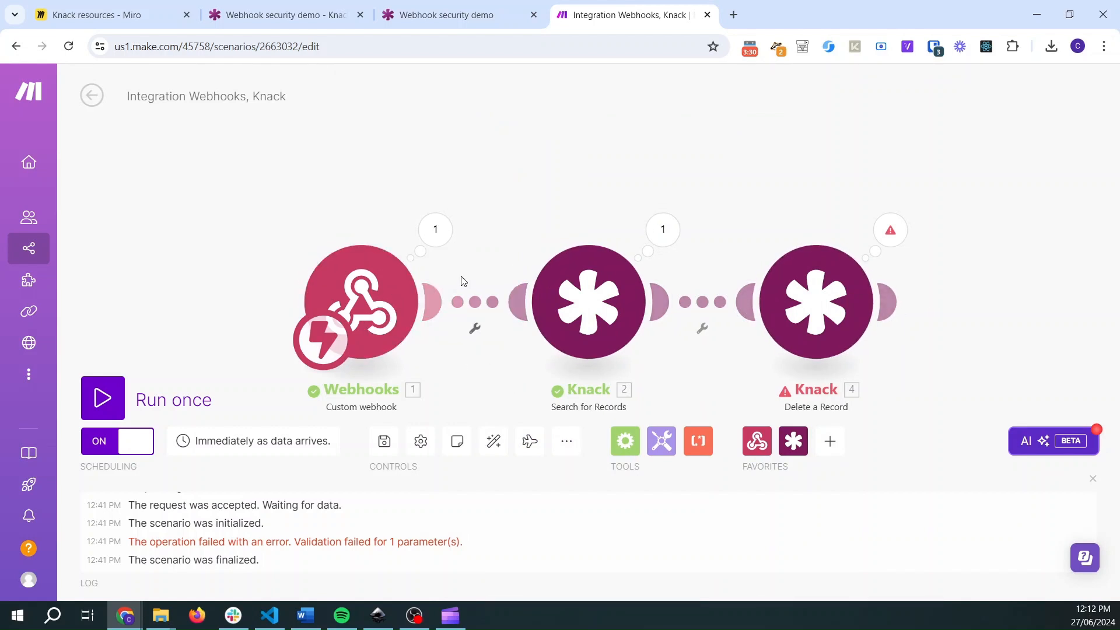
pyautogui.click(372, 301)
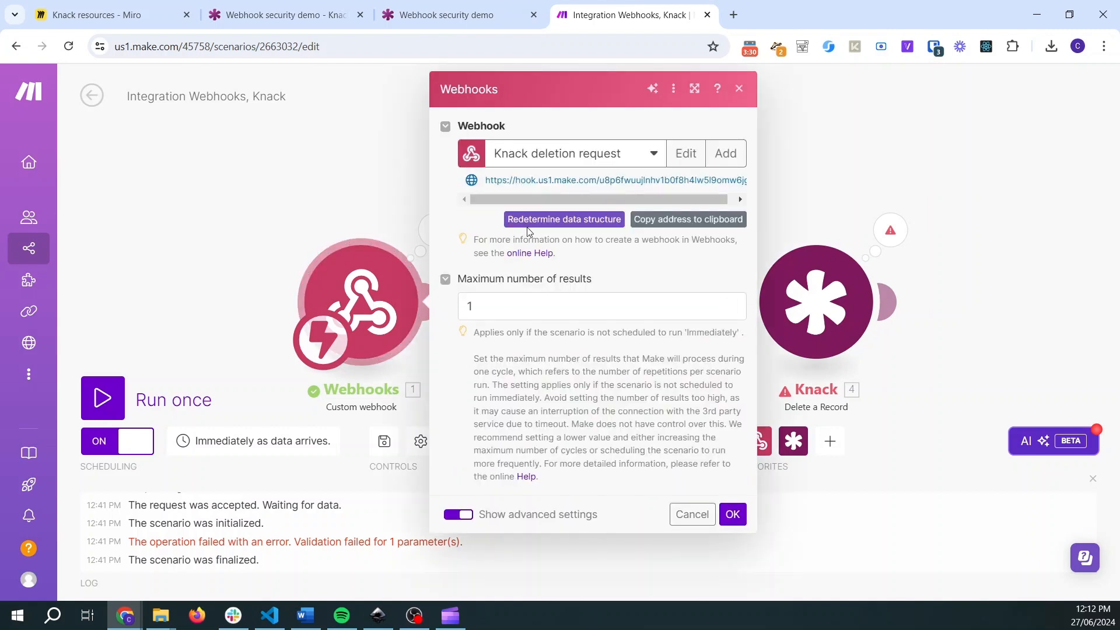
pyautogui.click(385, 229)
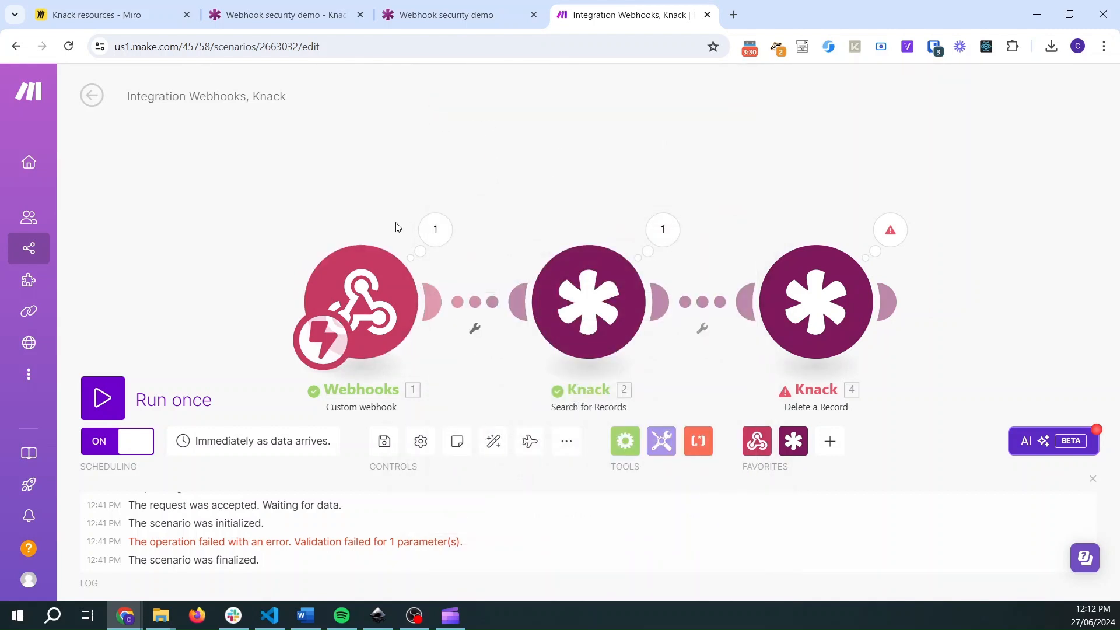
# - Check the custom webhook's latest run output, then exit the scenario editor back to the scenarios list
pyautogui.click(434, 228)
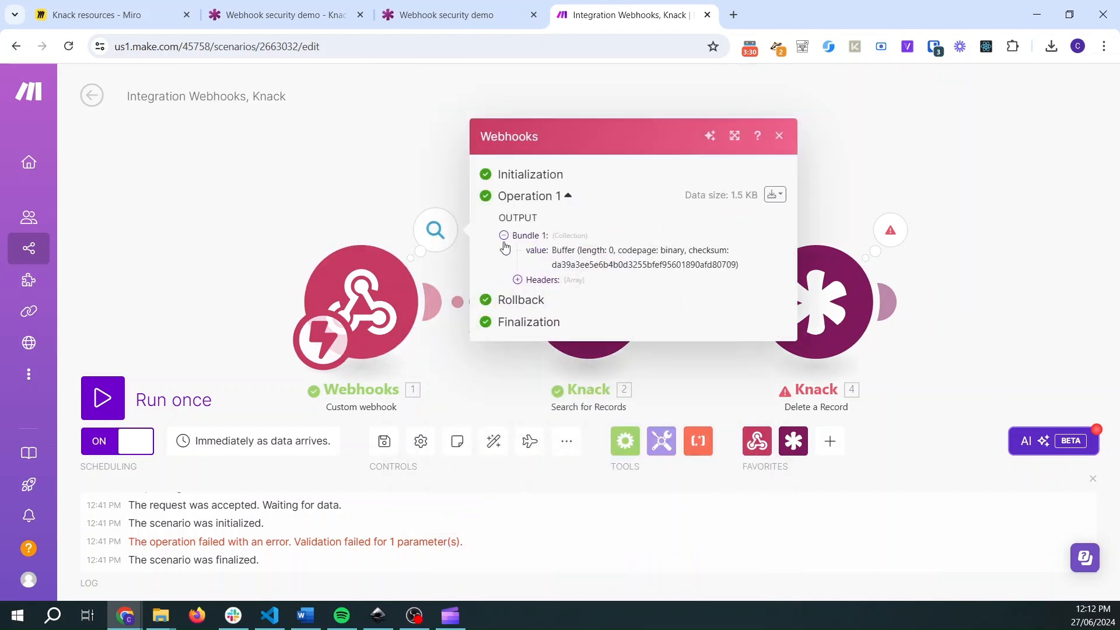
pyautogui.click(382, 201)
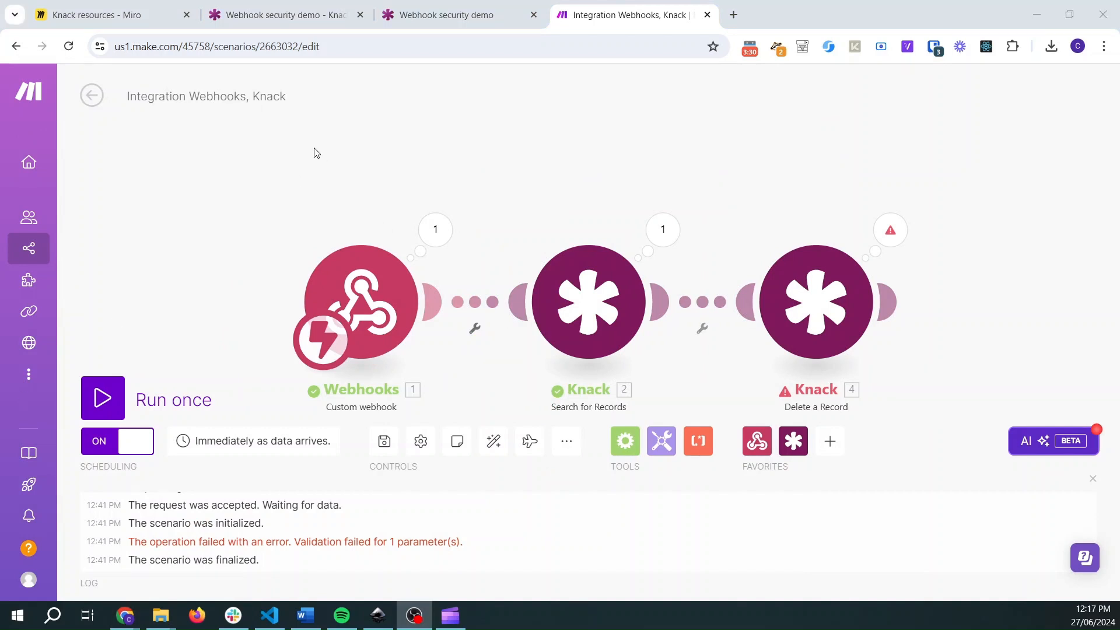
pyautogui.click(331, 179)
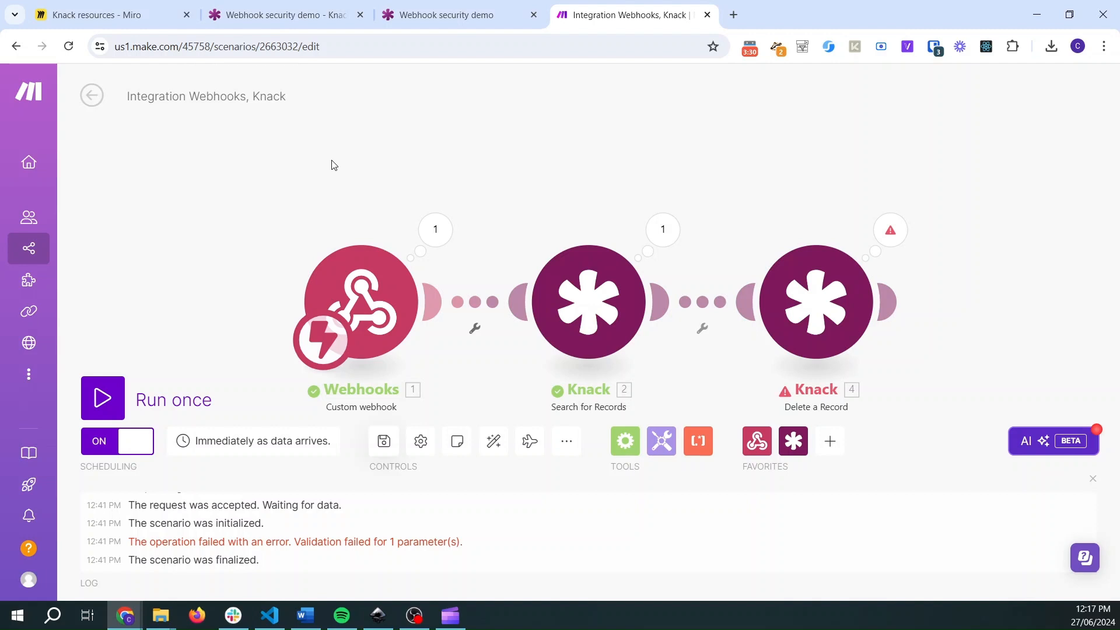
pyautogui.click(92, 99)
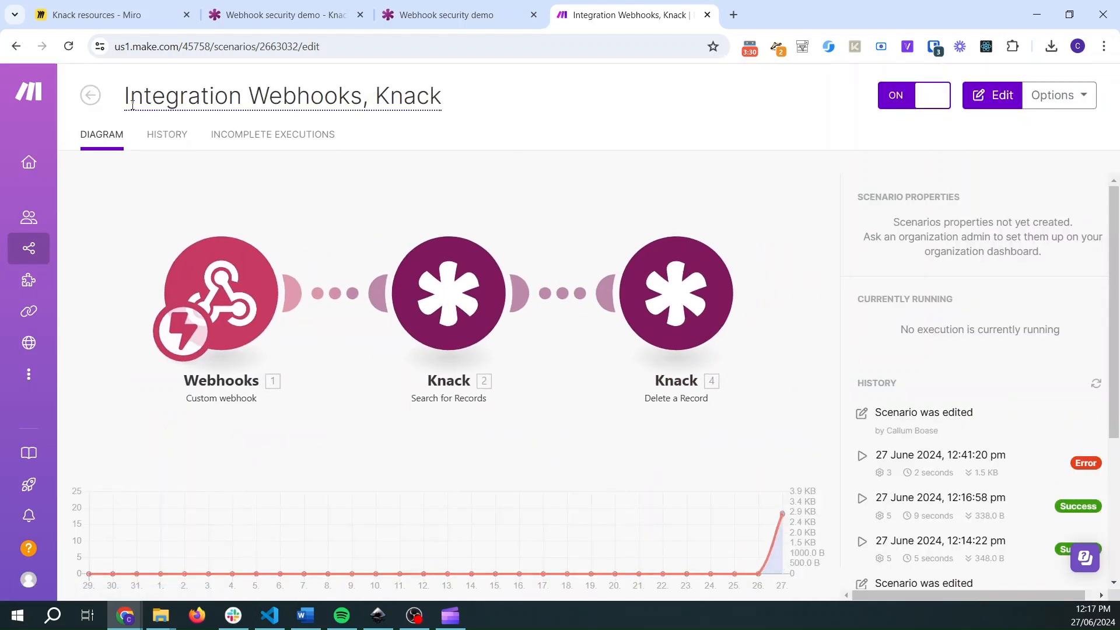
pyautogui.click(90, 95)
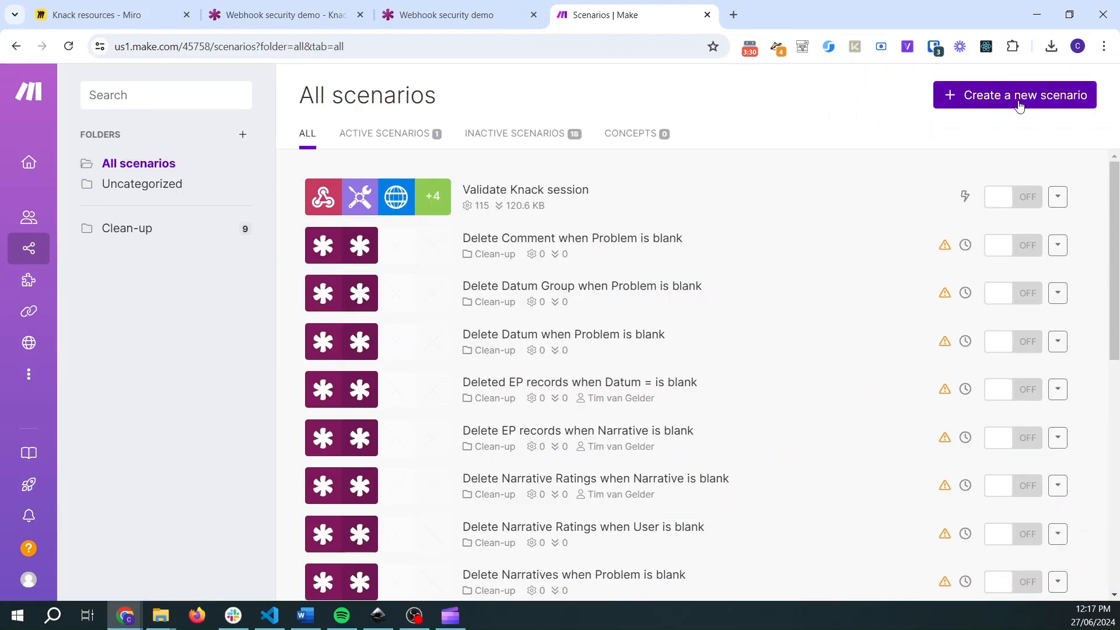
# - Create a new scenario and import the blueprint file Make Blueprint - Validate Knack Session into it
pyautogui.click(1018, 99)
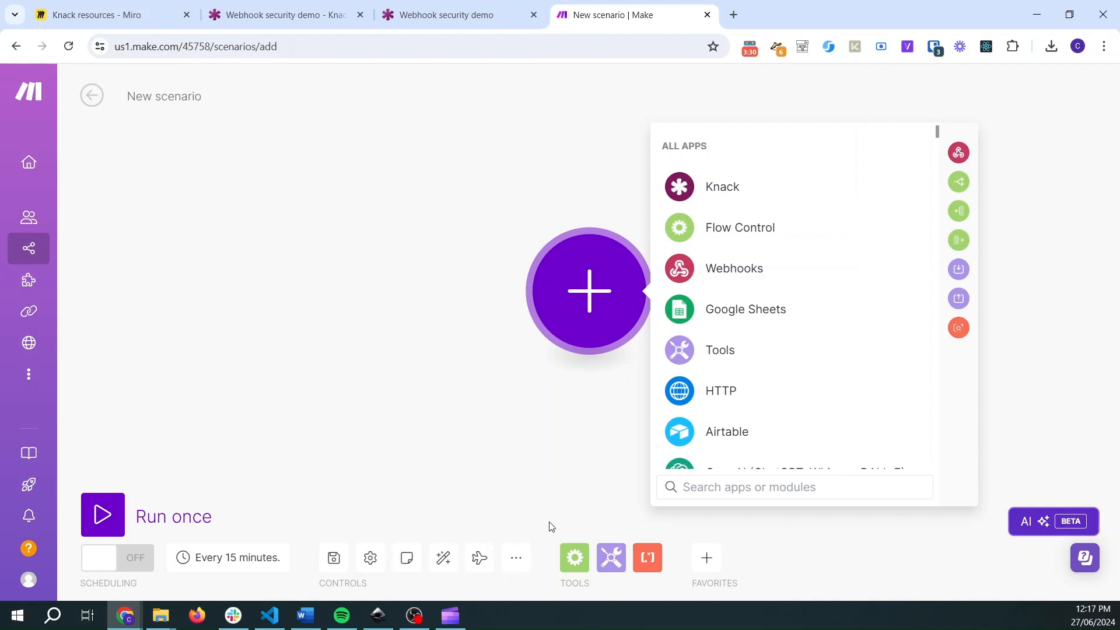
pyautogui.click(517, 559)
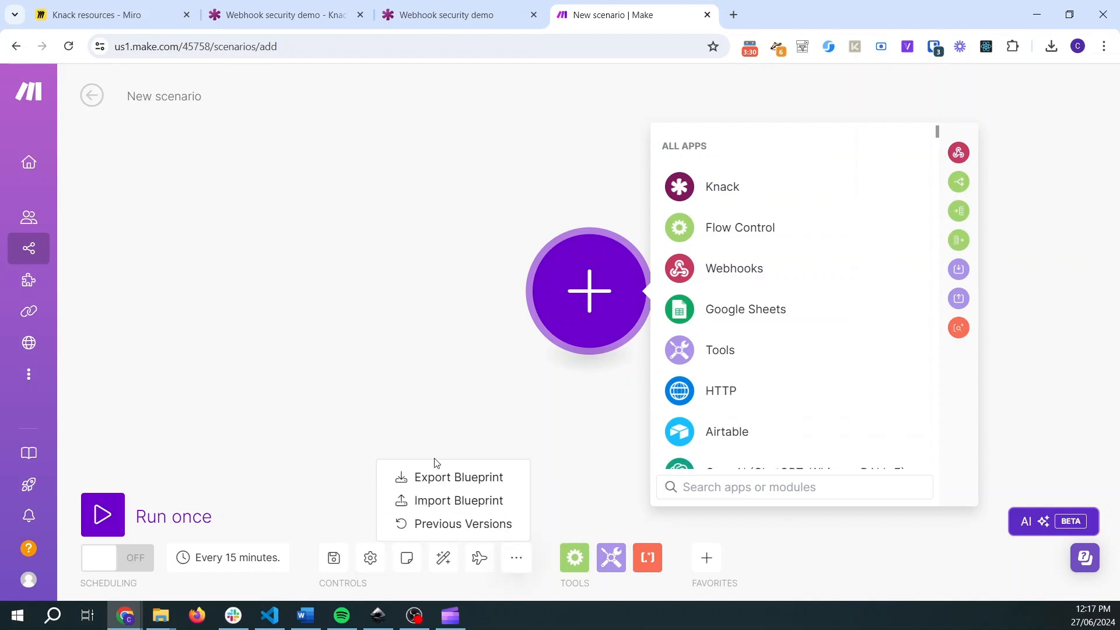
pyautogui.click(402, 397)
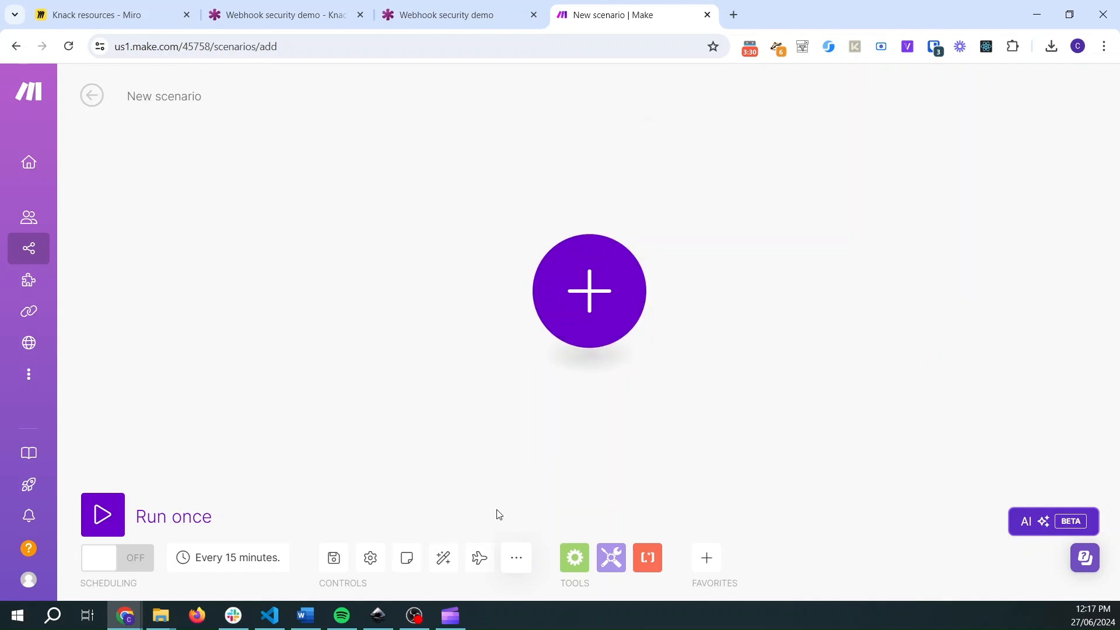
pyautogui.click(516, 558)
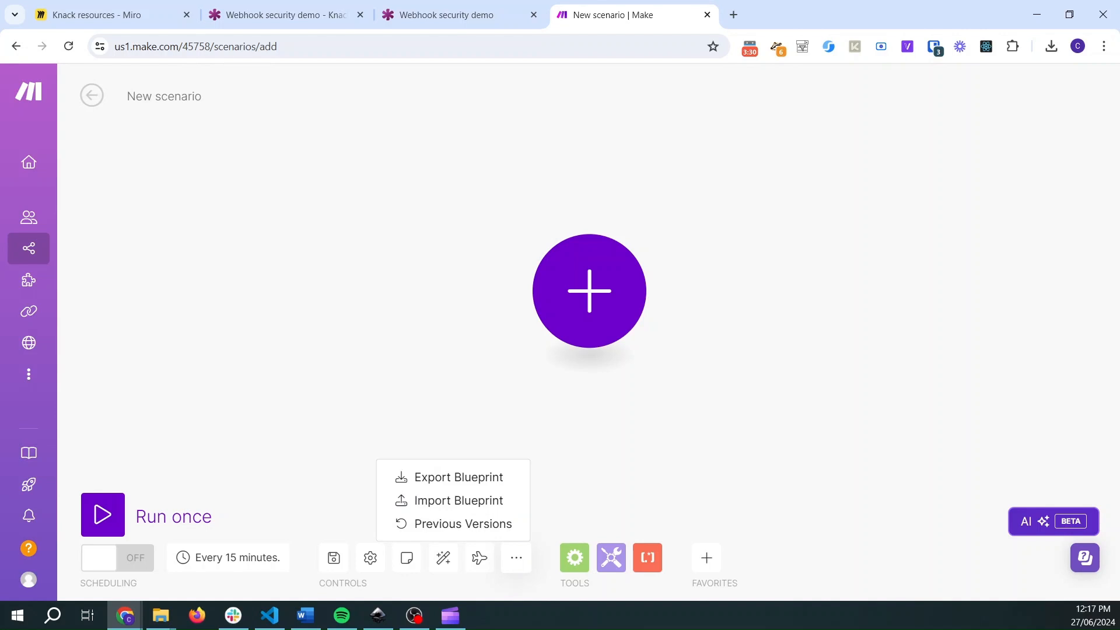
pyautogui.click(450, 500)
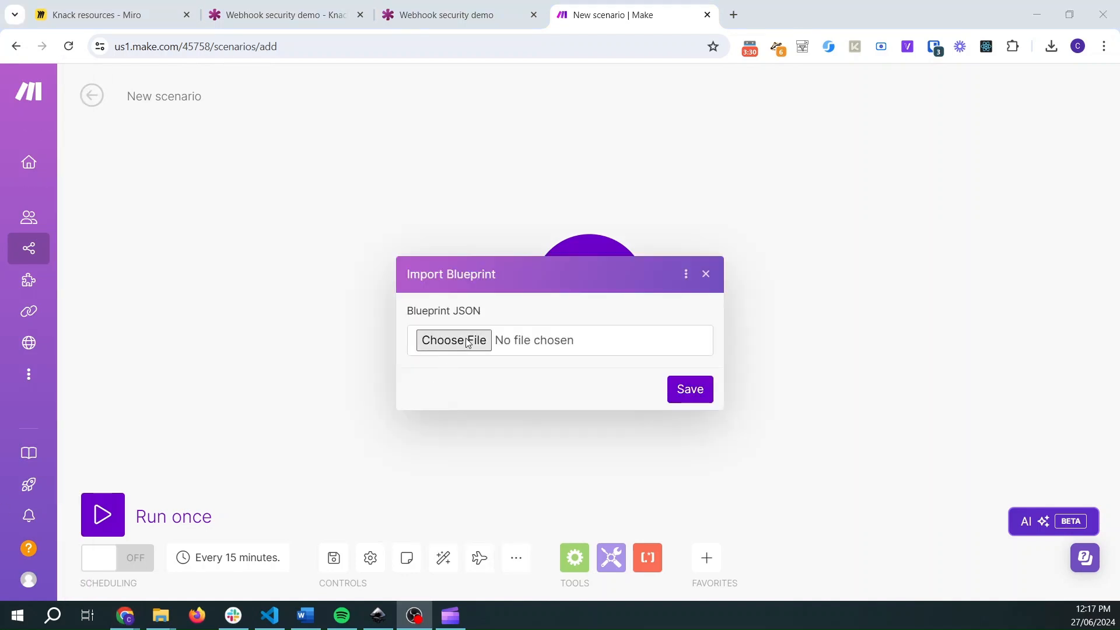
pyautogui.click(458, 341)
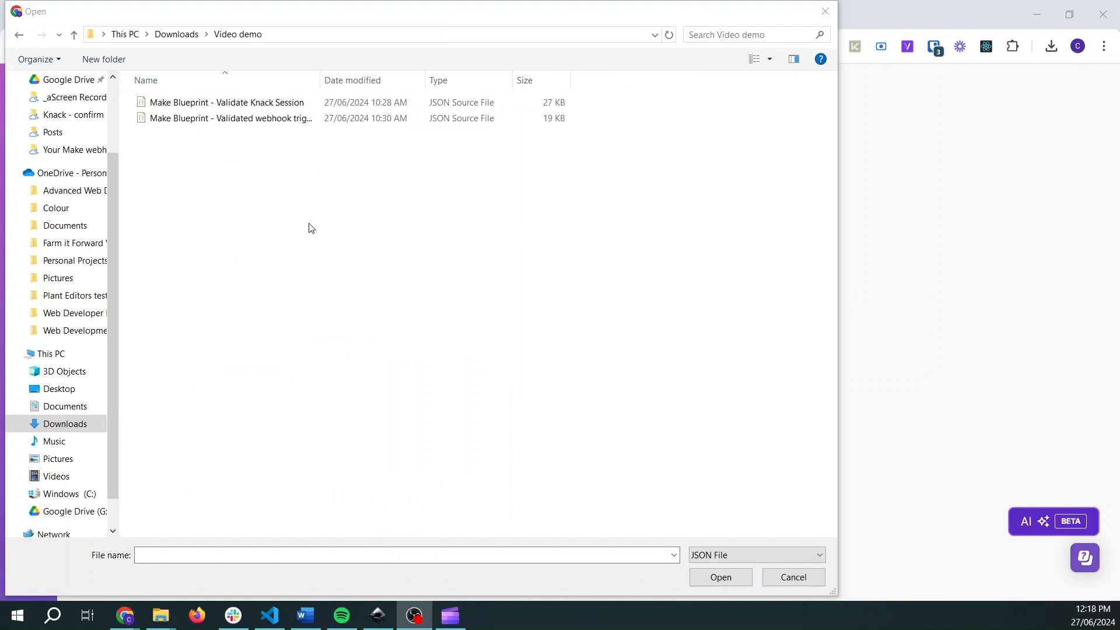
pyautogui.click(308, 224)
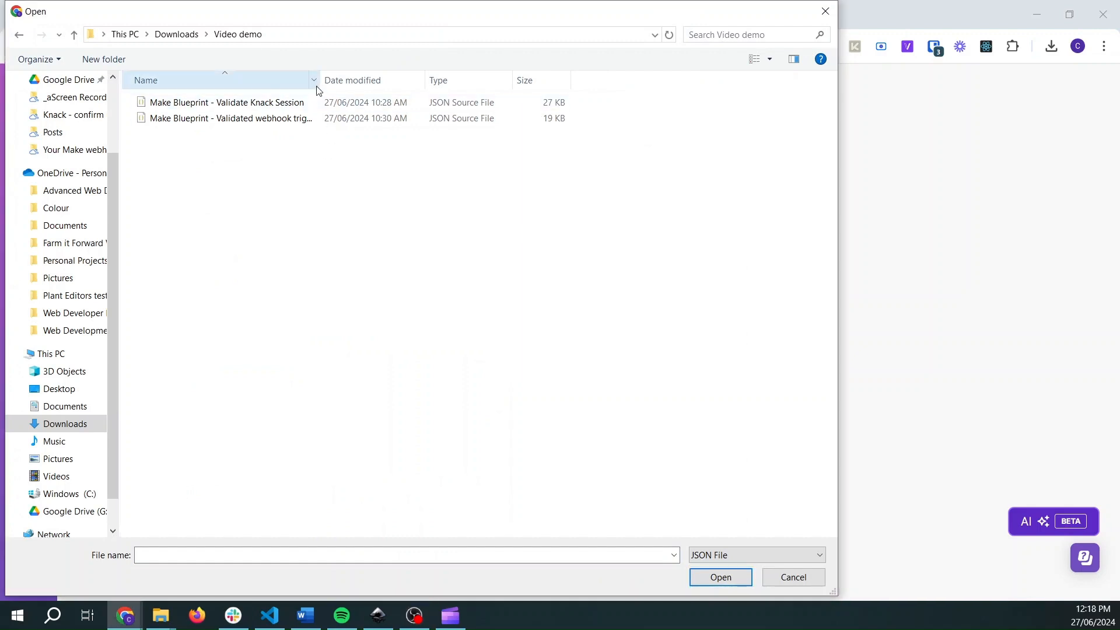
pyautogui.moveTo(321, 82); pyautogui.dragTo(485, 81)
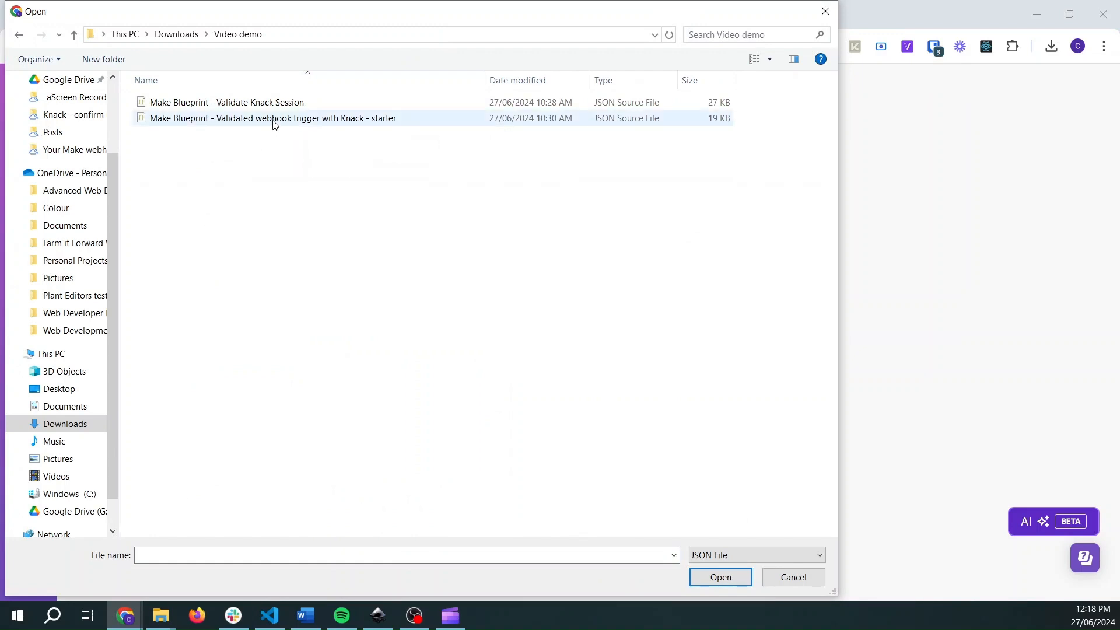
pyautogui.click(283, 103)
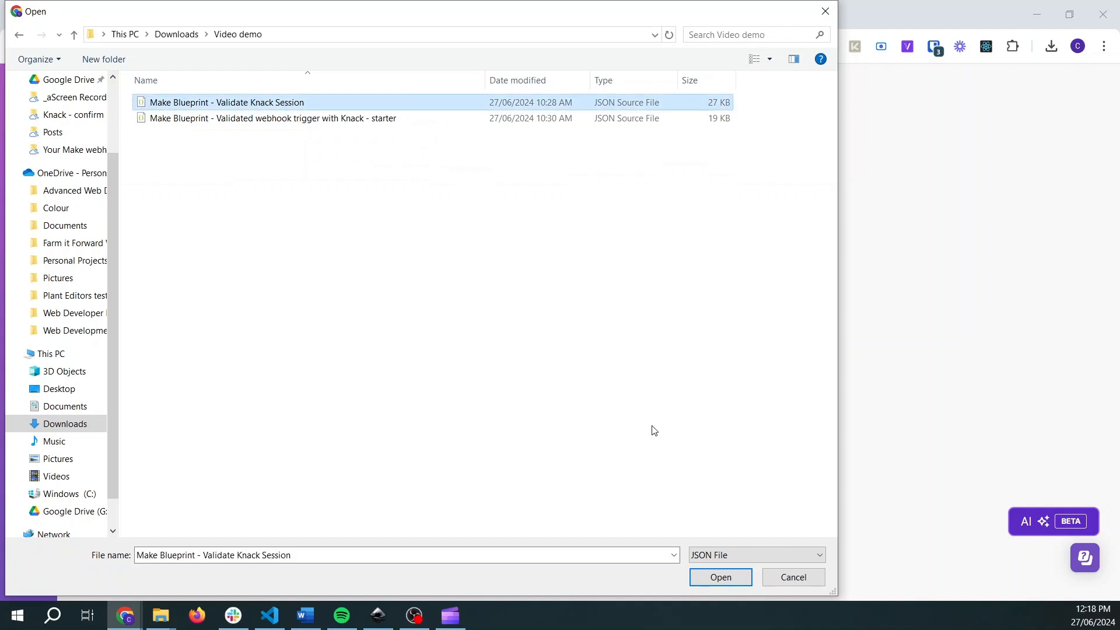
pyautogui.click(703, 574)
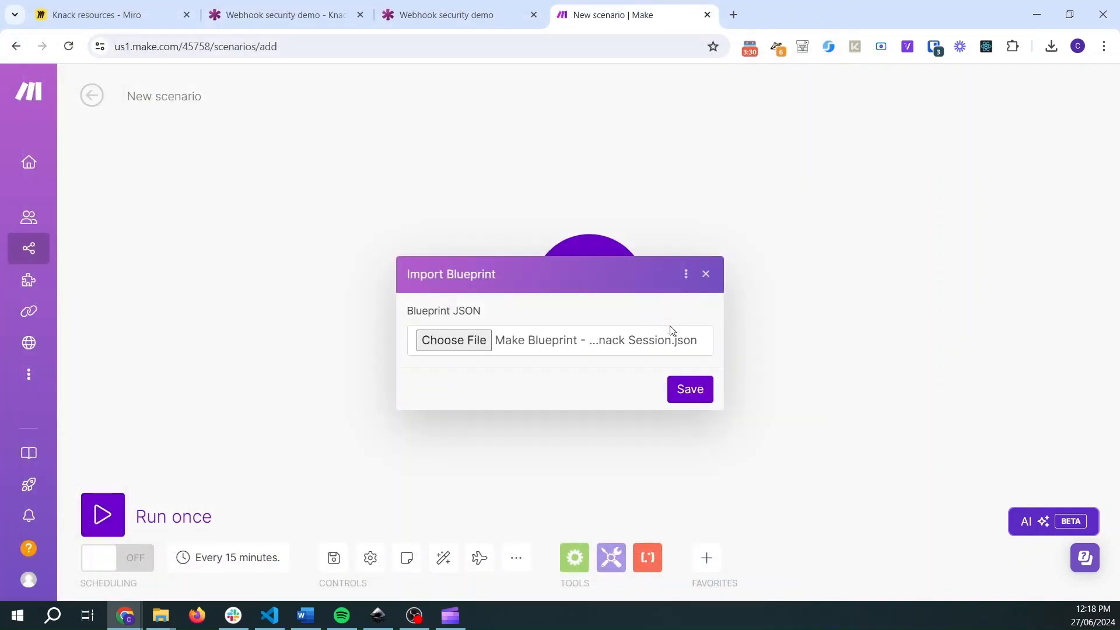
pyautogui.click(690, 388)
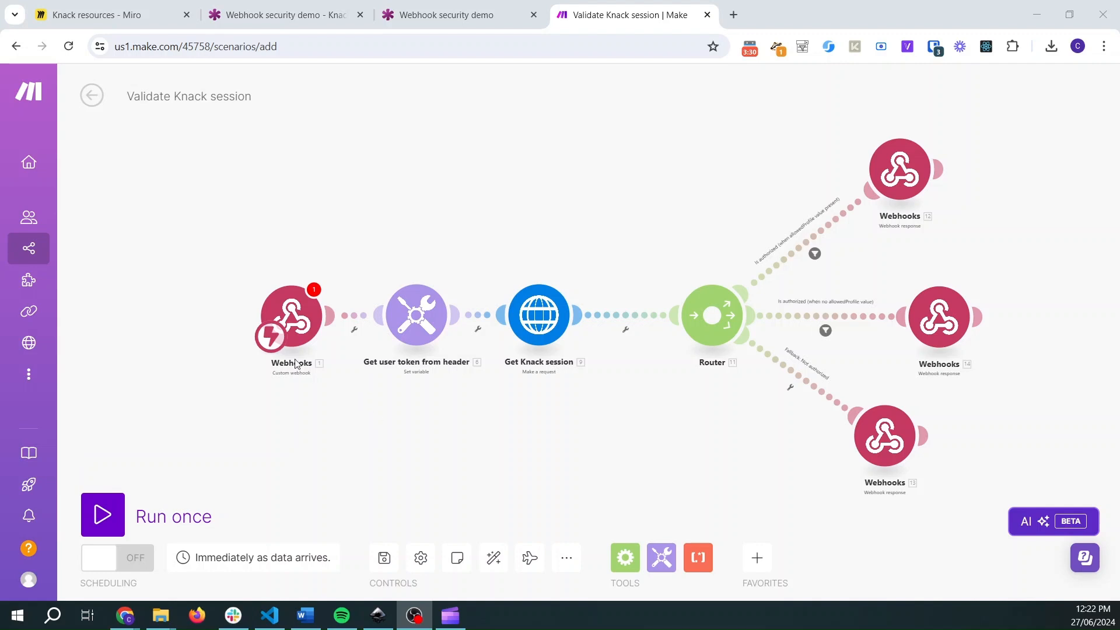
# - Create a new webhook named Validate knack session for the trigger module, with Get request headers enabled, and confirm it
pyautogui.click(301, 323)
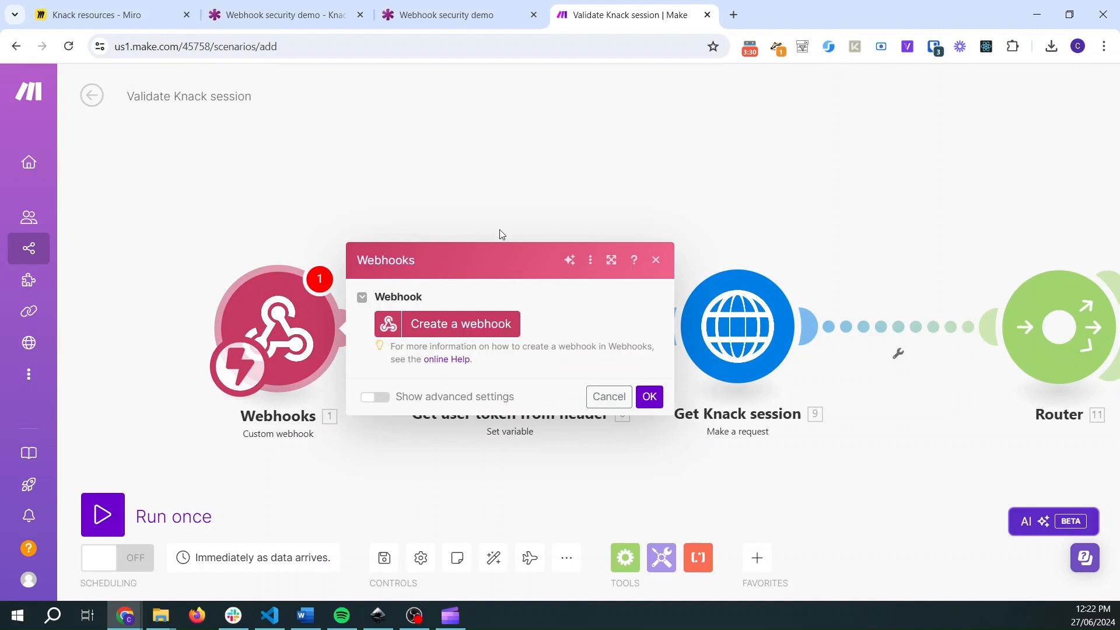
pyautogui.click(483, 324)
pyautogui.tripleClick(716, 260)
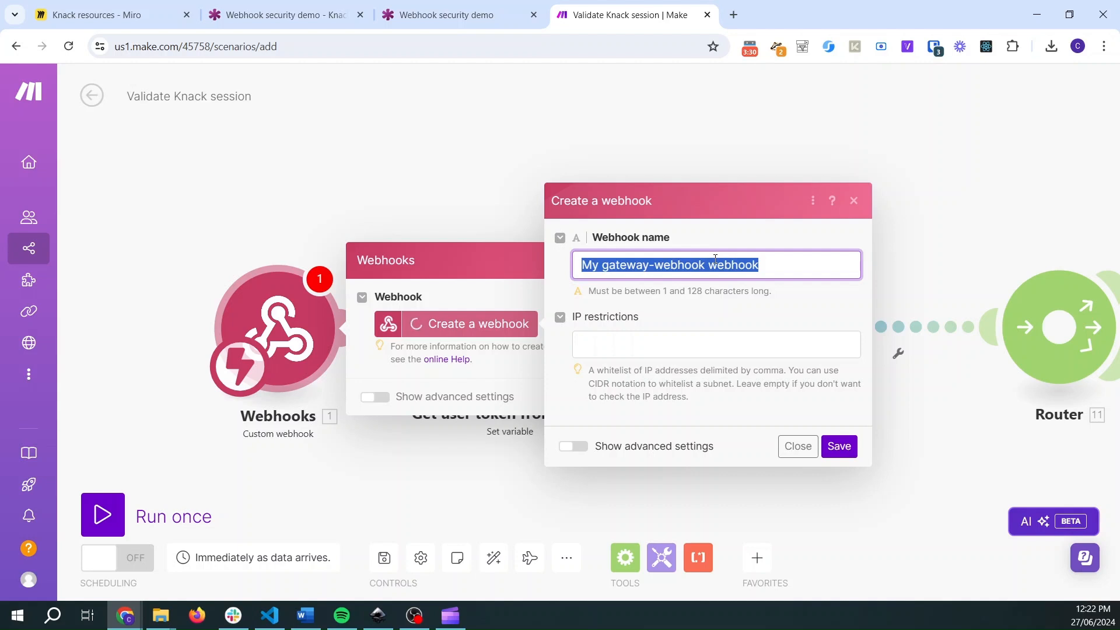
pyautogui.write('Validate')
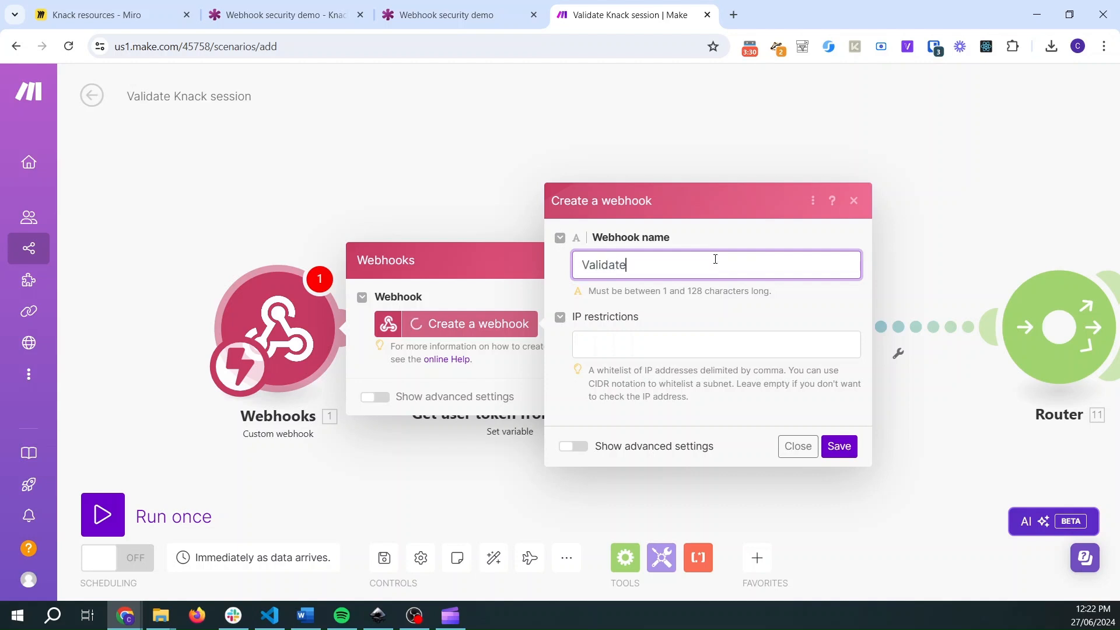
pyautogui.write(' knack session')
pyautogui.click(569, 447)
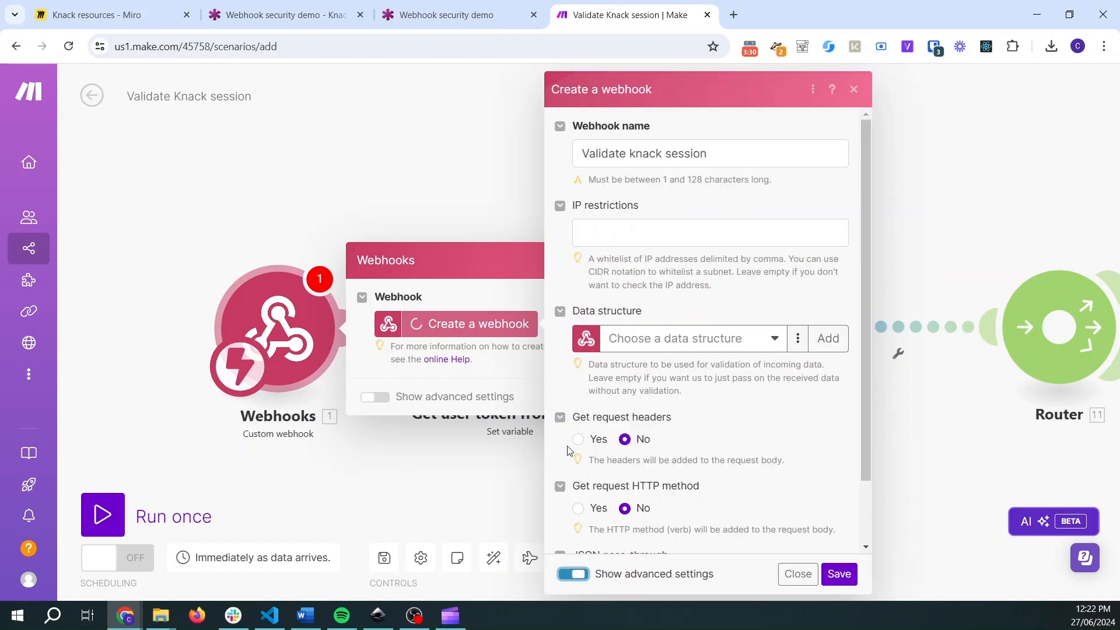
pyautogui.click(578, 439)
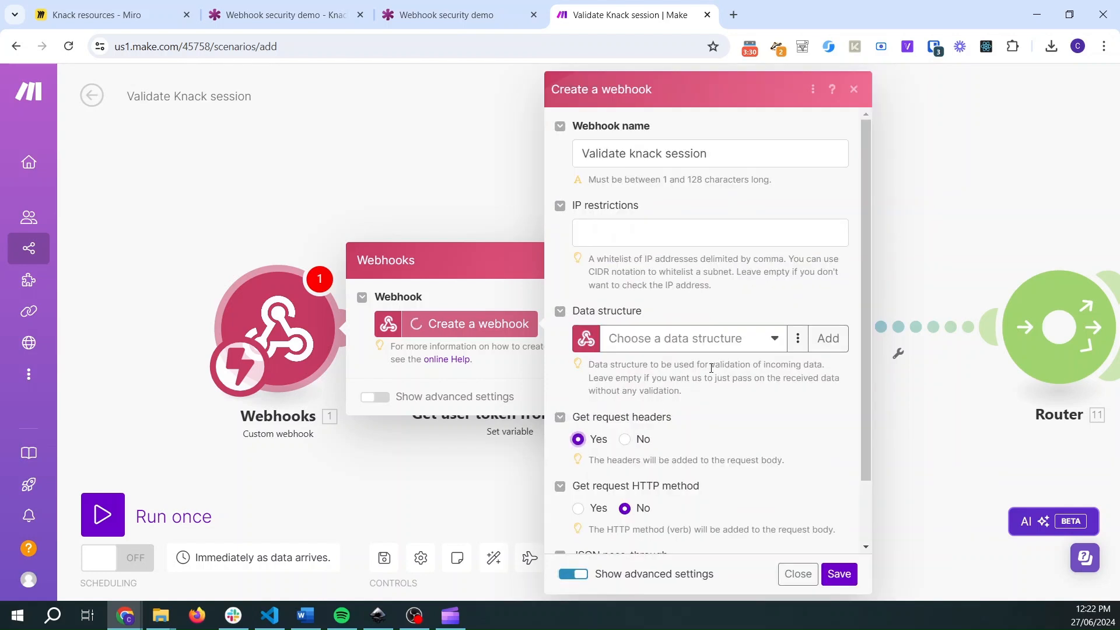
pyautogui.scroll(-2, 712, 367)
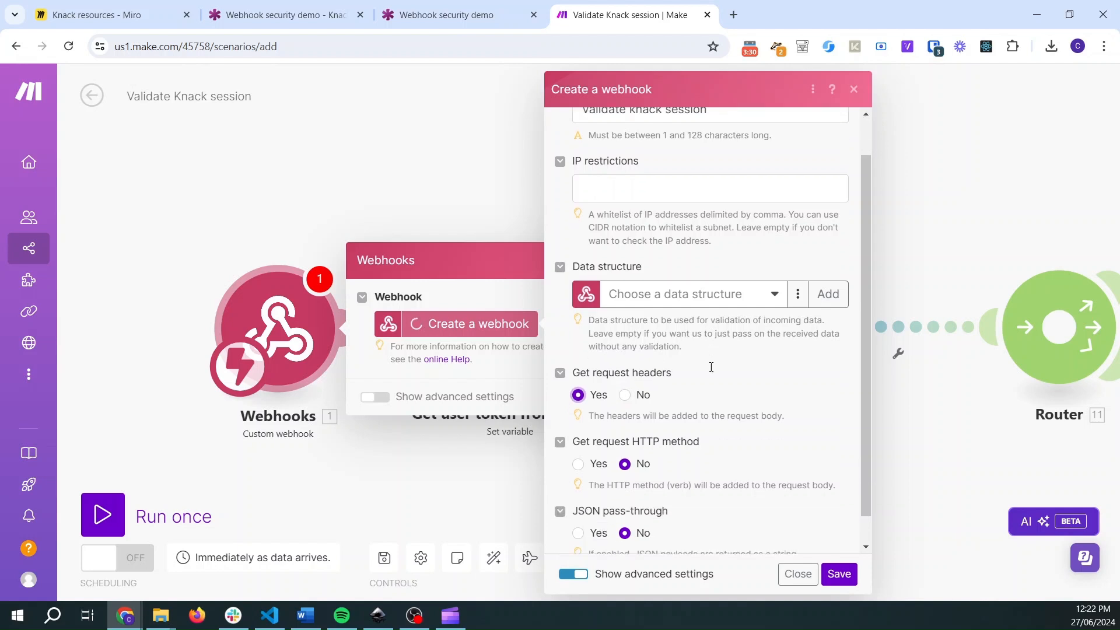
pyautogui.click(831, 577)
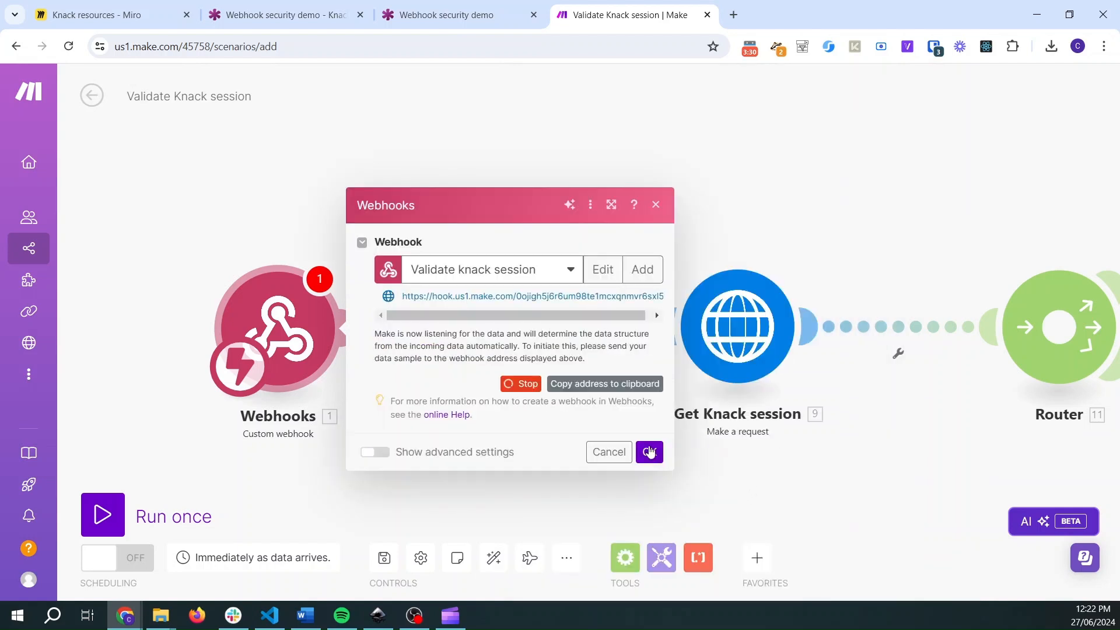
pyautogui.click(649, 453)
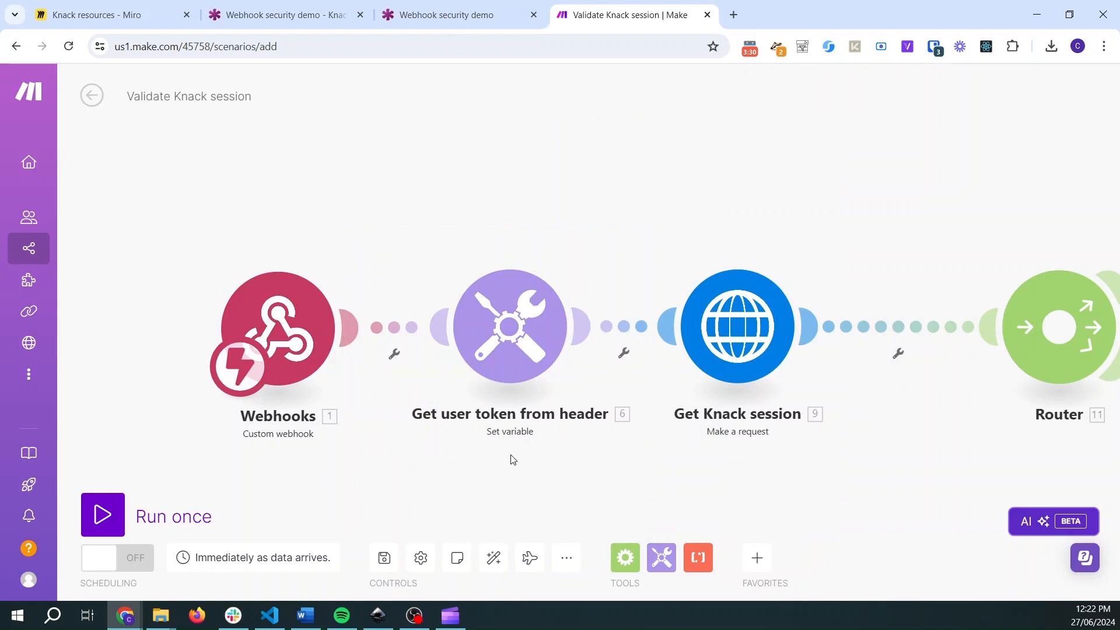
# - Examine the variable value mapping in the Get user token from header module
pyautogui.moveTo(520, 472); pyautogui.dragTo(460, 452)
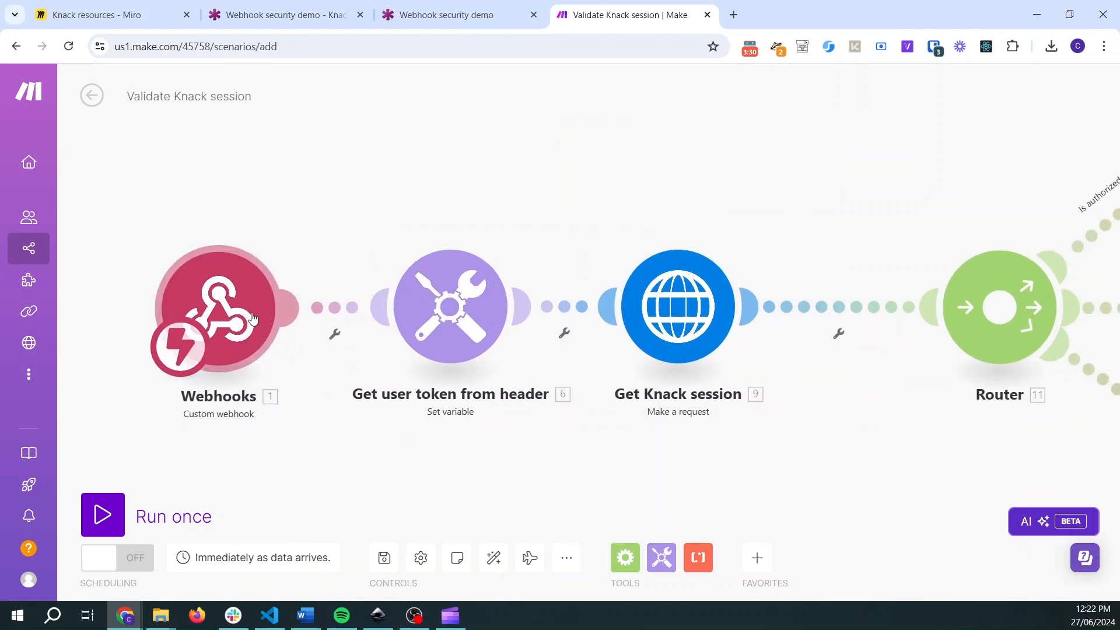
pyautogui.moveTo(579, 447); pyautogui.dragTo(442, 454)
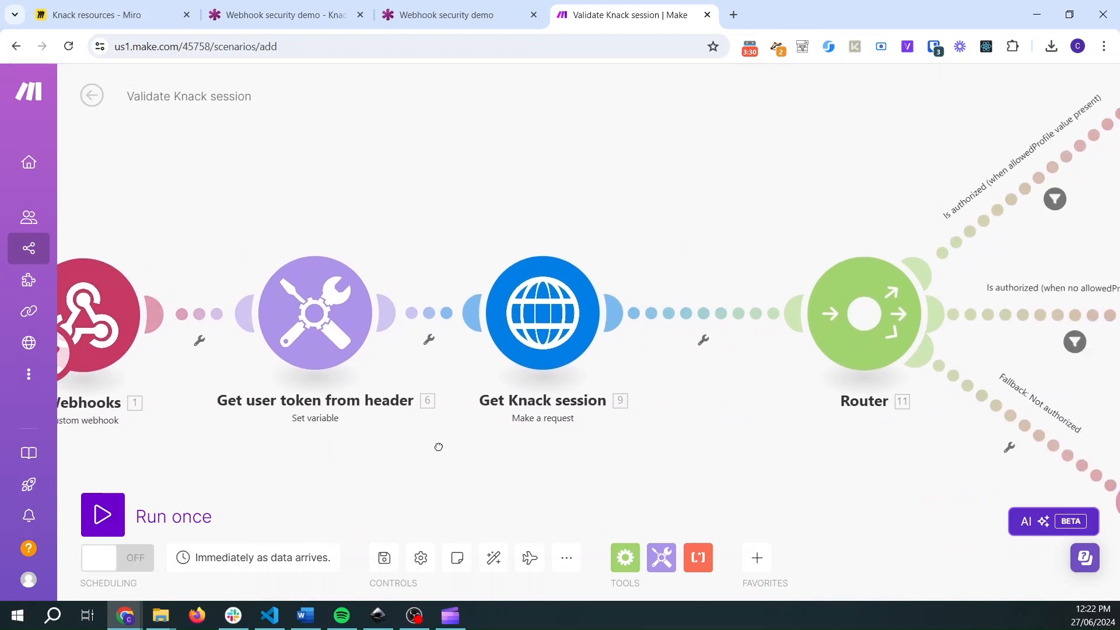
pyautogui.click(323, 308)
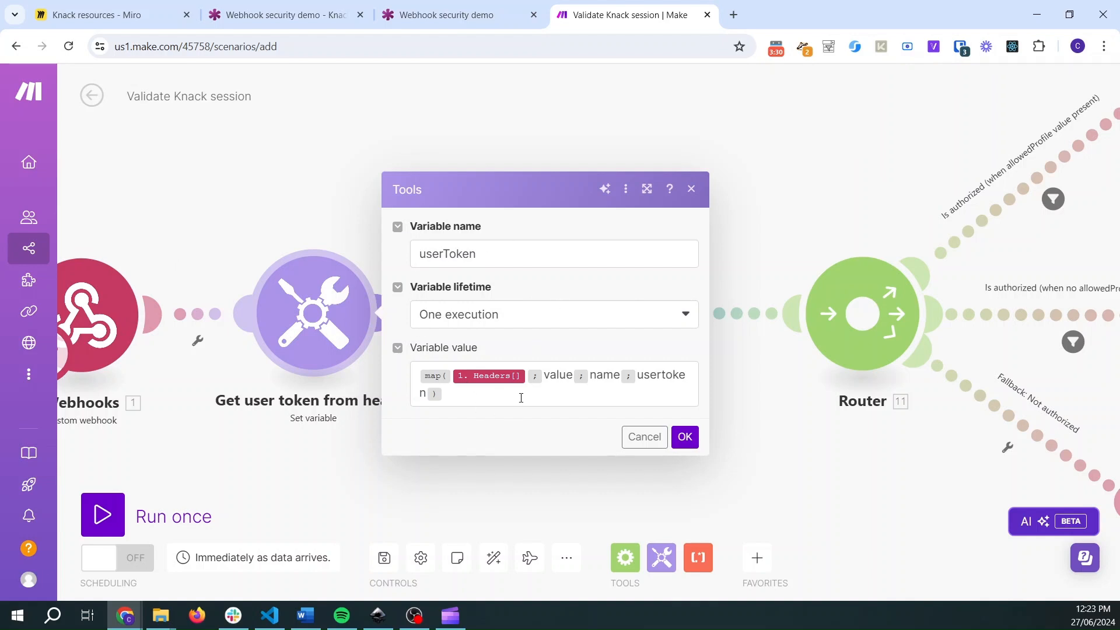
pyautogui.click(463, 393)
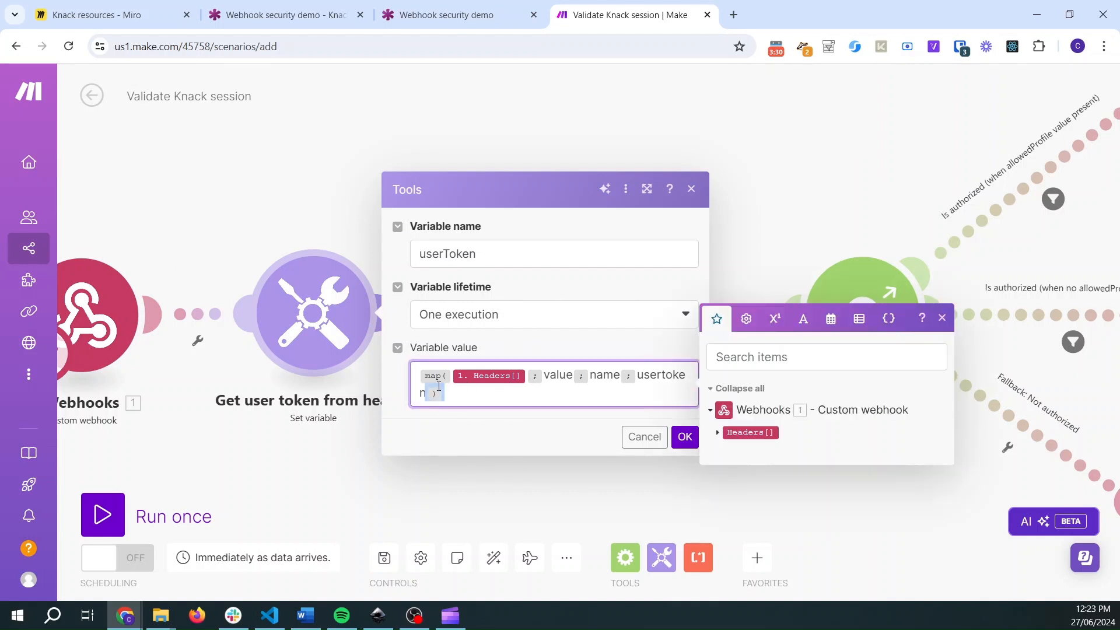
pyautogui.hotkey('ctrl', 'a')
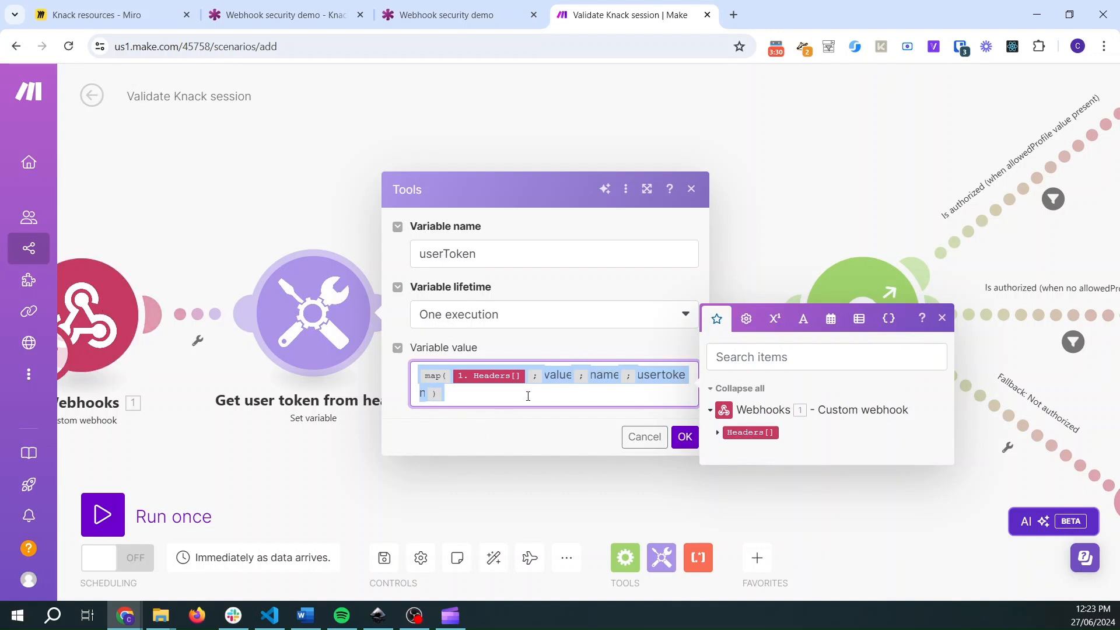
pyautogui.click(420, 500)
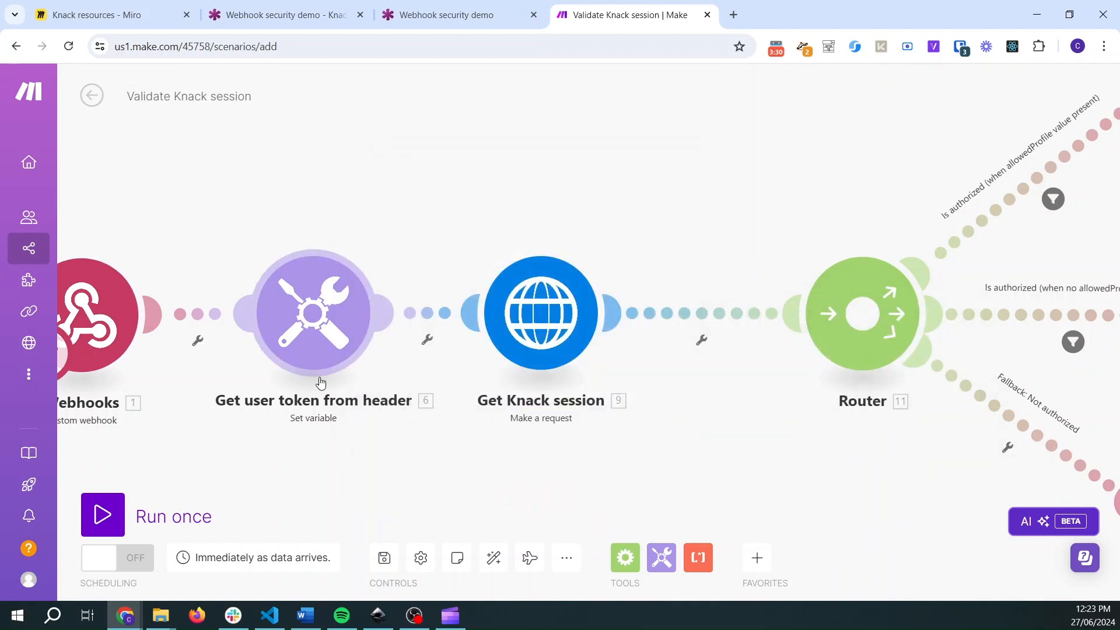
# - Open the Get Knack session HTTP module and examine its URL, method and request headers
pyautogui.moveTo(536, 480); pyautogui.dragTo(331, 446)
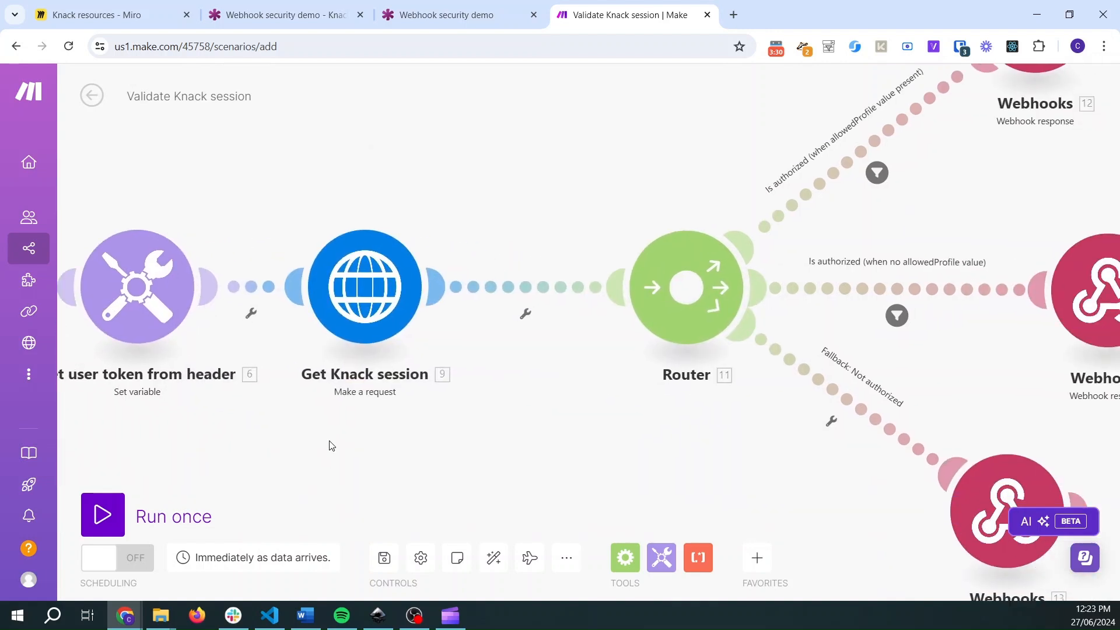
pyautogui.click(370, 280)
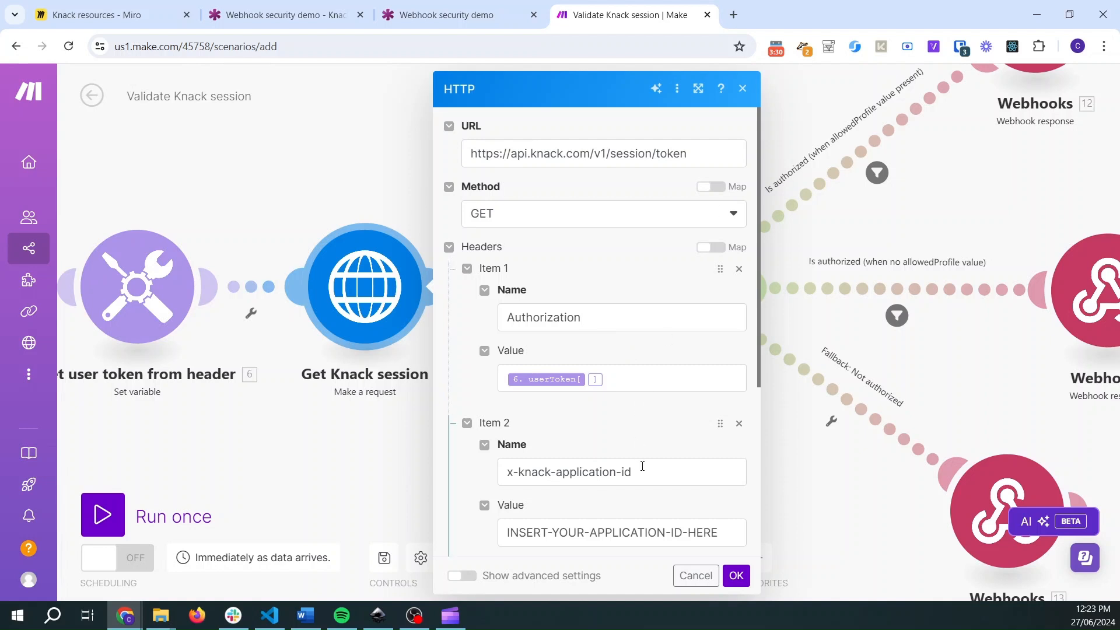
pyautogui.scroll(-3, 656, 422)
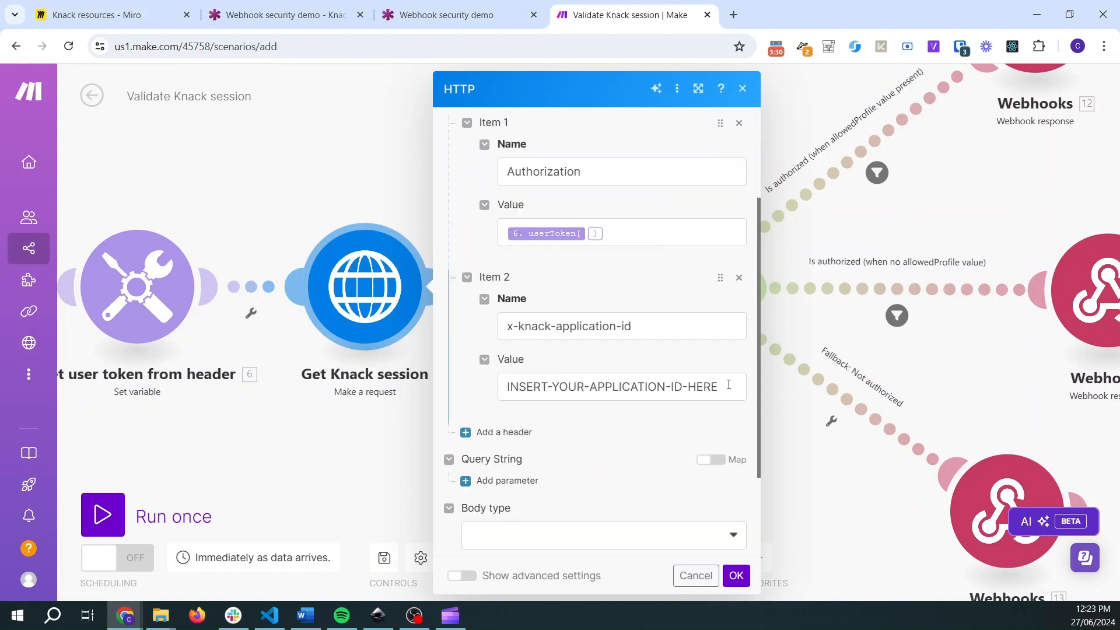
pyautogui.moveTo(721, 387); pyautogui.dragTo(503, 386)
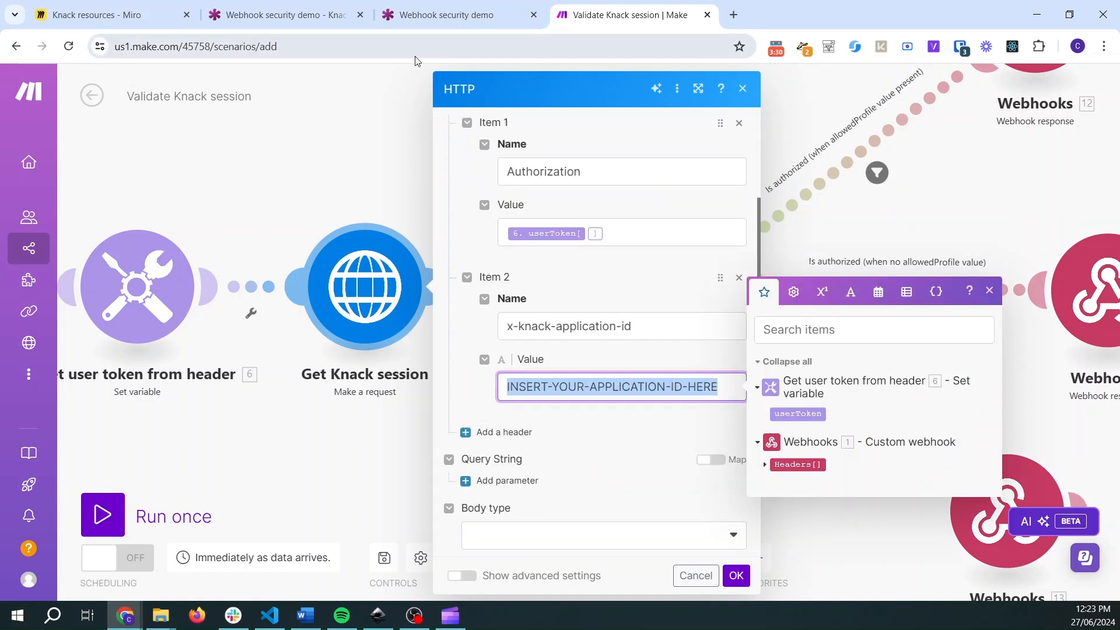
pyautogui.click(476, 398)
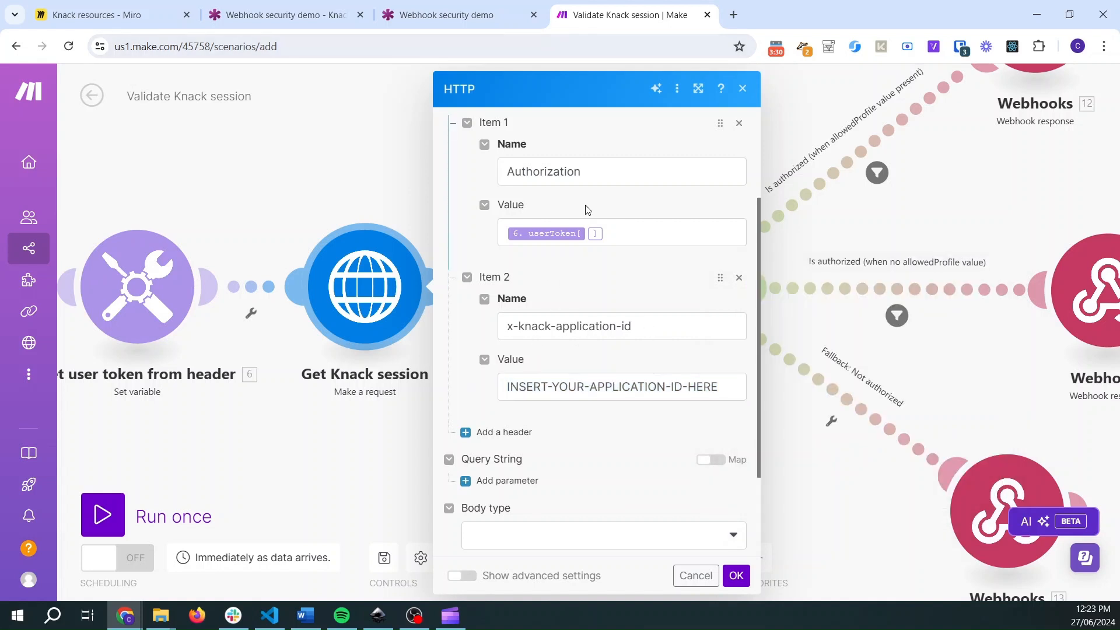
pyautogui.scroll(3, 625, 242)
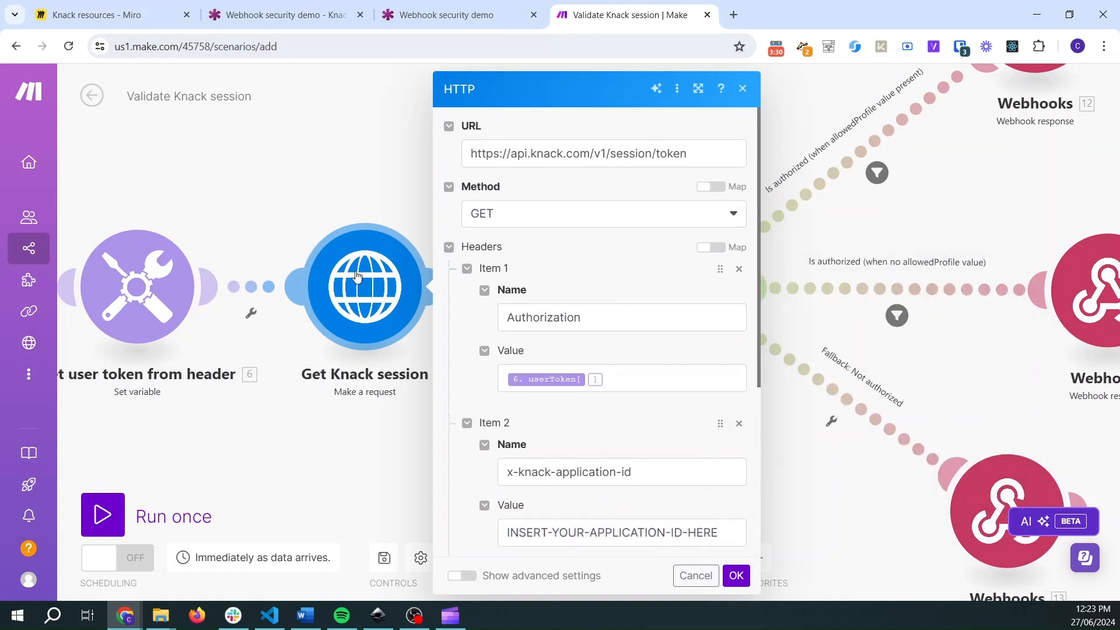
pyautogui.scroll(-4, 571, 248)
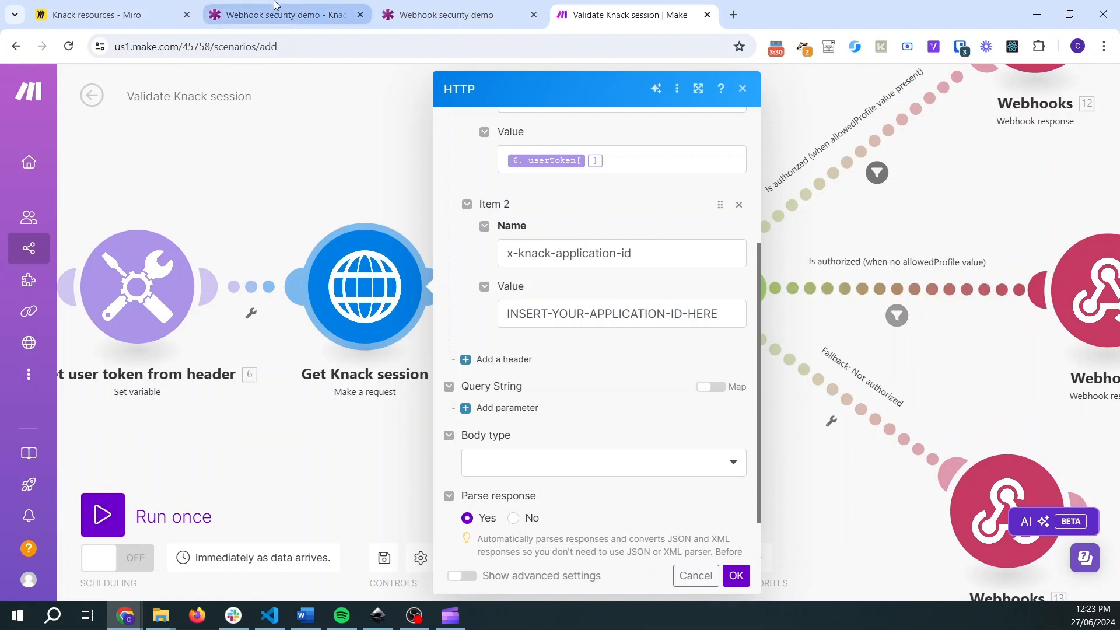
pyautogui.scroll(3, 662, 313)
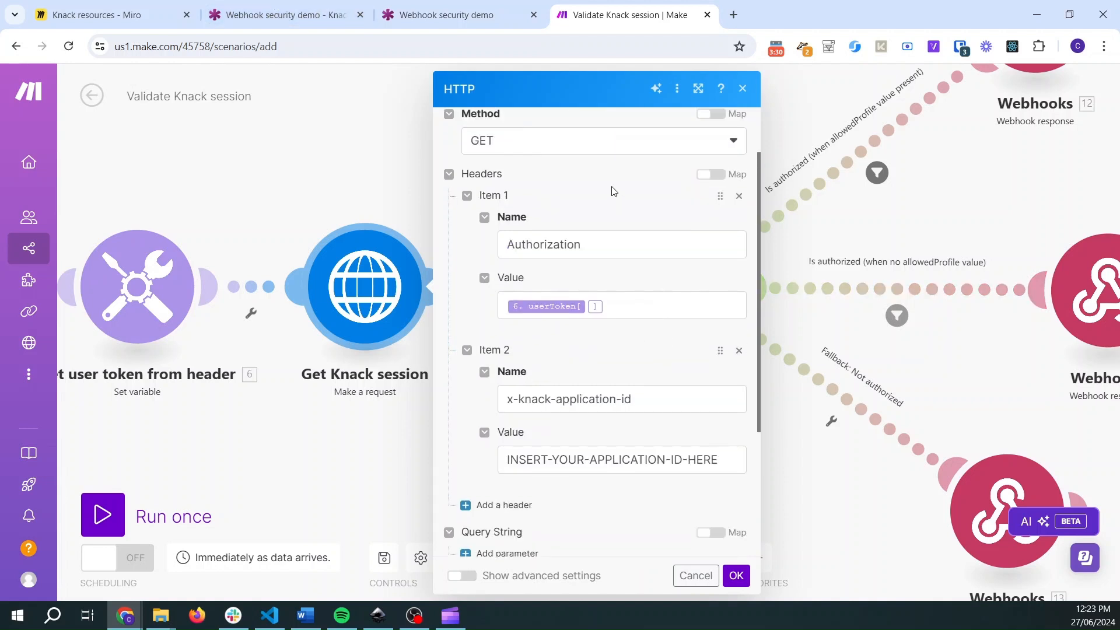
pyautogui.scroll(2, 610, 193)
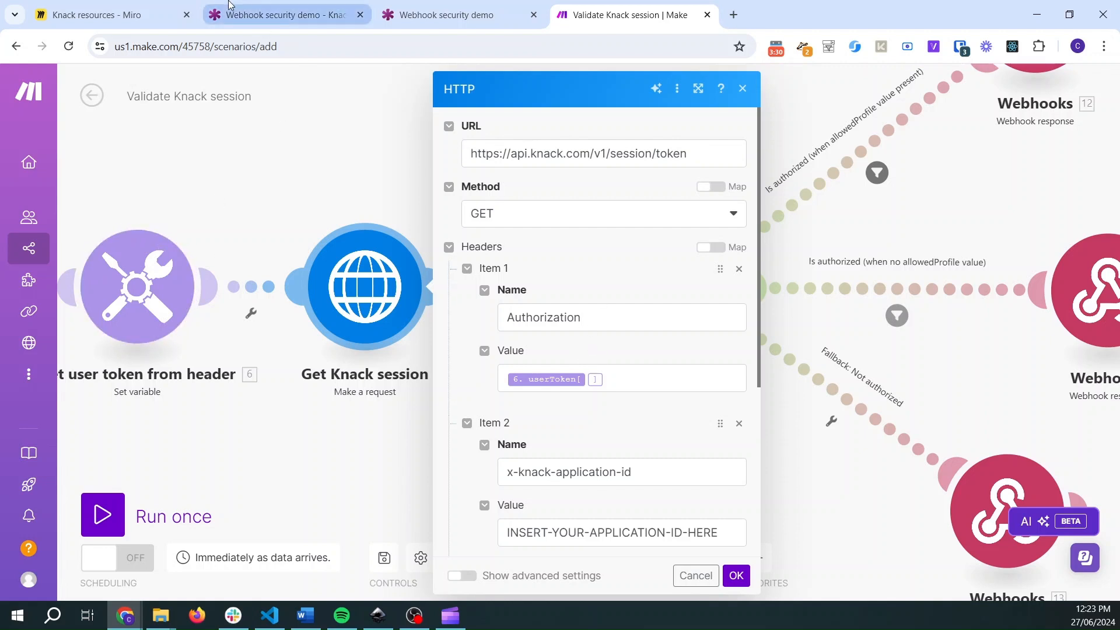
# - Copy the Application ID from the Knack builder's API settings and paste it as the x-knack-application-id header value, then confirm the module
pyautogui.click(279, 5)
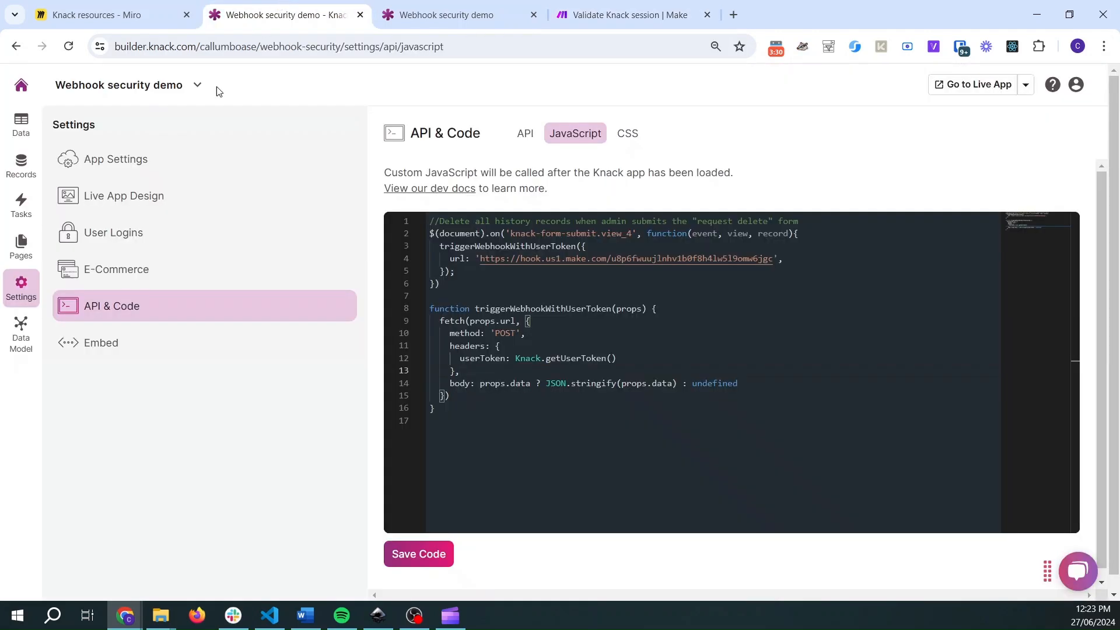
pyautogui.click(525, 134)
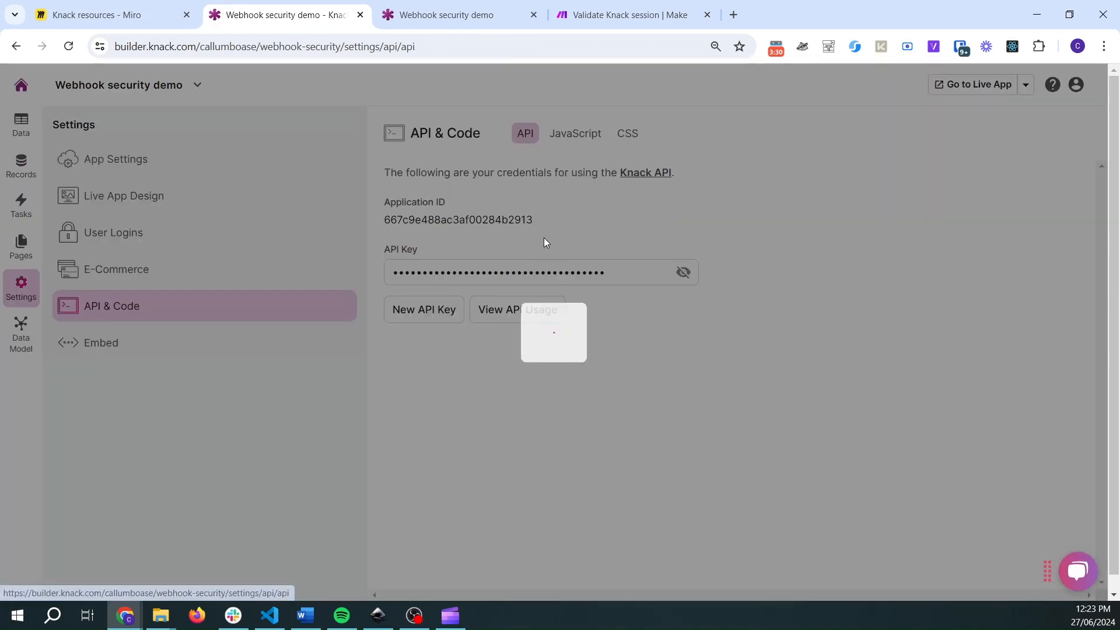
pyautogui.doubleClick(501, 219)
pyautogui.hotkey('ctrl', 'c')
pyautogui.click(460, 24)
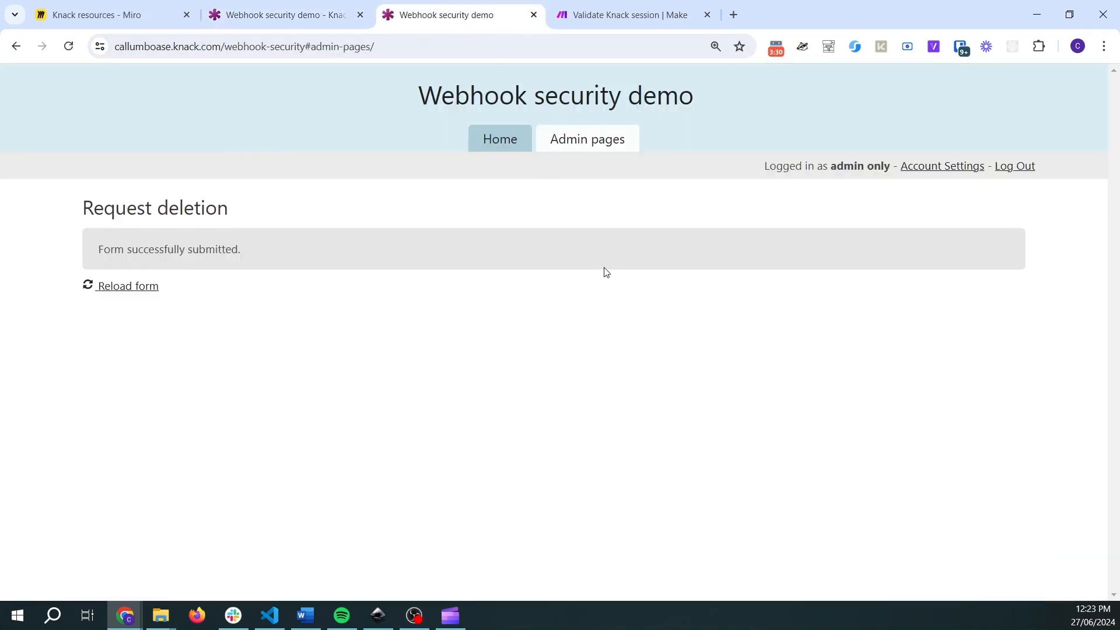
pyautogui.click(638, 9)
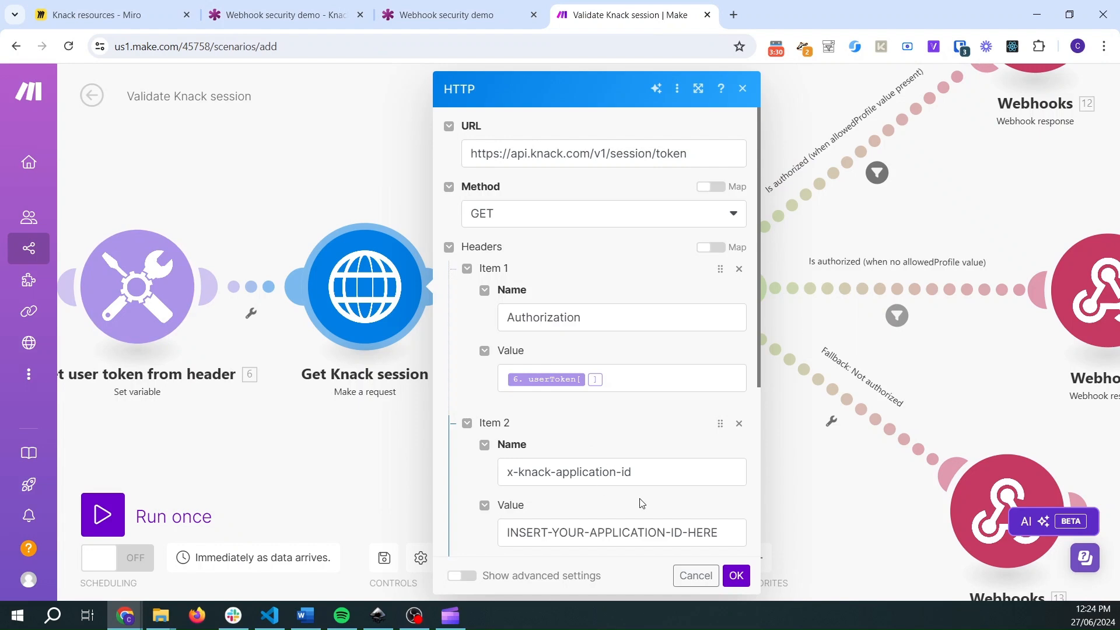
pyautogui.scroll(-1, 611, 441)
pyautogui.tripleClick(618, 458)
pyautogui.hotkey('ctrl', 'v')
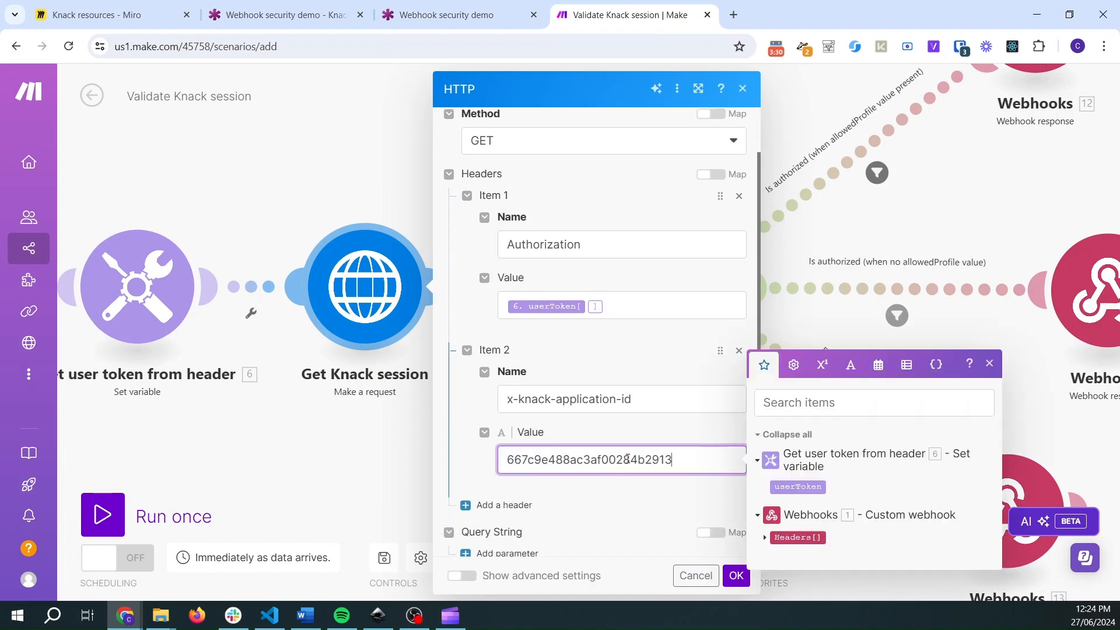
pyautogui.click(642, 431)
pyautogui.scroll(-3, 641, 431)
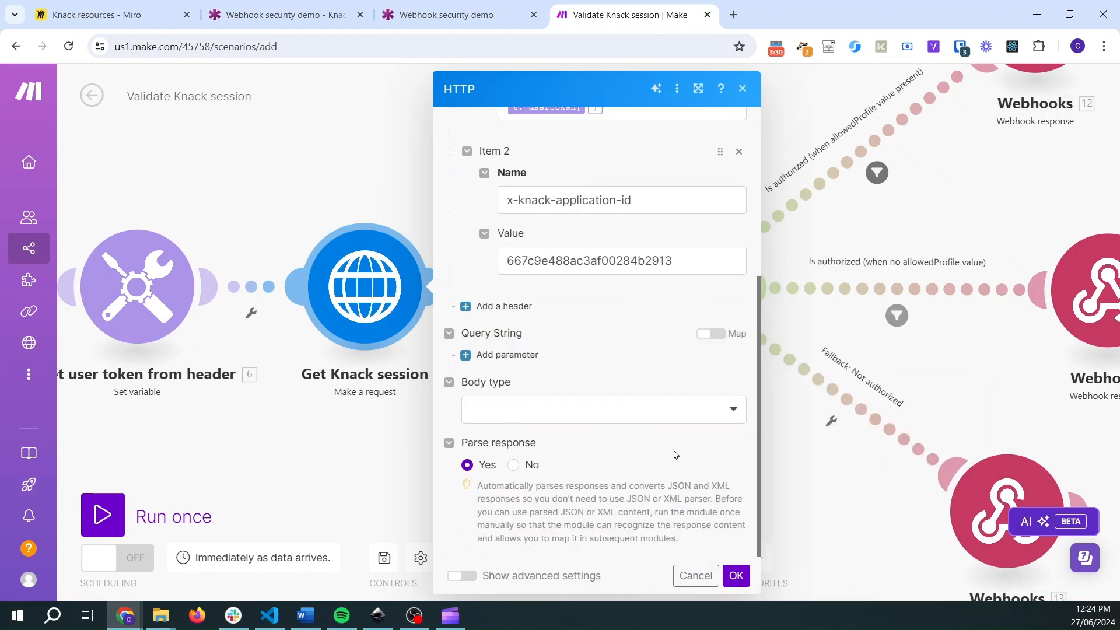
pyautogui.click(736, 575)
# - Open the filter on the Is authorized (when allowedProfile value present) route and examine its conditions
pyautogui.moveTo(283, 457); pyautogui.dragTo(615, 457)
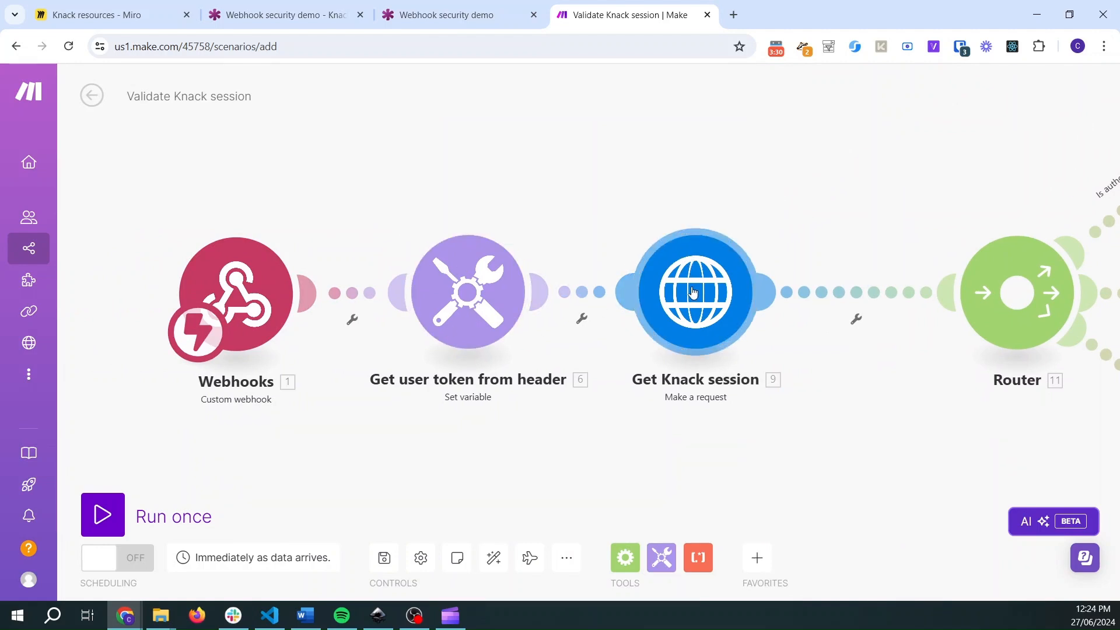
pyautogui.hscroll(5, 784, 459)
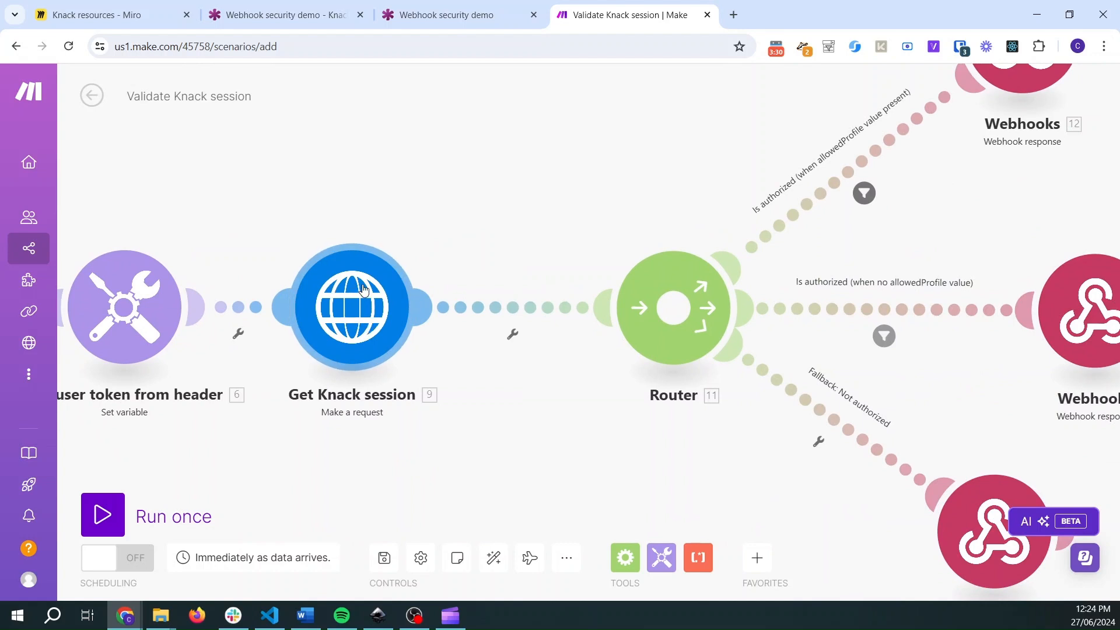
pyautogui.moveTo(545, 207); pyautogui.dragTo(257, 222)
pyautogui.moveTo(412, 170); pyautogui.dragTo(368, 230)
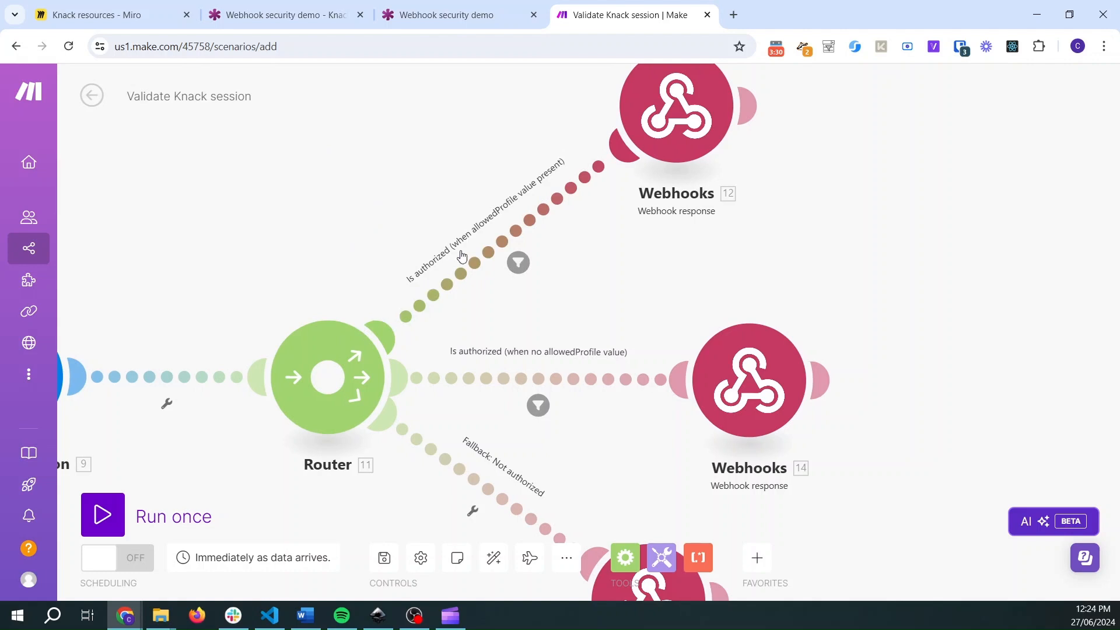
pyautogui.moveTo(791, 383)
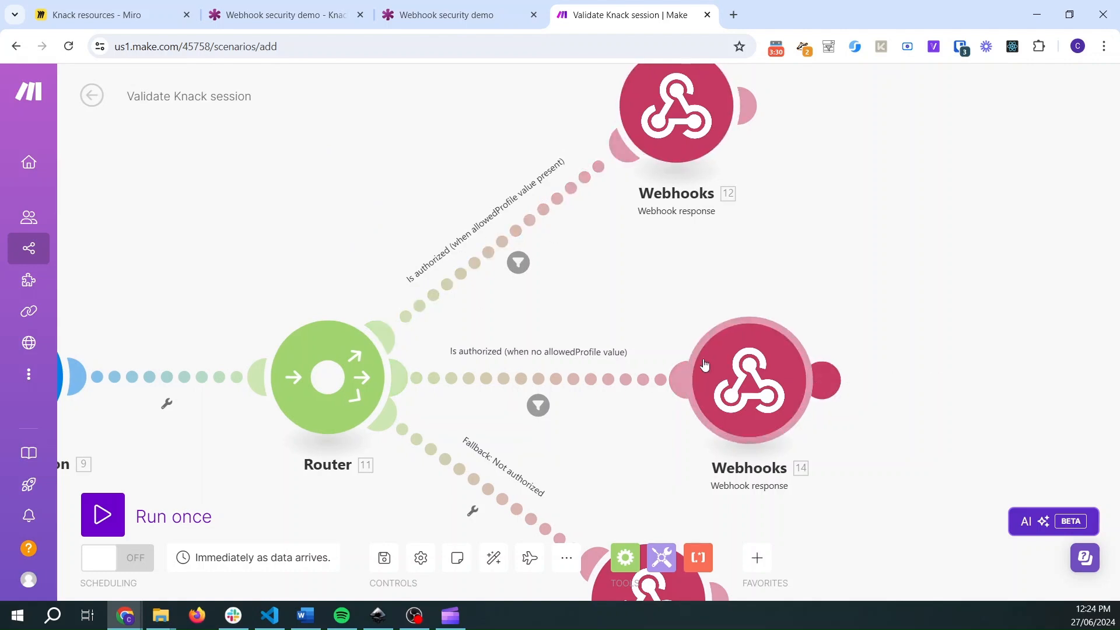
pyautogui.moveTo(257, 261); pyautogui.dragTo(211, 159)
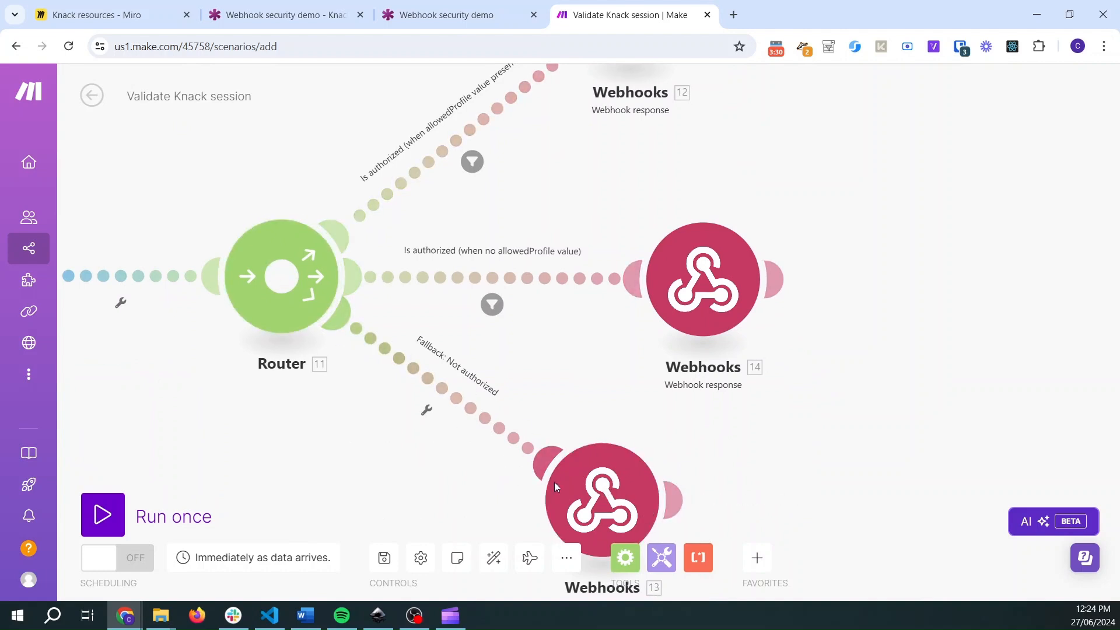
pyautogui.moveTo(236, 178); pyautogui.dragTo(237, 348)
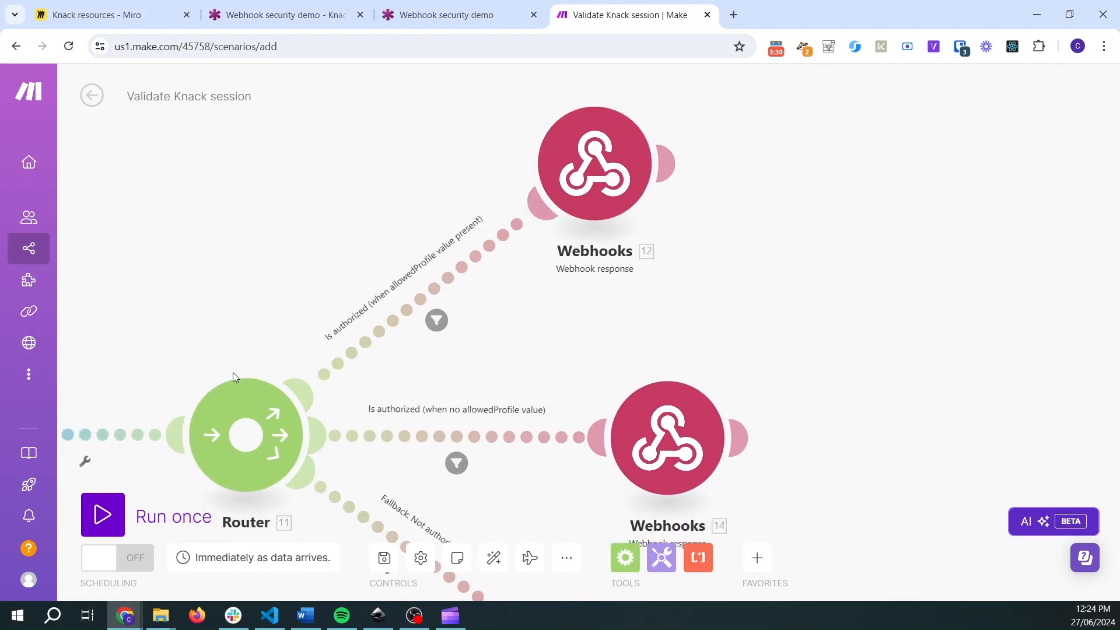
pyautogui.click(434, 321)
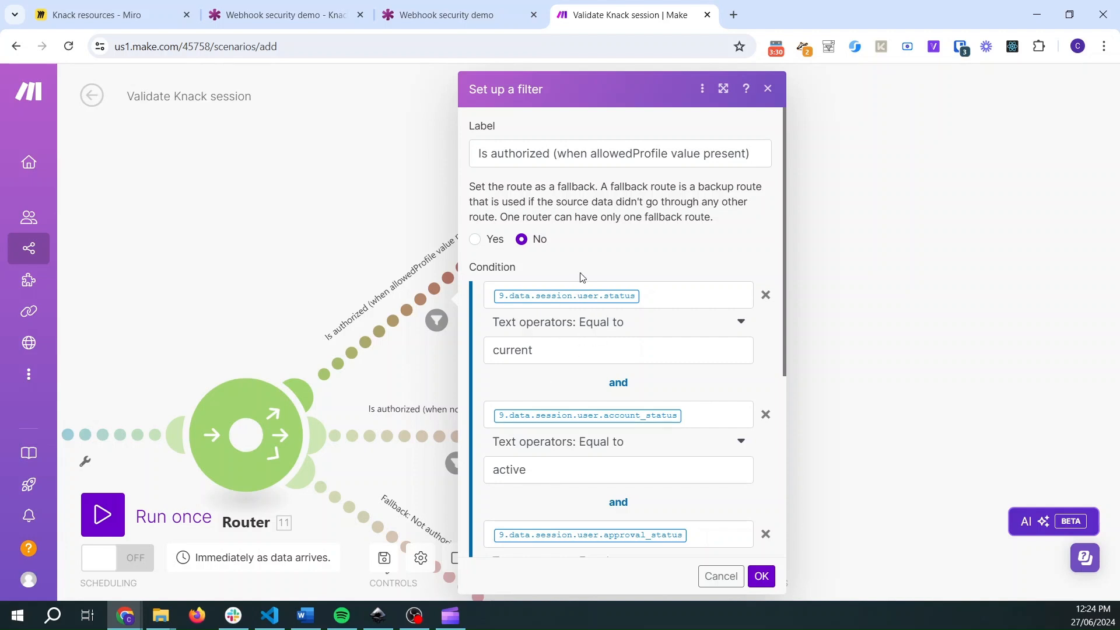
pyautogui.scroll(-3, 606, 277)
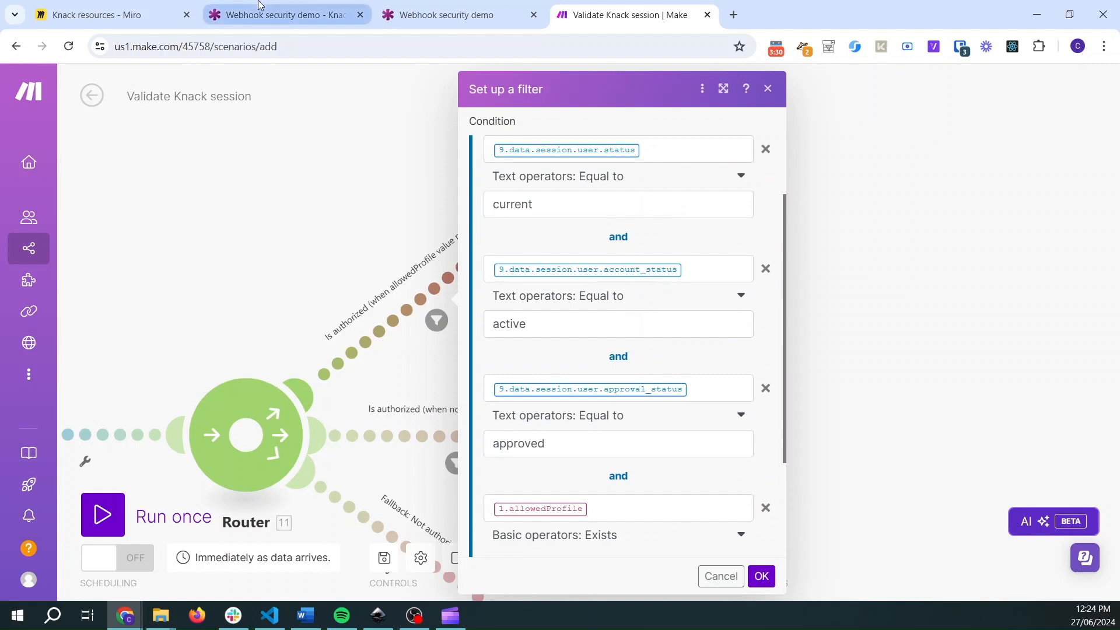
# - Examine the fields of the Accounts user role table in the Knack builder, then review the filter conditions again
pyautogui.click(280, 15)
pyautogui.click(26, 126)
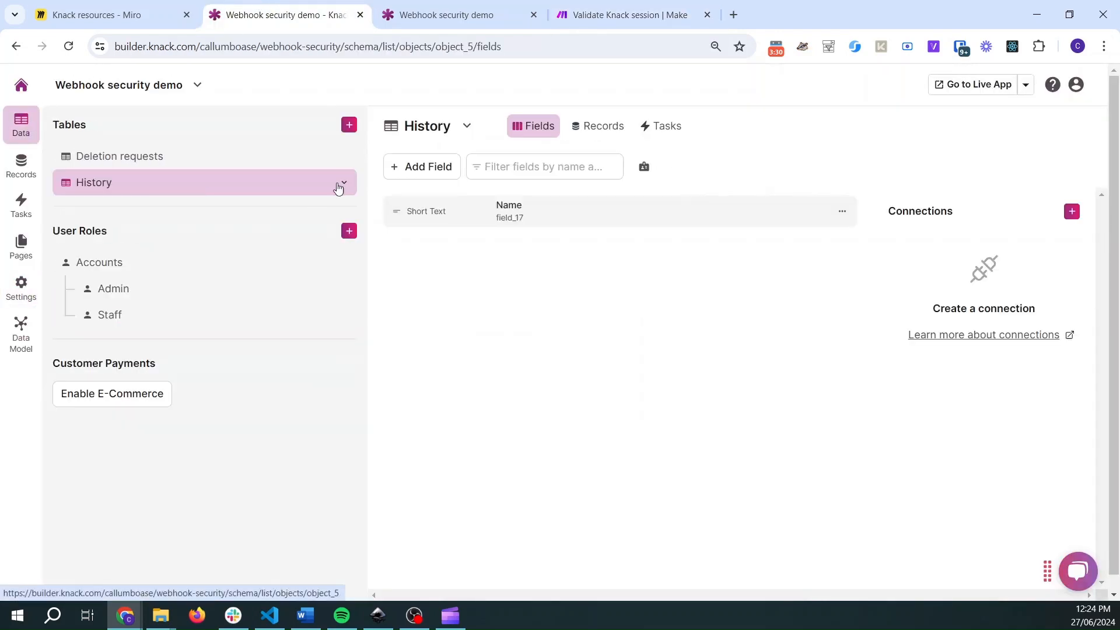
pyautogui.click(115, 266)
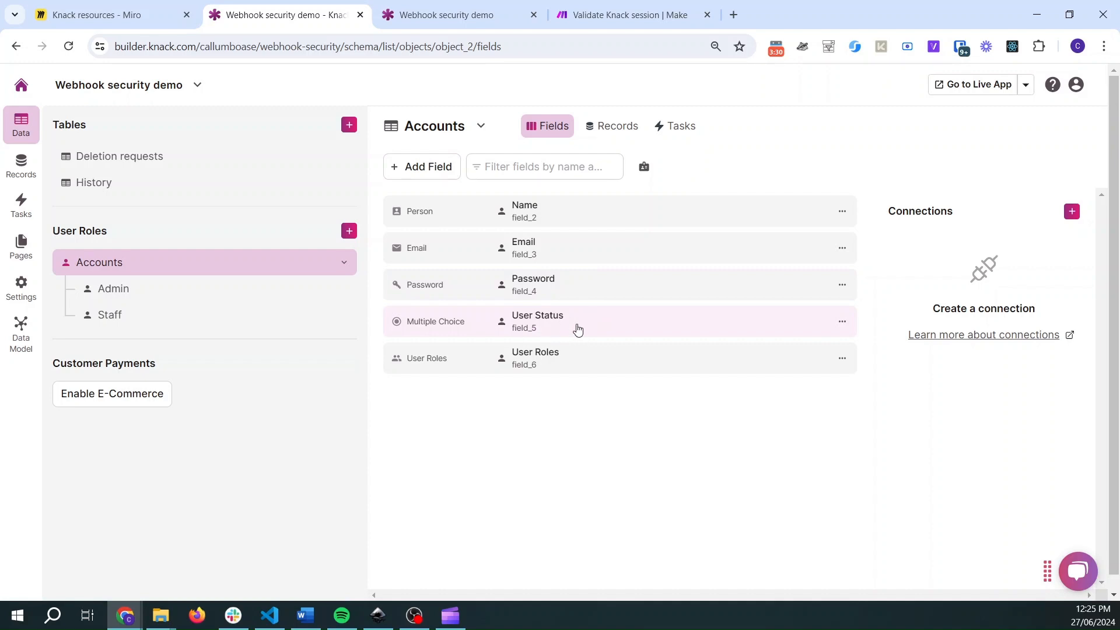
pyautogui.click(635, 5)
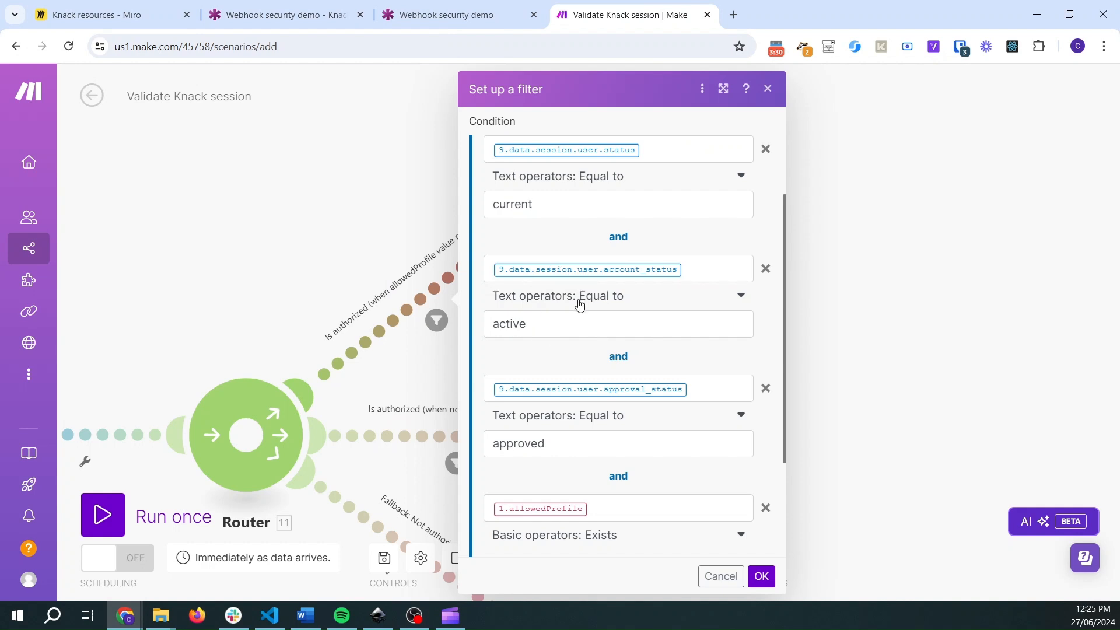
pyautogui.scroll(-1, 582, 292)
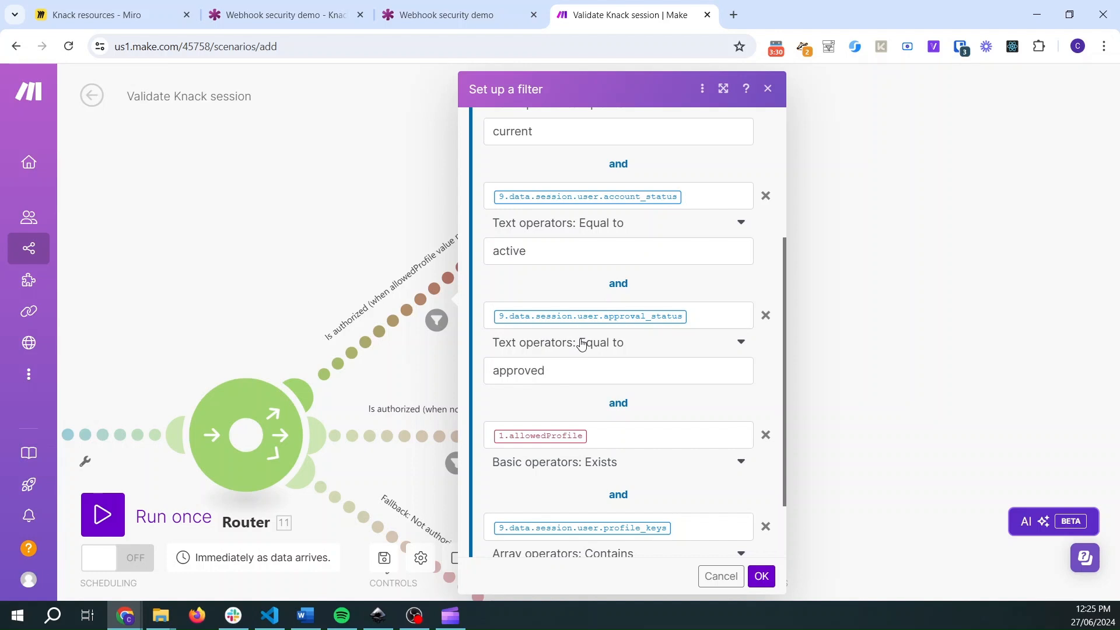
pyautogui.scroll(-2, 583, 338)
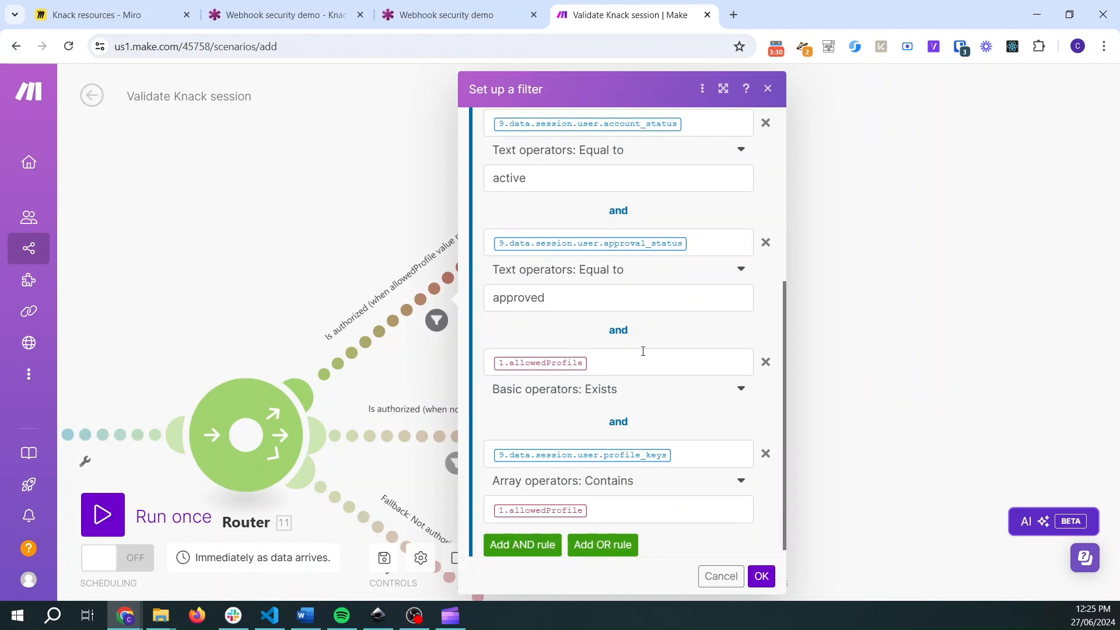
pyautogui.click(335, 243)
# - Compare the filter conditions of both Is authorized routes leaving the router
pyautogui.moveTo(252, 346); pyautogui.dragTo(240, 222)
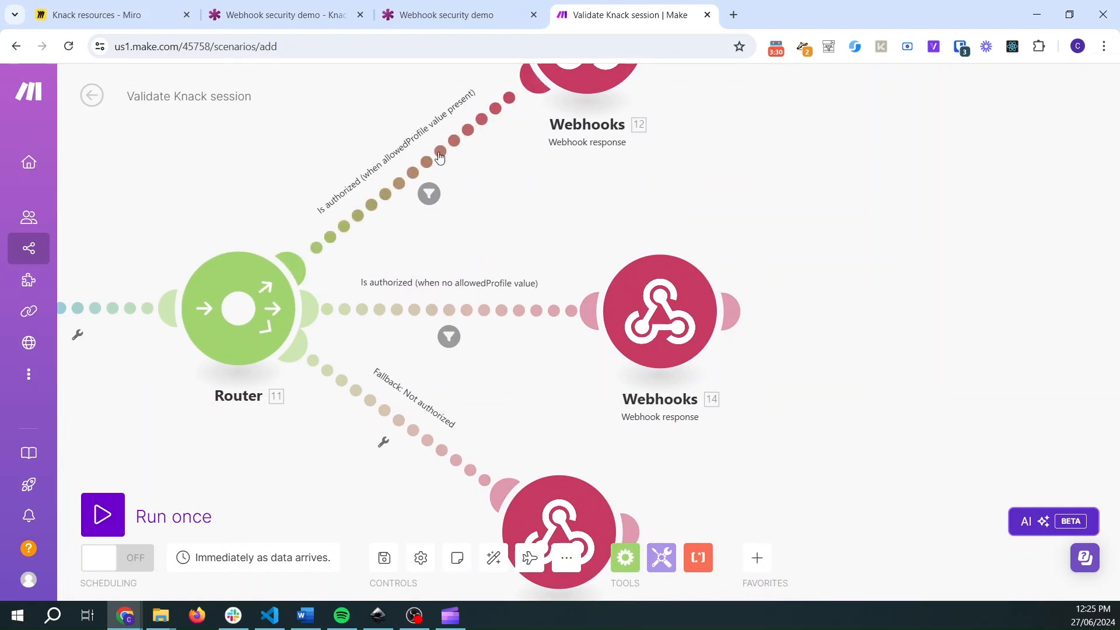
pyautogui.moveTo(532, 183); pyautogui.dragTo(461, 269)
pyautogui.click(339, 243)
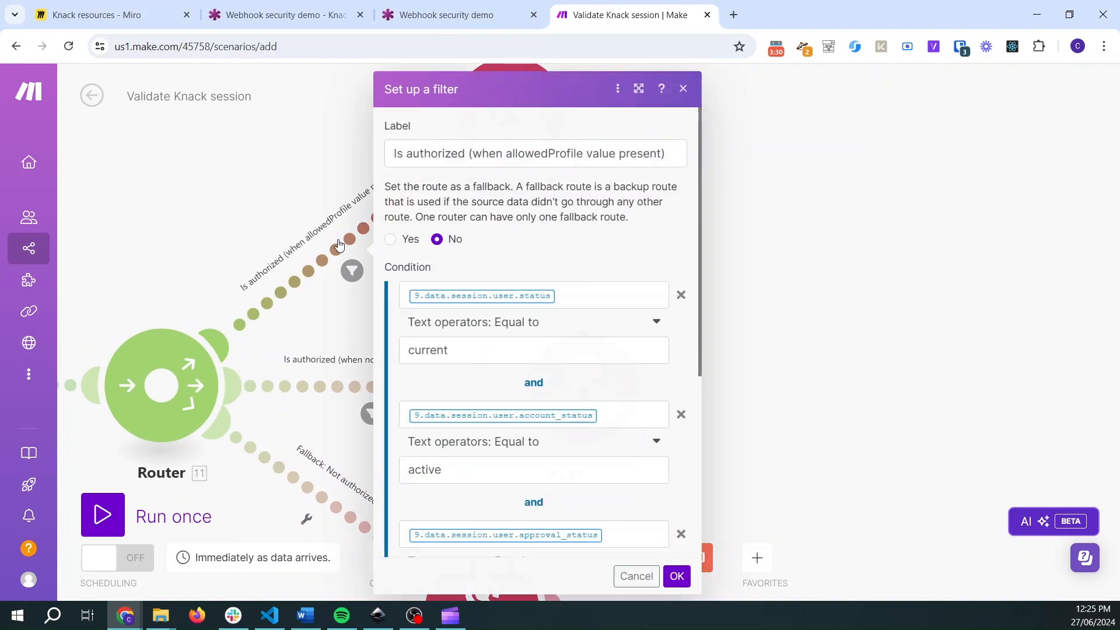
pyautogui.scroll(-5, 513, 343)
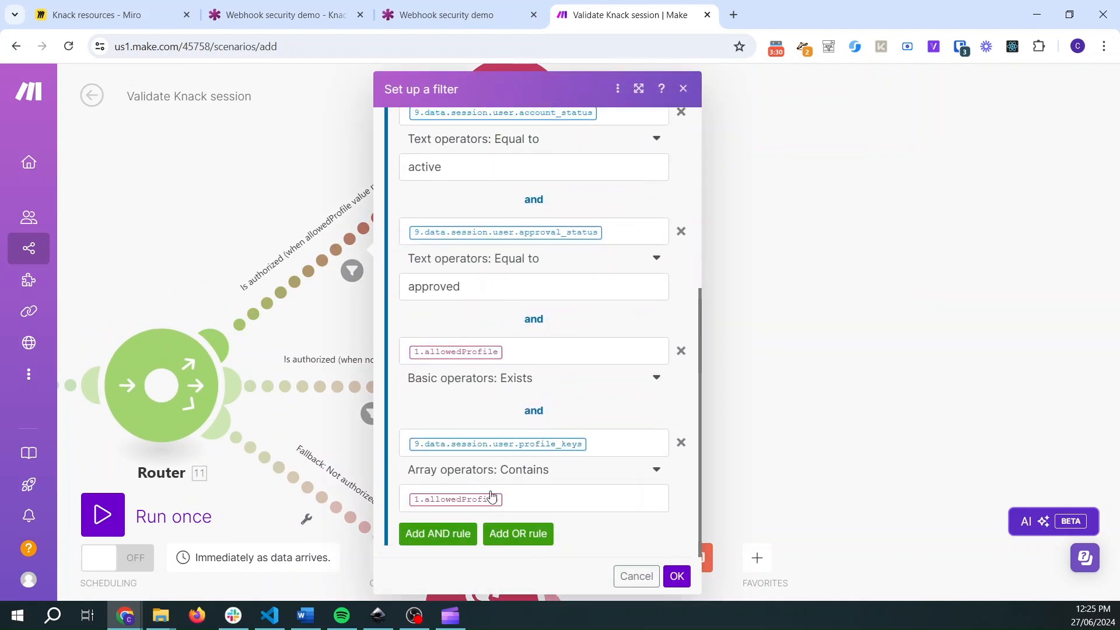
pyautogui.click(245, 193)
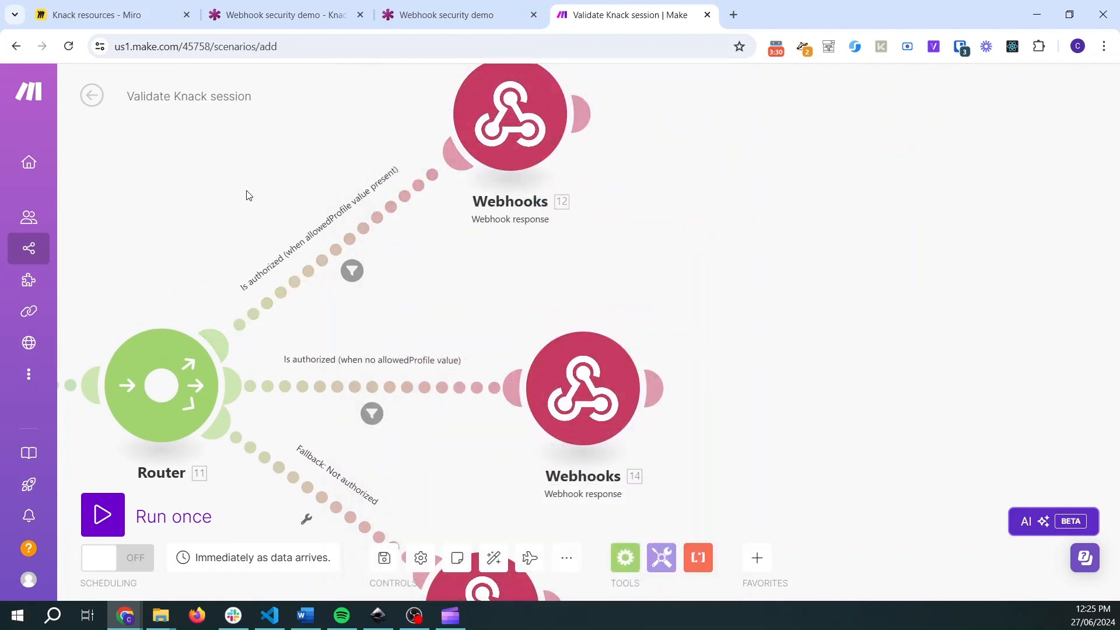
pyautogui.click(397, 388)
pyautogui.scroll(-2, 525, 274)
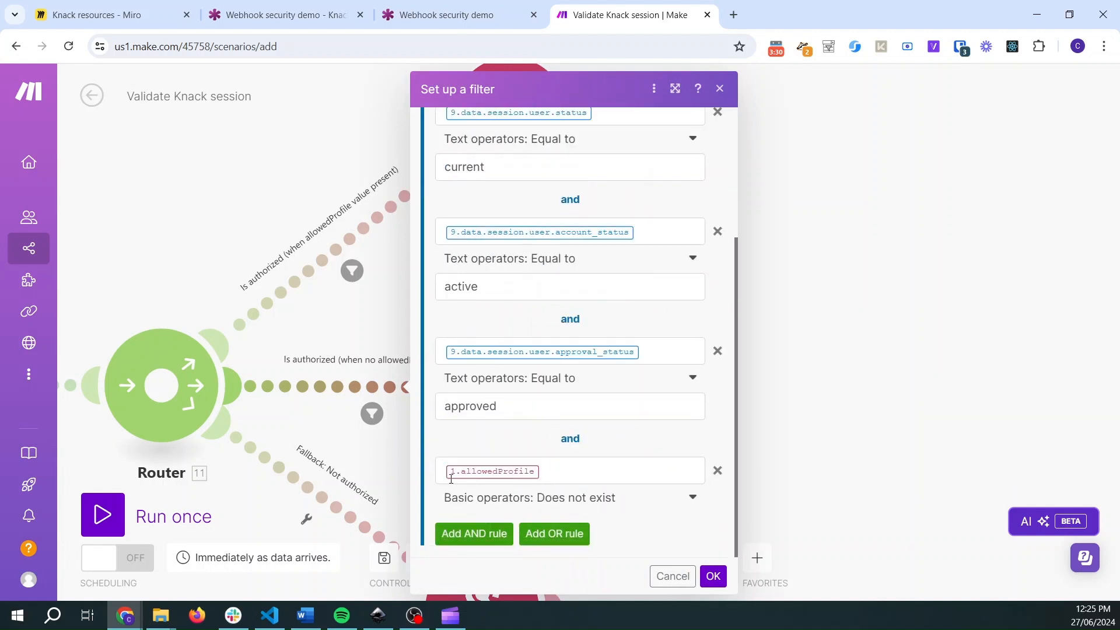
pyautogui.click(261, 153)
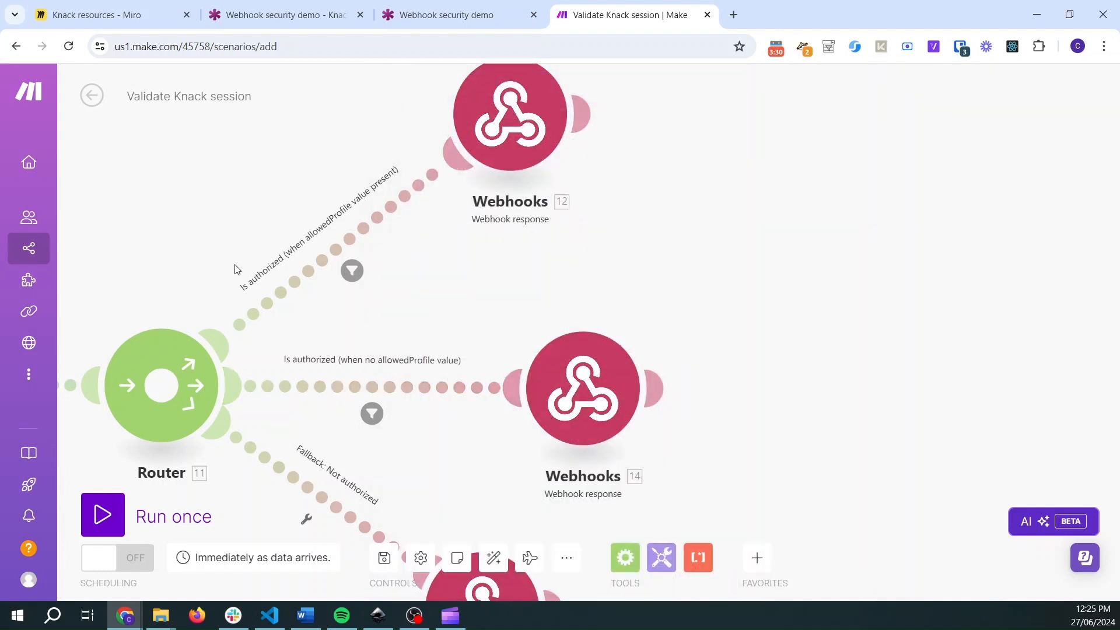
pyautogui.moveTo(238, 270); pyautogui.dragTo(301, 181)
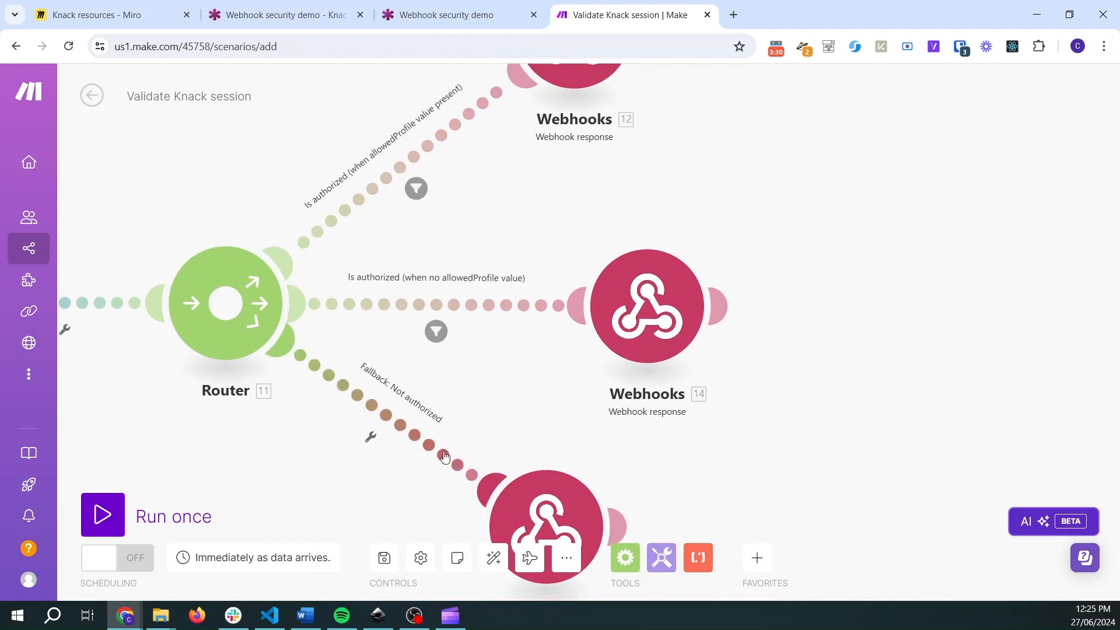
# - Open the Fallback: Not authorized route's filter and look over the whole validation scenario
pyautogui.click(387, 419)
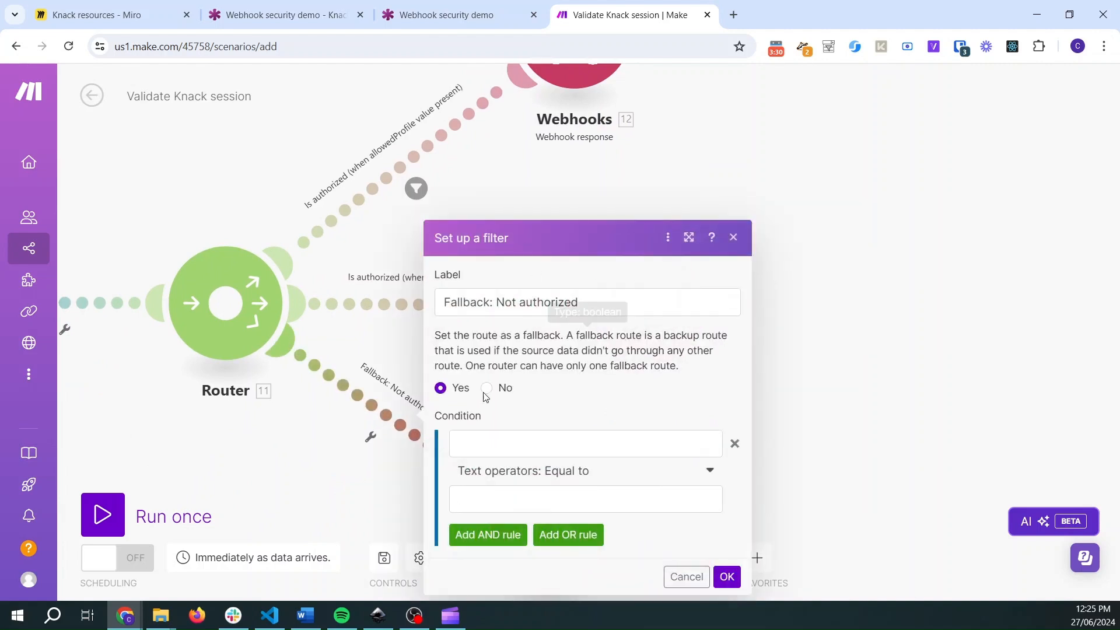
pyautogui.click(271, 427)
pyautogui.moveTo(329, 512); pyautogui.dragTo(406, 448)
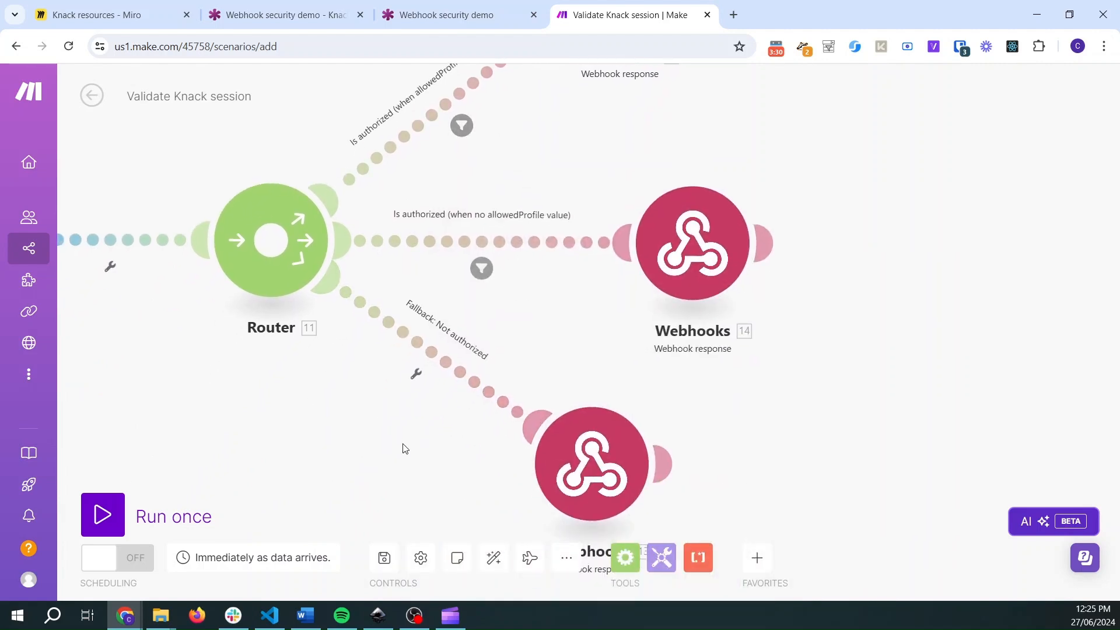
pyautogui.moveTo(281, 428); pyautogui.dragTo(545, 416)
pyautogui.scroll(-3, 438, 367)
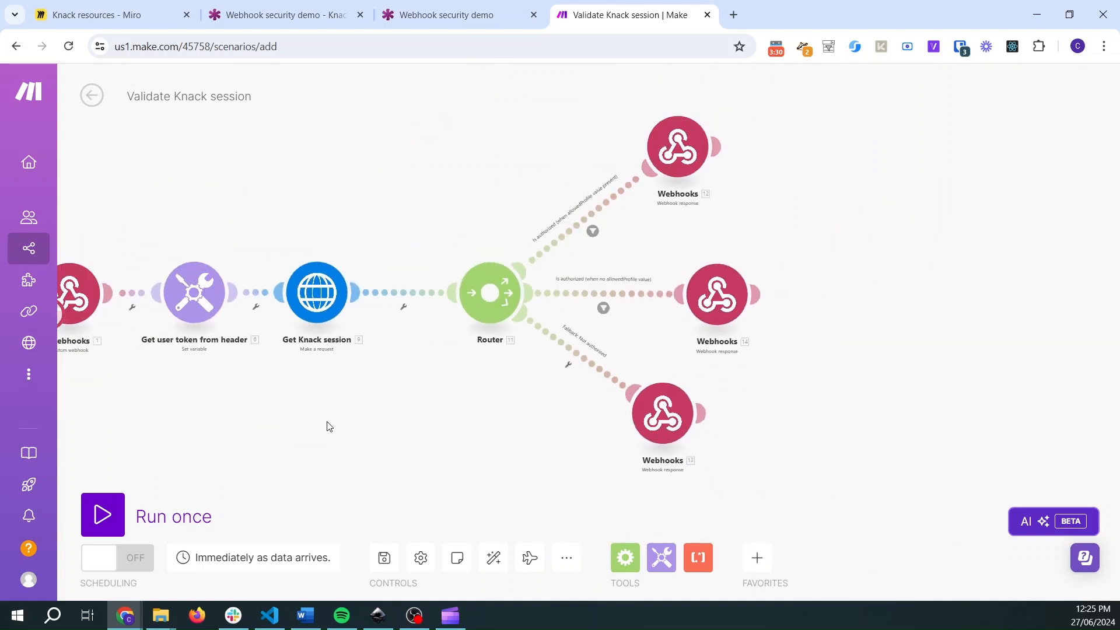
pyautogui.moveTo(328, 426); pyautogui.dragTo(419, 403)
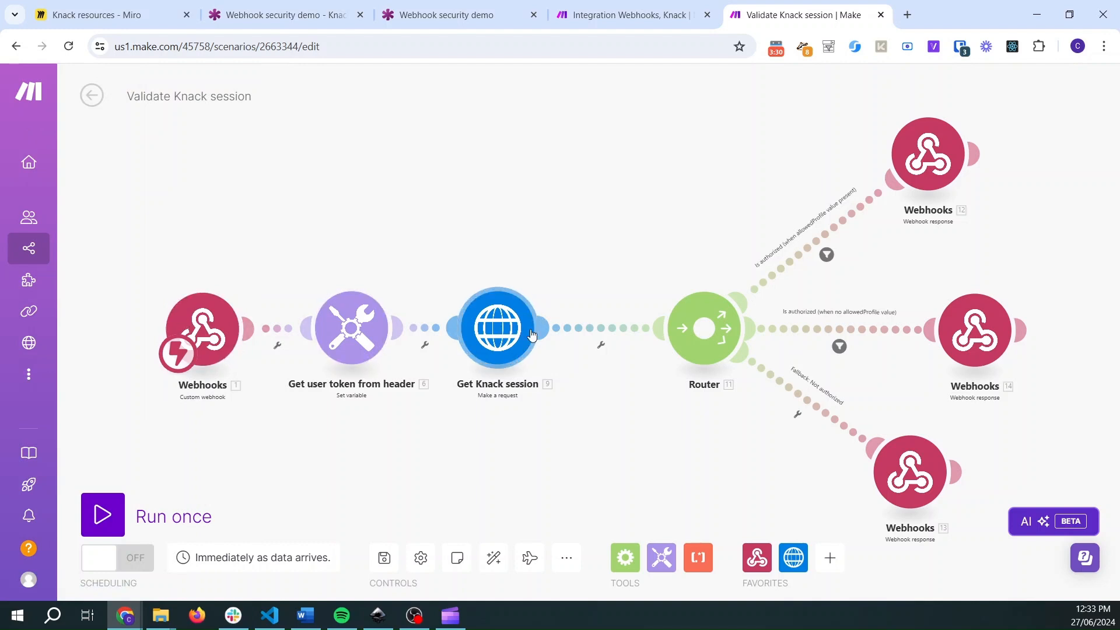
# - Save and switch on the Validate Knack session scenario, and copy its trigger webhook's address
pyautogui.click(385, 559)
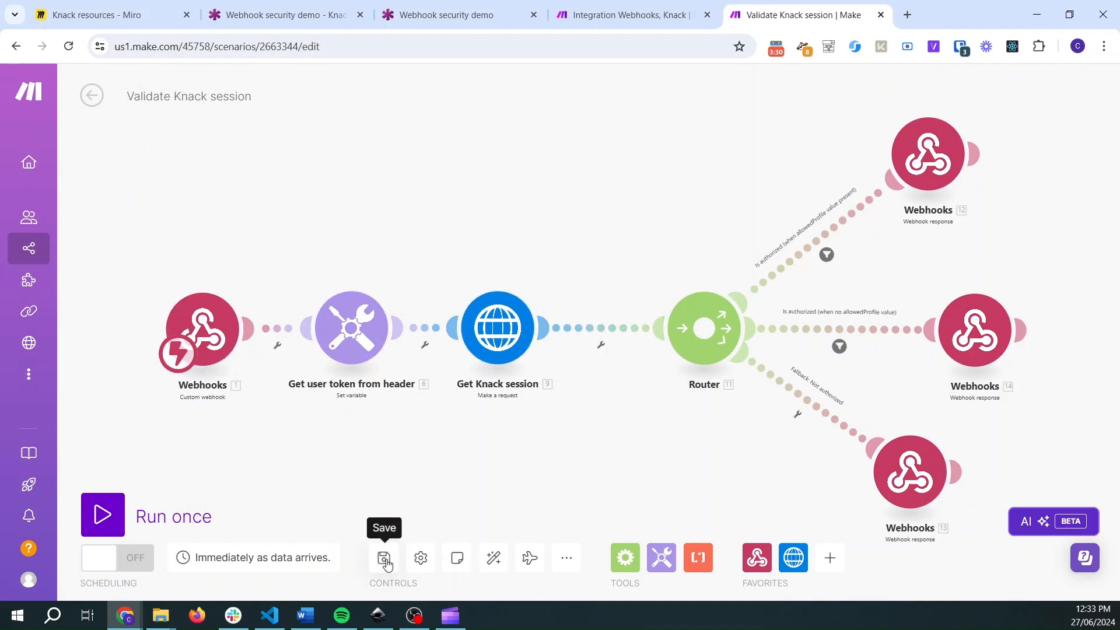
pyautogui.click(115, 565)
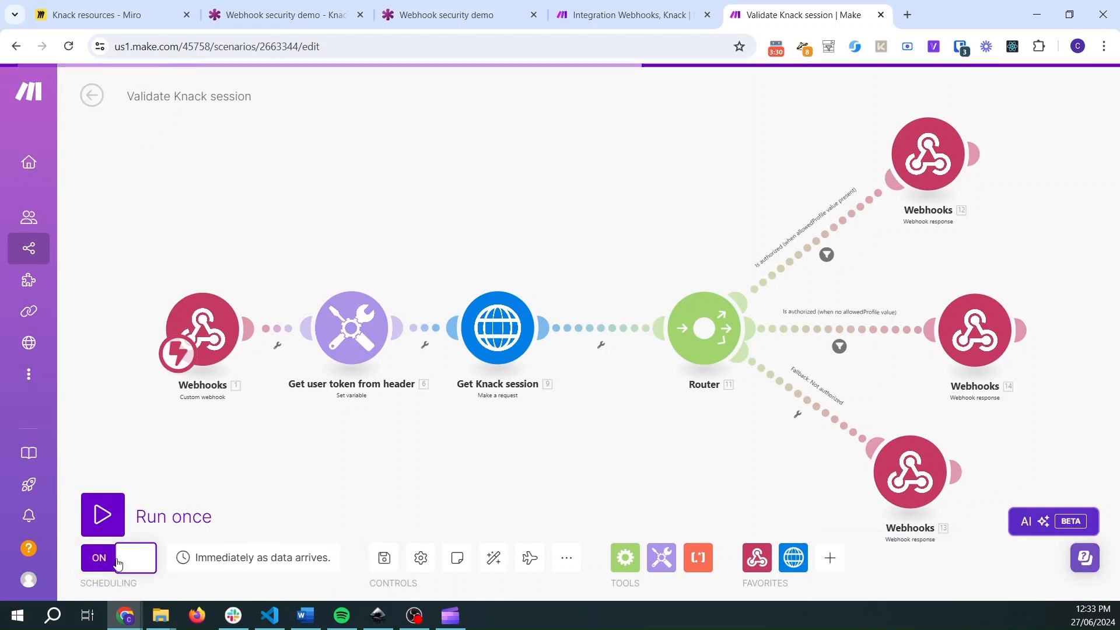
pyautogui.click(201, 319)
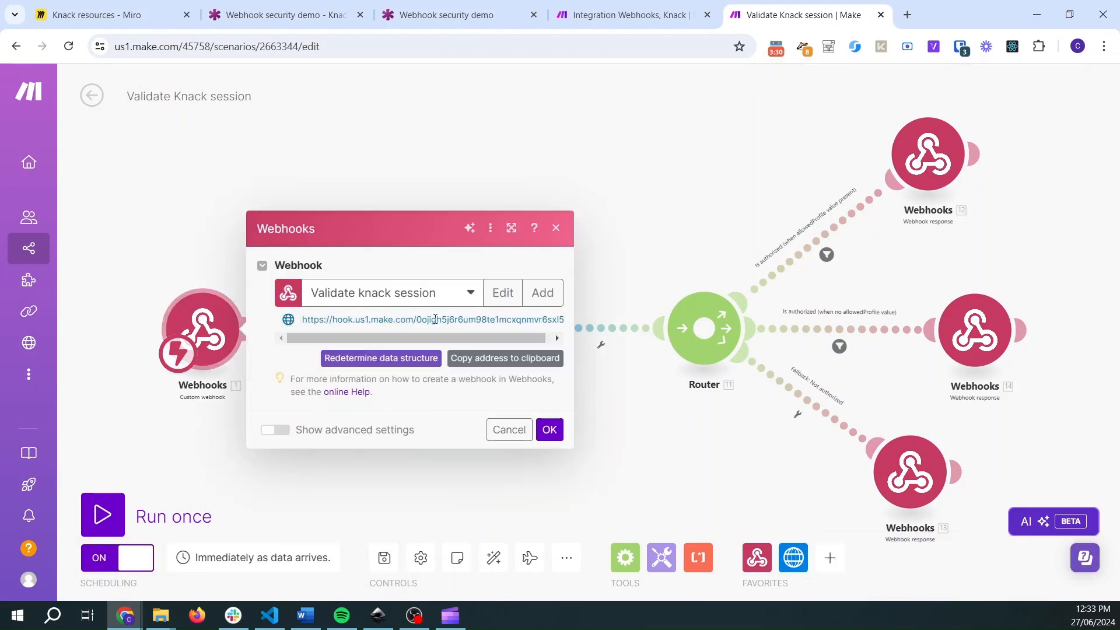
pyautogui.click(481, 364)
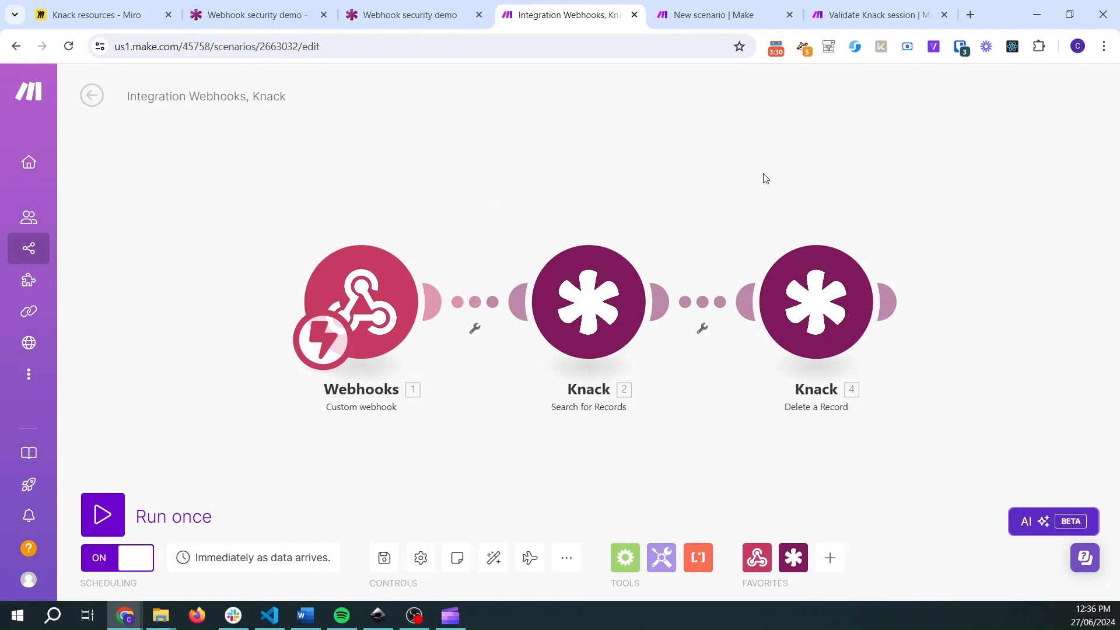
# - Import the blueprint 'Make Blueprint - Validated webhook trigger with Knack - starter' into the new scenario
pyautogui.click(856, 10)
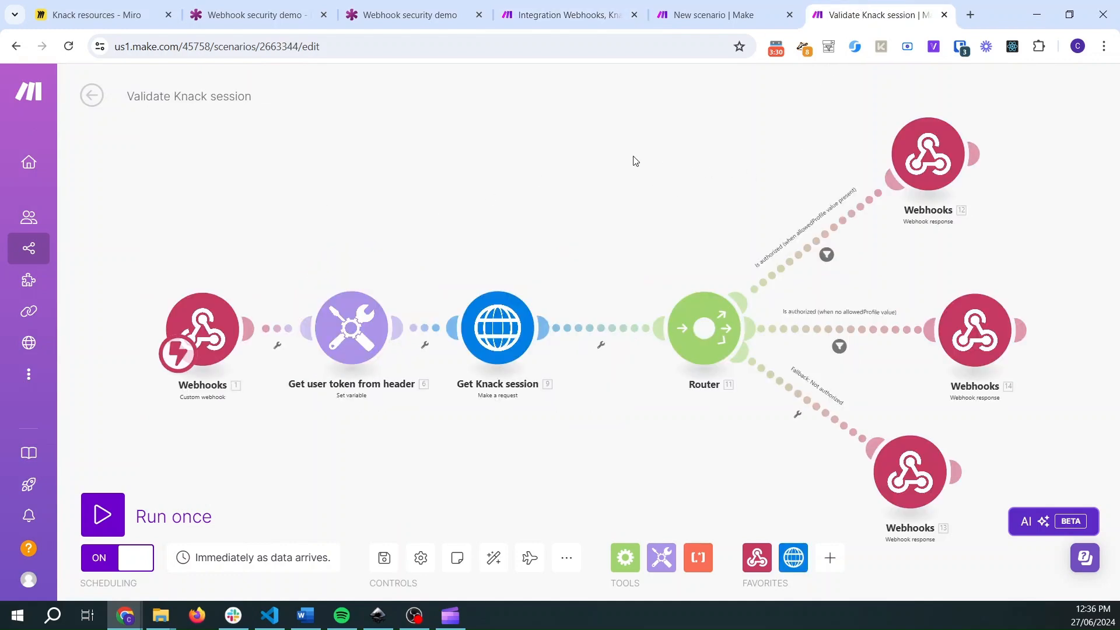
pyautogui.click(576, 9)
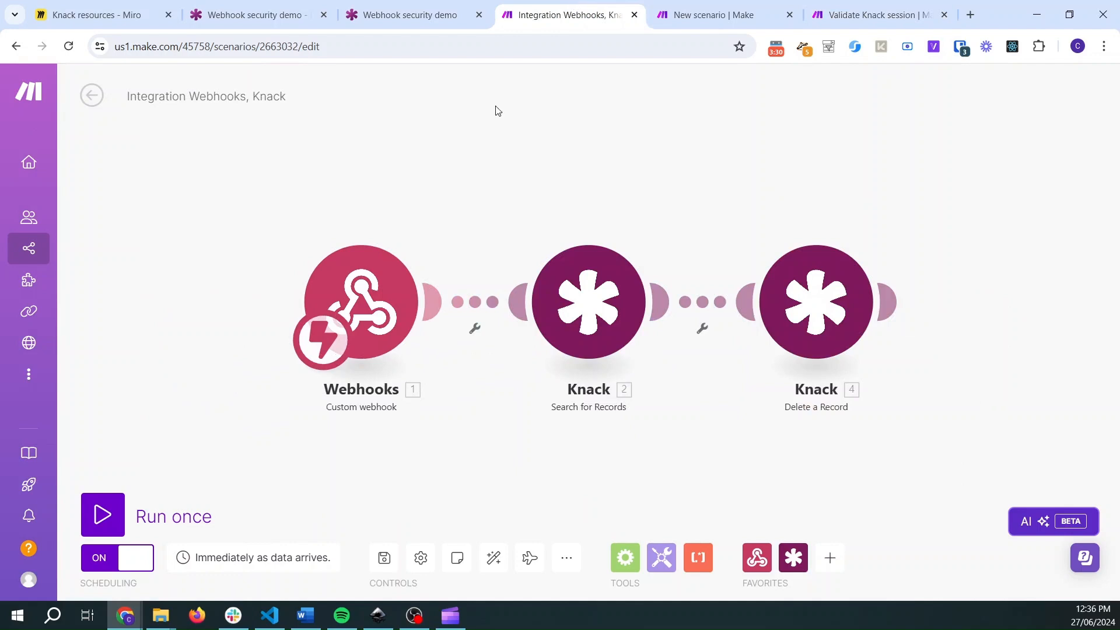
pyautogui.click(685, 10)
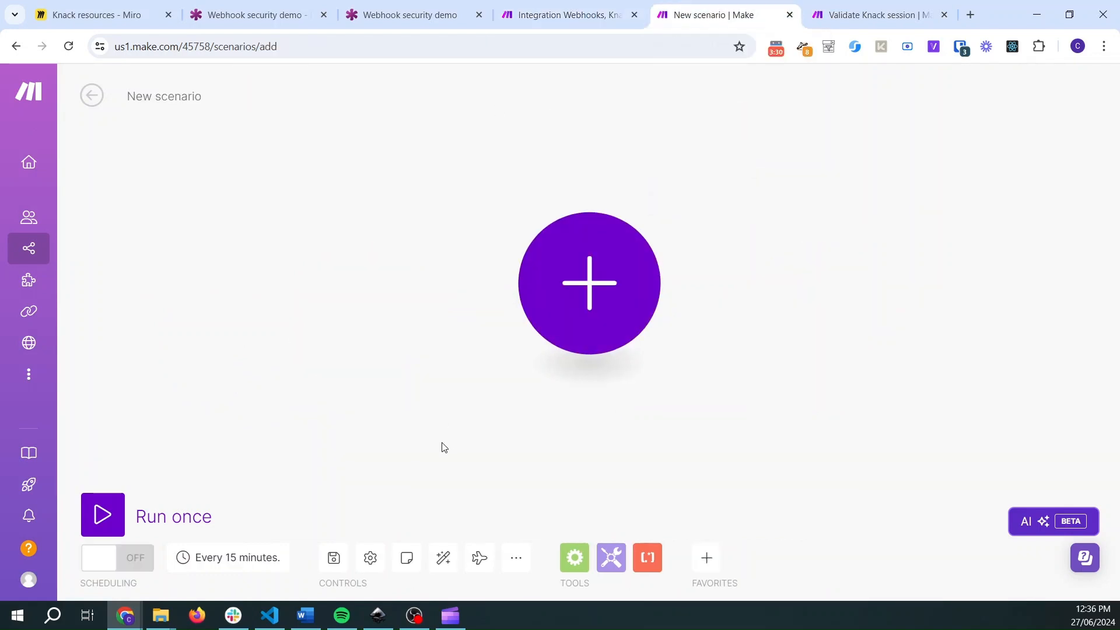
pyautogui.click(526, 560)
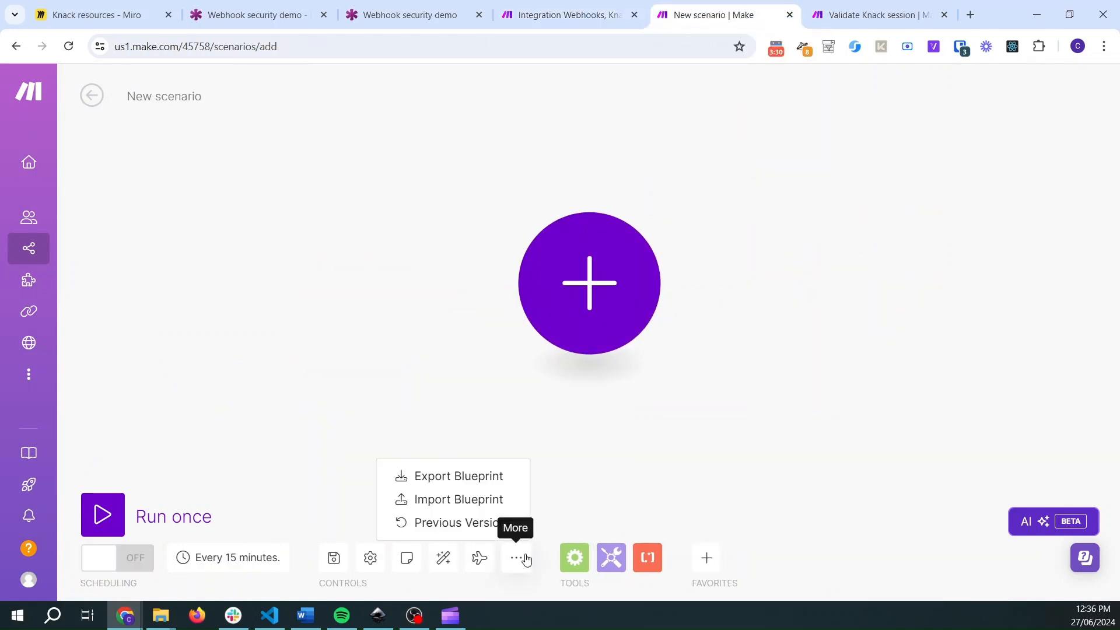
pyautogui.click(465, 500)
pyautogui.click(472, 340)
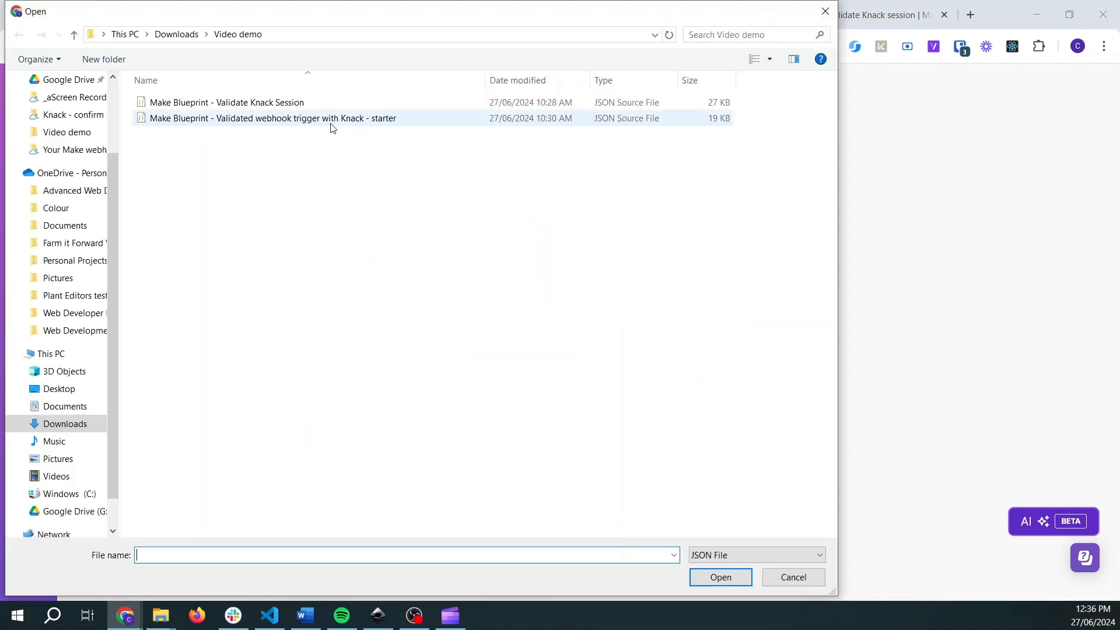
pyautogui.click(271, 120)
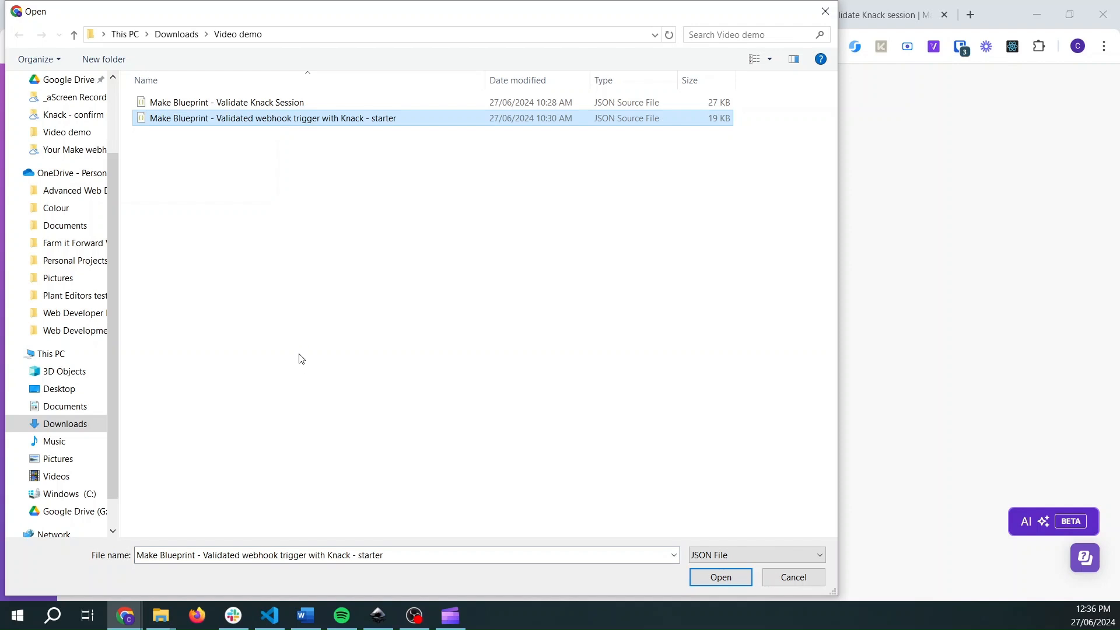
pyautogui.click(731, 576)
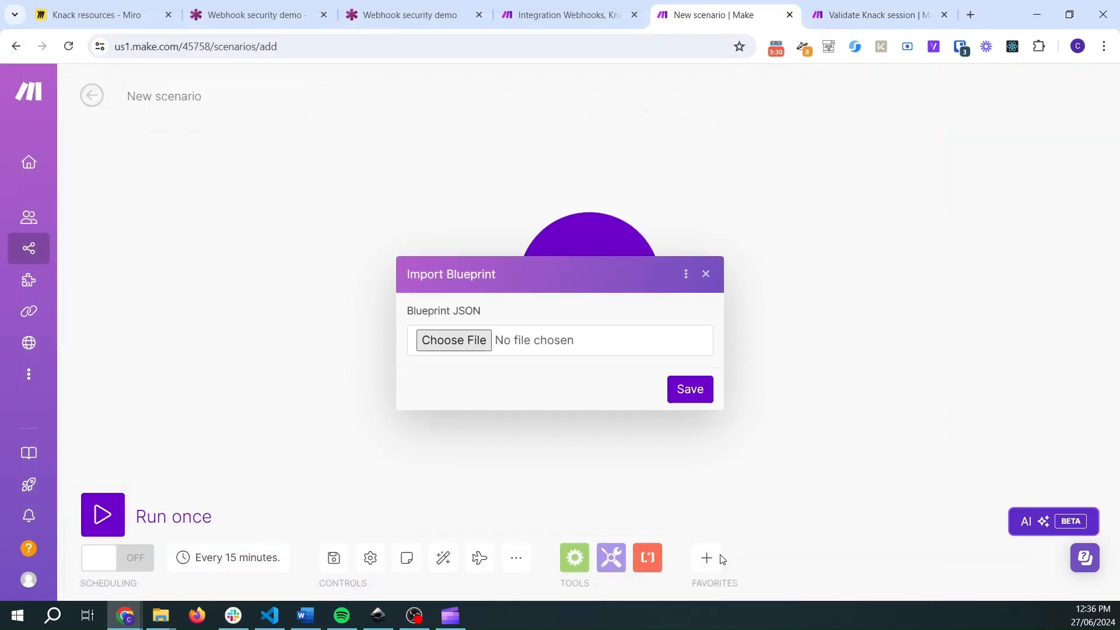
pyautogui.click(690, 389)
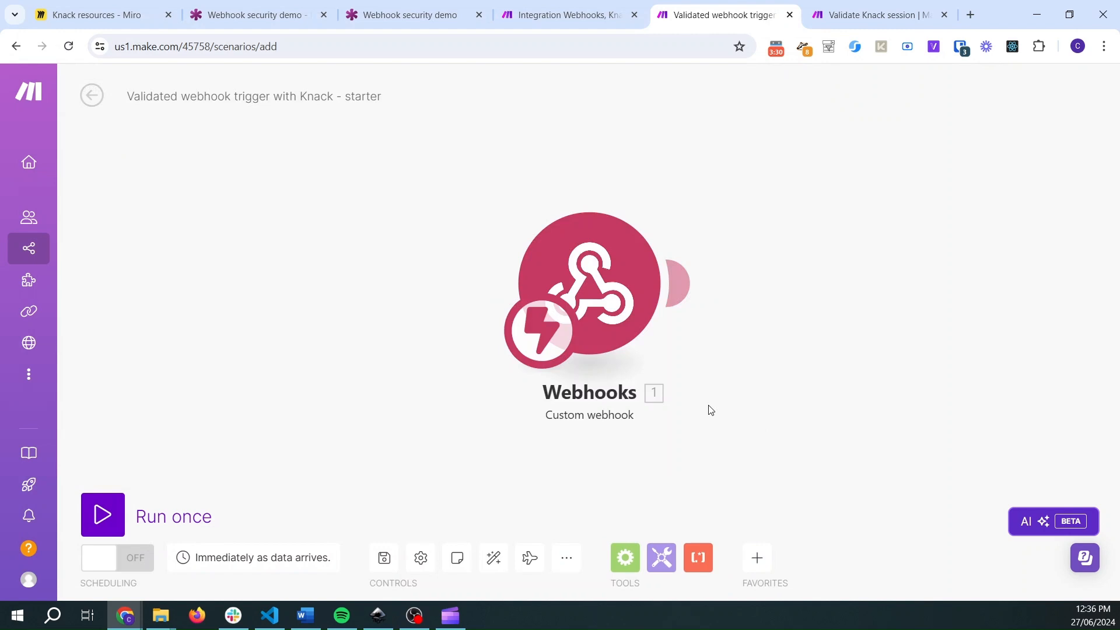
# - Examine the imported starter scenario's modules and compare it with the Integration Webhooks, Knack scenario
pyautogui.scroll(-2, 631, 421)
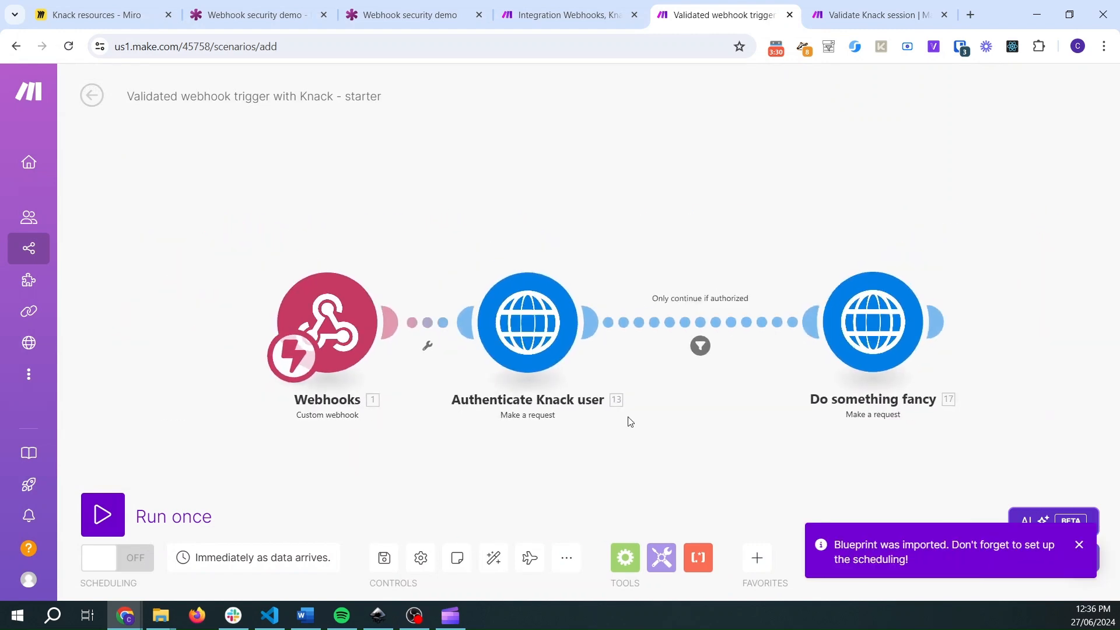
pyautogui.moveTo(609, 465); pyautogui.dragTo(525, 420)
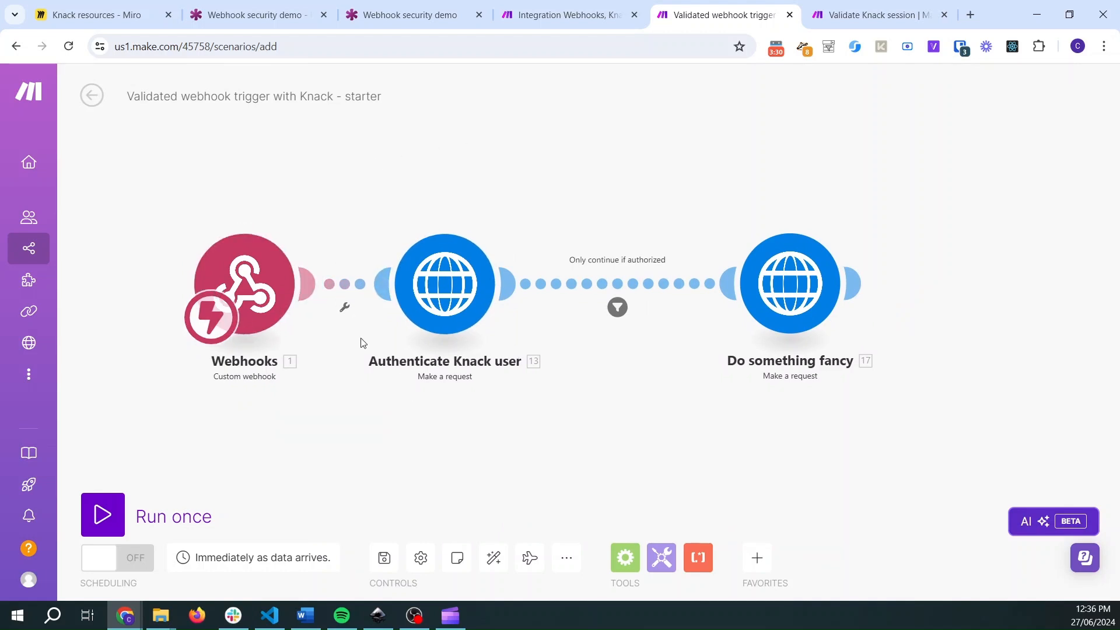
pyautogui.scroll(1, 370, 292)
pyautogui.scroll(1, 369, 292)
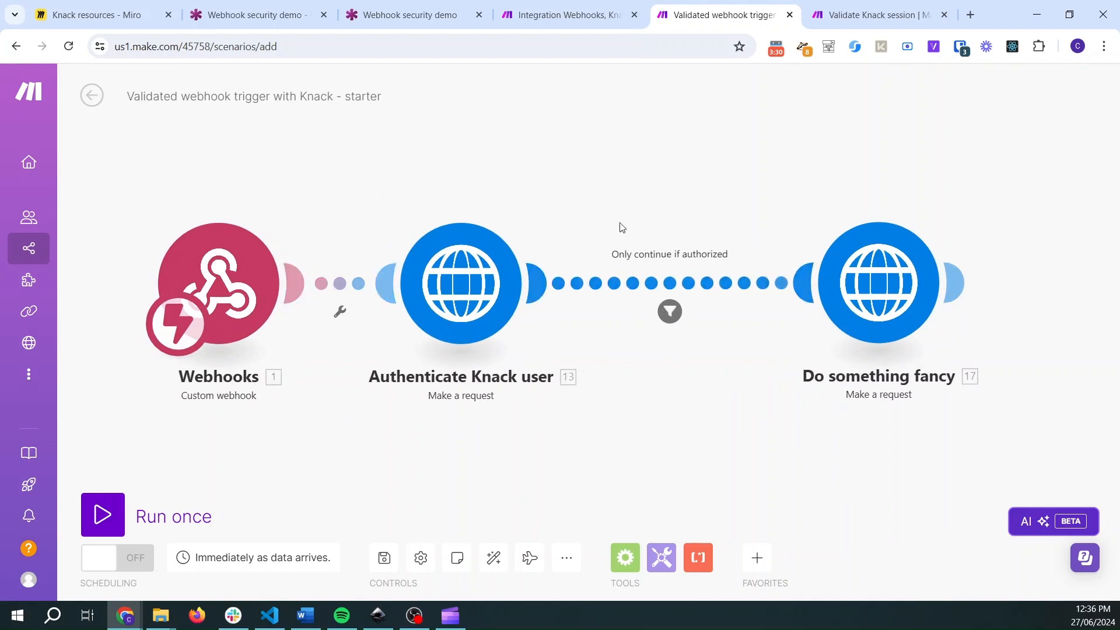
pyautogui.click(569, 15)
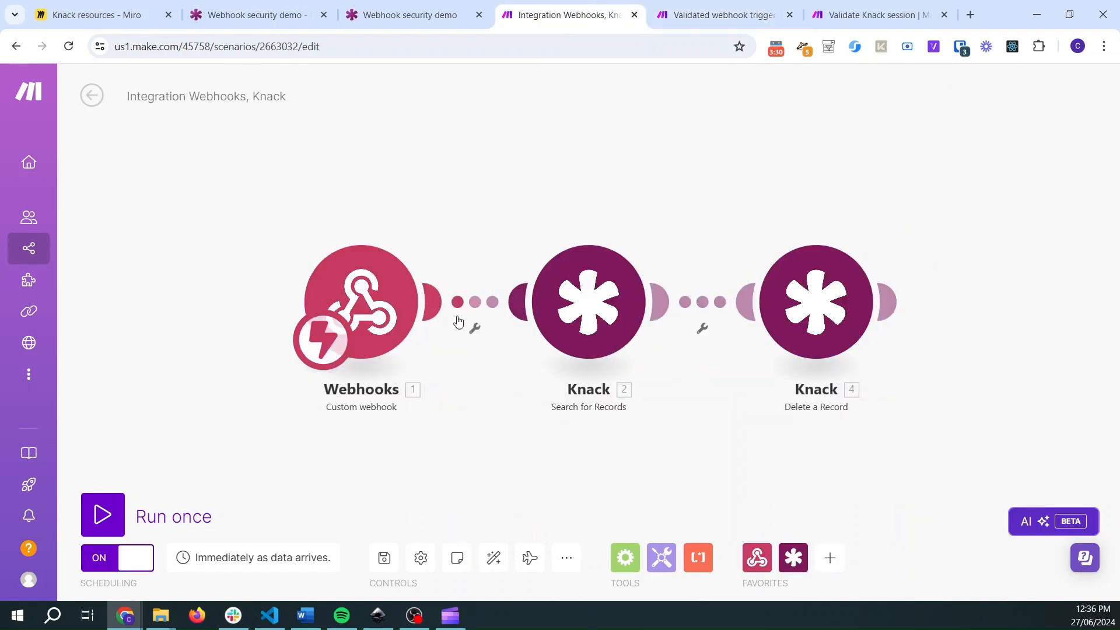
pyautogui.click(723, 15)
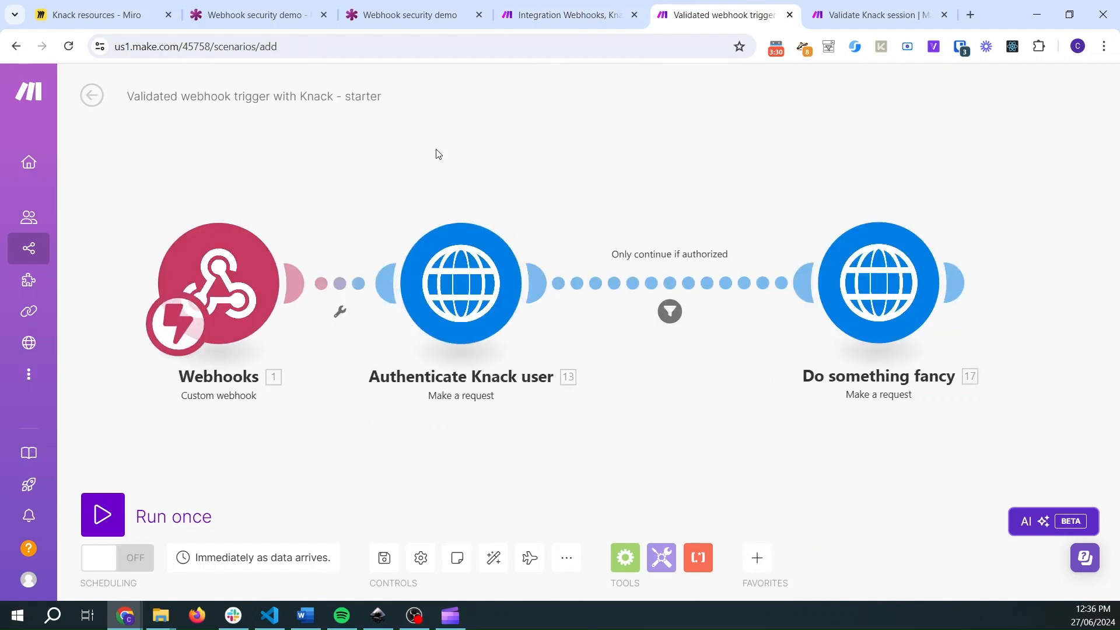
pyautogui.click(569, 13)
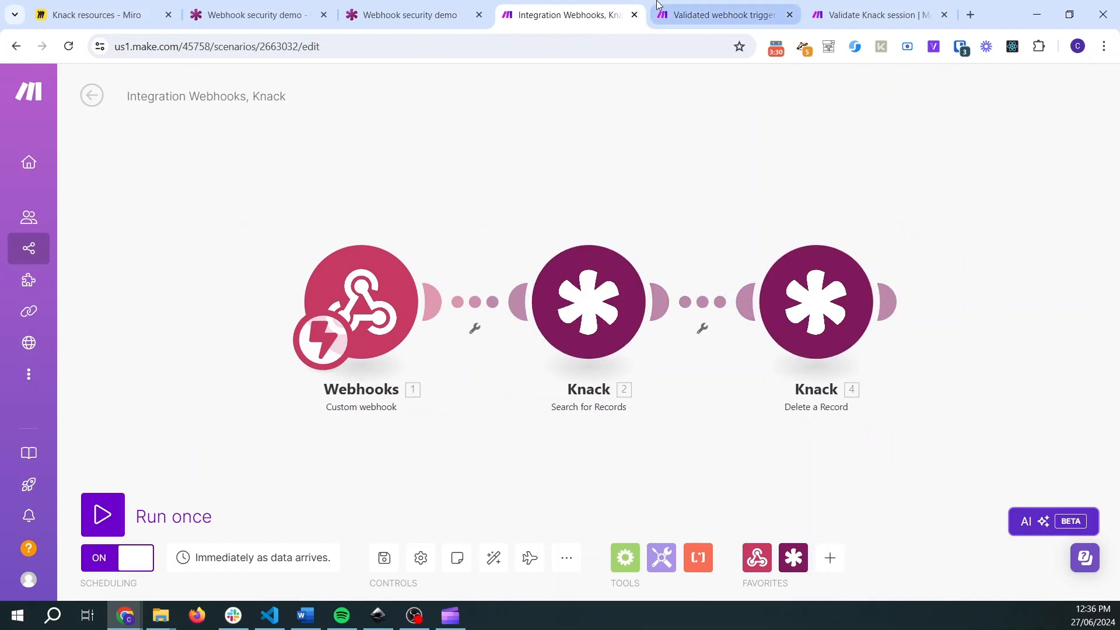
pyautogui.click(690, 12)
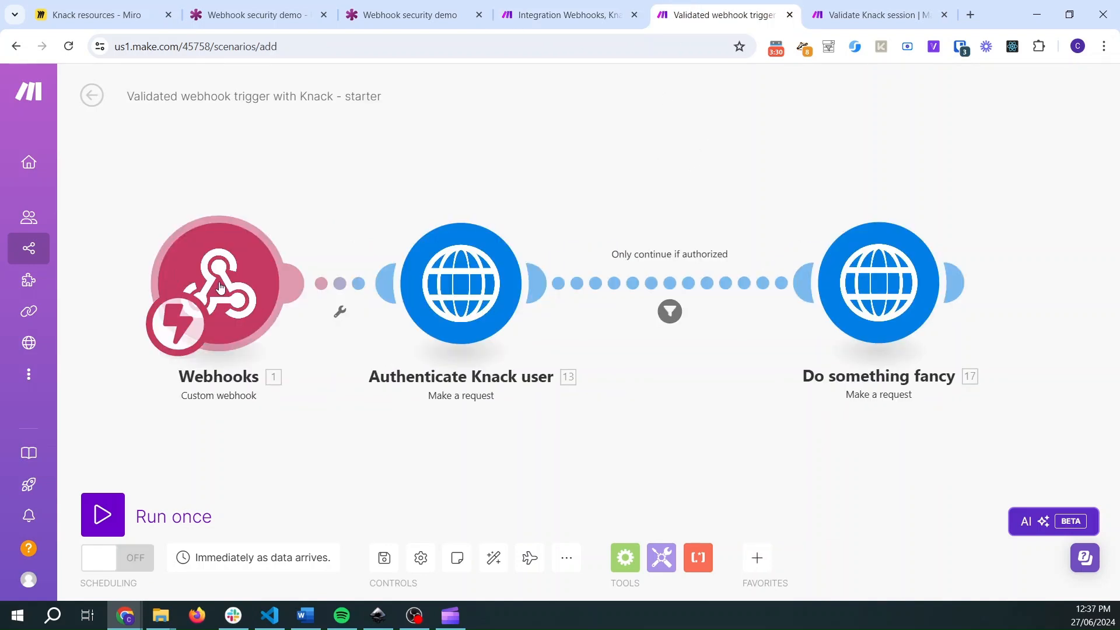
# - Inspect the starter scenario's Webhooks trigger settings without changing them
pyautogui.click(220, 286)
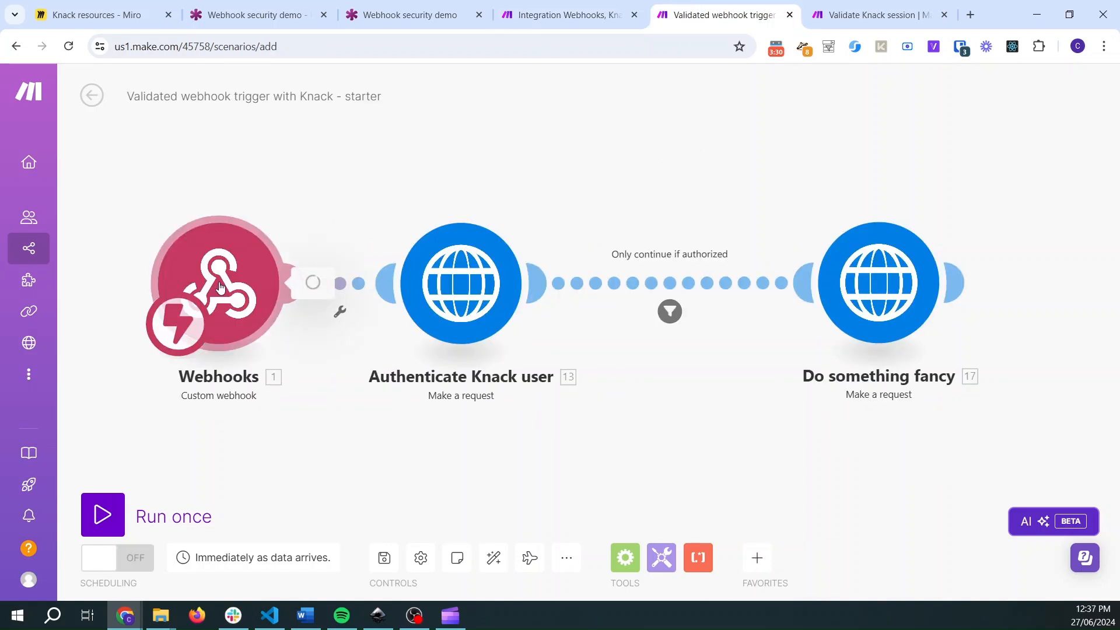
pyautogui.click(239, 188)
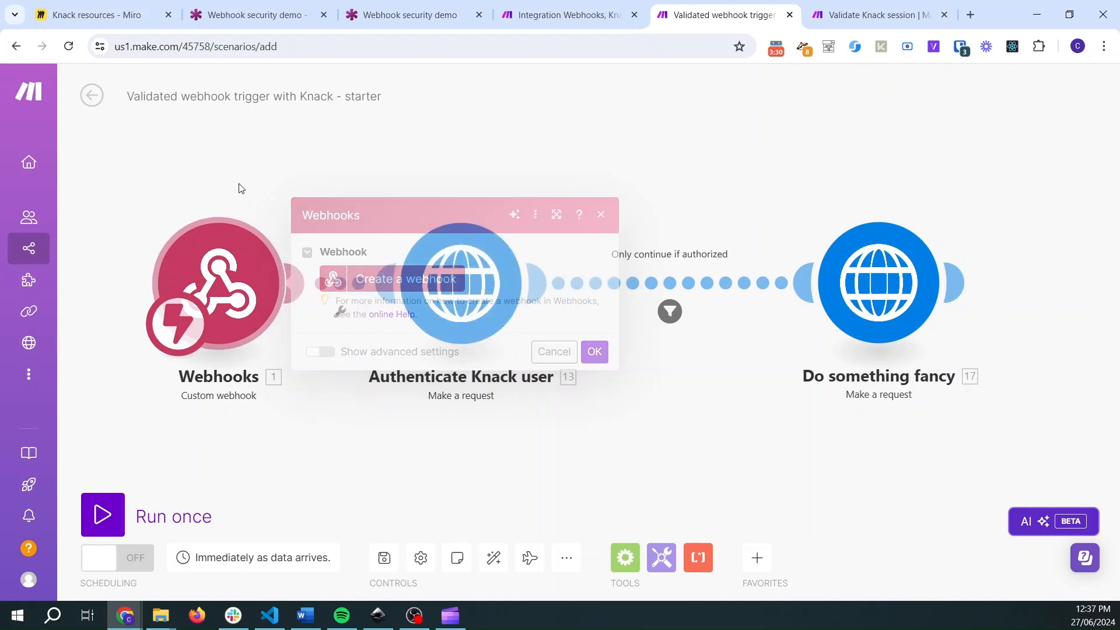
pyautogui.click(220, 288)
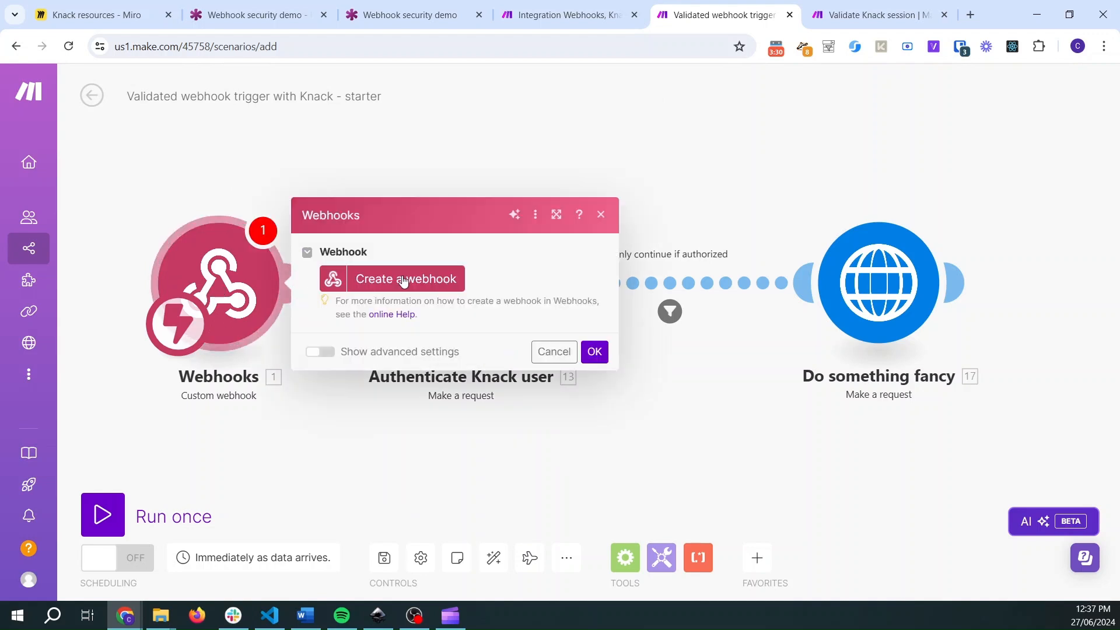
pyautogui.click(389, 153)
# - Replace the Authenticate Knack user module's URL with the text YOUR VALIDATE SESSION URL
pyautogui.click(561, 252)
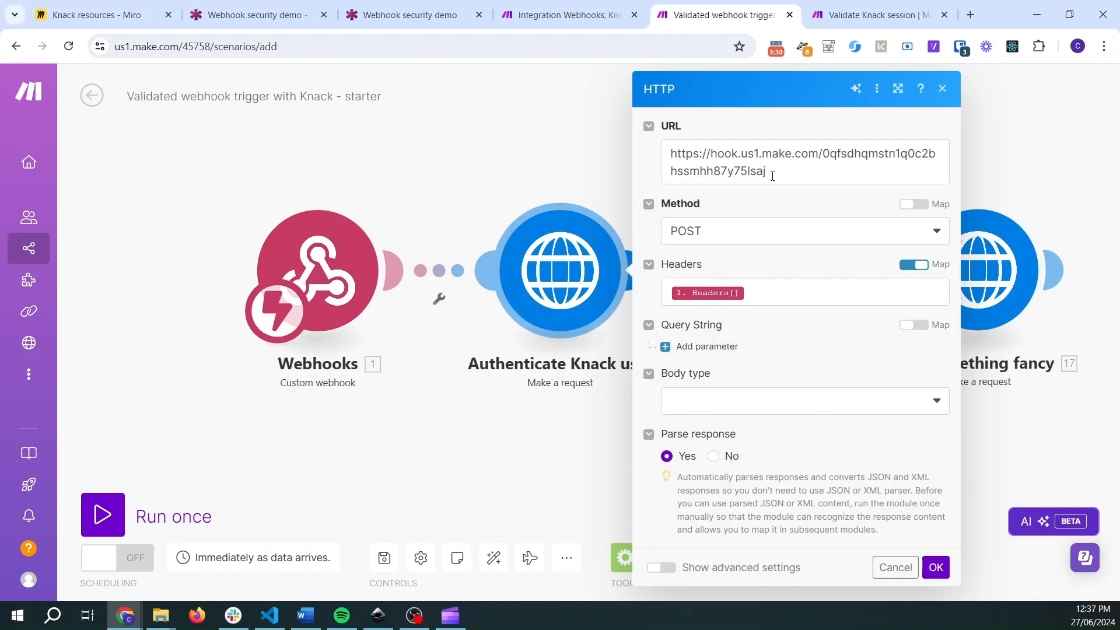
pyautogui.moveTo(773, 173); pyautogui.dragTo(672, 152)
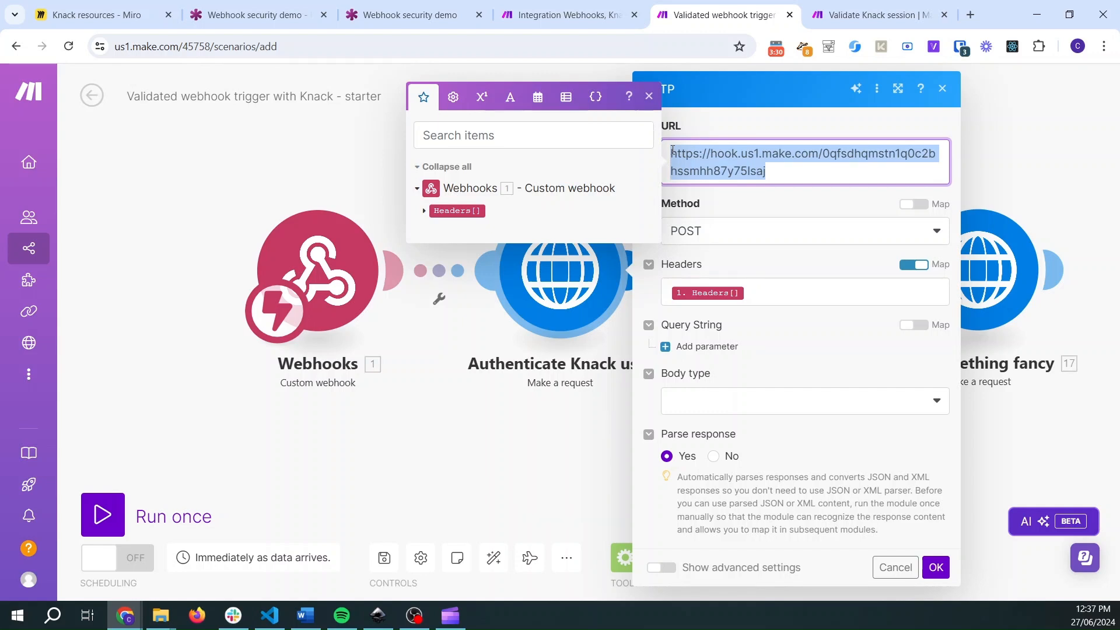
pyautogui.write('YOUR VALIDA')
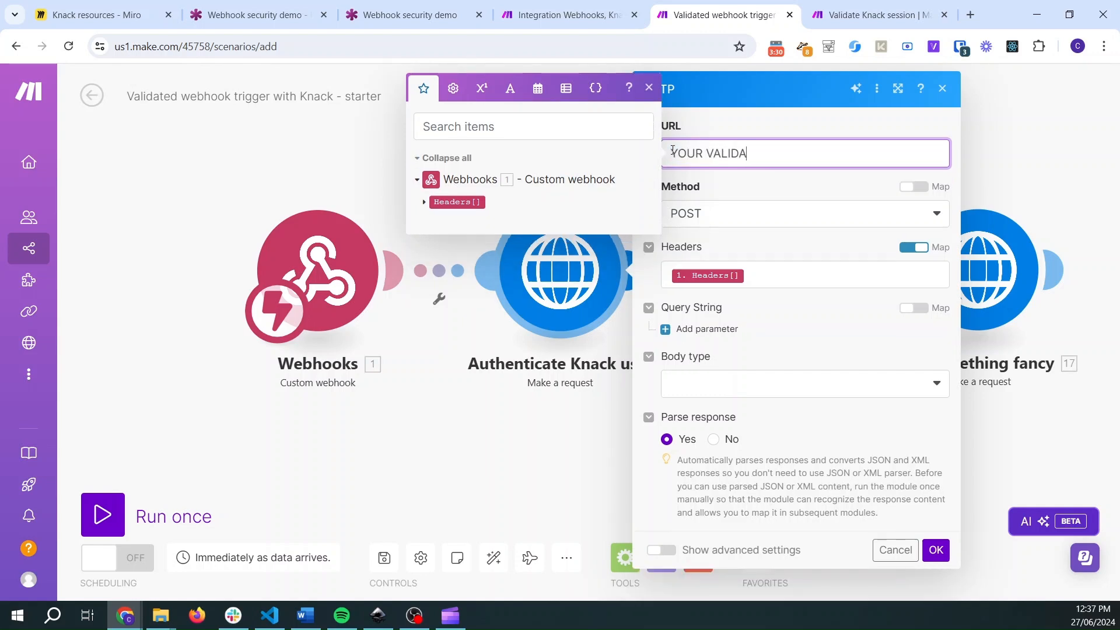
pyautogui.write('TE SESSION URL')
pyautogui.click(708, 128)
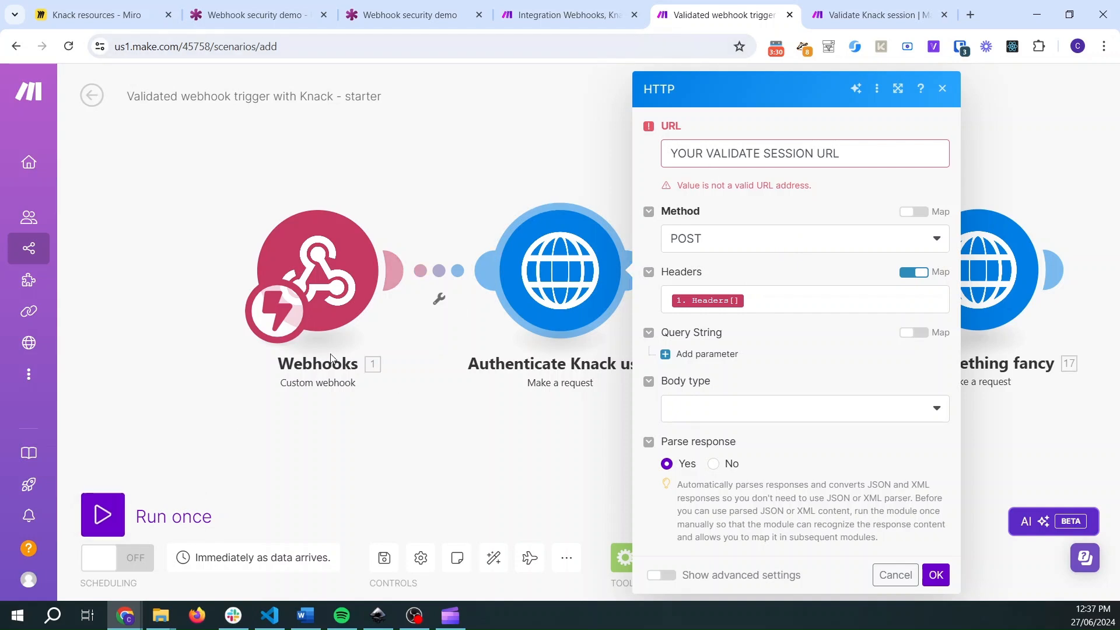
# - Insert an HTTP Make a request module between the Webhooks trigger and the first Knack module in the Integration Webhooks, Knack scenario
pyautogui.click(563, 15)
pyautogui.rightClick(476, 308)
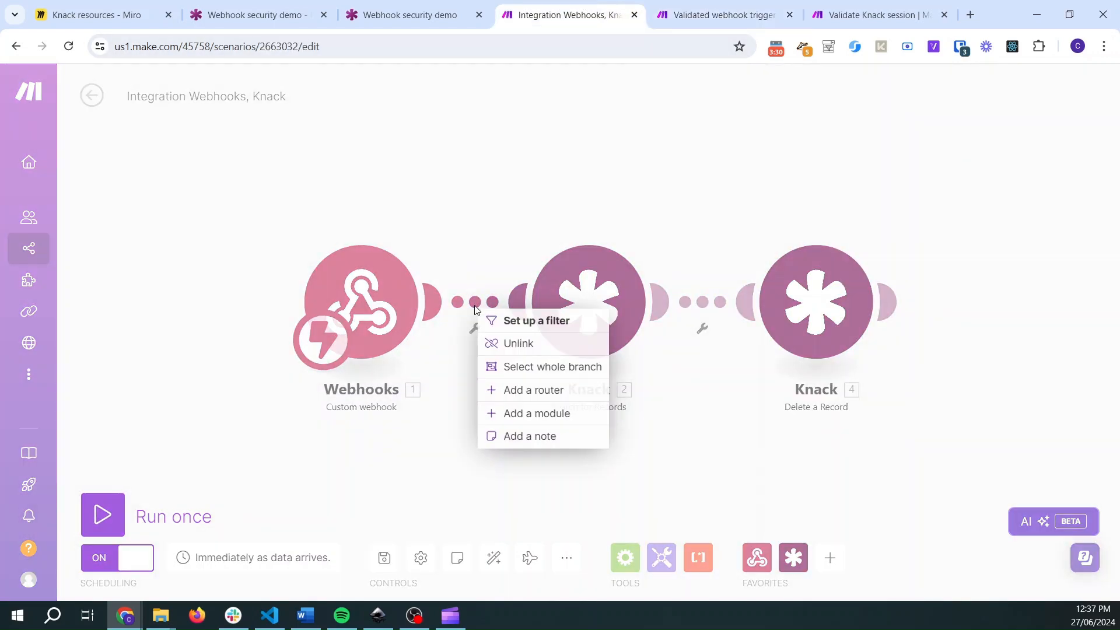
pyautogui.click(546, 415)
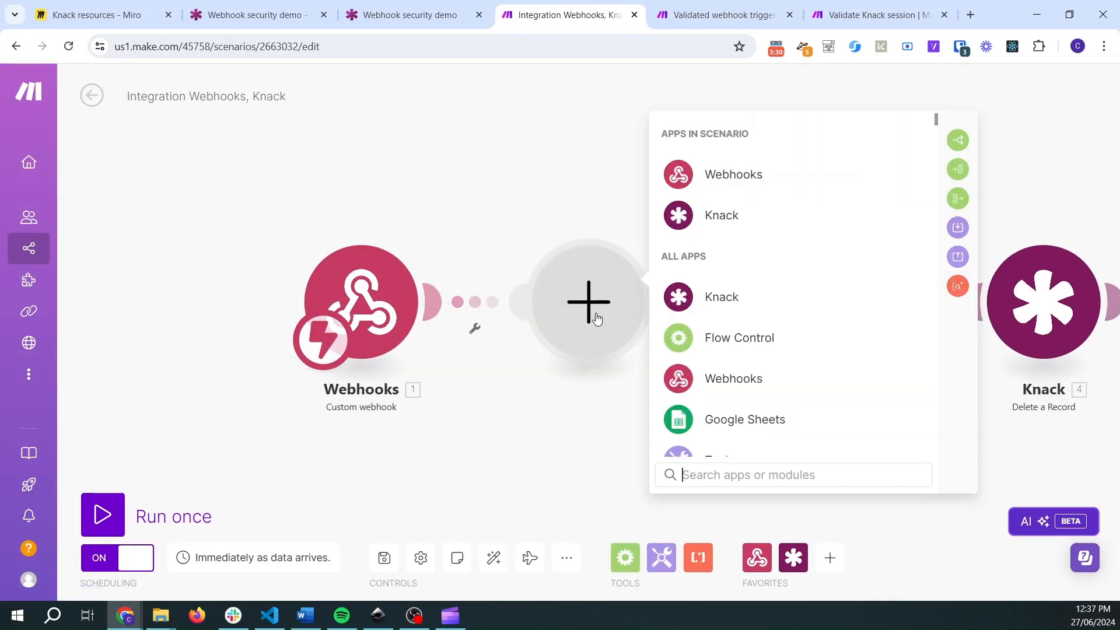
pyautogui.write('http')
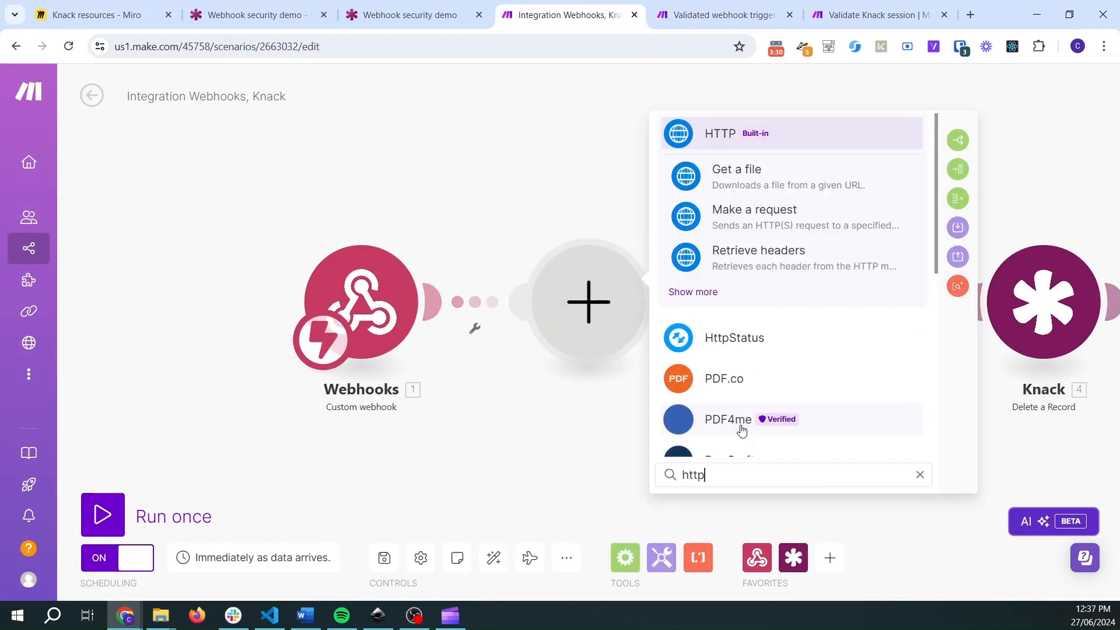
pyautogui.click(764, 211)
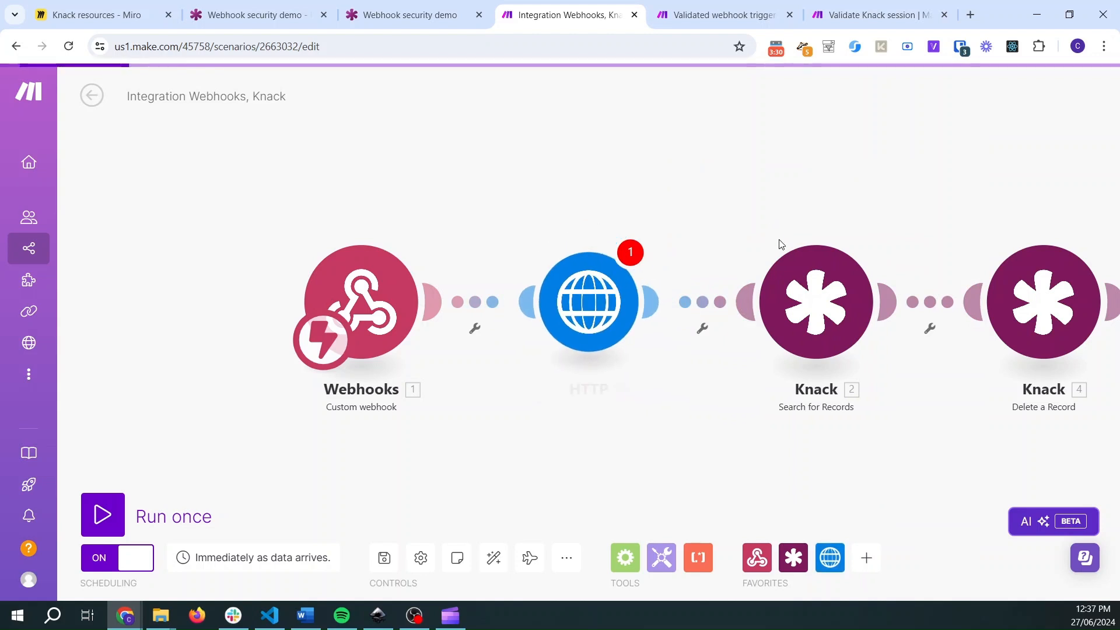
pyautogui.click(752, 5)
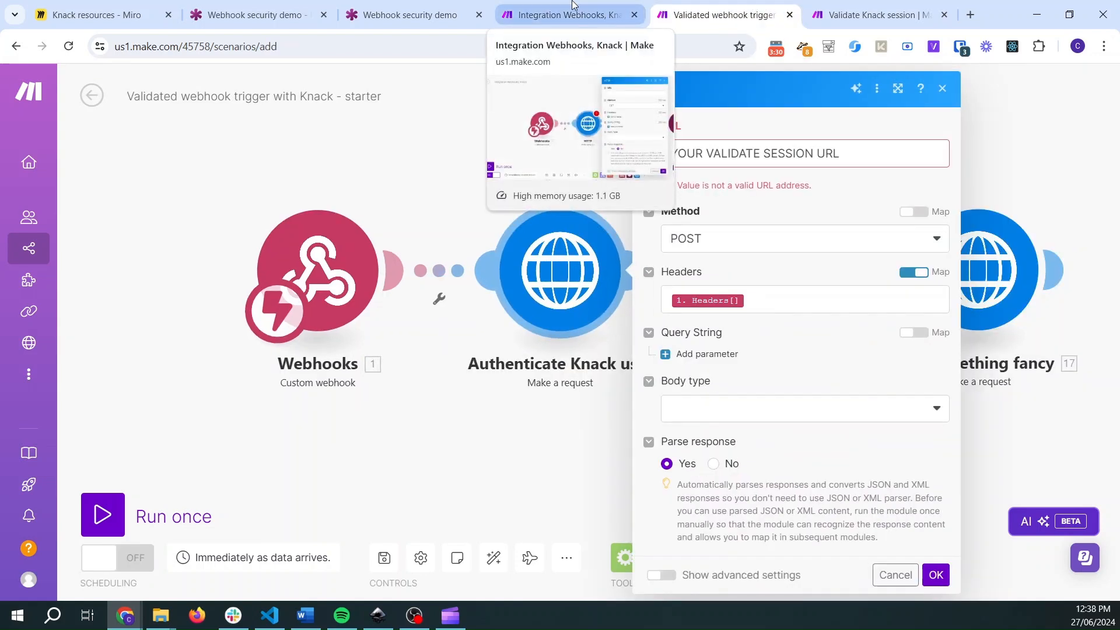
# - Copy the Validate Knack session webhook address and paste it as the new HTTP module's URL
pyautogui.click(861, 4)
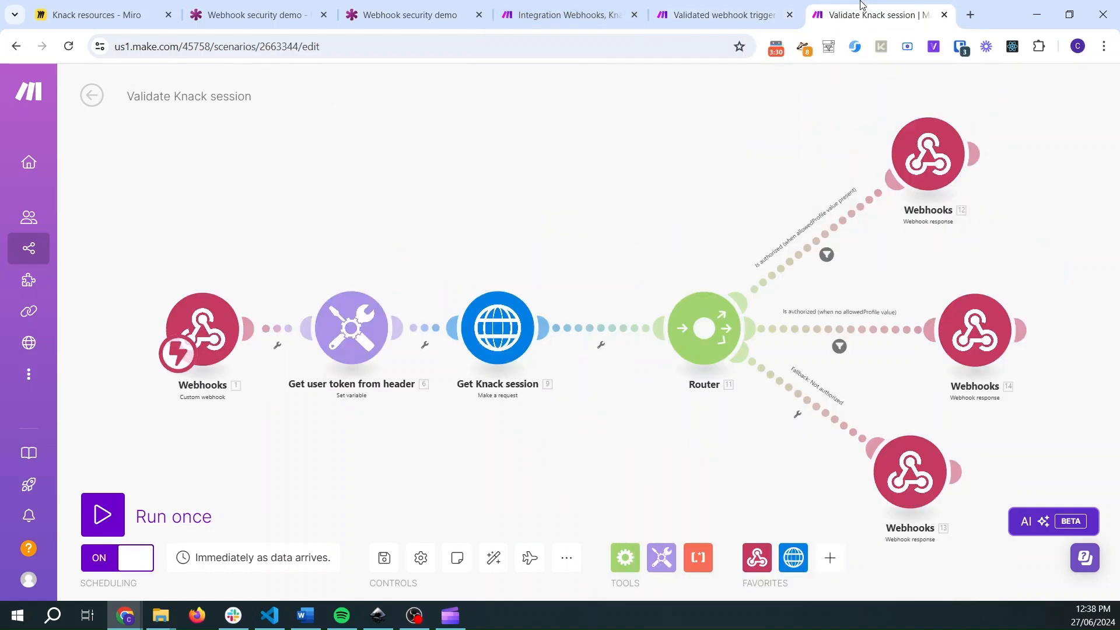
pyautogui.click(212, 330)
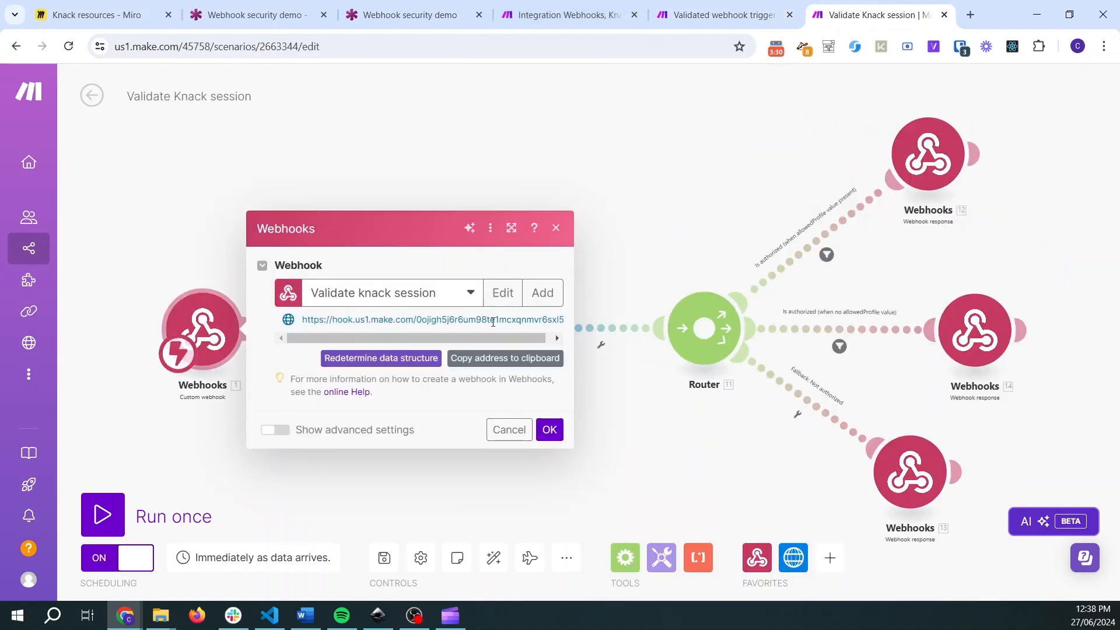
pyautogui.click(473, 366)
pyautogui.click(563, 15)
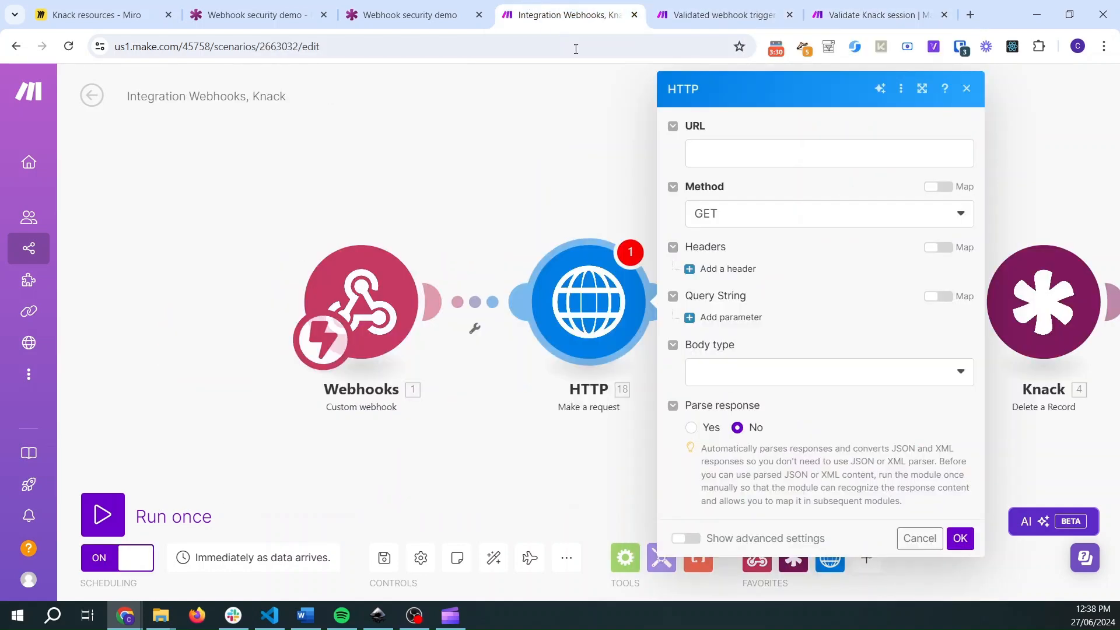
pyautogui.click(744, 160)
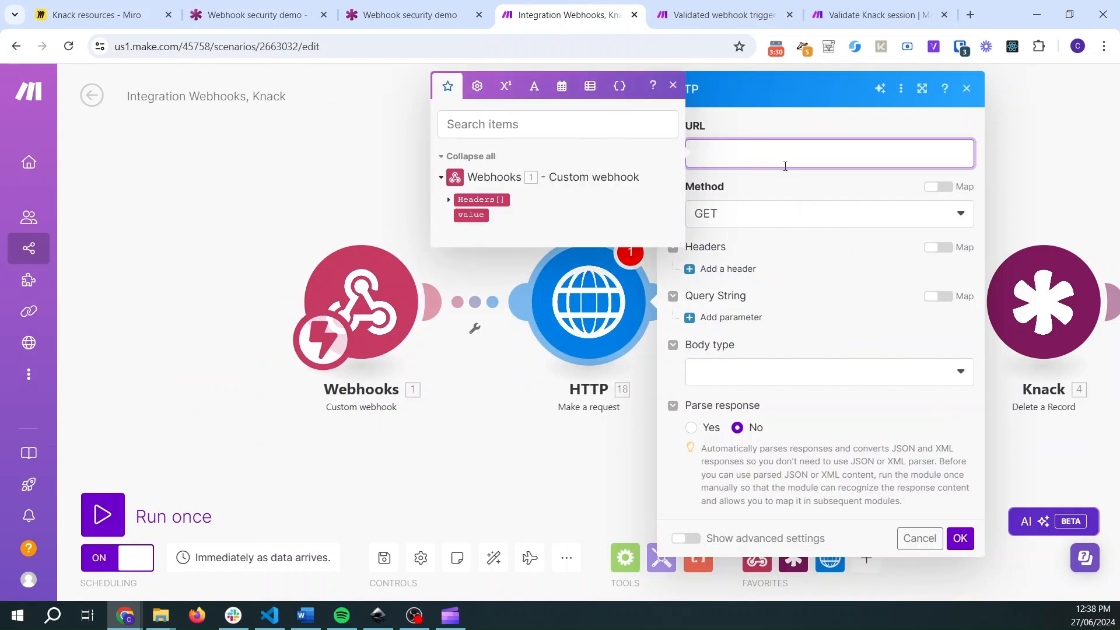
pyautogui.hotkey('ctrl', 'v')
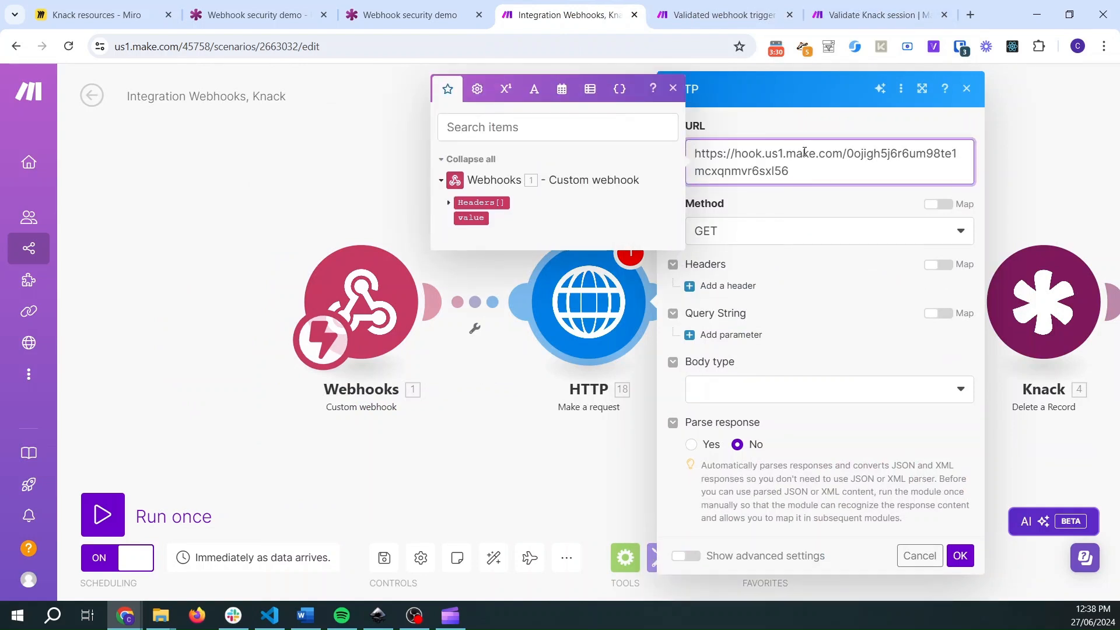
# - Set the HTTP module's method to POST, matching the starter scenario's request
pyautogui.click(803, 128)
pyautogui.click(703, 7)
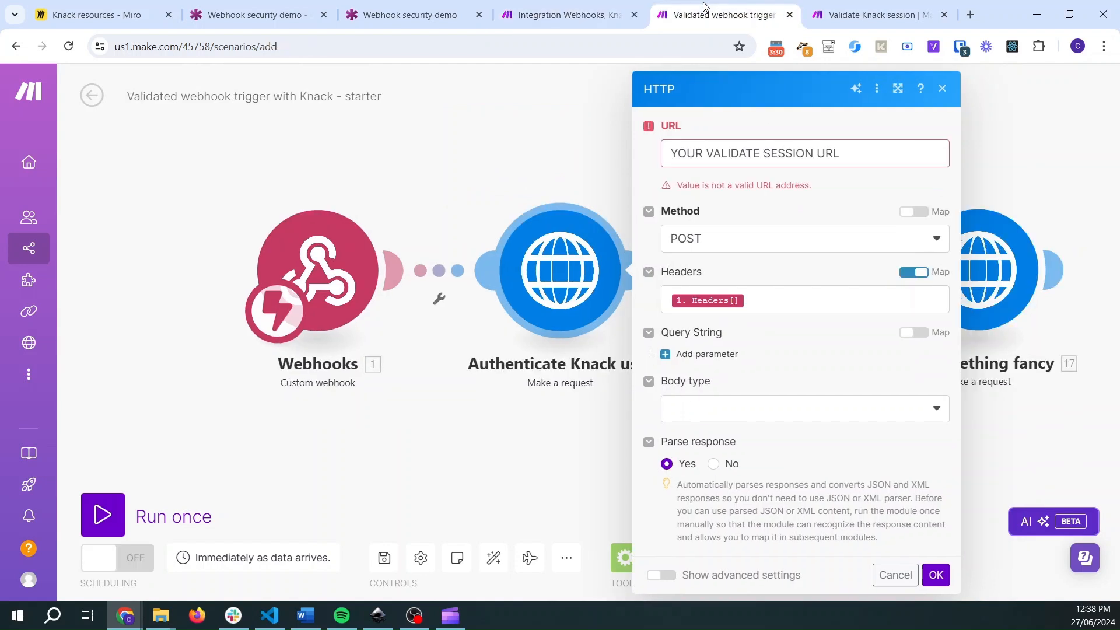
pyautogui.click(557, 14)
pyautogui.click(750, 245)
pyautogui.click(743, 307)
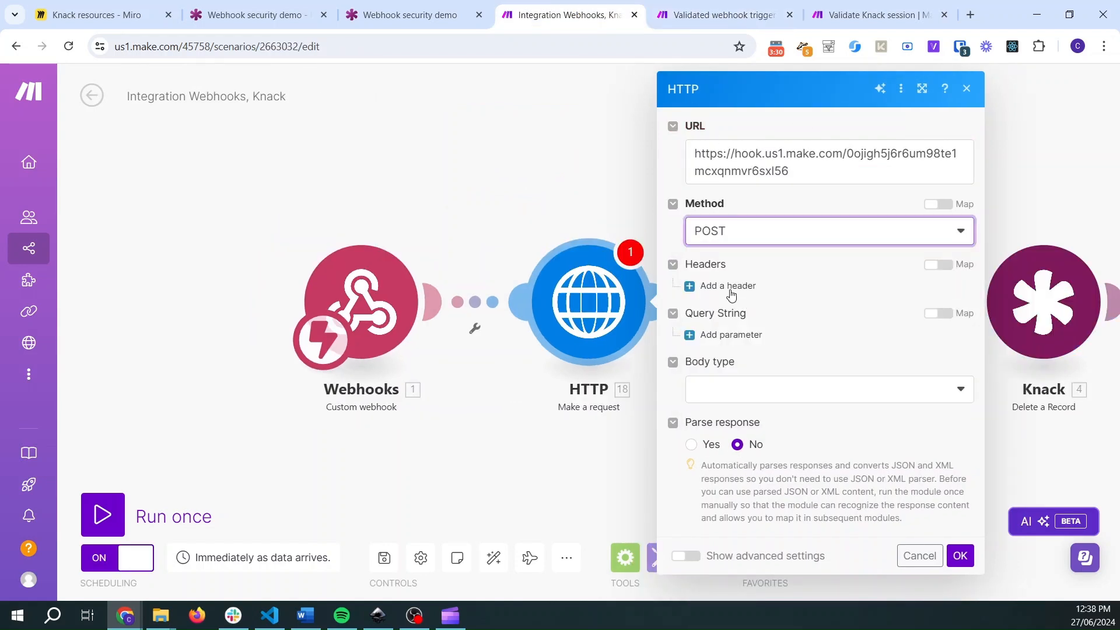
# - Try adding a header item that maps the webhook's Headers[] as its name, undoing and repasting the URL
pyautogui.click(720, 286)
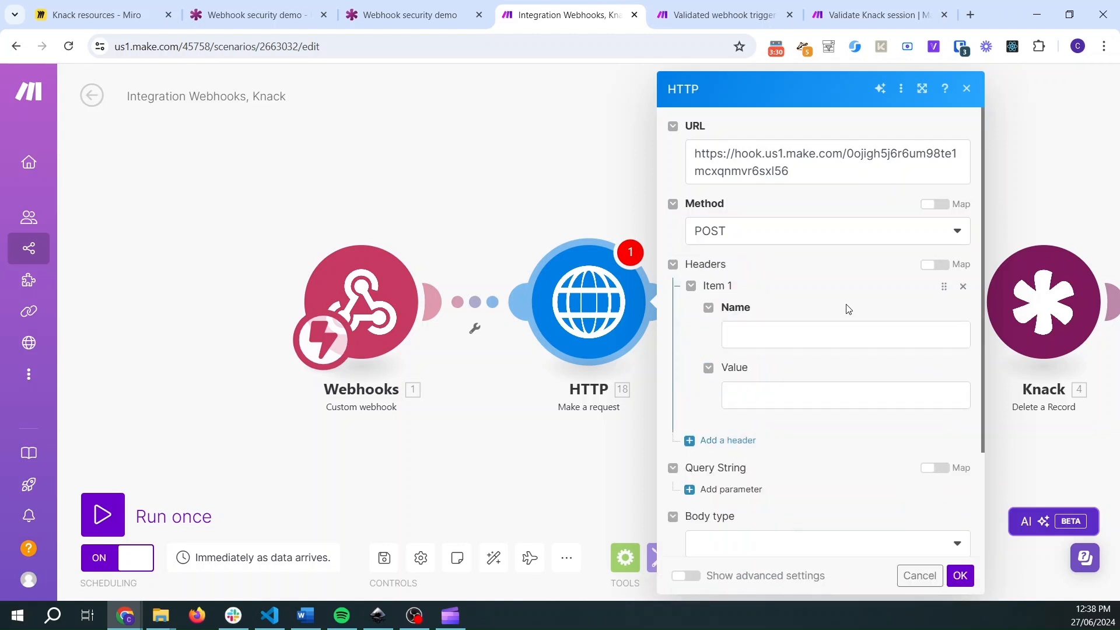
pyautogui.click(846, 333)
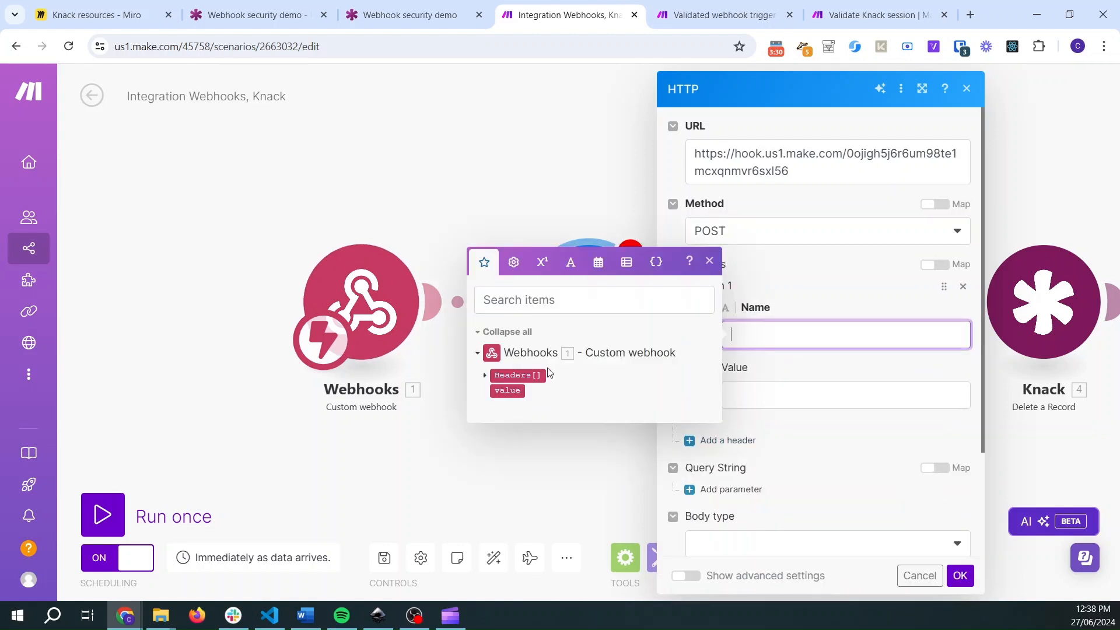
pyautogui.click(515, 377)
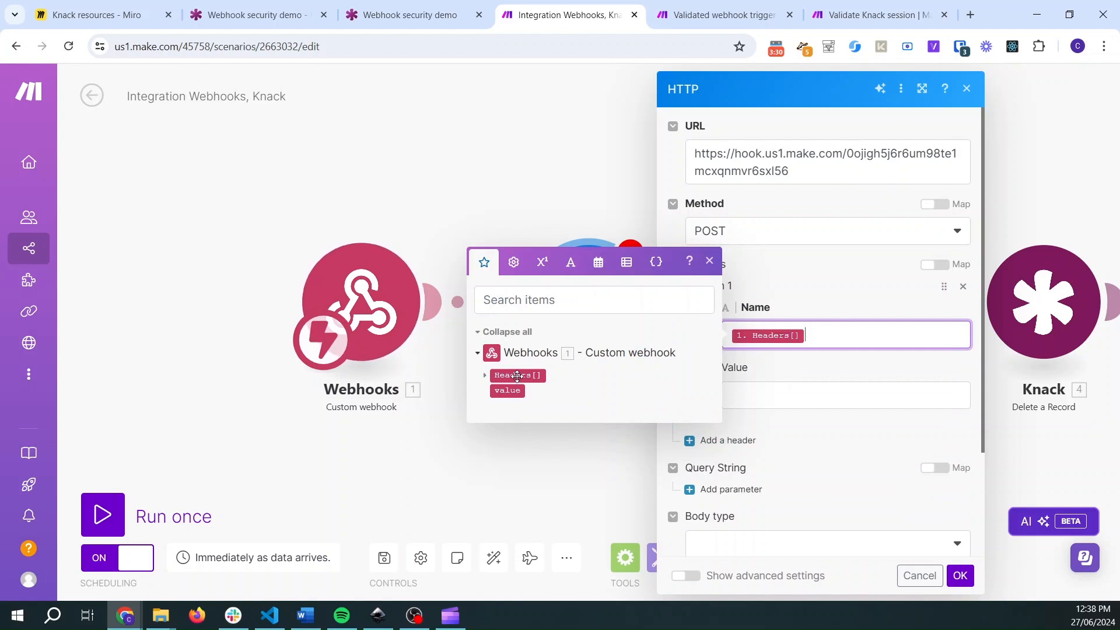
pyautogui.click(863, 298)
pyautogui.hotkey('ctrl', 'z')
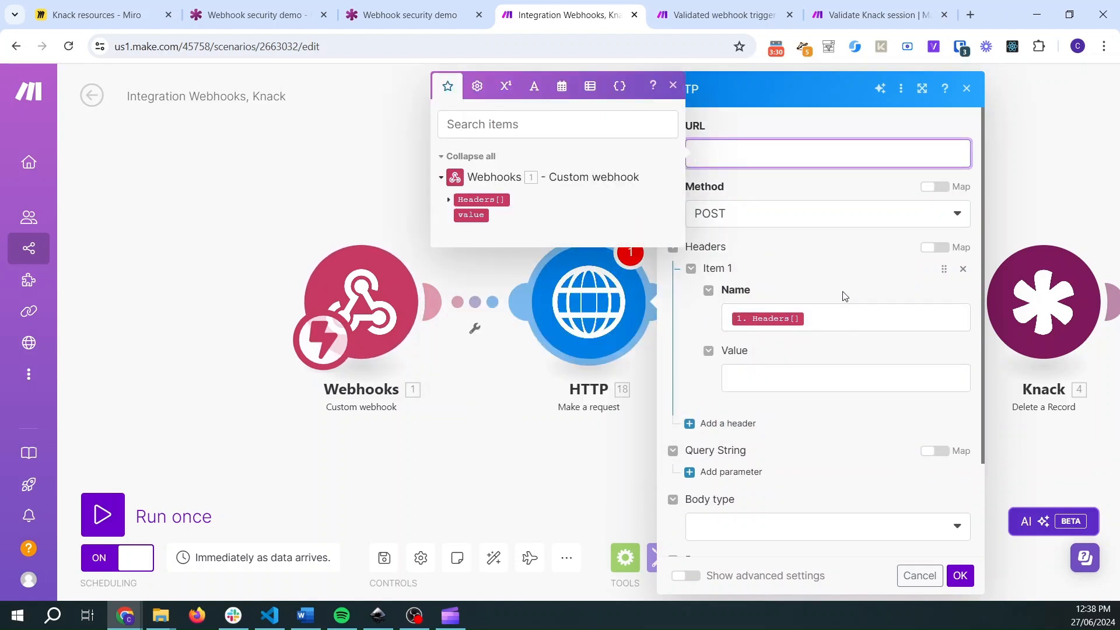
pyautogui.hotkey('ctrl', 'v')
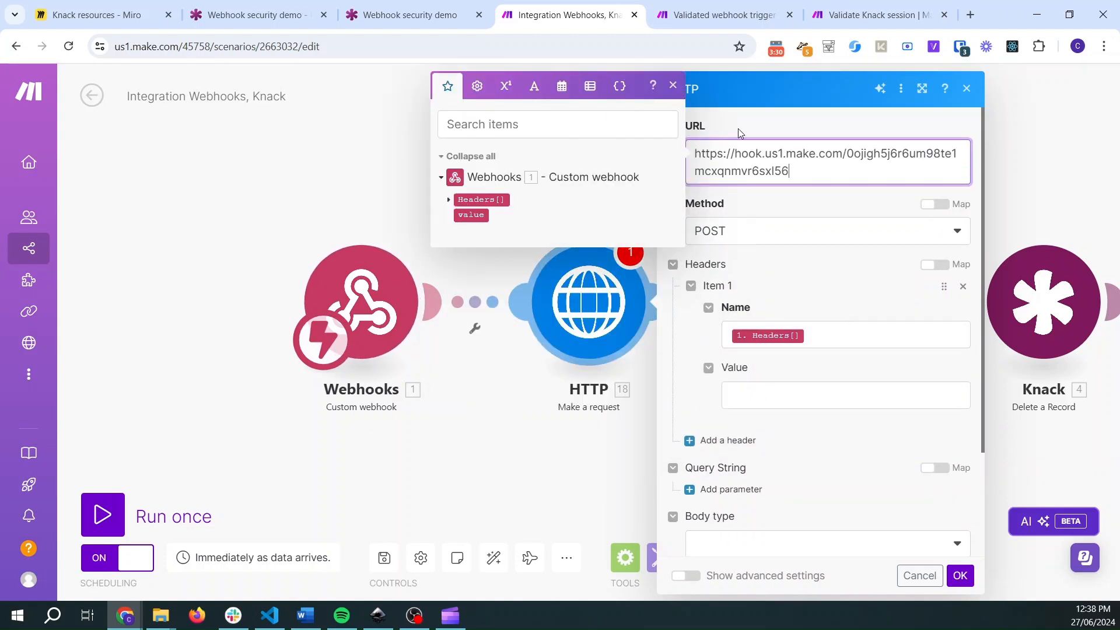
# - Switch the HTTP module's headers to map mode and map the trigger webhook's Headers[] array into them
pyautogui.click(867, 292)
pyautogui.click(933, 266)
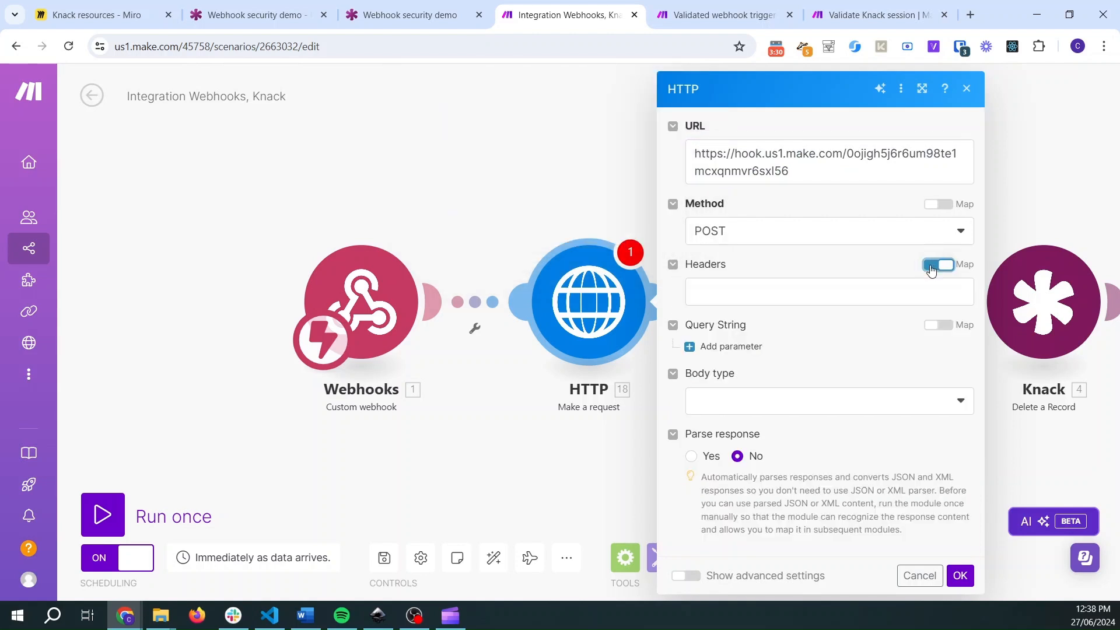
pyautogui.click(798, 292)
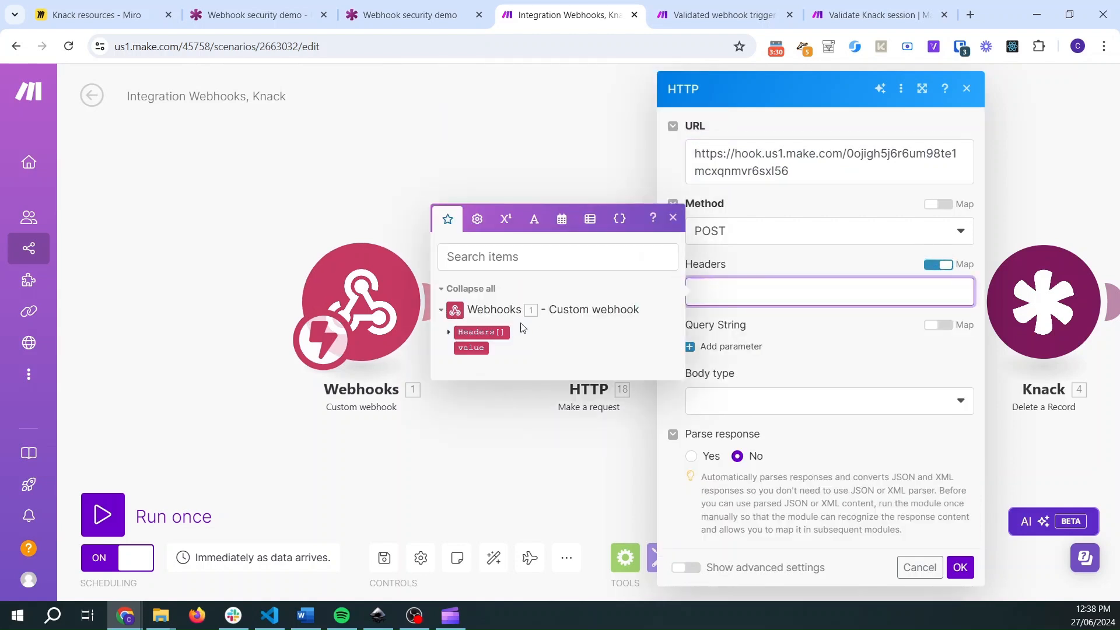
pyautogui.click(482, 332)
pyautogui.click(742, 98)
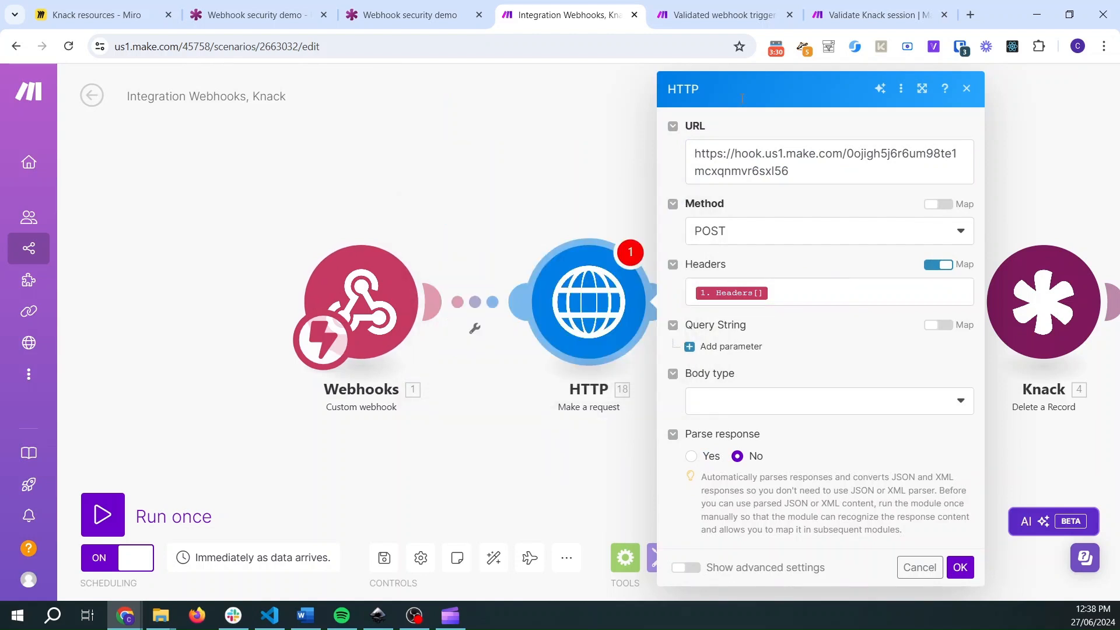
# - Compare with the starter's HTTP settings and confirm the new HTTP module
pyautogui.click(712, 15)
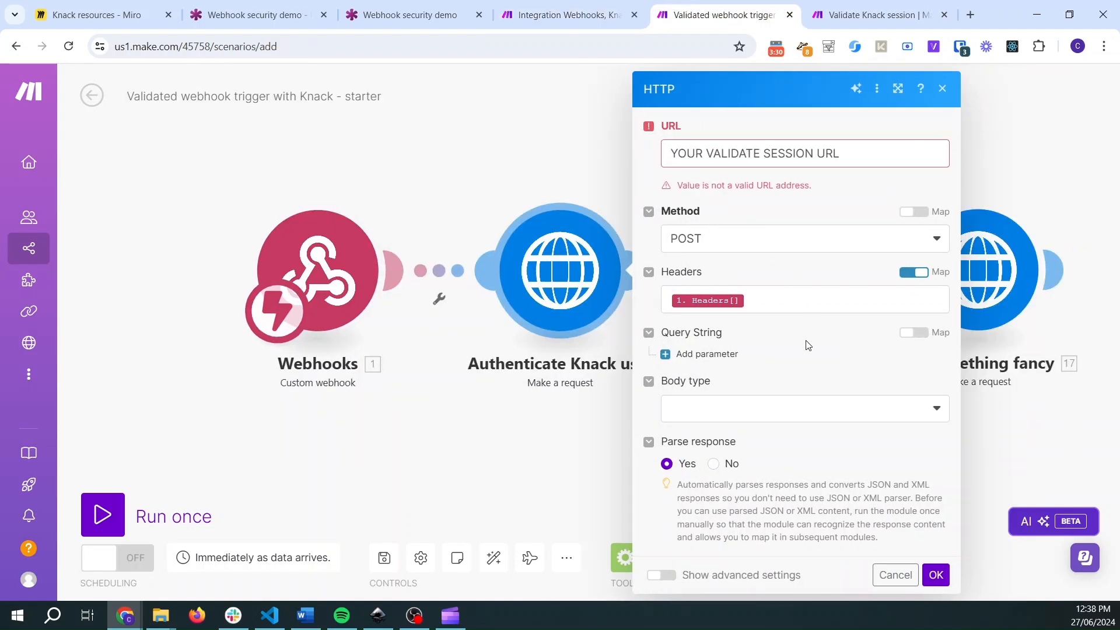
pyautogui.click(558, 11)
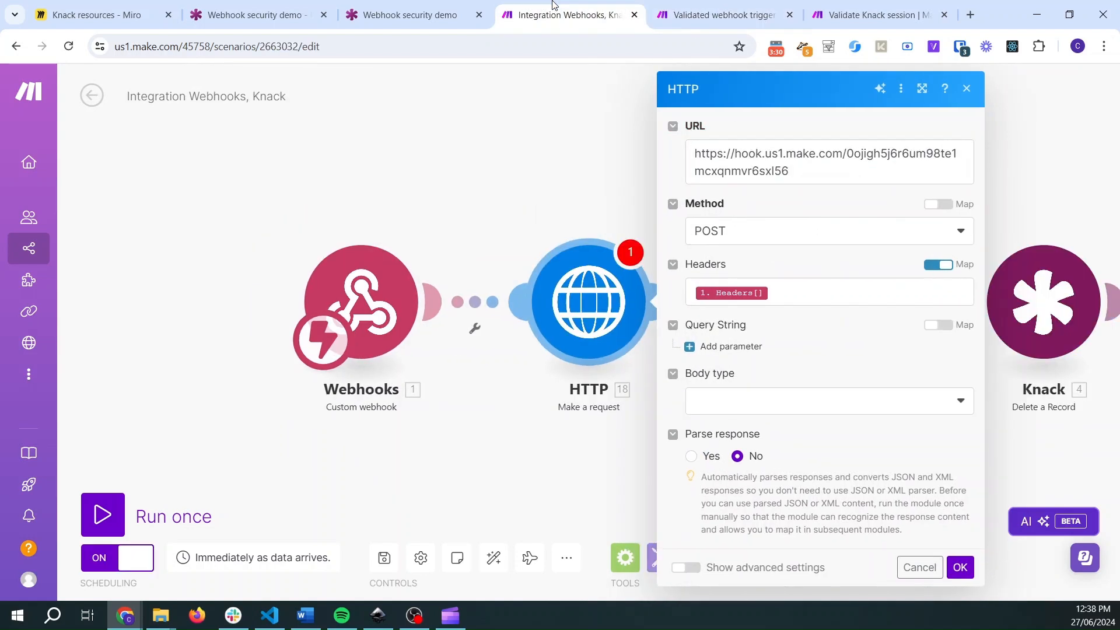
pyautogui.click(961, 567)
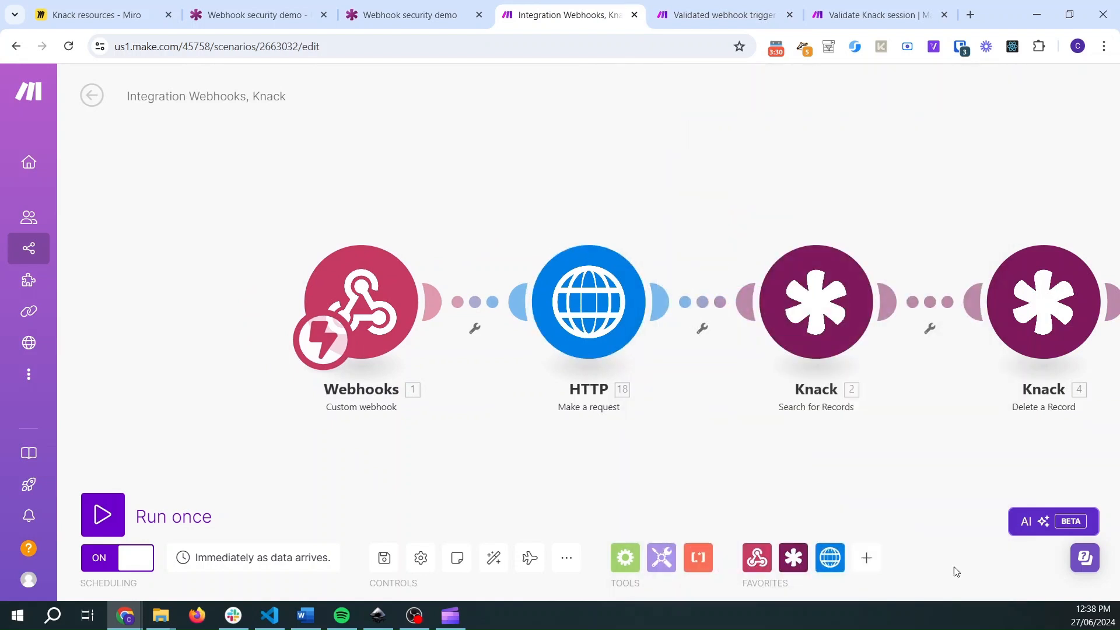
# - Open the starter scenario's filter after the Authenticate Knack user module to view its label and condition
pyautogui.click(699, 6)
pyautogui.click(551, 99)
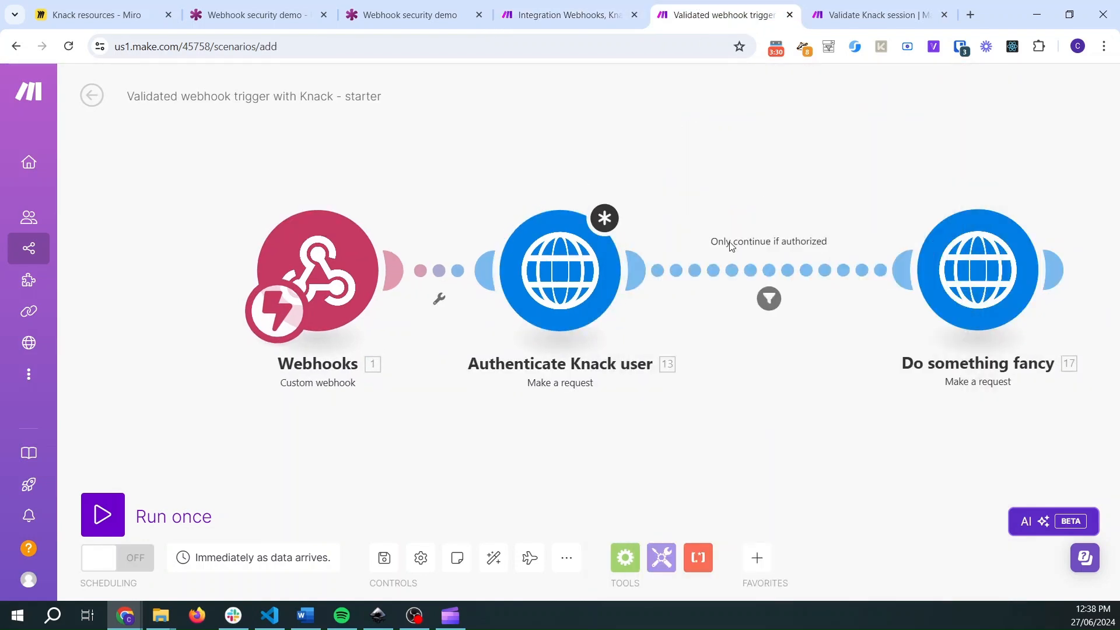
pyautogui.moveTo(785, 222); pyautogui.dragTo(550, 218)
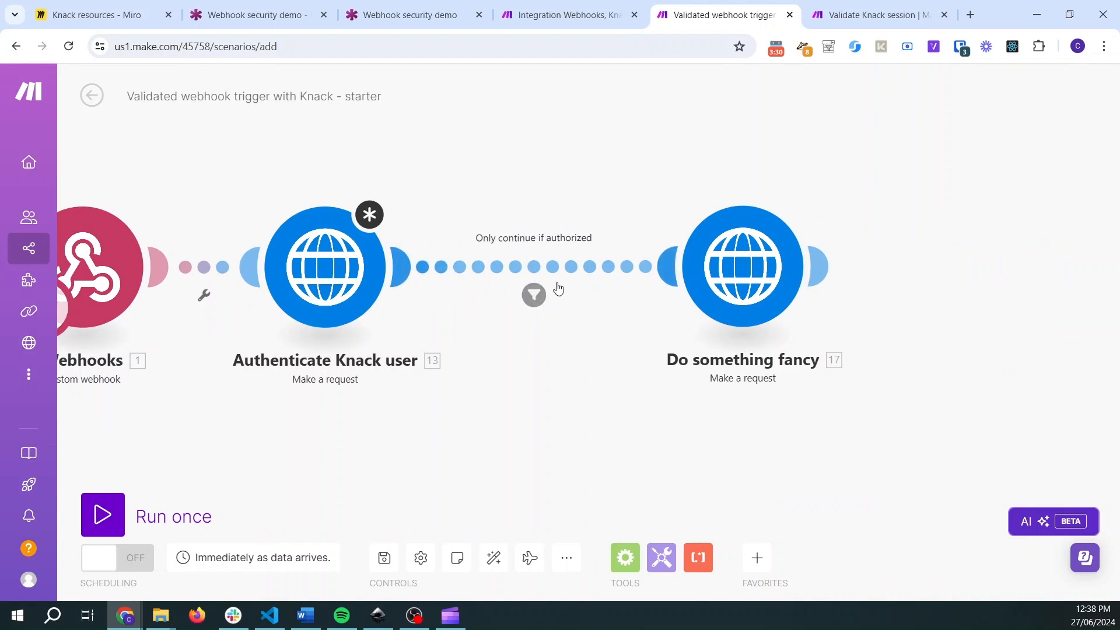
pyautogui.click(535, 297)
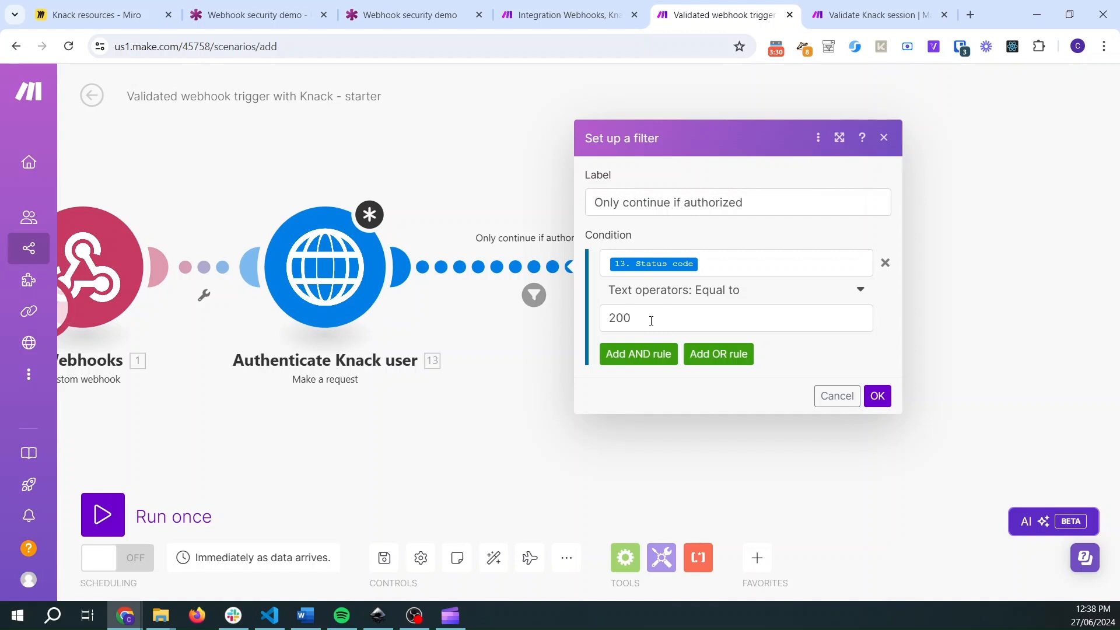
# - Inspect the status and body of each webhook response module on the Validate Knack session router branches
pyautogui.click(858, 15)
pyautogui.click(768, 454)
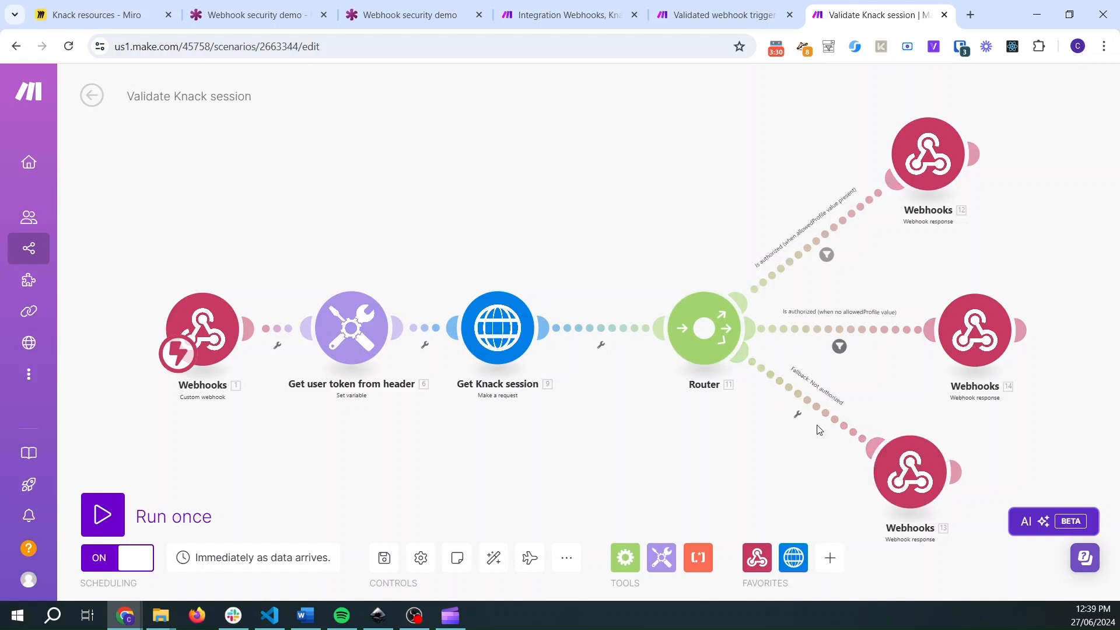
pyautogui.click(898, 453)
pyautogui.moveTo(603, 440); pyautogui.dragTo(585, 441)
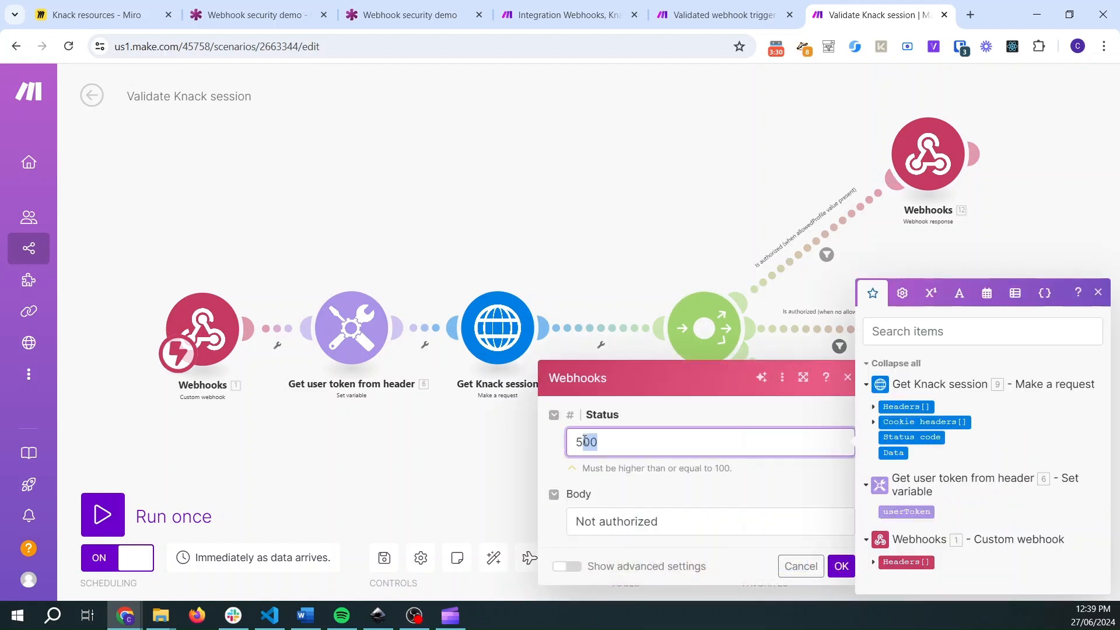
pyautogui.click(619, 219)
pyautogui.click(923, 151)
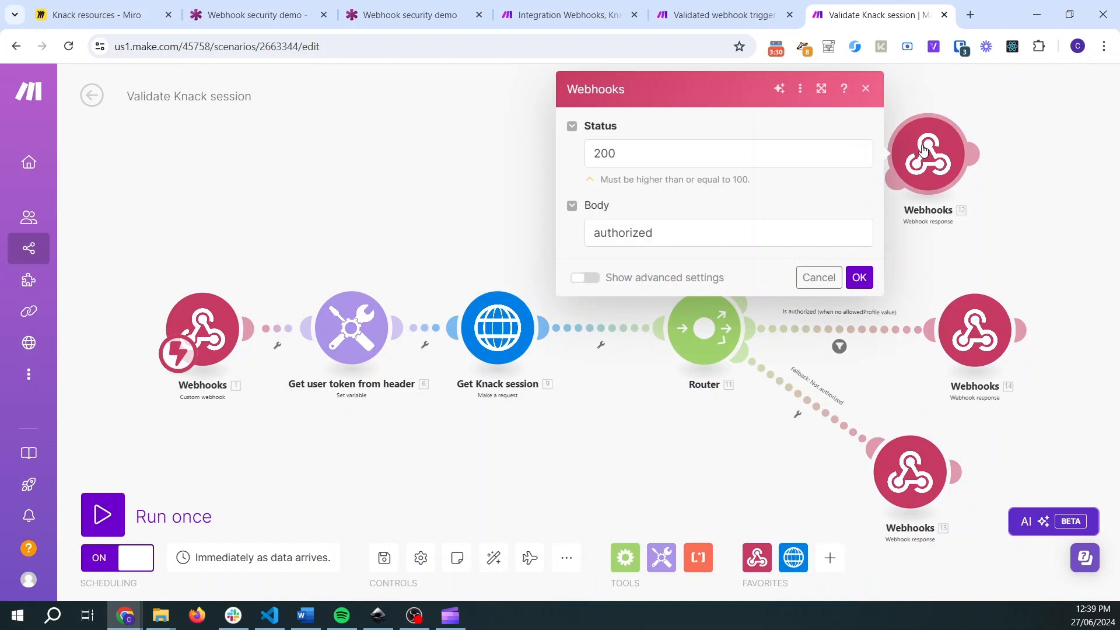
pyautogui.click(976, 338)
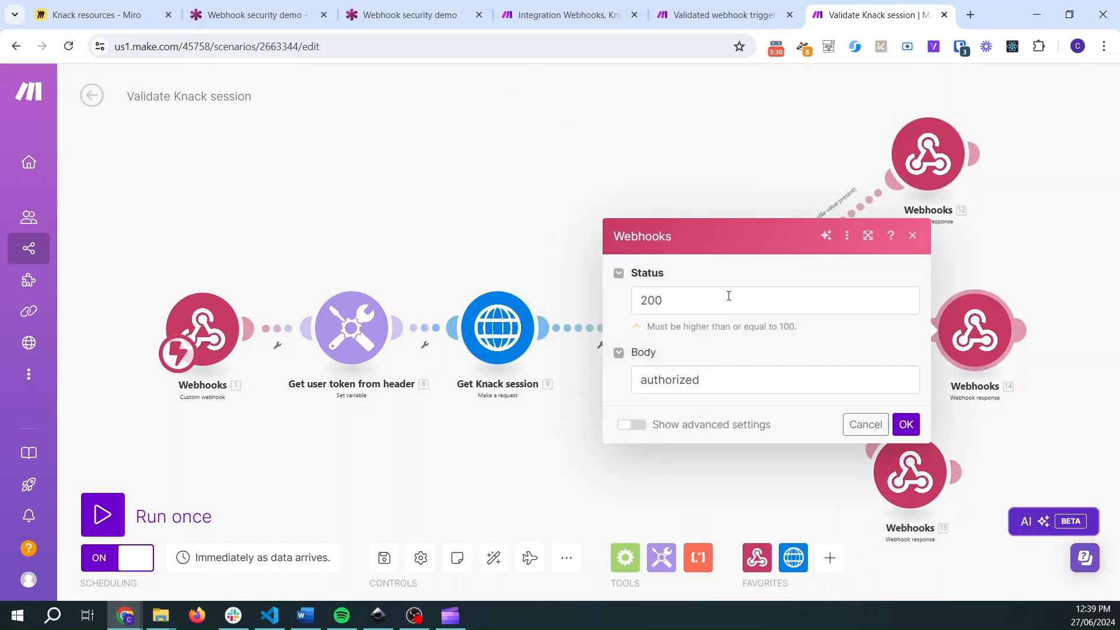
pyautogui.click(702, 170)
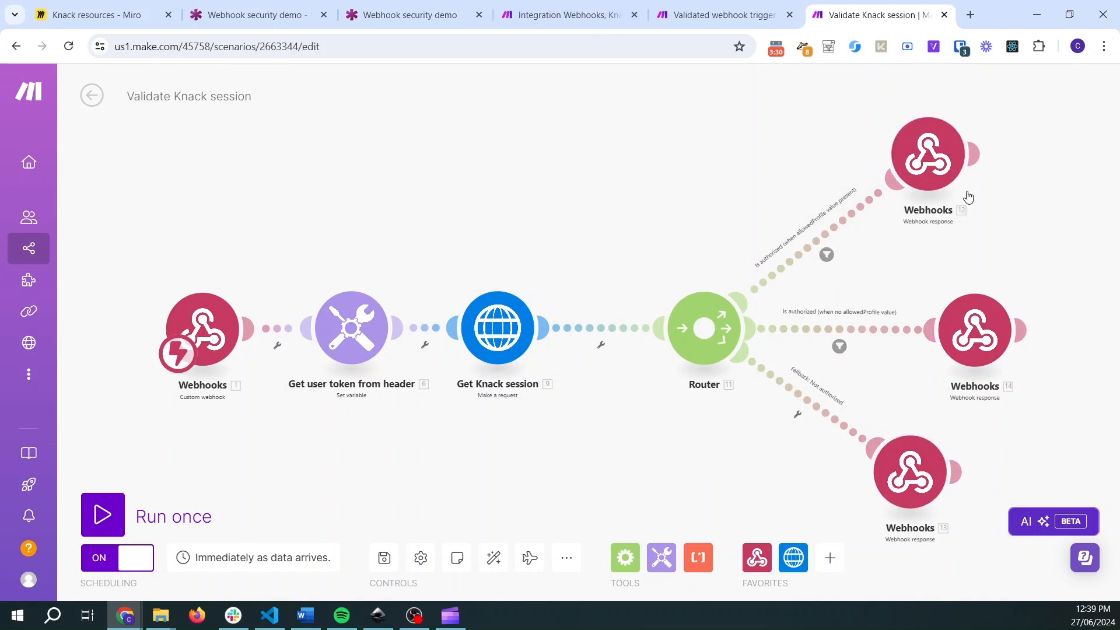
# - Make room and set up a filter on the link between the HTTP module and the Knack Search for Records module
pyautogui.click(619, 12)
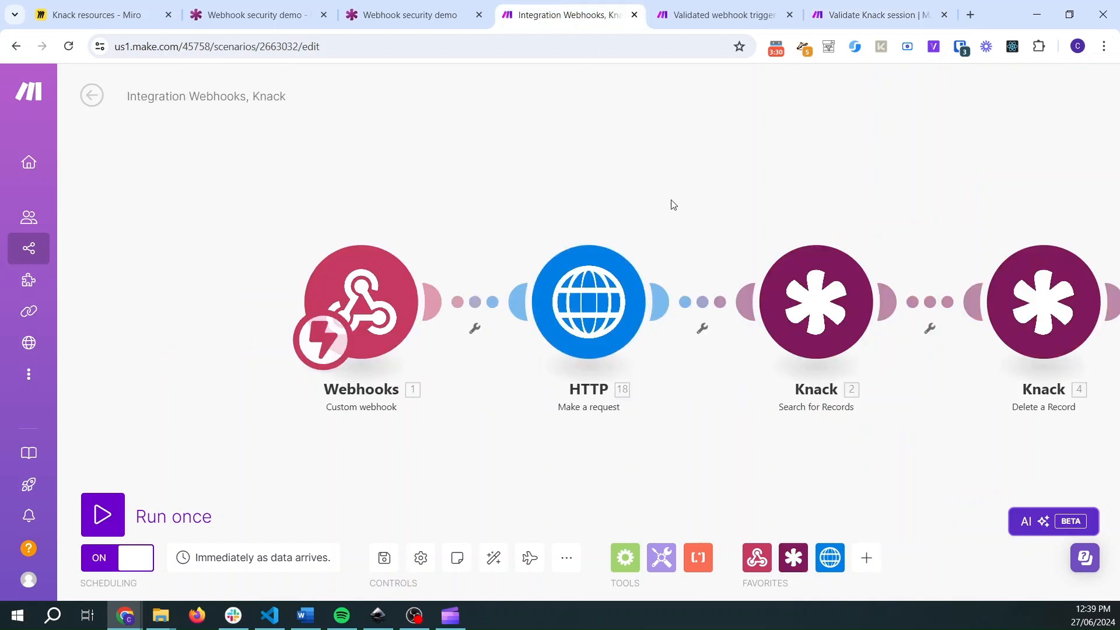
pyautogui.moveTo(909, 290); pyautogui.dragTo(1038, 286)
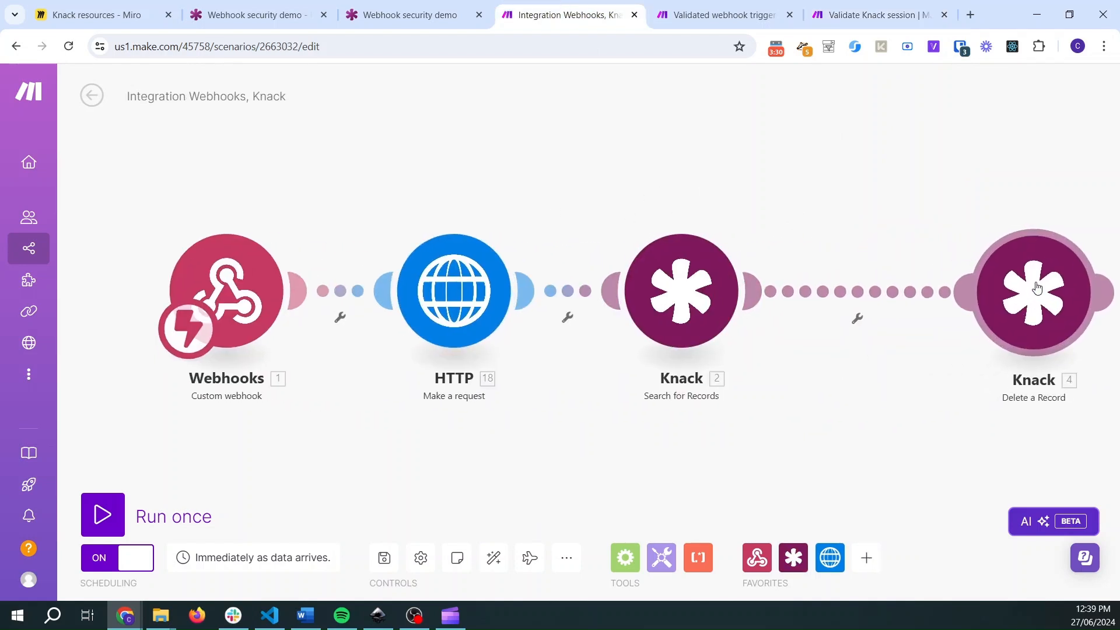
pyautogui.moveTo(702, 297); pyautogui.dragTo(809, 295)
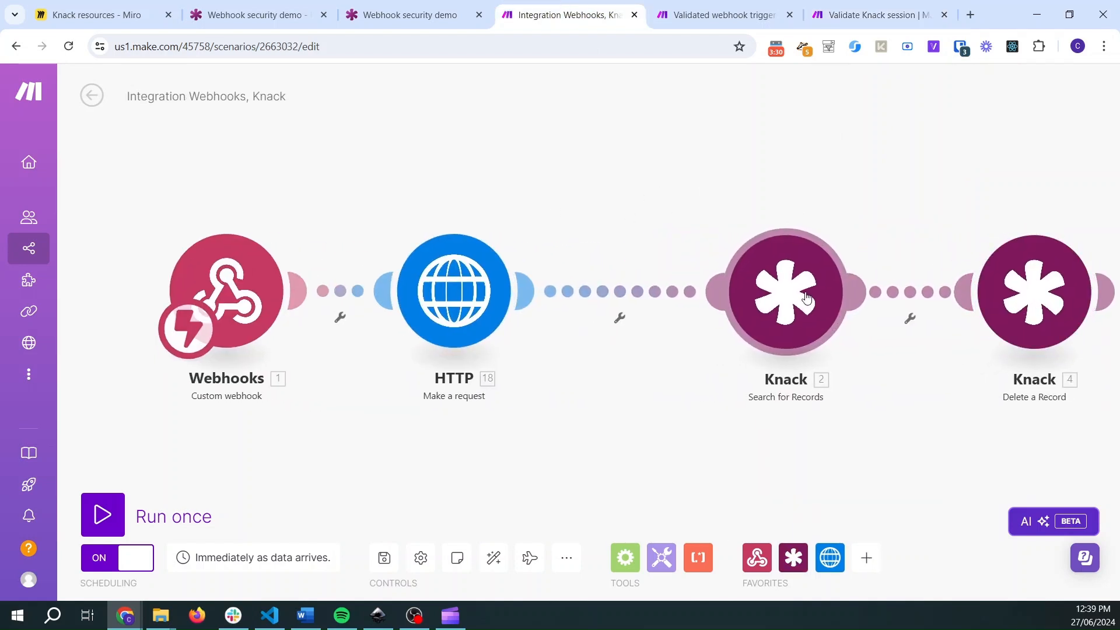
pyautogui.click(621, 318)
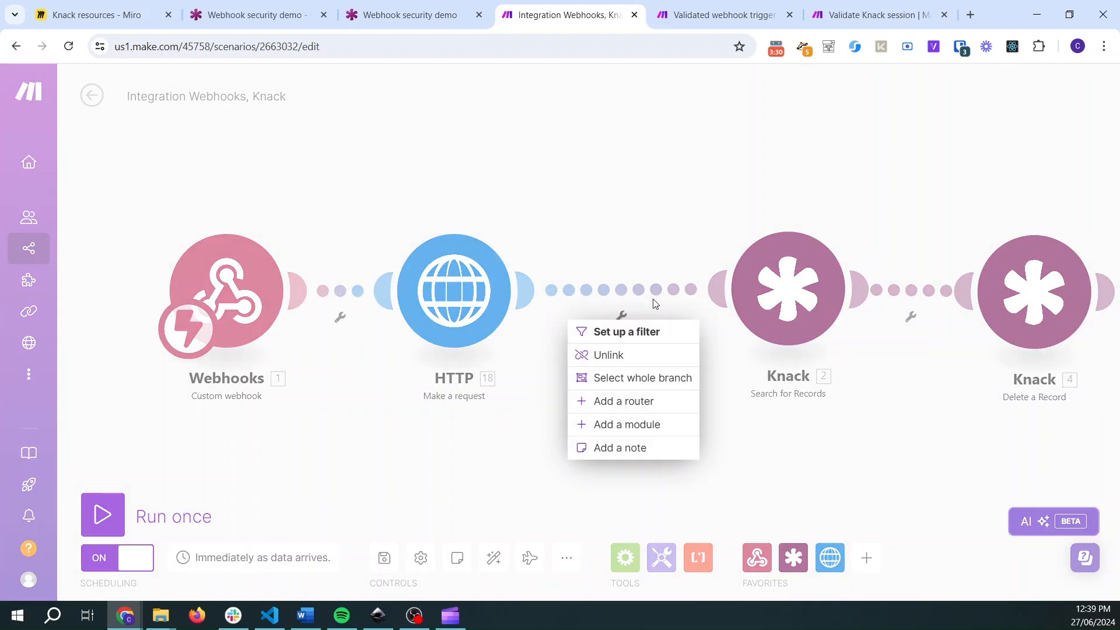
pyautogui.click(629, 331)
# - Copy the starter filter's label and paste it as the new filter's label, Only continue if authorized
pyautogui.click(703, 18)
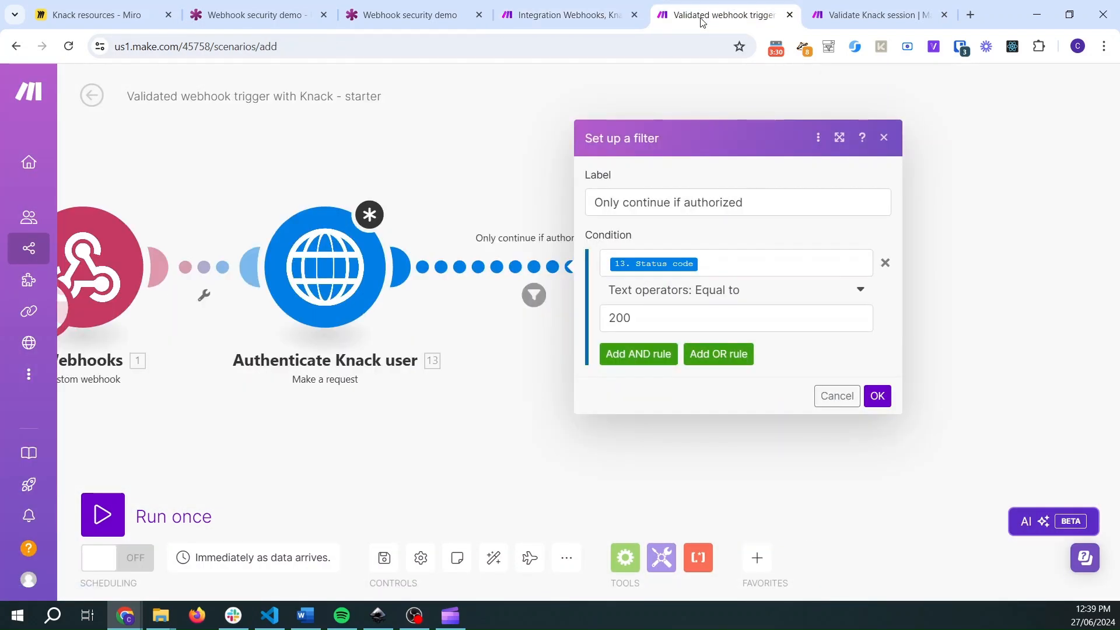
pyautogui.tripleClick(710, 199)
pyautogui.hotkey('ctrl', 'c')
pyautogui.hotkey('ctrl', 'pageup')
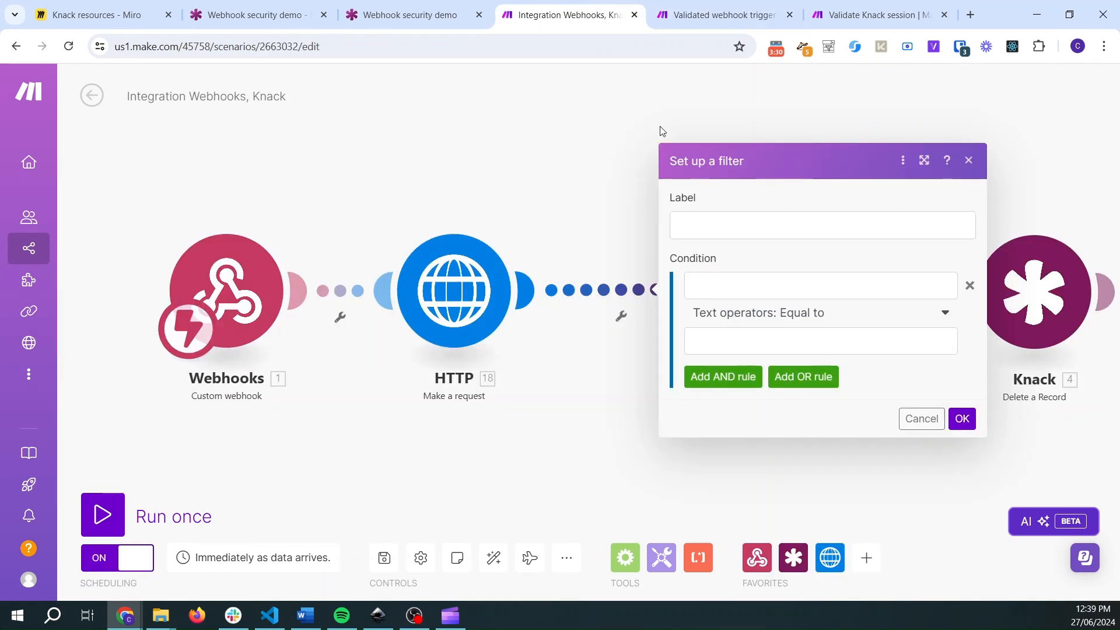
pyautogui.hotkey('ctrl', 'v')
# - Map the HTTP module's Status code into the filter condition's first operand
pyautogui.hotkey('ctrl', 'pagedown')
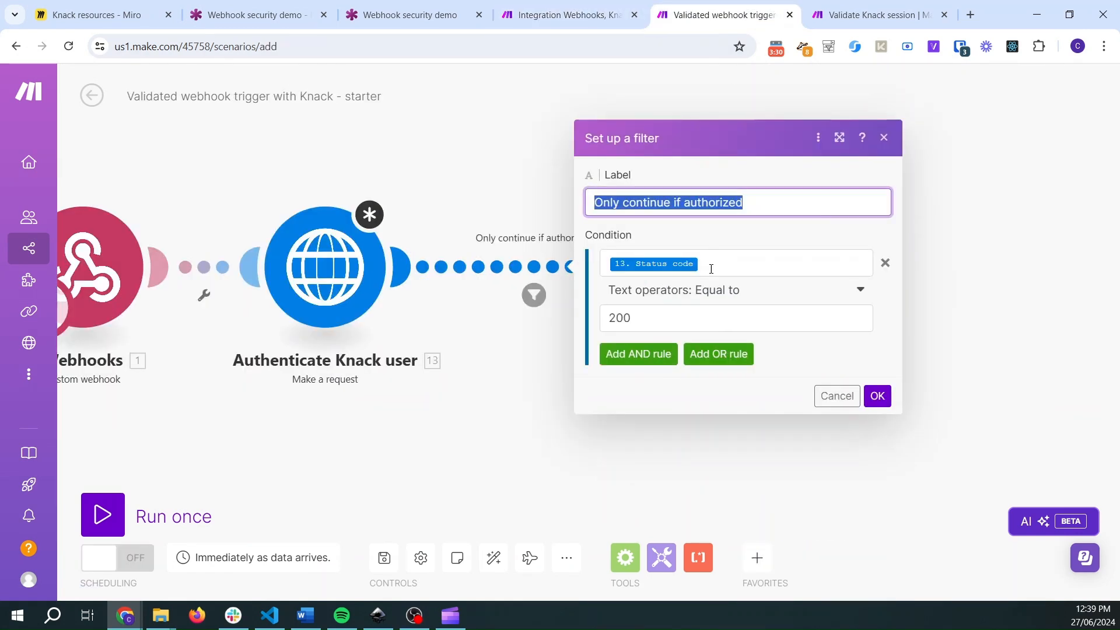
pyautogui.hotkey('ctrl', 'pageup')
pyautogui.click(712, 287)
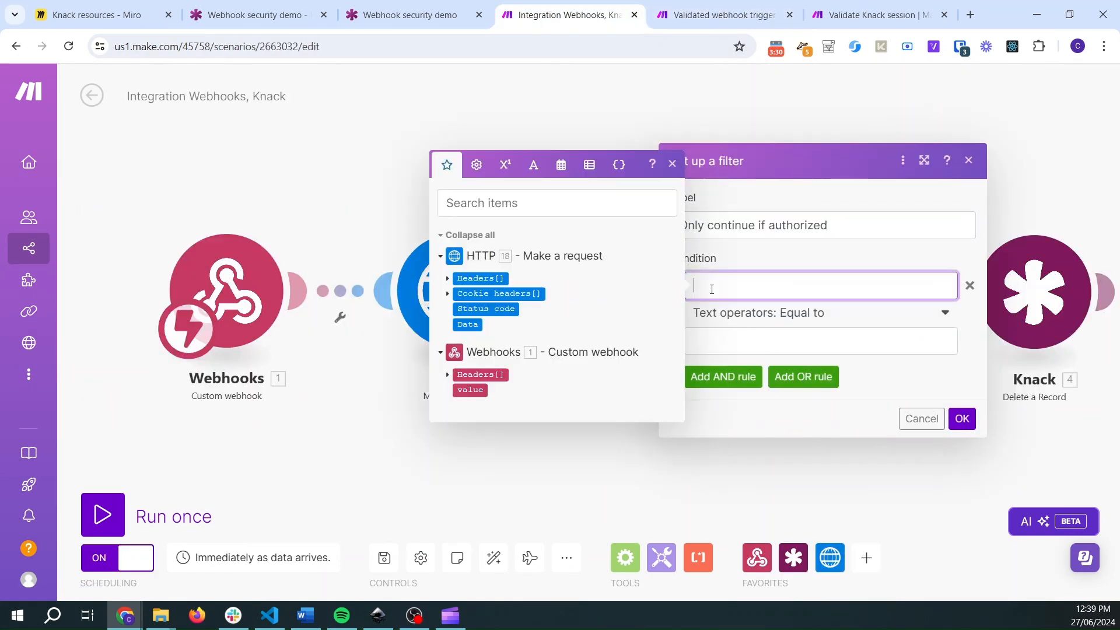
pyautogui.click(508, 309)
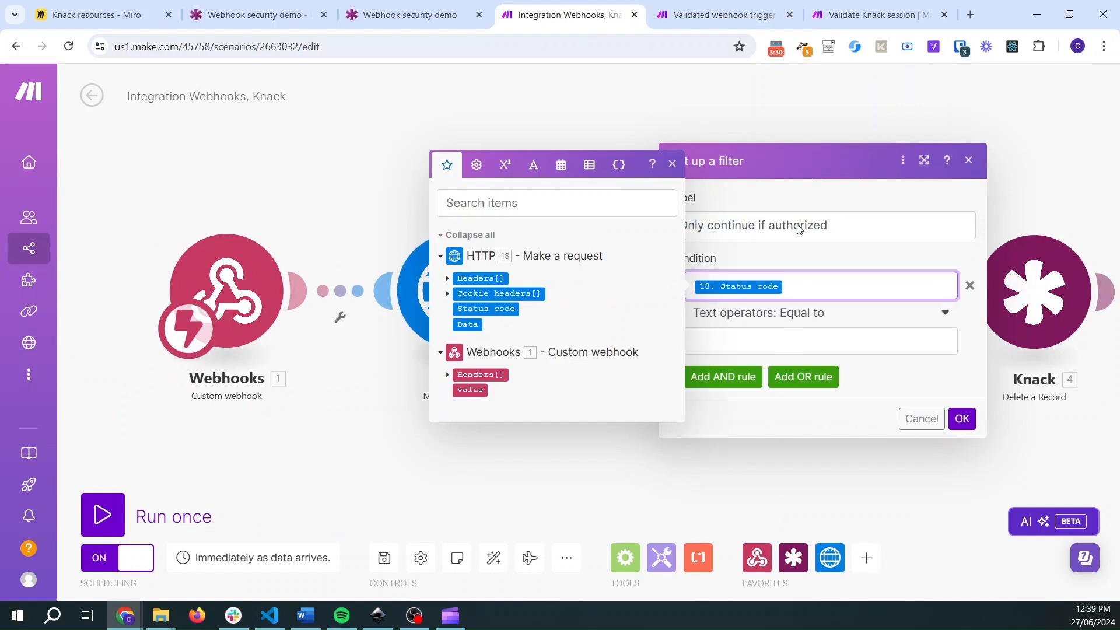
# - Set the filter condition's comparison value to 200 and save the filter
pyautogui.click(712, 16)
pyautogui.click(569, 14)
pyautogui.click(734, 342)
pyautogui.write('200')
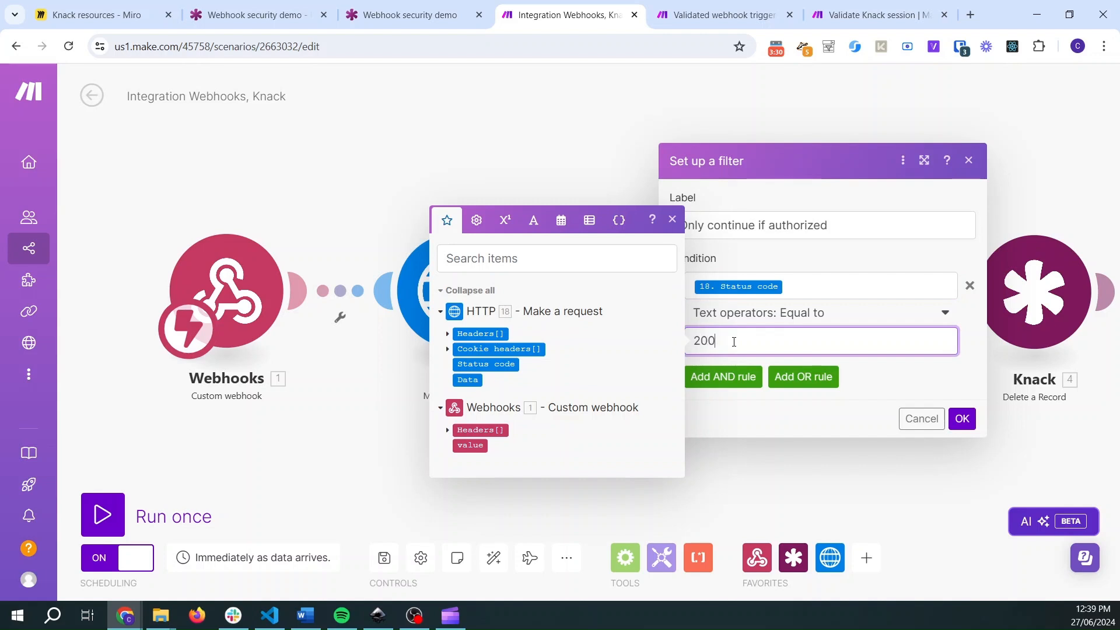
pyautogui.click(963, 419)
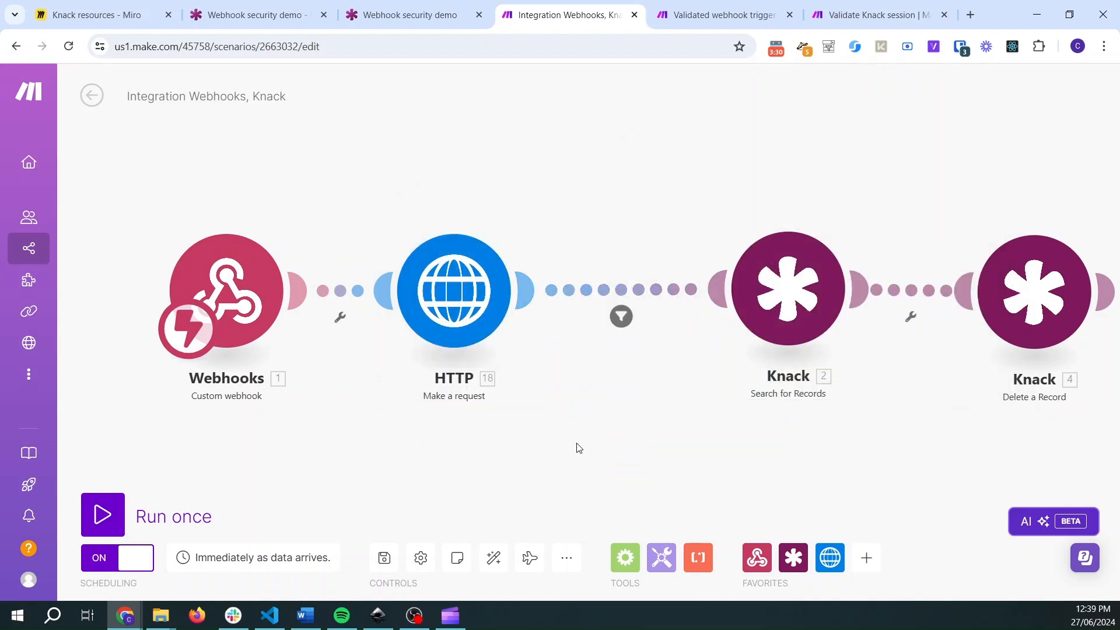
# - Rename the HTTP module to Check if logged in Knack user
pyautogui.rightClick(475, 333)
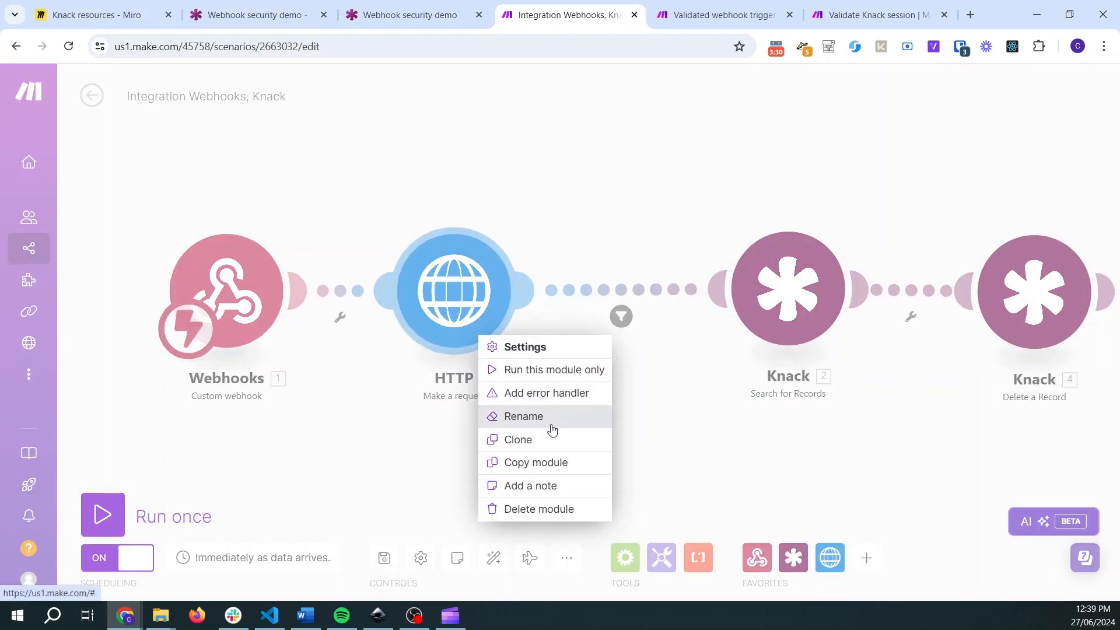
pyautogui.click(549, 418)
pyautogui.write('Check if logged in Knack')
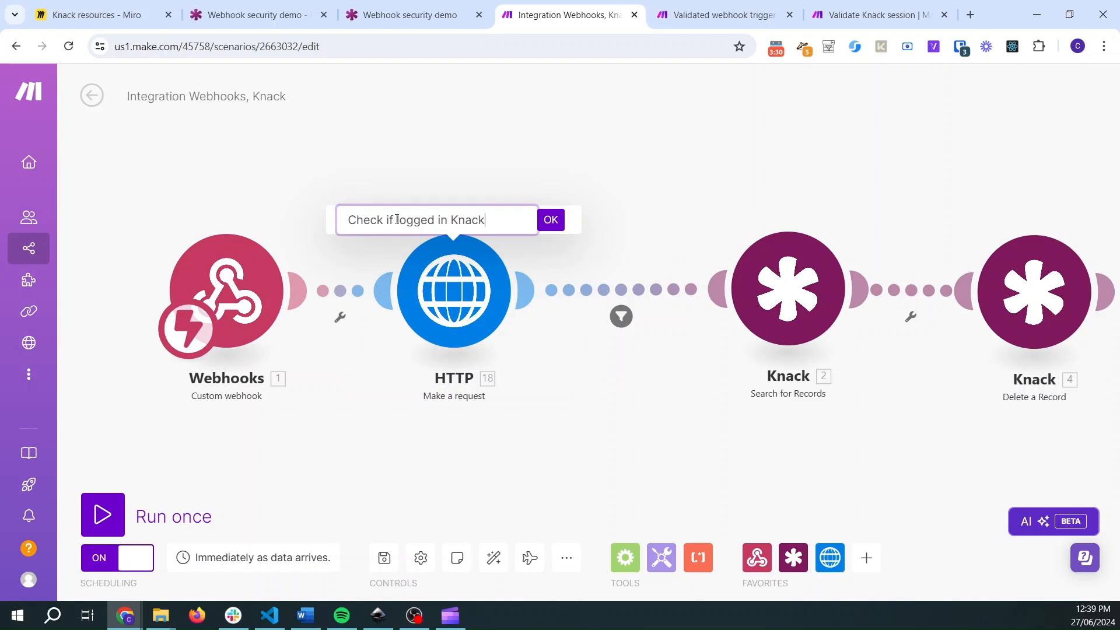
pyautogui.write('user')
pyautogui.click(549, 222)
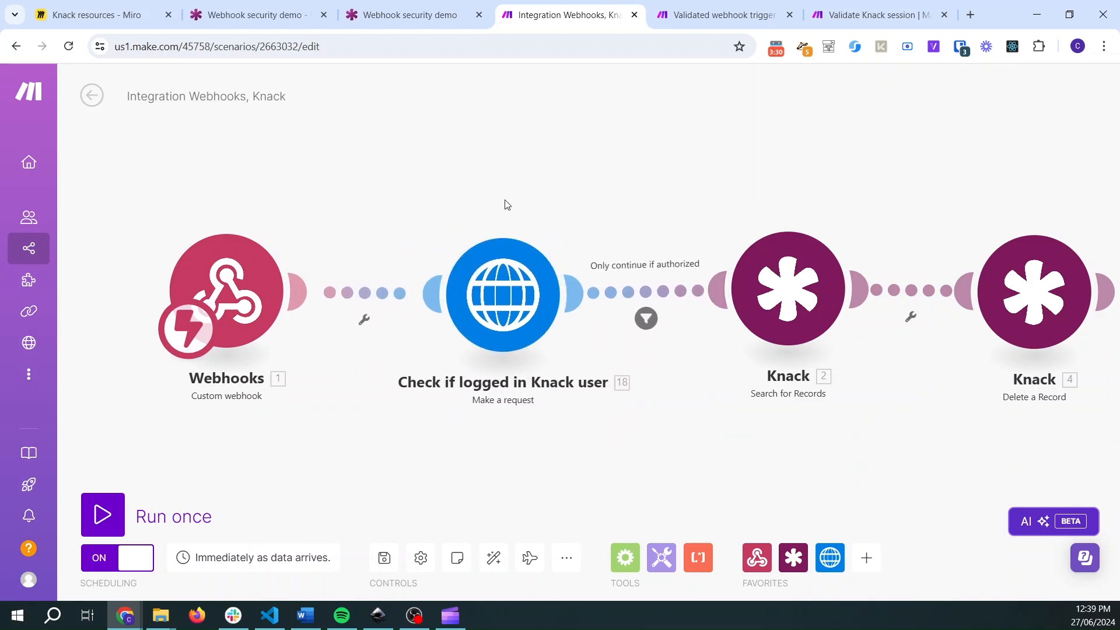
# - Compare the starter scenario and the Validate Knack session scenario with the integration scenario
pyautogui.click(687, 12)
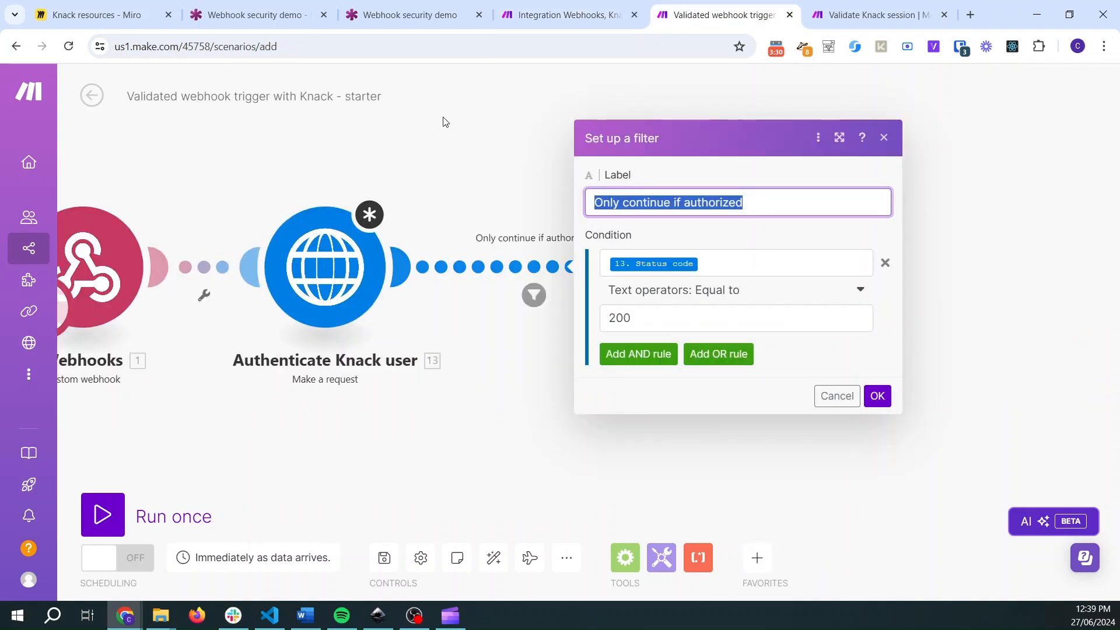
pyautogui.click(436, 149)
pyautogui.scroll(-2, 435, 149)
pyautogui.scroll(-3, 435, 150)
pyautogui.moveTo(342, 360); pyautogui.dragTo(460, 477)
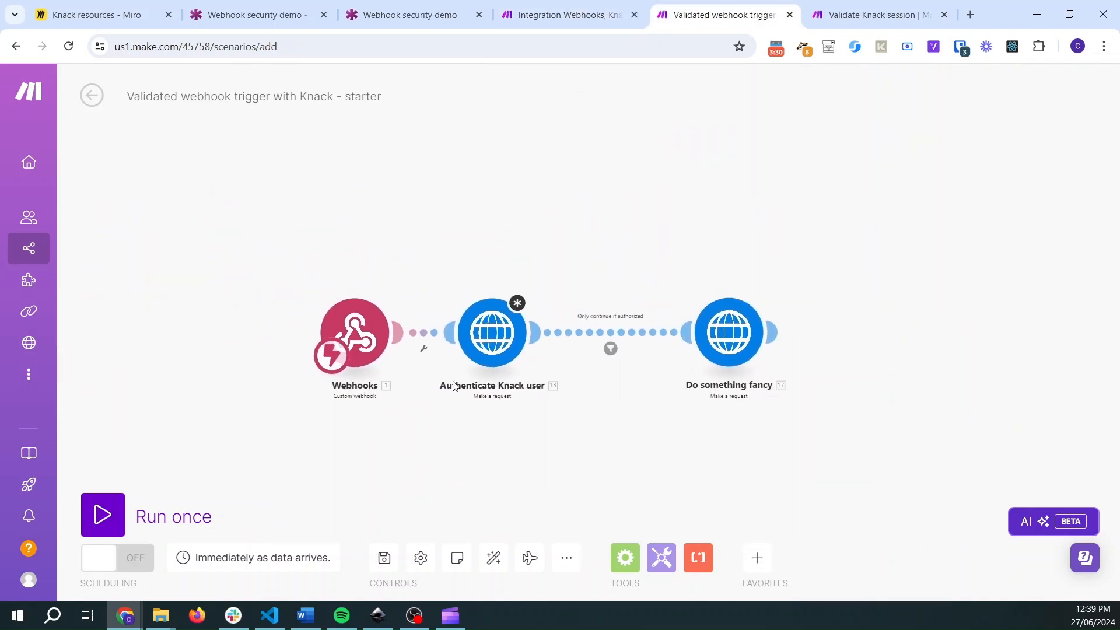
pyautogui.scroll(2, 455, 341)
pyautogui.scroll(1, 462, 345)
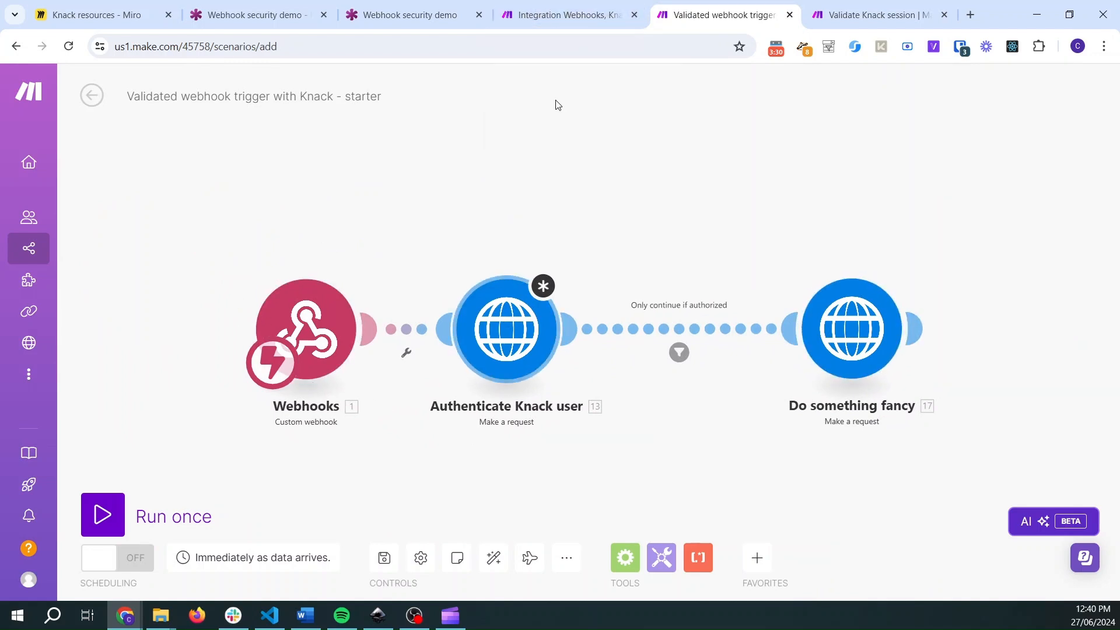
pyautogui.click(554, 16)
pyautogui.click(677, 17)
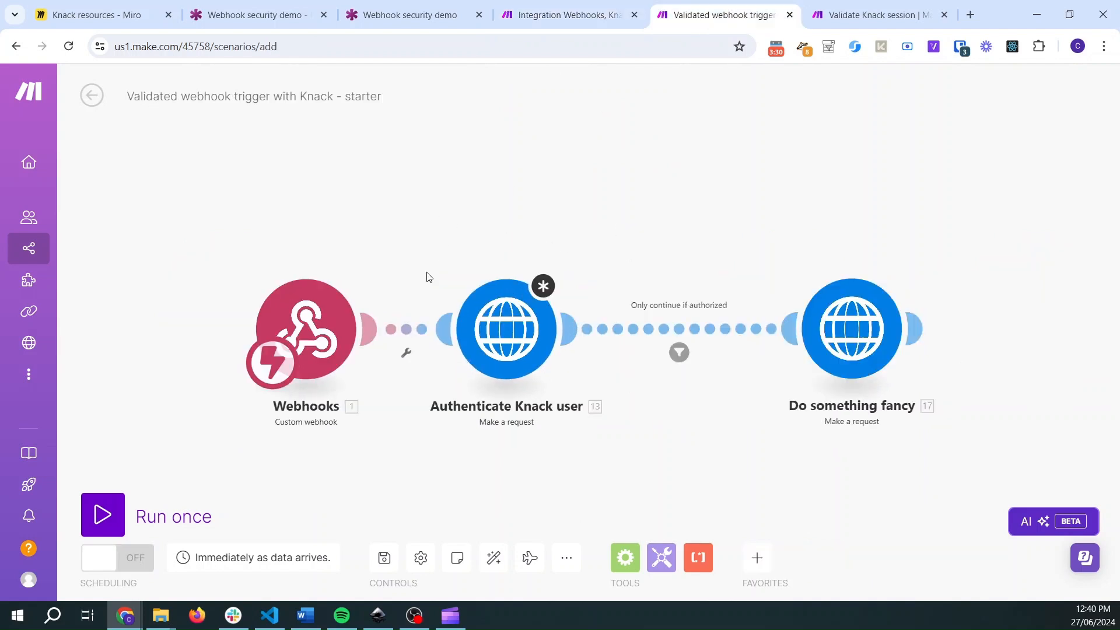
pyautogui.click(537, 20)
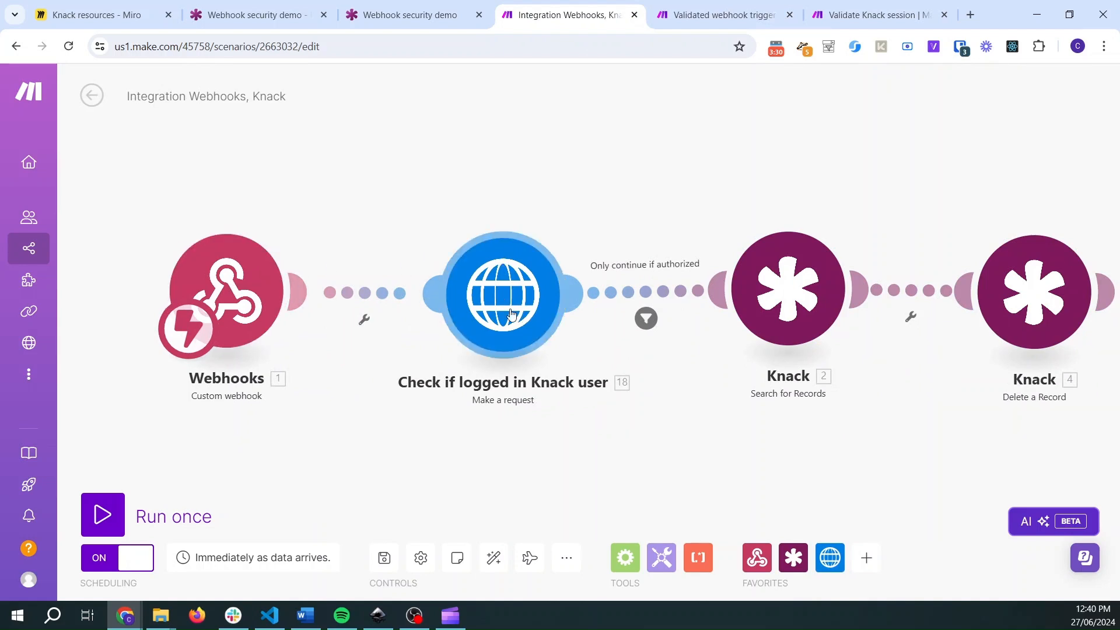
pyautogui.click(850, 8)
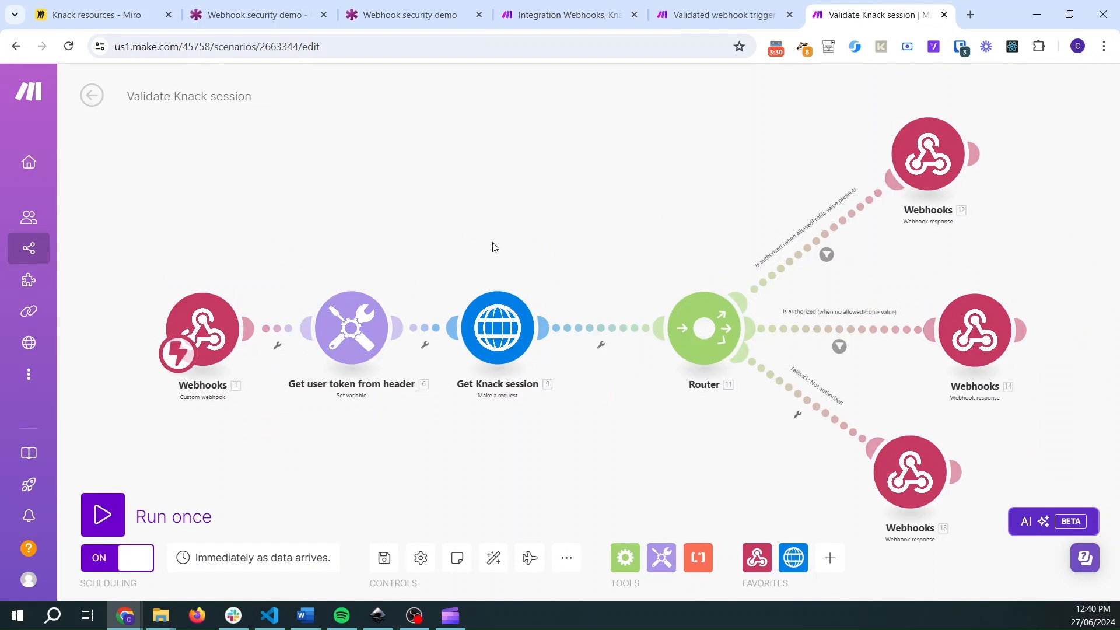
pyautogui.click(547, 7)
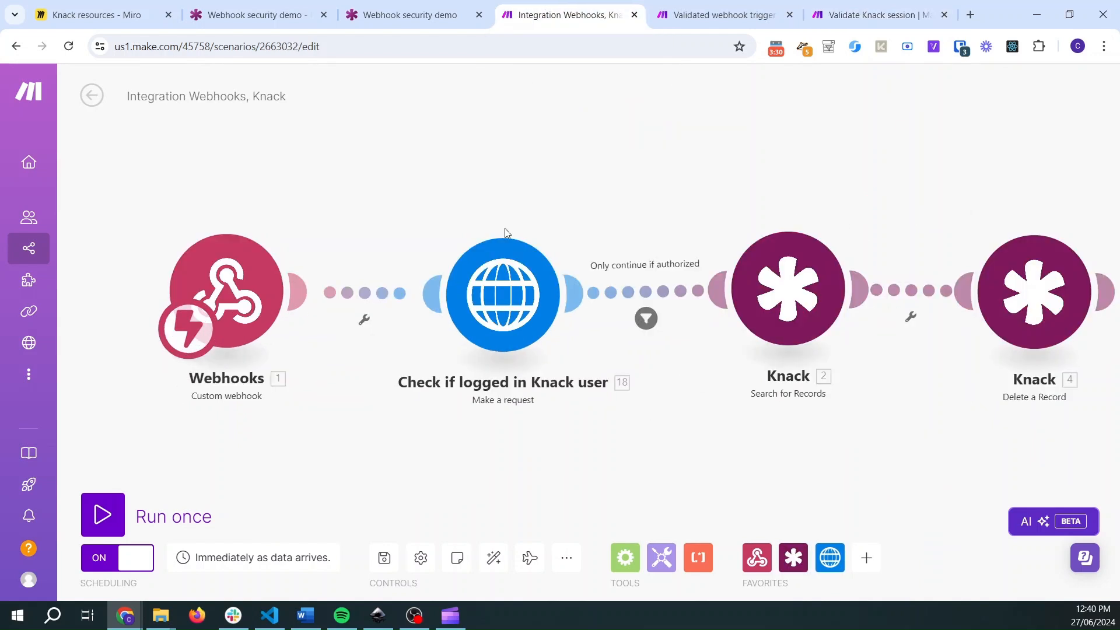
# - Review the HTTP module's settings and the Only continue if authorized filter's label and condition
pyautogui.click(484, 315)
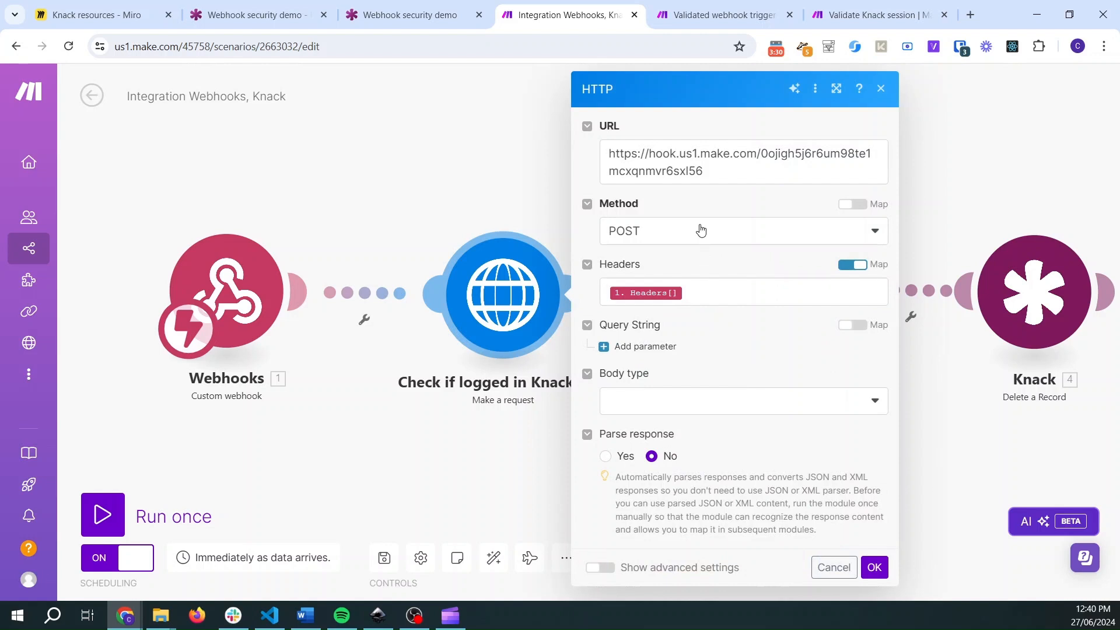
pyautogui.click(881, 89)
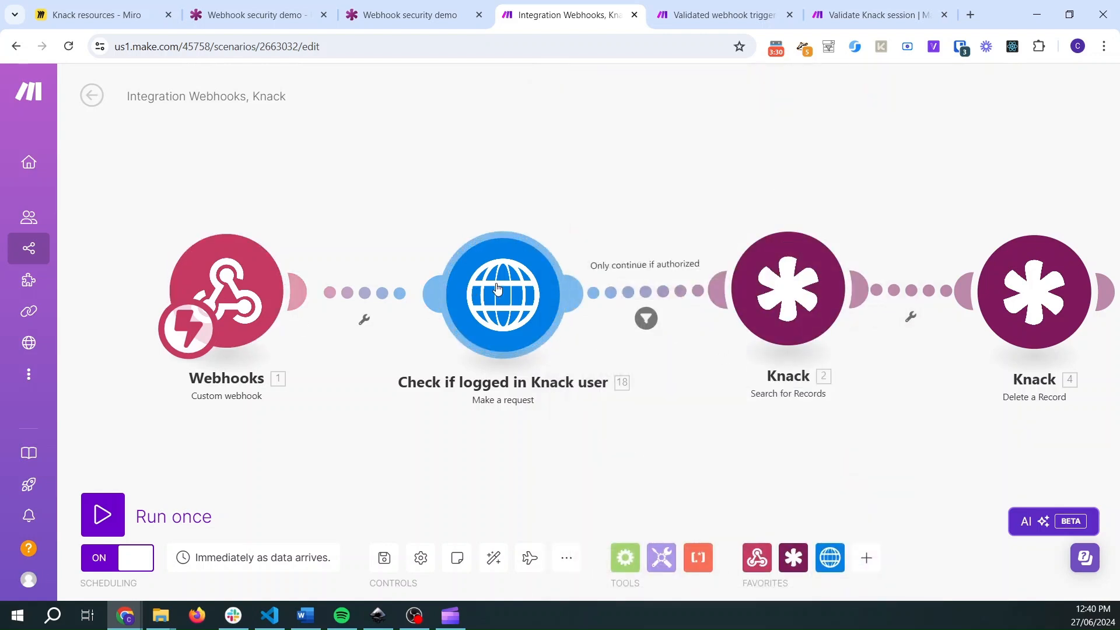
pyautogui.moveTo(489, 287); pyautogui.dragTo(475, 286)
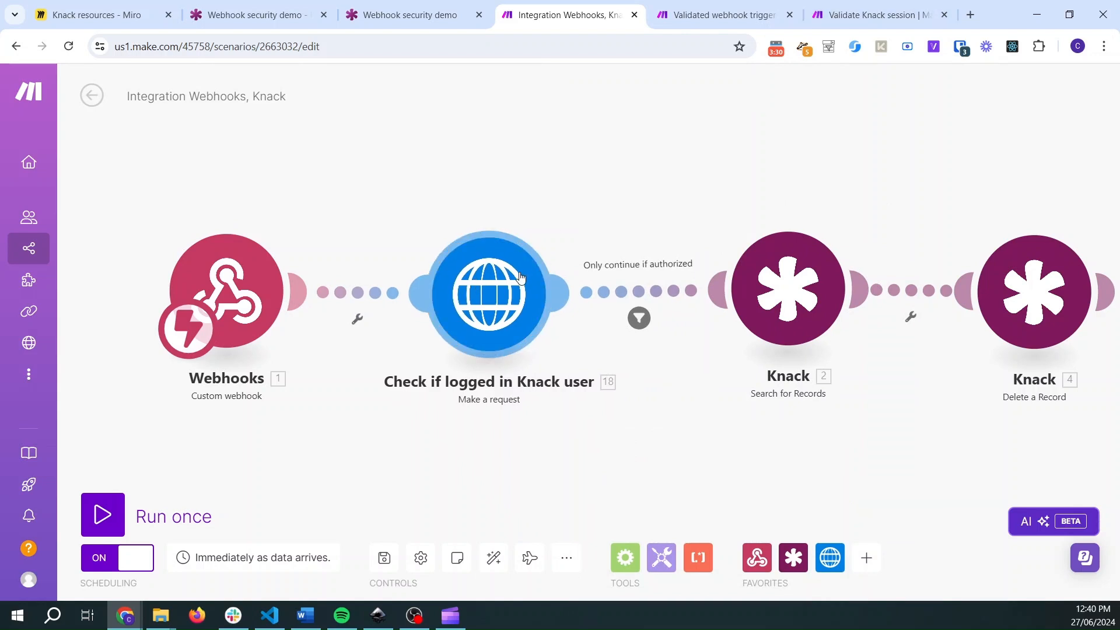
pyautogui.click(656, 288)
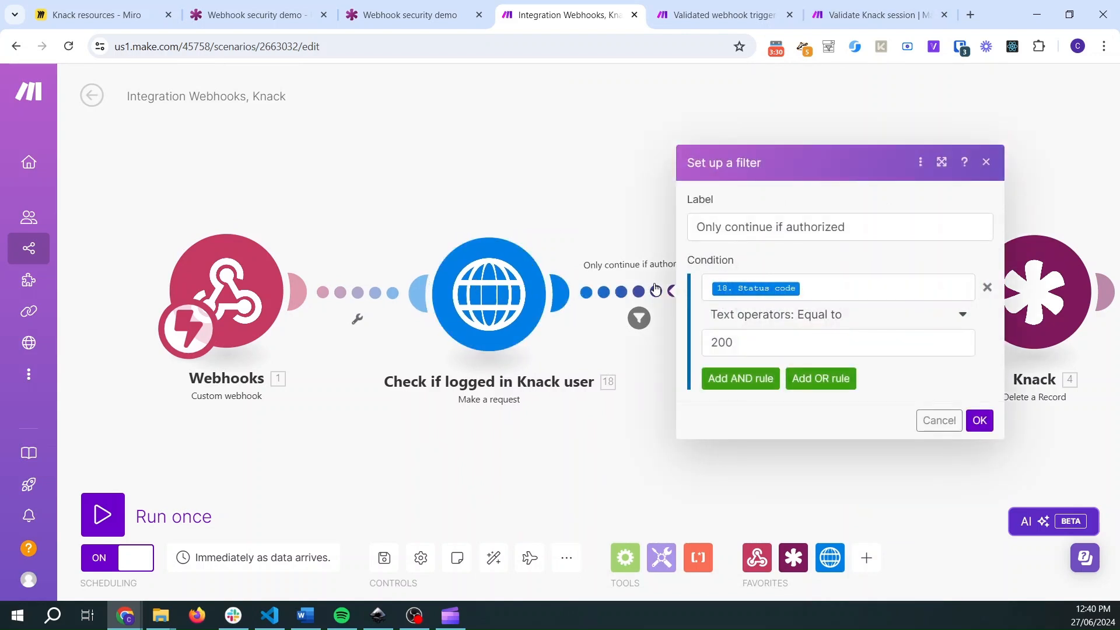
pyautogui.doubleClick(723, 344)
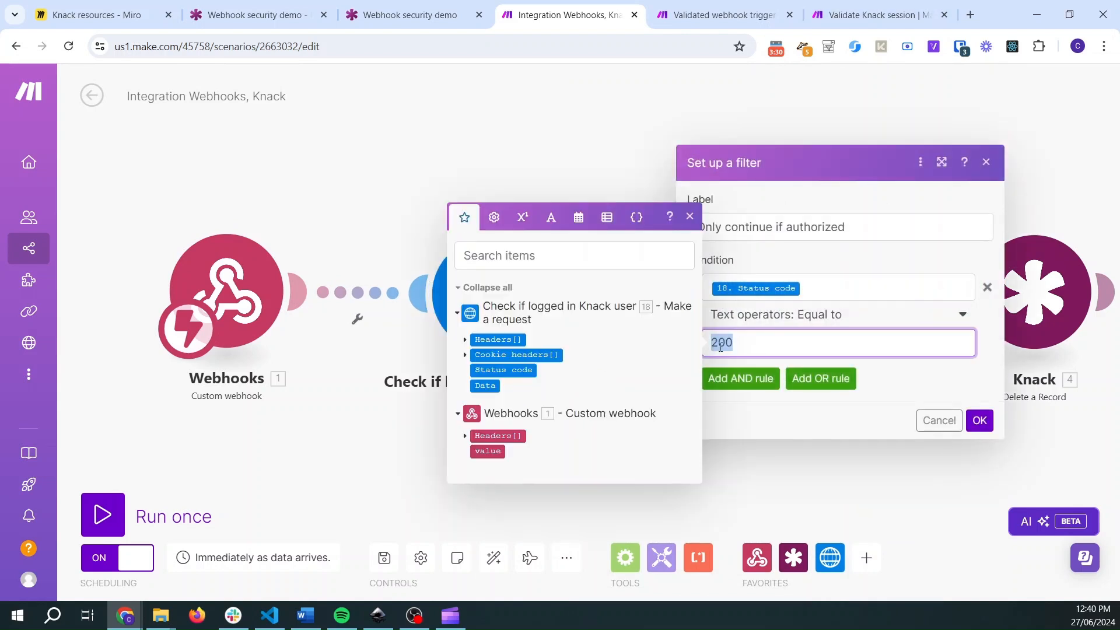
pyautogui.click(835, 227)
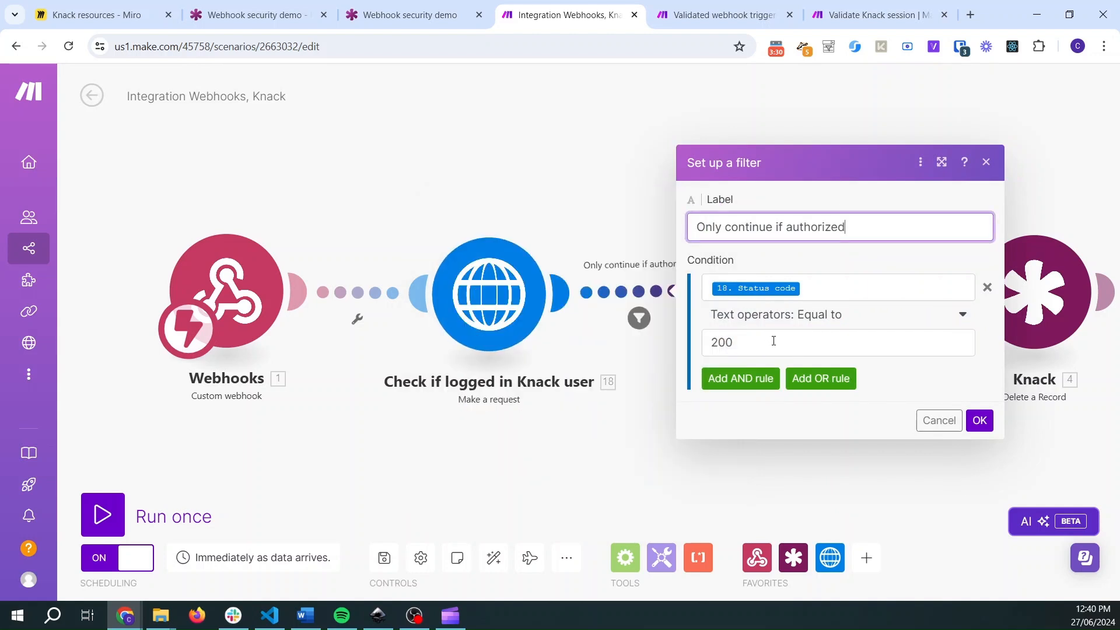
pyautogui.click(631, 210)
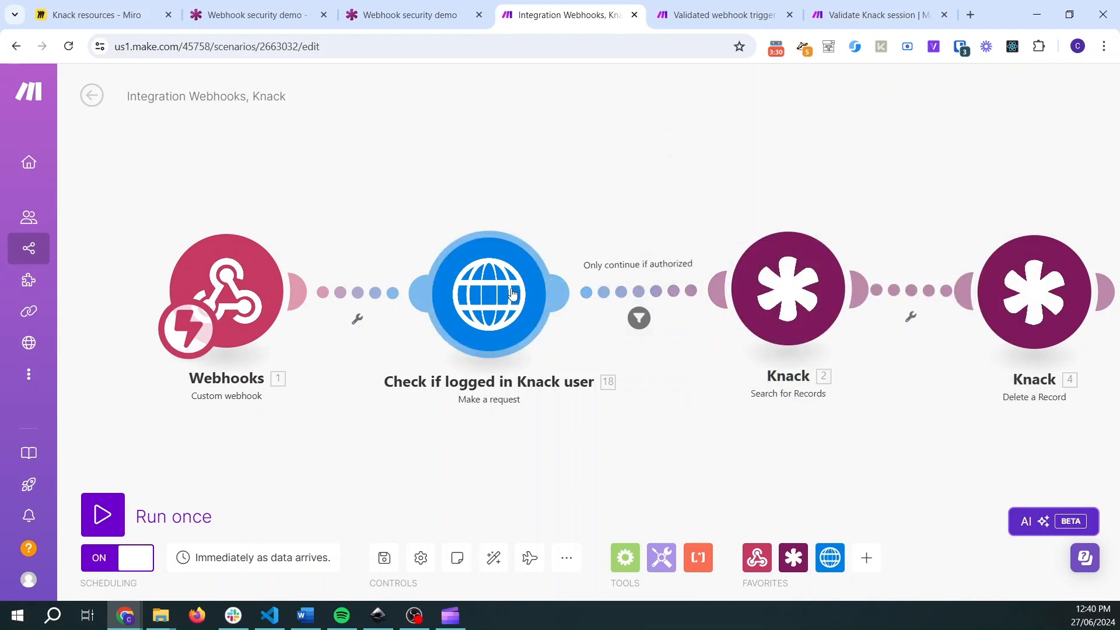
pyautogui.click(638, 294)
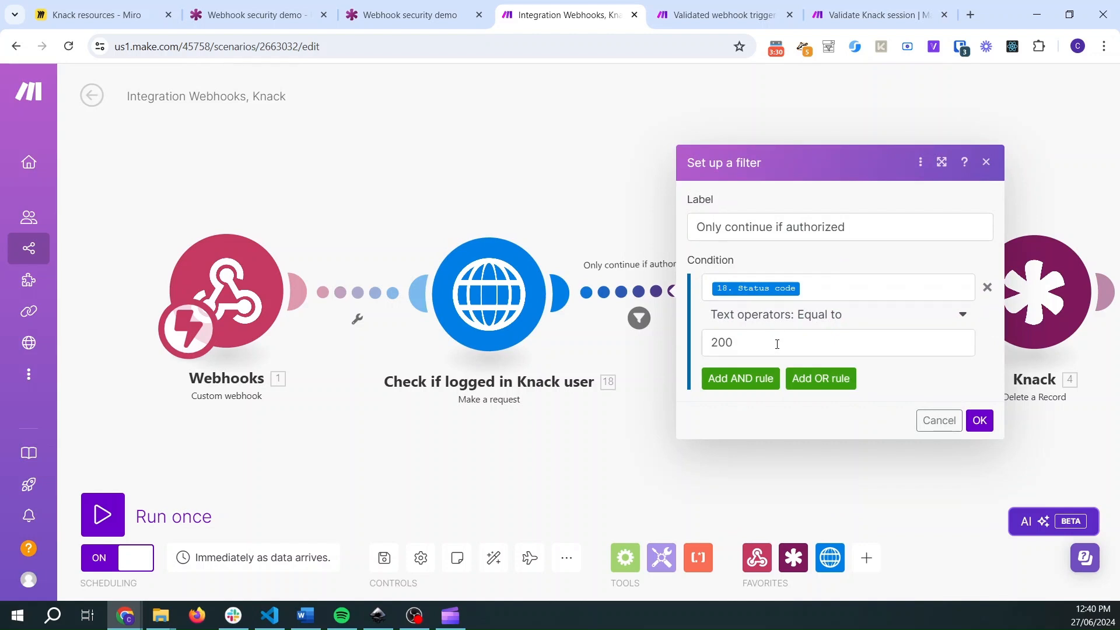
pyautogui.click(594, 179)
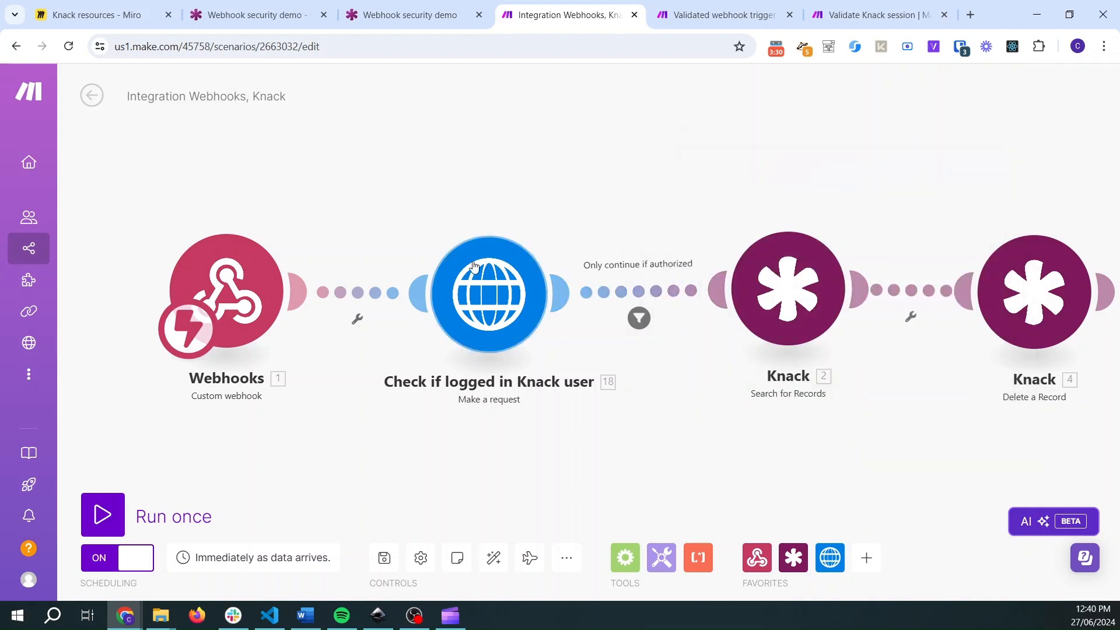
pyautogui.click(635, 294)
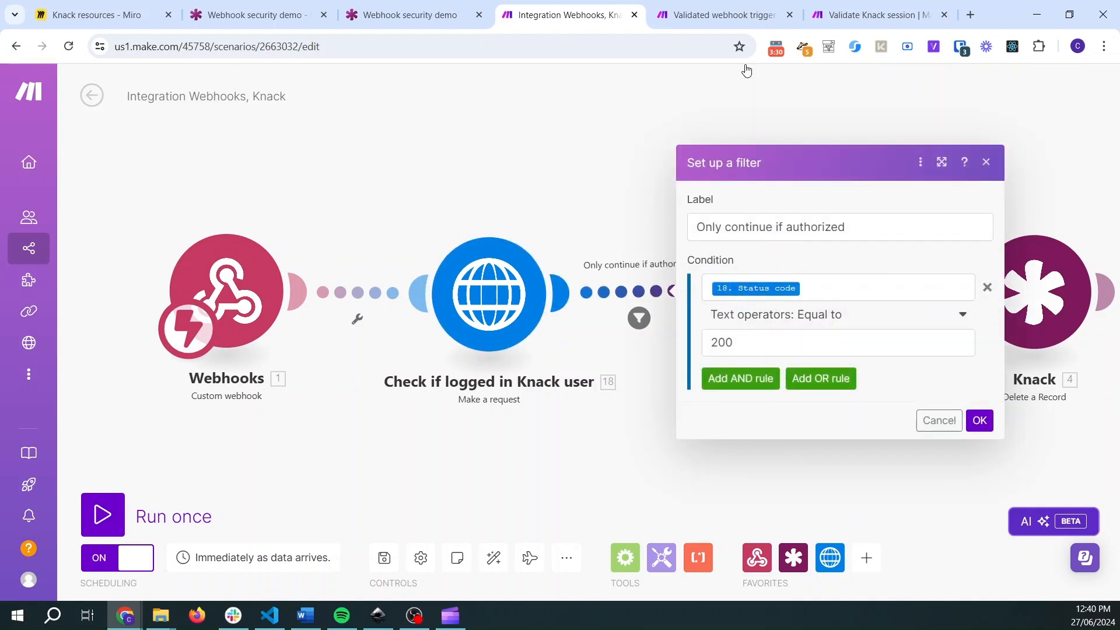
pyautogui.click(980, 421)
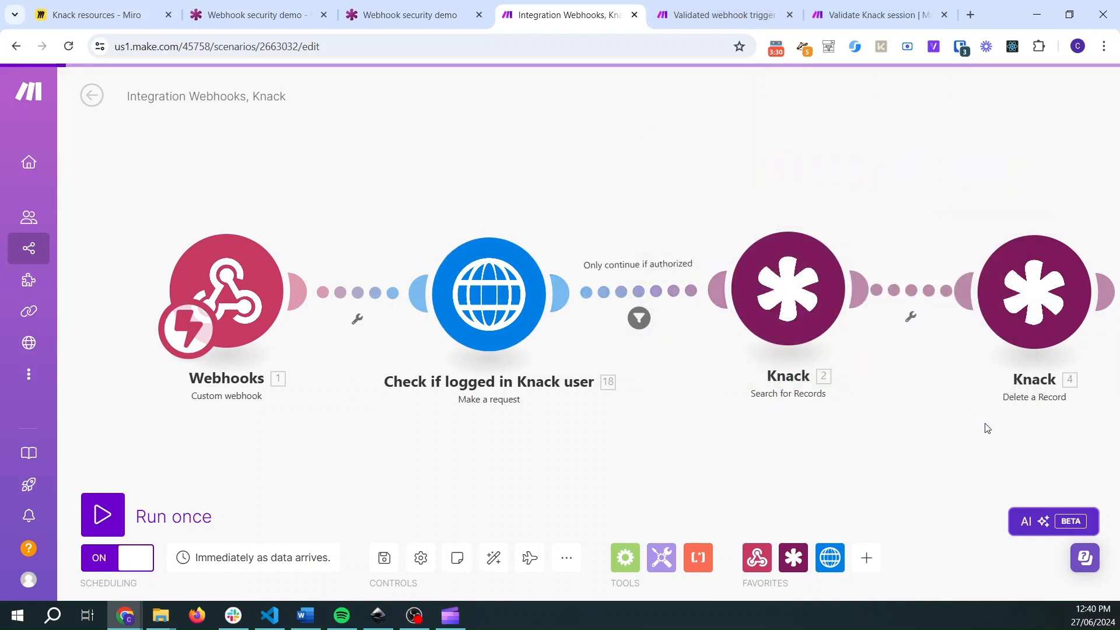
# - Save the Integration Webhooks, Knack scenario
pyautogui.moveTo(875, 14); pyautogui.dragTo(688, 19)
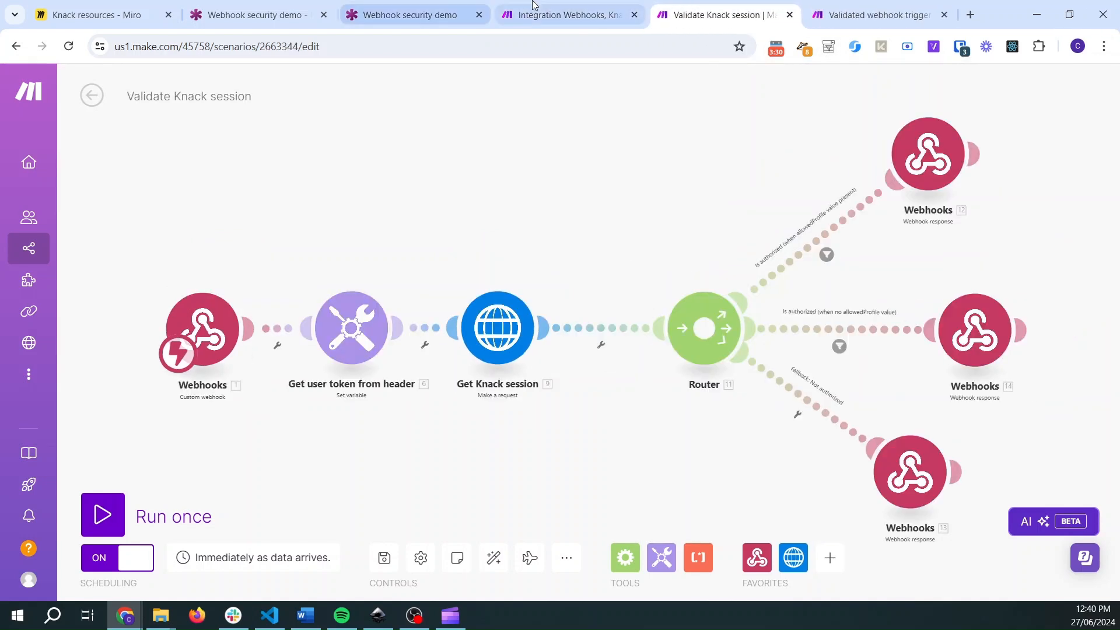
pyautogui.click(563, 15)
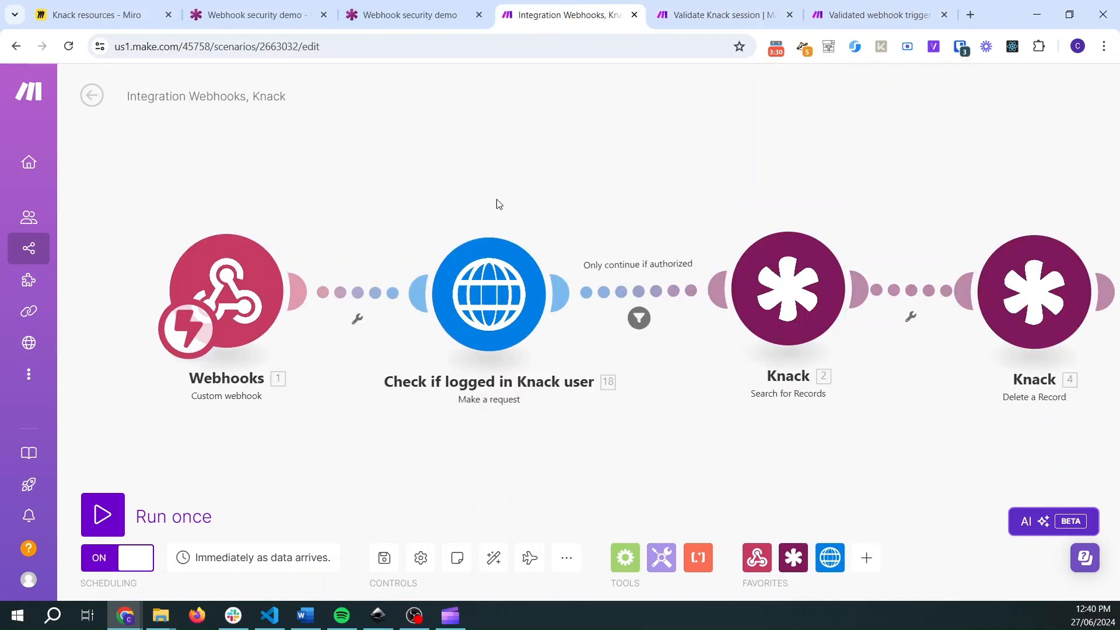
pyautogui.click(383, 558)
# - Run both scenarios once and trigger them with the Delete history records via Make webhook button in the Knack app
pyautogui.click(89, 504)
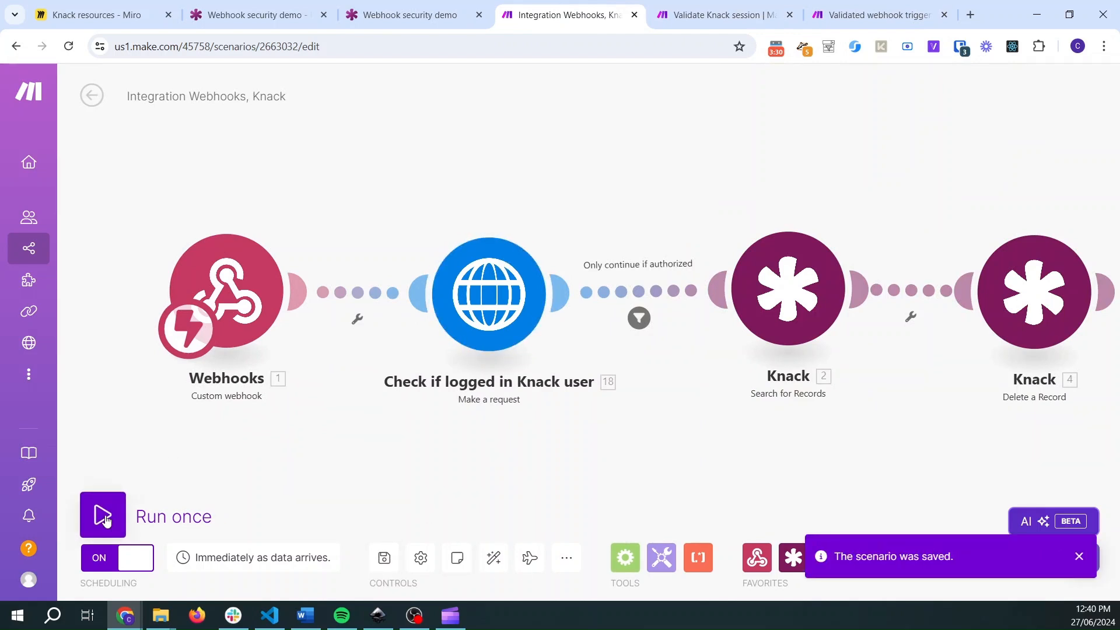
pyautogui.click(677, 16)
pyautogui.click(108, 511)
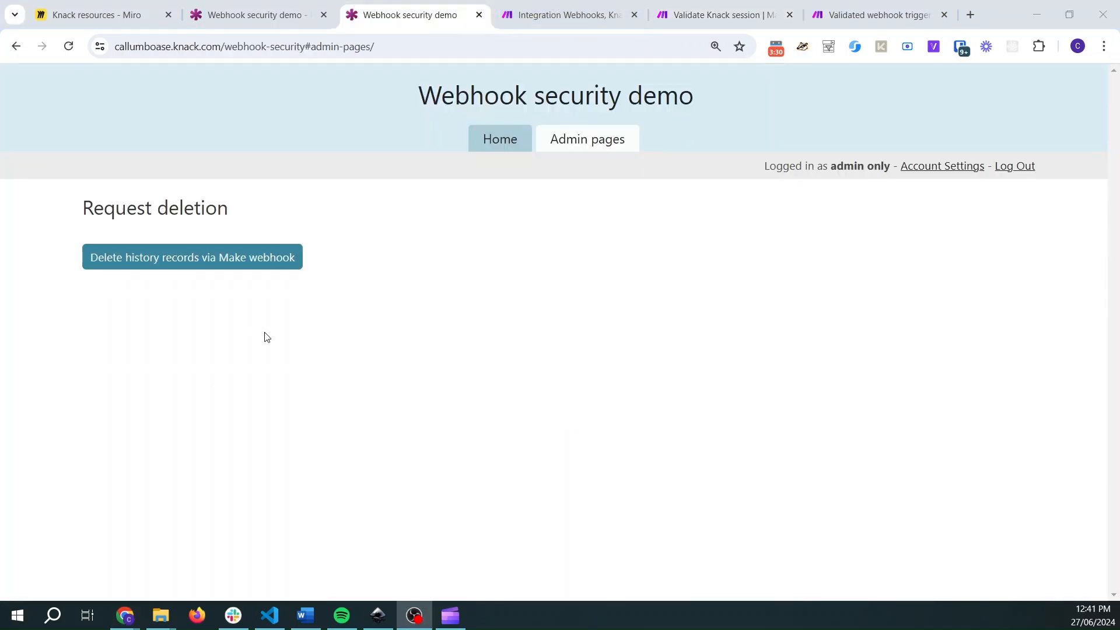
pyautogui.click(267, 337)
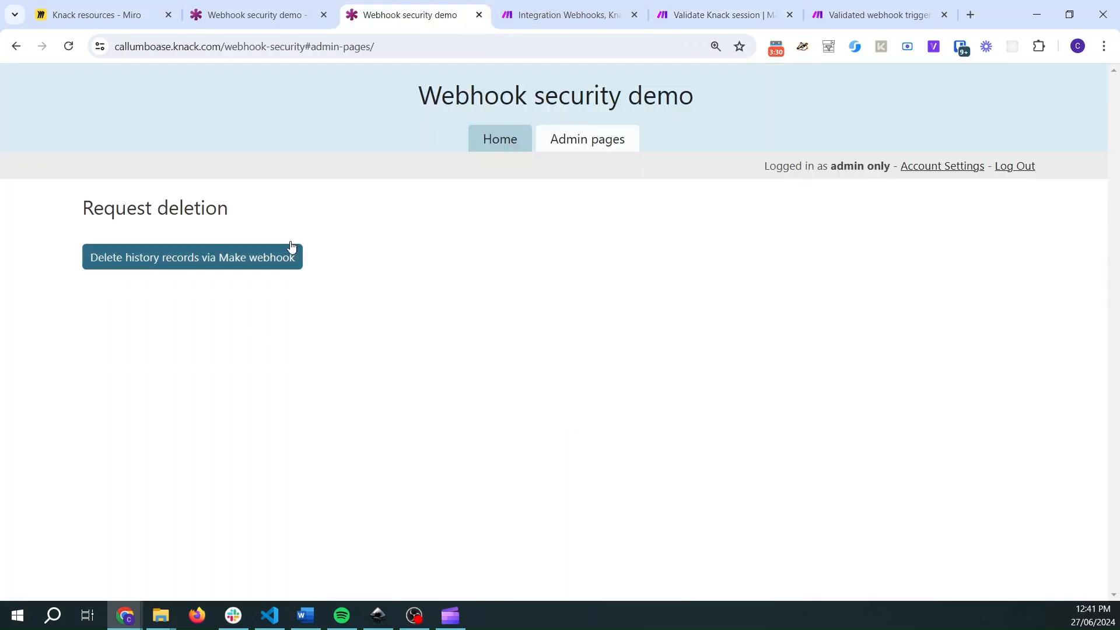
pyautogui.click(234, 262)
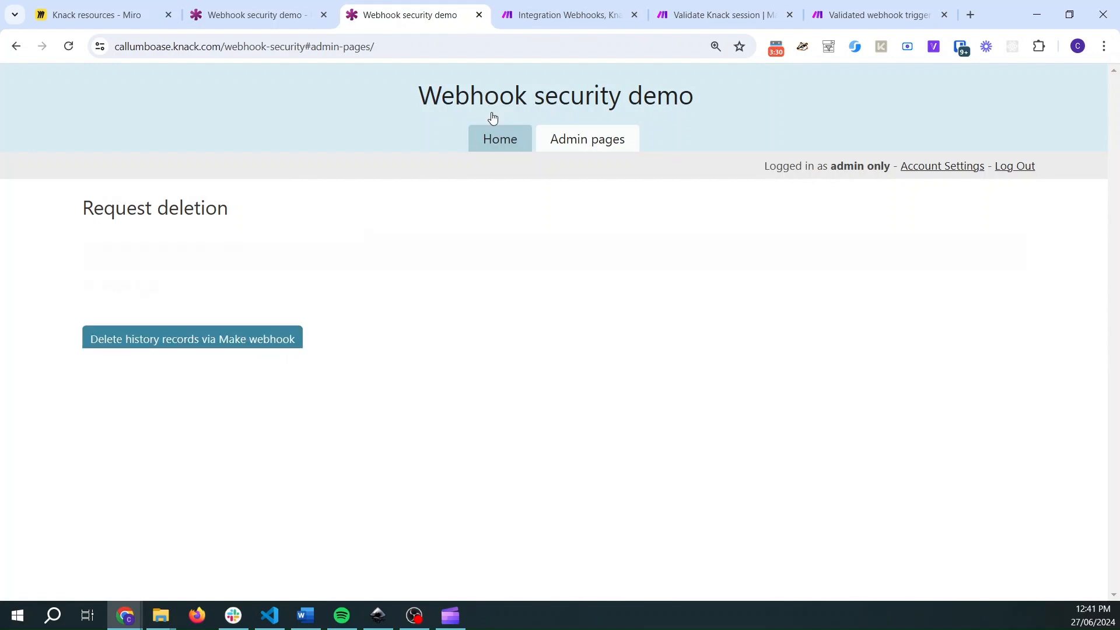
# - Inspect both scenarios' run results and the headers received by the Validate Knack session webhook
pyautogui.click(563, 15)
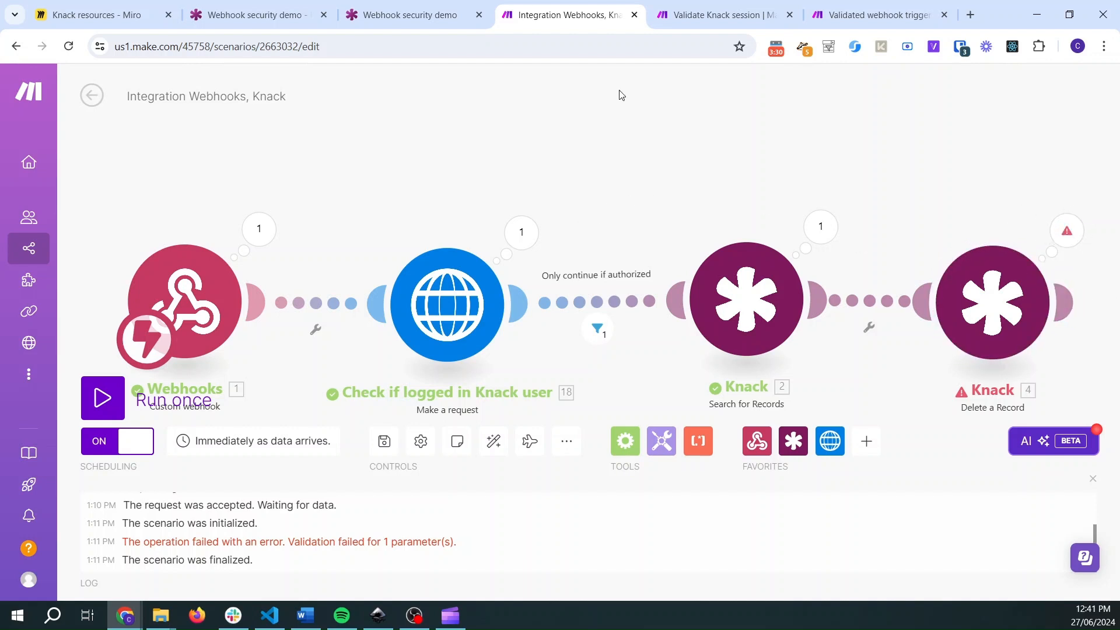
pyautogui.click(677, 12)
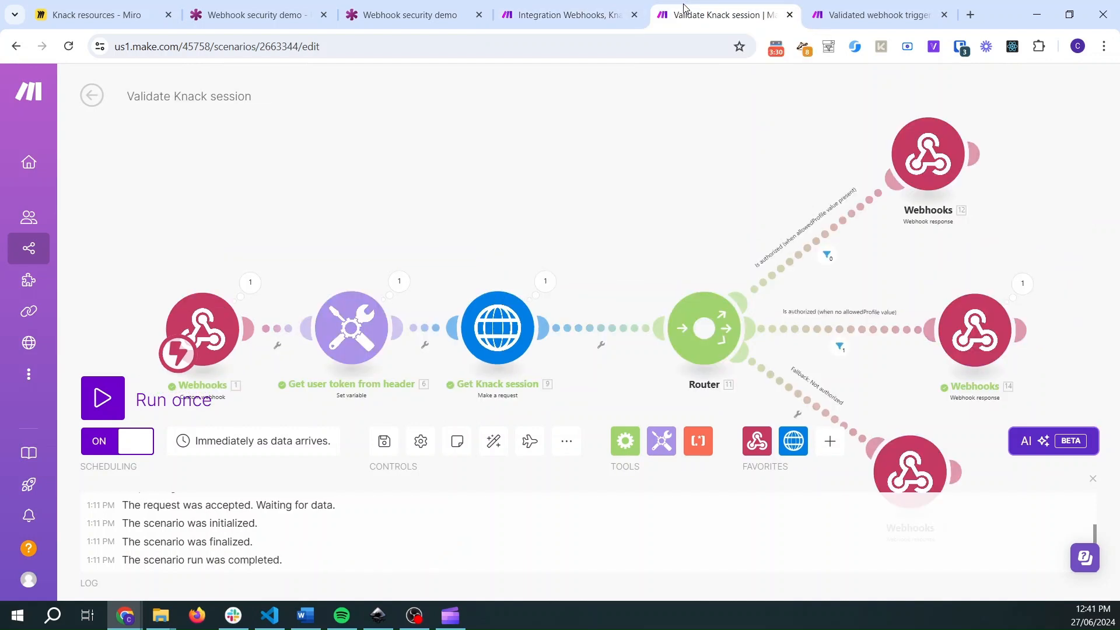
pyautogui.moveTo(582, 238); pyautogui.dragTo(553, 173)
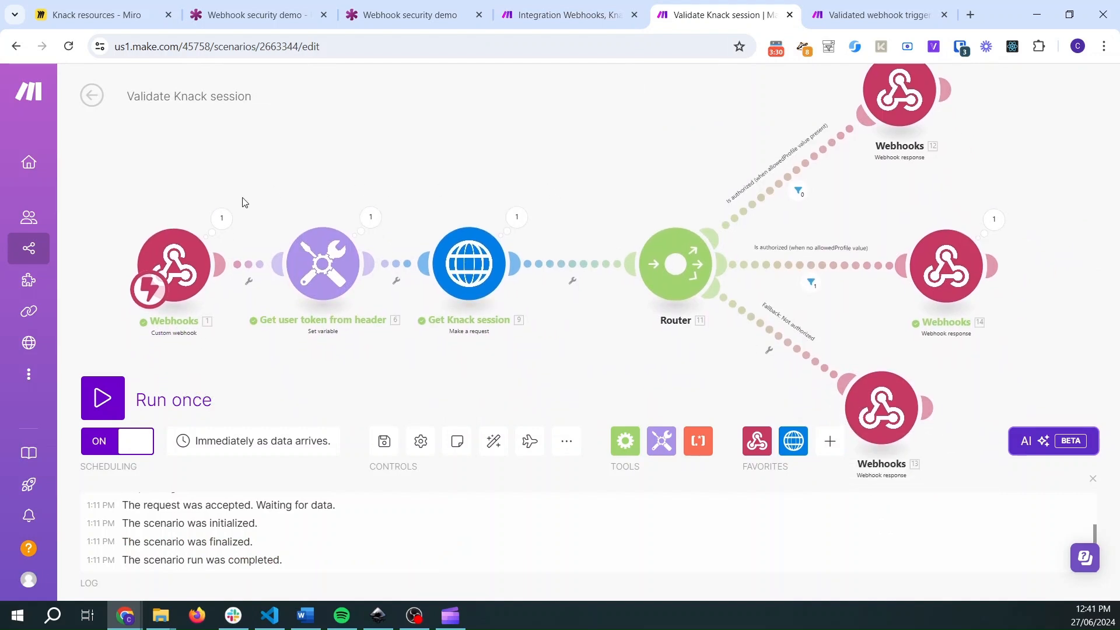
pyautogui.scroll(3, 211, 223)
pyautogui.moveTo(164, 196); pyautogui.dragTo(271, 136)
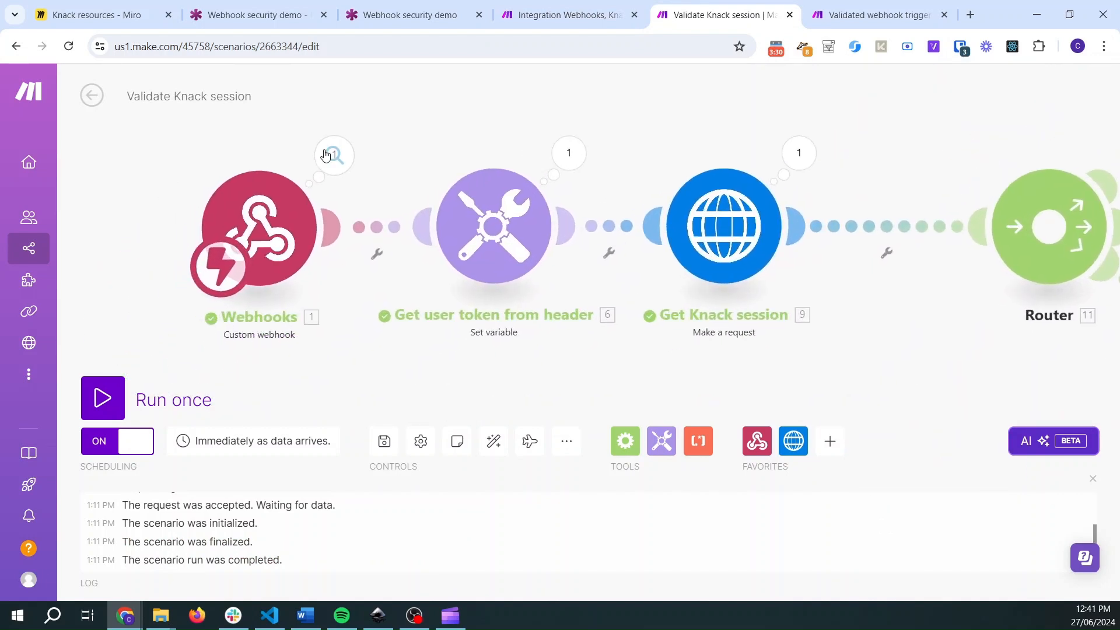
pyautogui.click(326, 154)
pyautogui.click(416, 231)
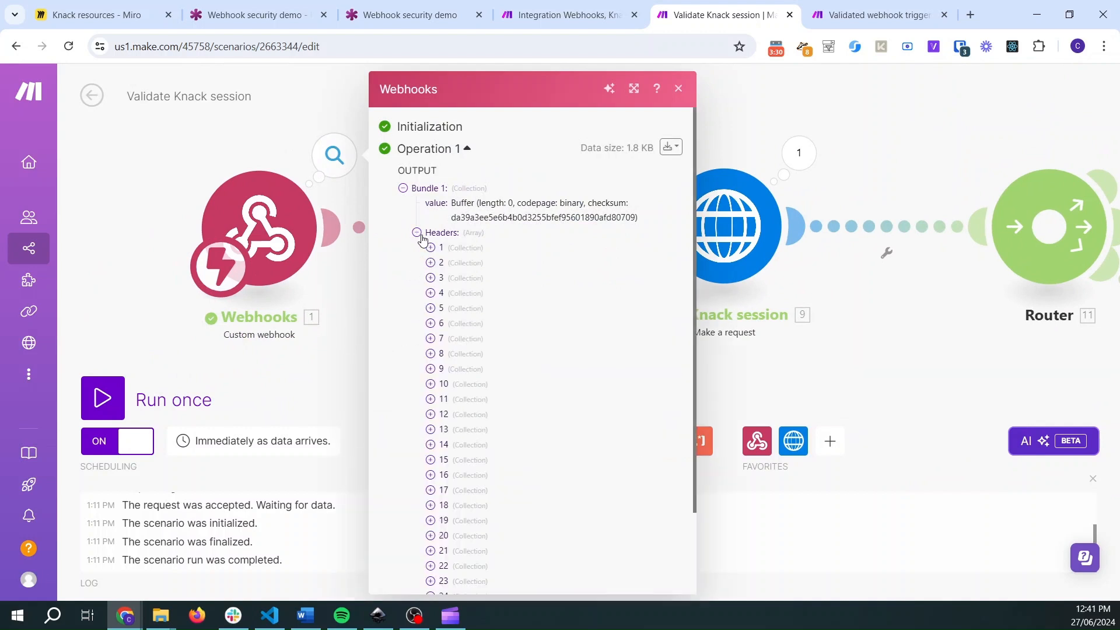
pyautogui.click(431, 400)
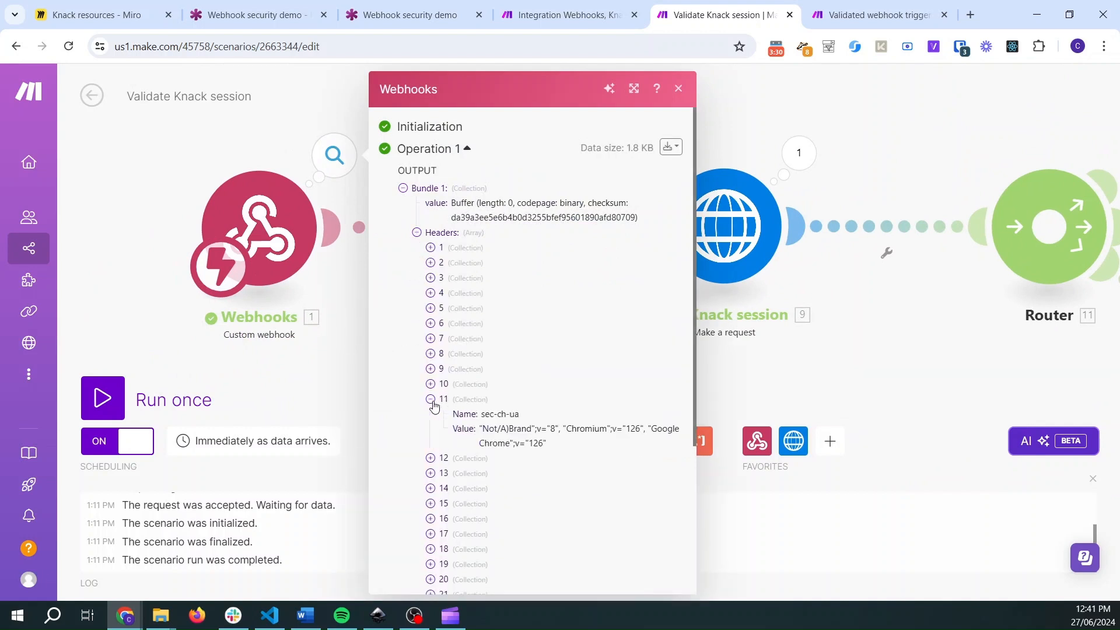
# - Inspect the usertoken header received by the Validate Knack session webhook and the HTTP module's header mapping in Integration Webhooks, Knack
pyautogui.click(432, 458)
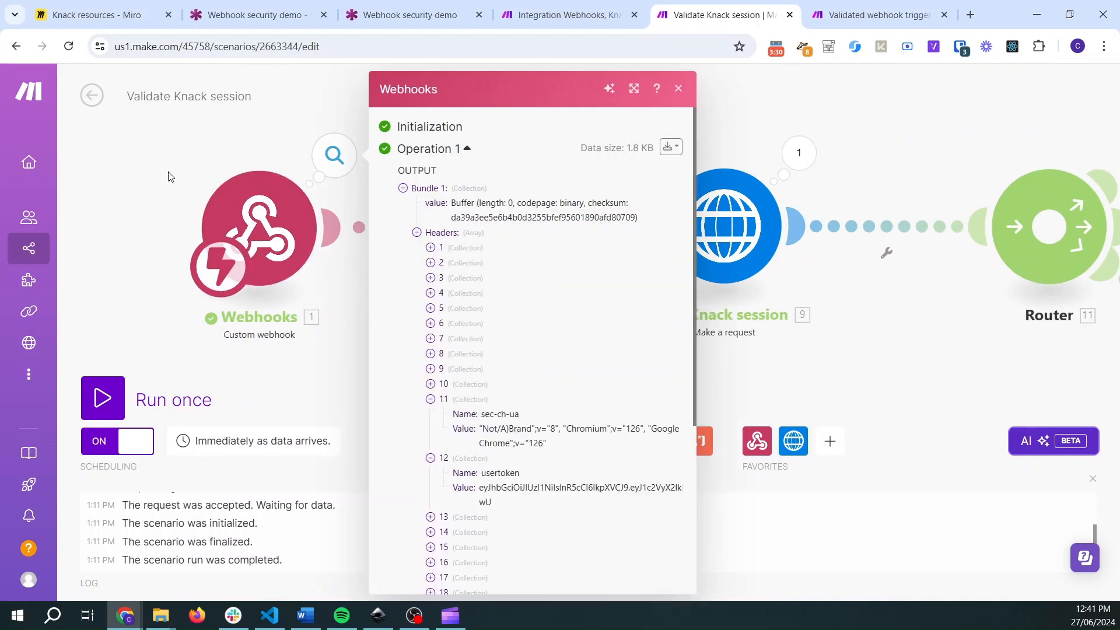
pyautogui.press('Escape')
pyautogui.click(569, 15)
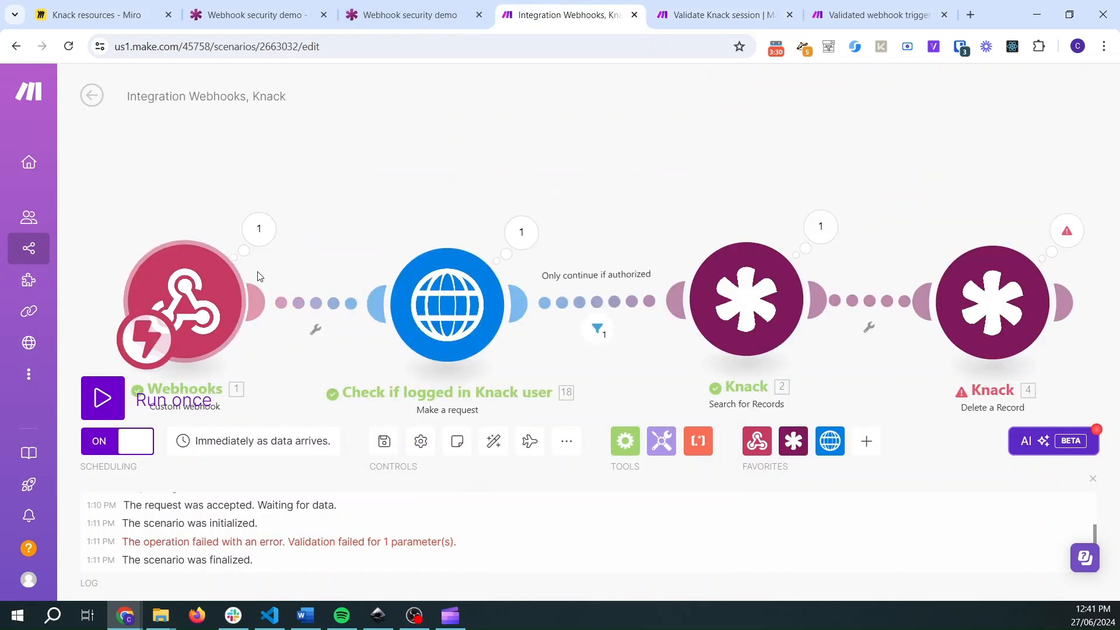
pyautogui.click(469, 306)
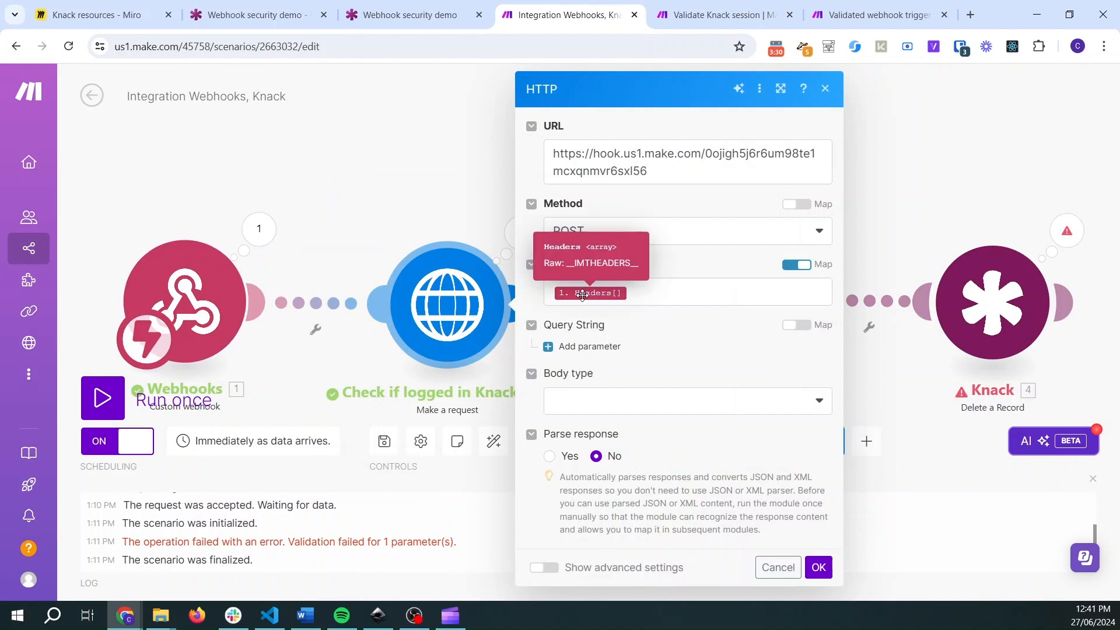
pyautogui.click(701, 5)
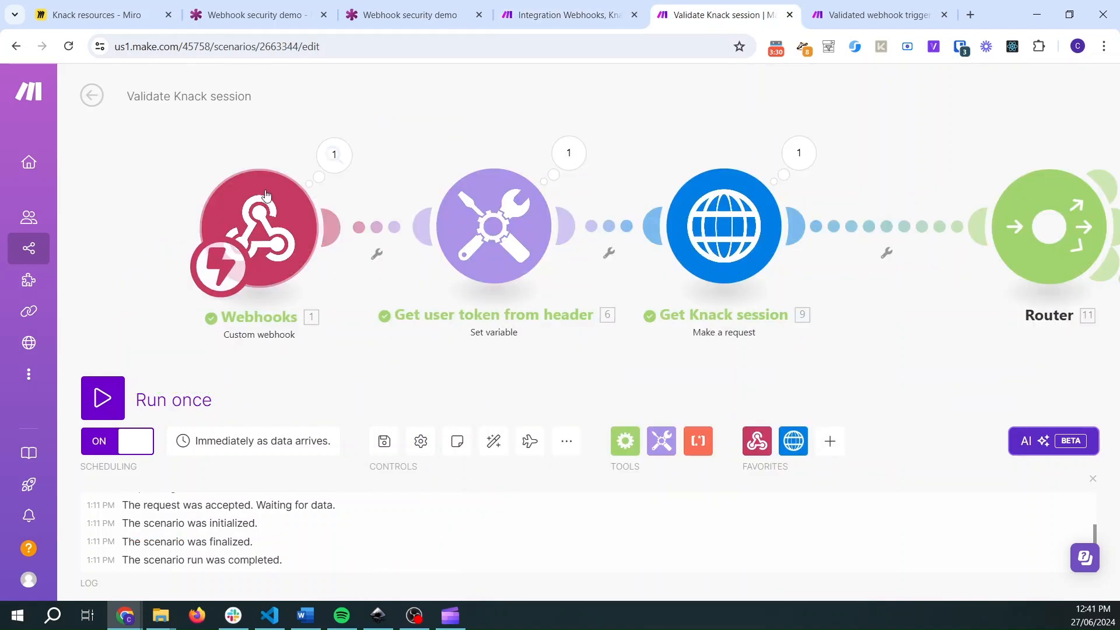
pyautogui.click(251, 224)
pyautogui.click(231, 146)
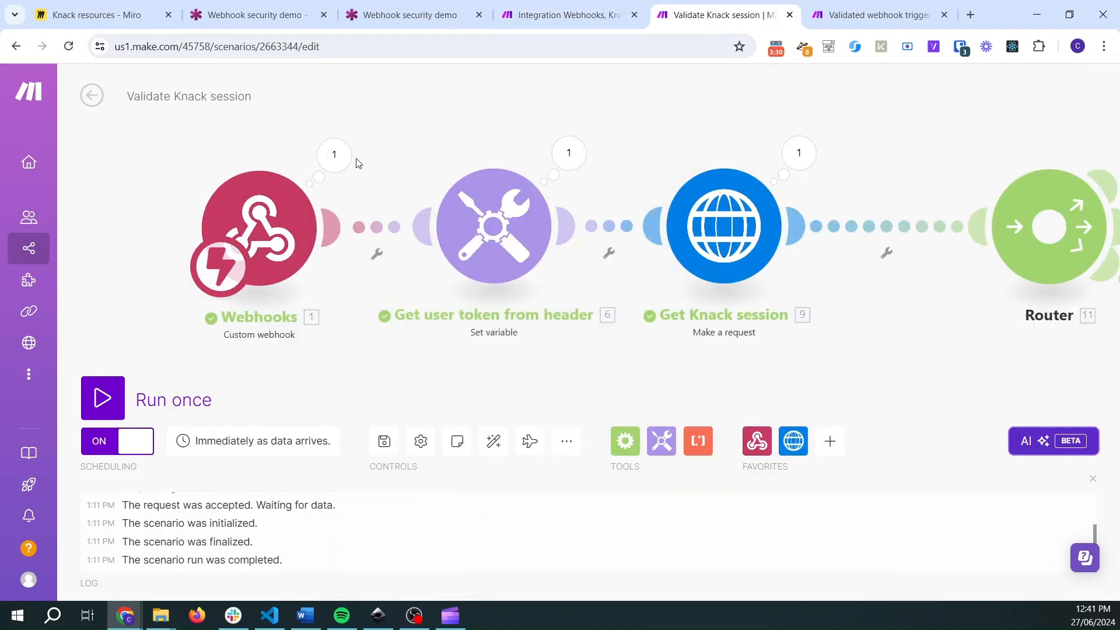
# - Review the Get user token from header module's variable settings and its userToken output
pyautogui.click(517, 237)
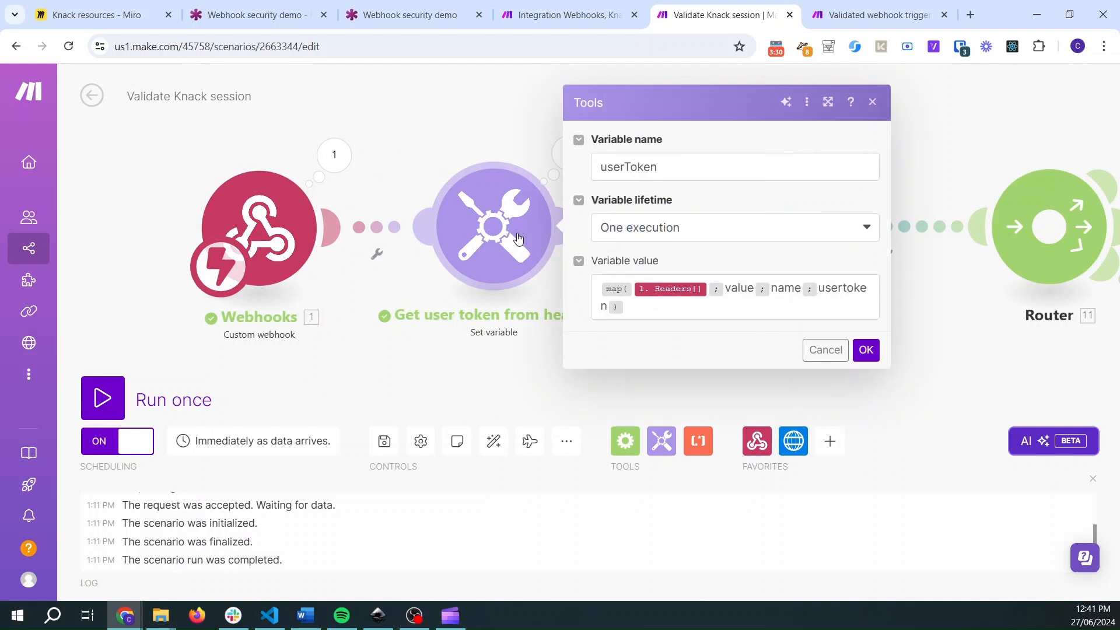
pyautogui.click(485, 145)
pyautogui.click(569, 155)
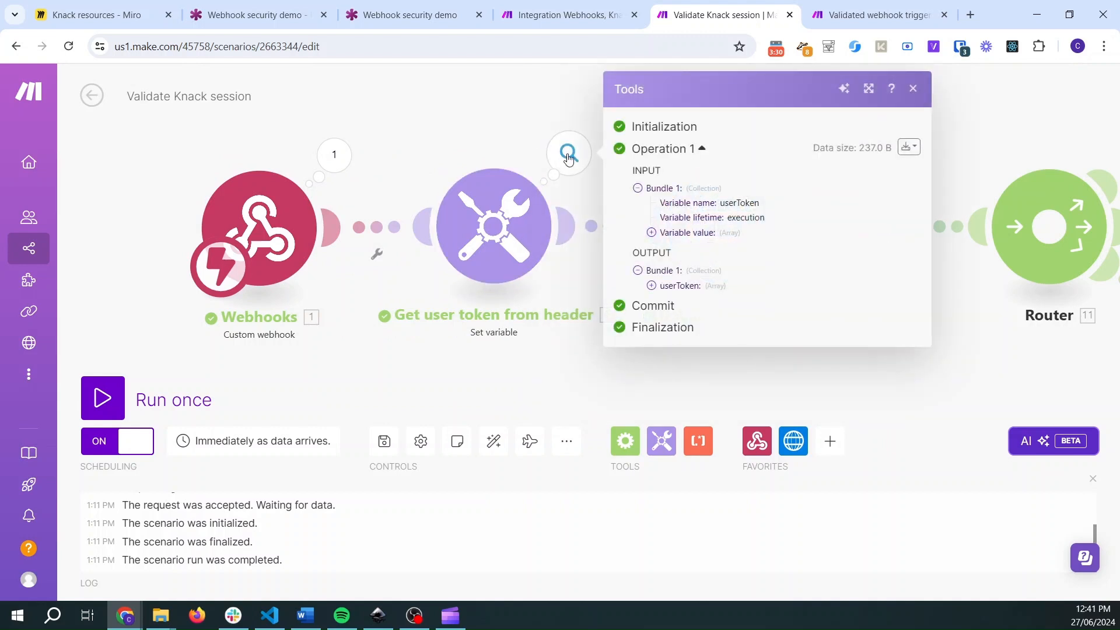
pyautogui.click(651, 286)
pyautogui.click(517, 144)
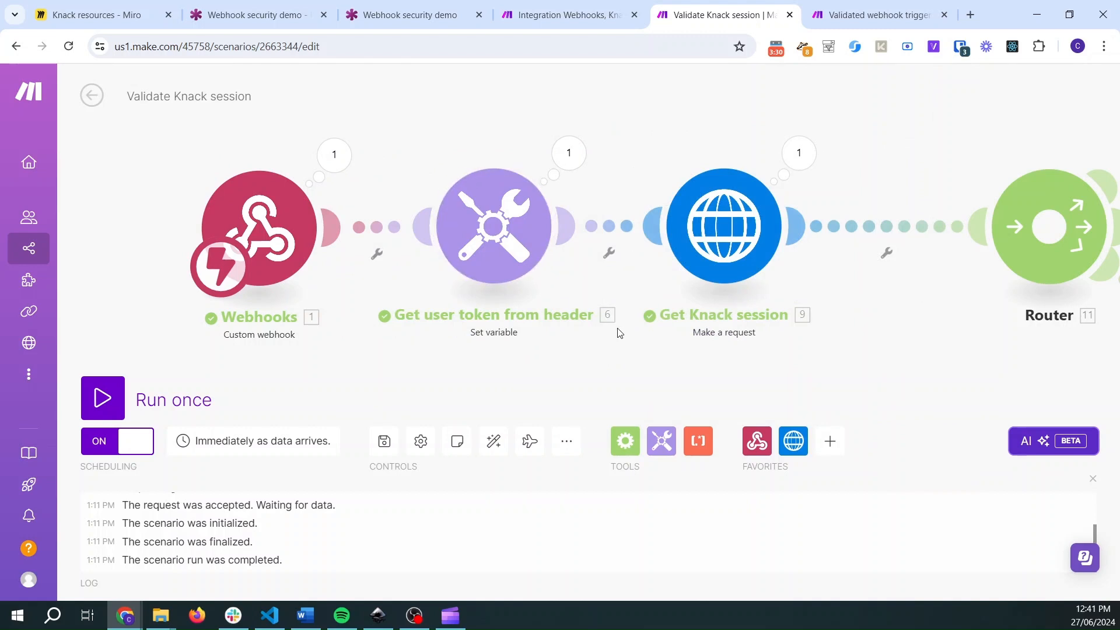
# - Examine the Get Knack session request's headers and the session user data it returned
pyautogui.moveTo(655, 366); pyautogui.dragTo(316, 406)
pyautogui.click(400, 241)
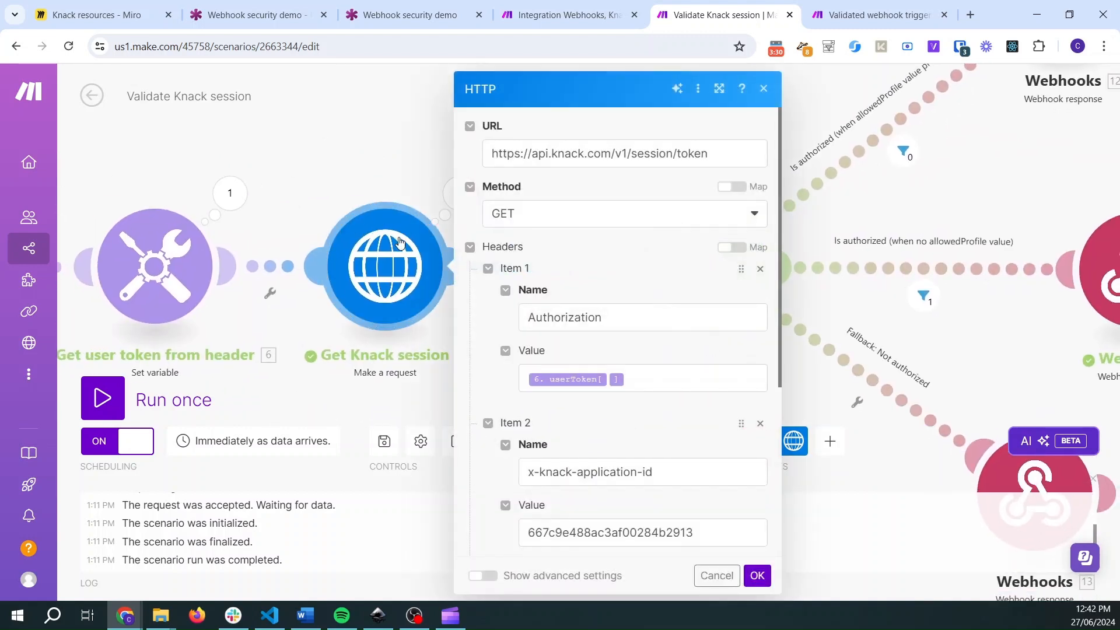
pyautogui.click(358, 140)
pyautogui.click(459, 193)
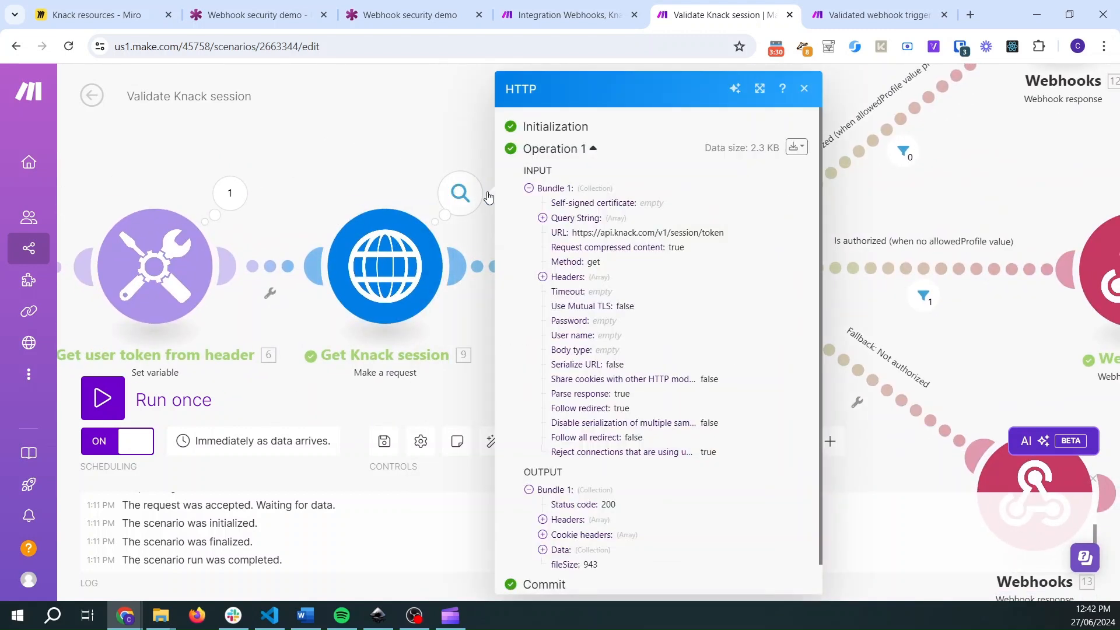
pyautogui.scroll(-1, 595, 333)
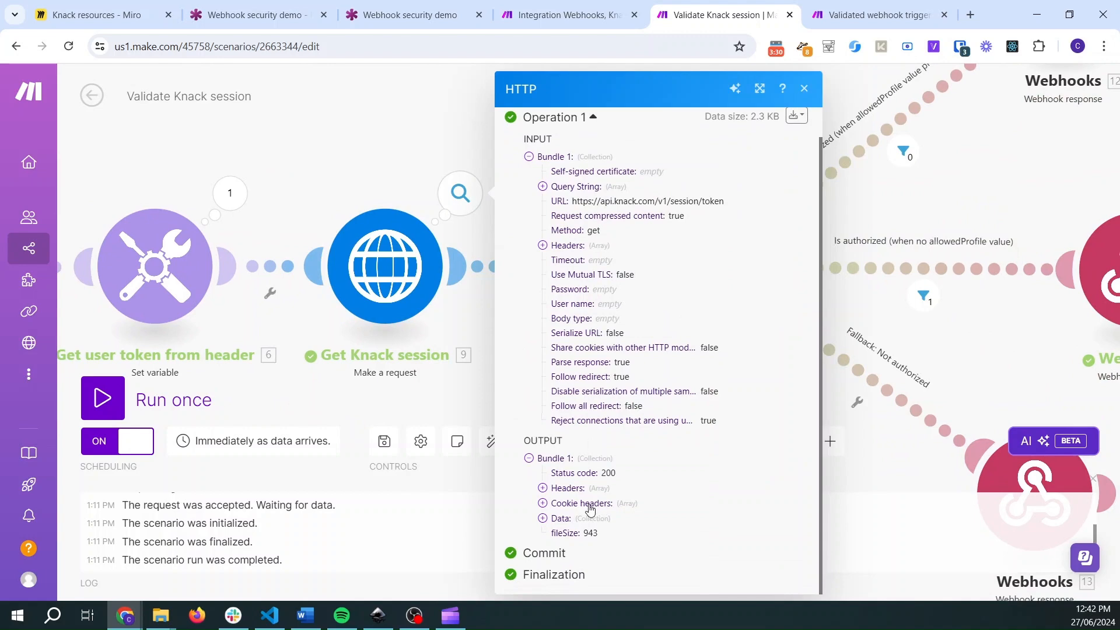
pyautogui.click(543, 518)
pyautogui.click(556, 532)
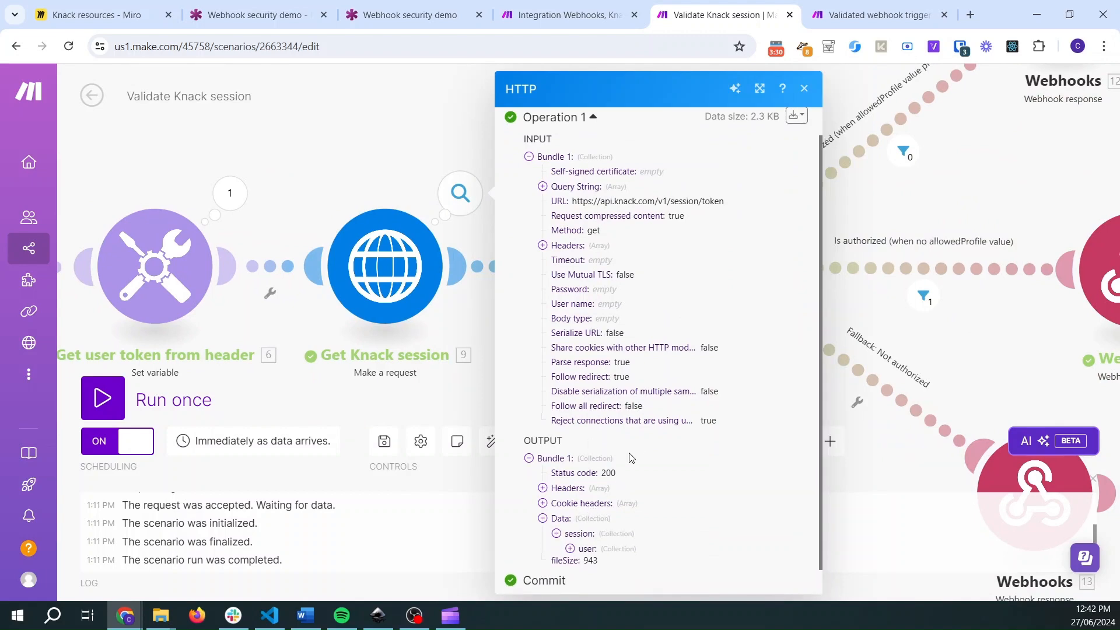
pyautogui.scroll(-1, 560, 525)
pyautogui.click(570, 518)
pyautogui.scroll(-4, 583, 467)
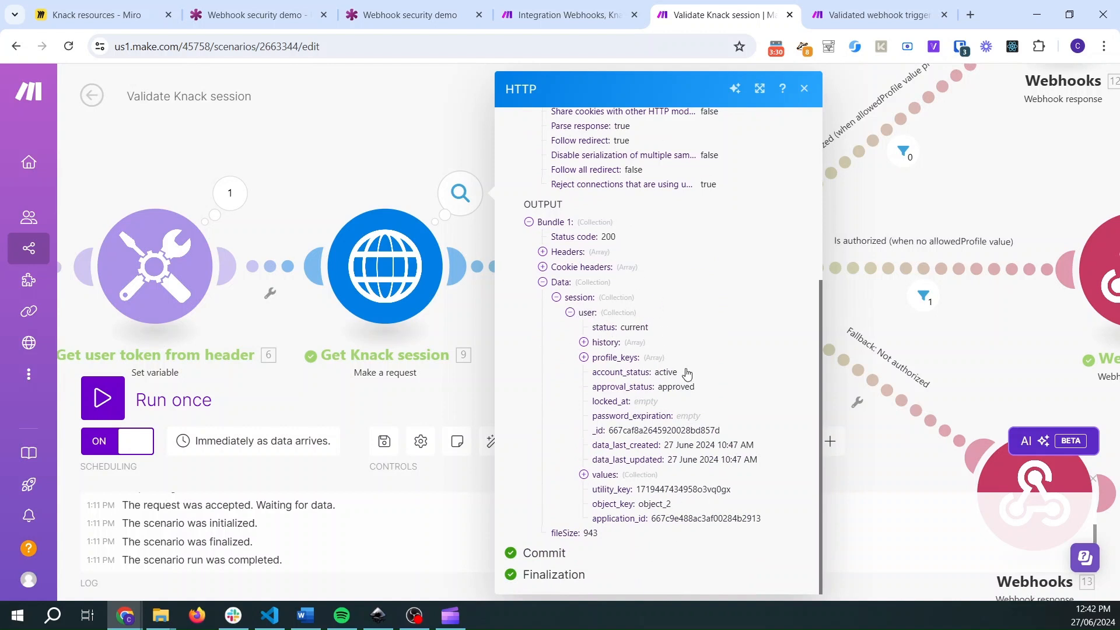
pyautogui.click(593, 363)
pyautogui.moveTo(649, 377); pyautogui.dragTo(614, 377)
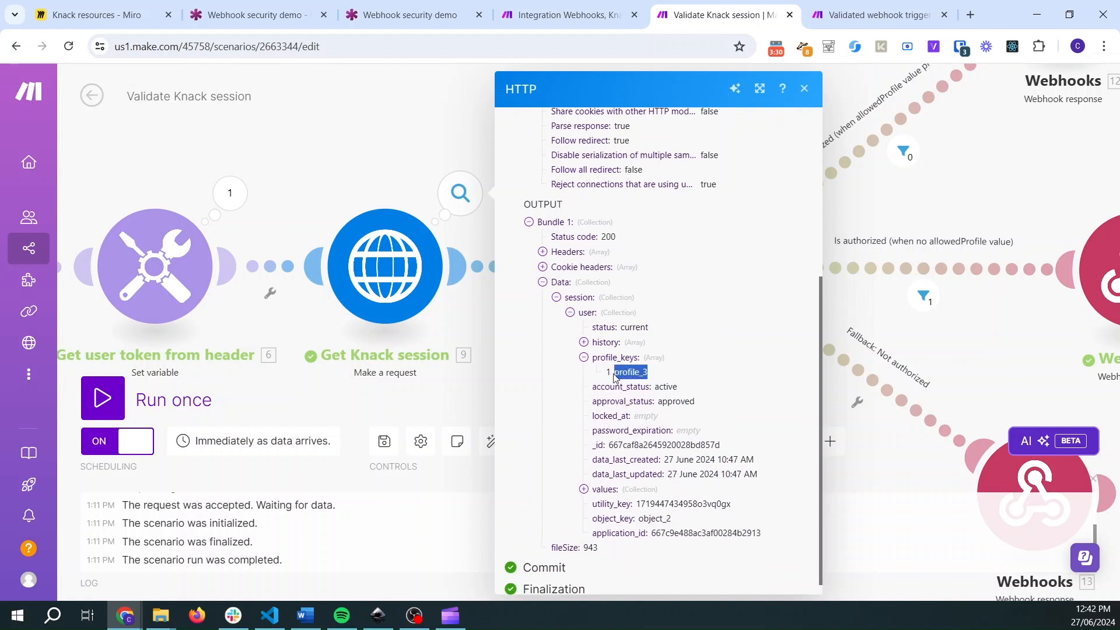
pyautogui.doubleClick(679, 392)
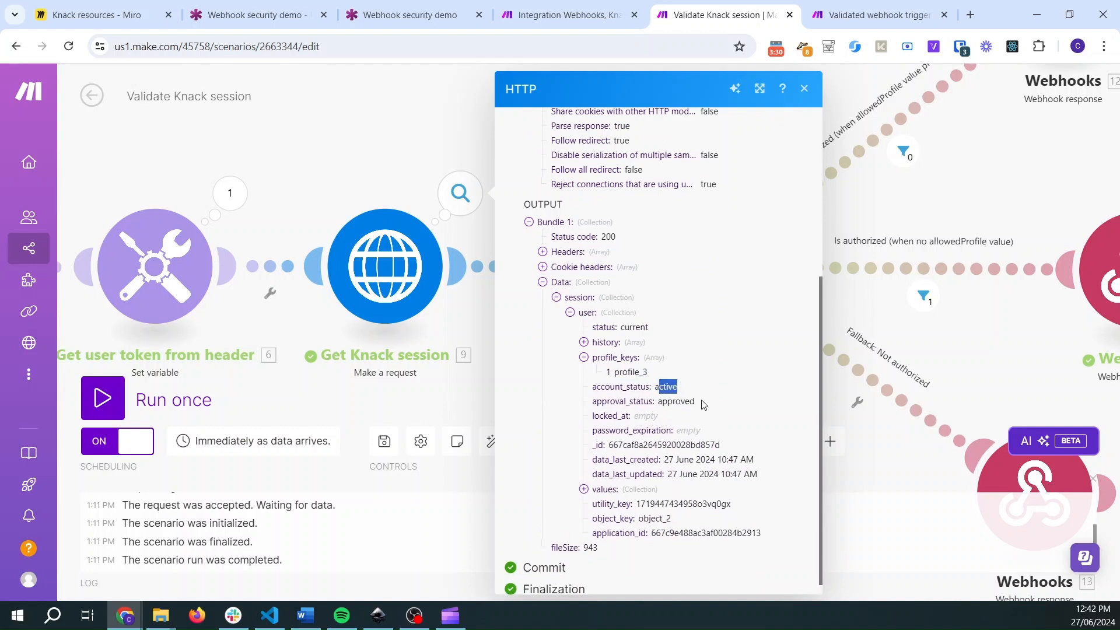
pyautogui.moveTo(703, 402); pyautogui.dragTo(660, 401)
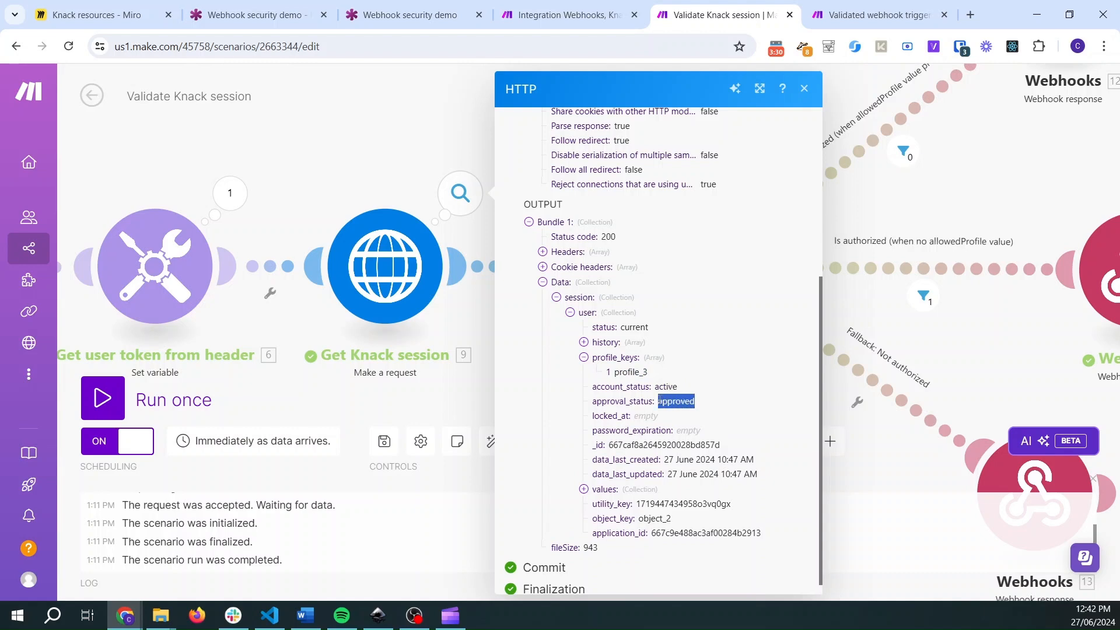
pyautogui.click(387, 130)
pyautogui.click(401, 263)
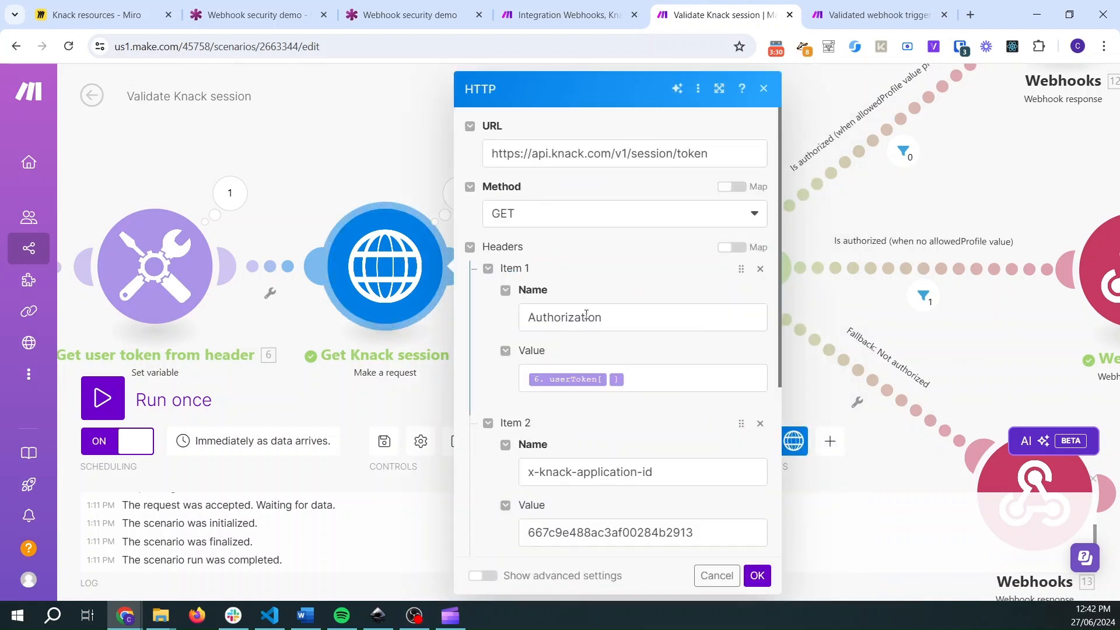
pyautogui.click(386, 155)
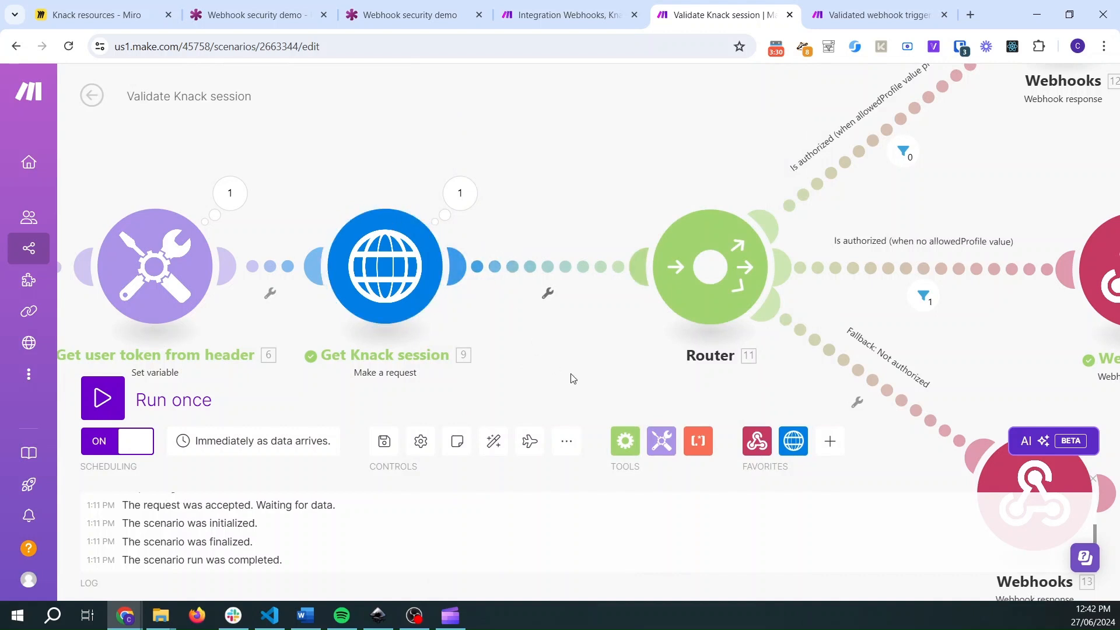
# - Inspect the router's Is authorized filter conditions on status, account status, approval status and allowedProfile
pyautogui.moveTo(572, 378); pyautogui.dragTo(350, 360)
pyautogui.moveTo(438, 145); pyautogui.dragTo(293, 161)
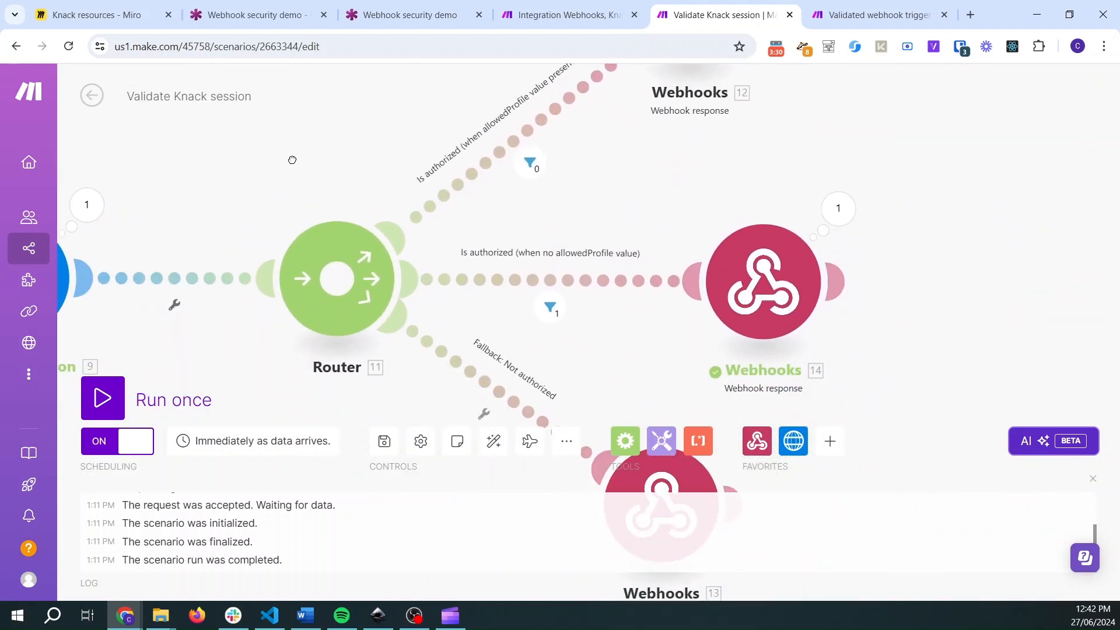
pyautogui.click(551, 306)
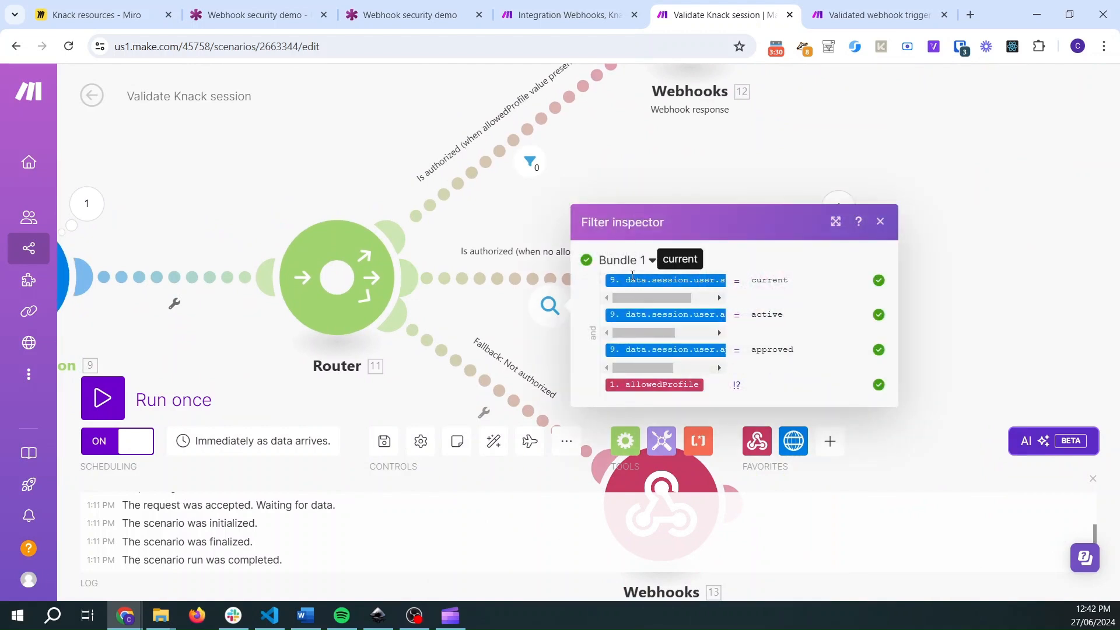
pyautogui.moveTo(653, 297); pyautogui.dragTo(717, 296)
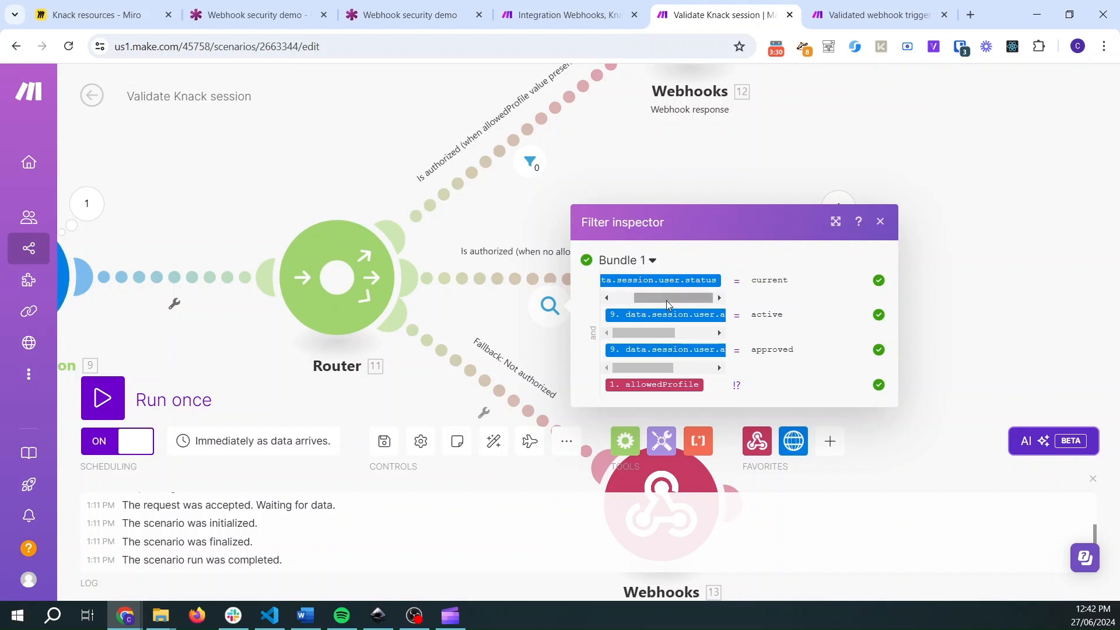
pyautogui.moveTo(635, 334); pyautogui.dragTo(674, 334)
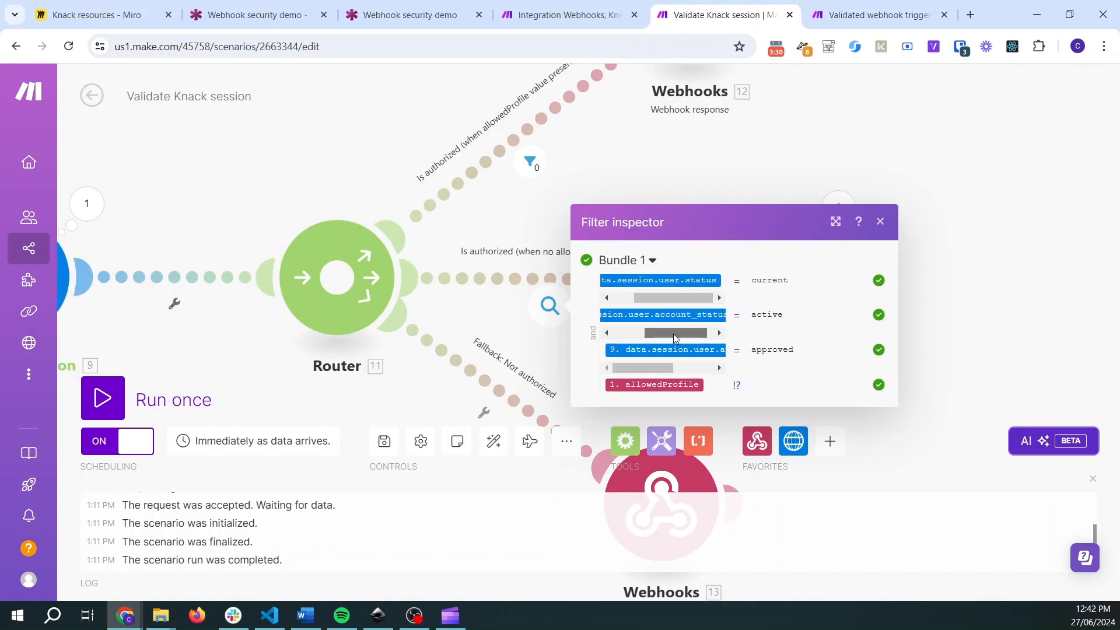
pyautogui.moveTo(648, 369); pyautogui.dragTo(687, 369)
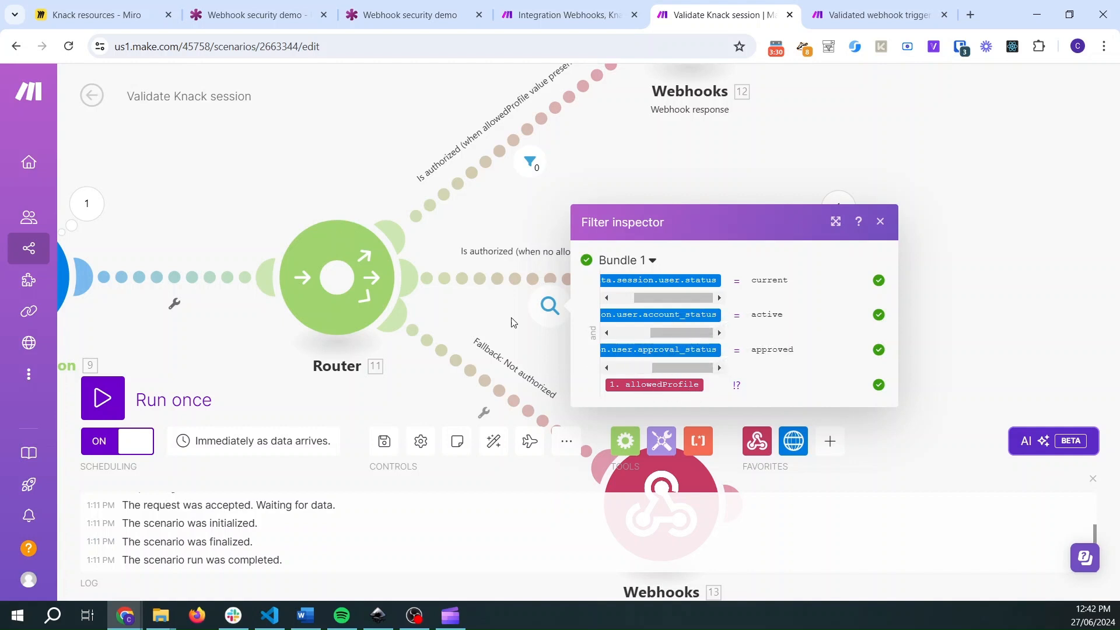
pyautogui.click(327, 180)
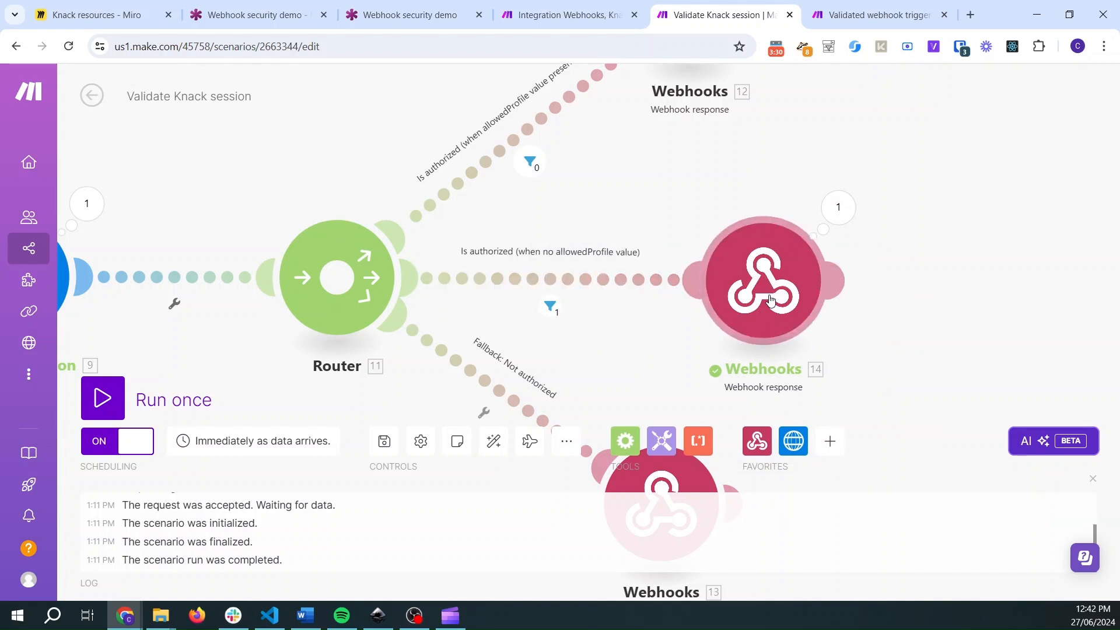
# - Review the Webhook response module's status and body on the authorized route
pyautogui.click(762, 236)
pyautogui.click(849, 254)
pyautogui.moveTo(849, 254); pyautogui.dragTo(826, 256)
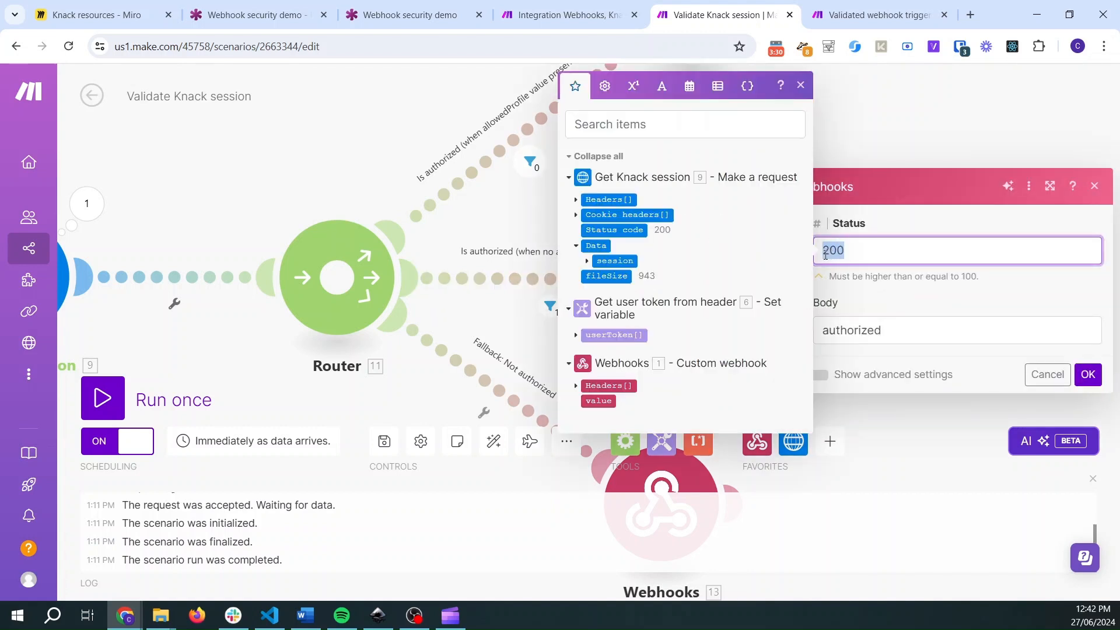
pyautogui.click(926, 139)
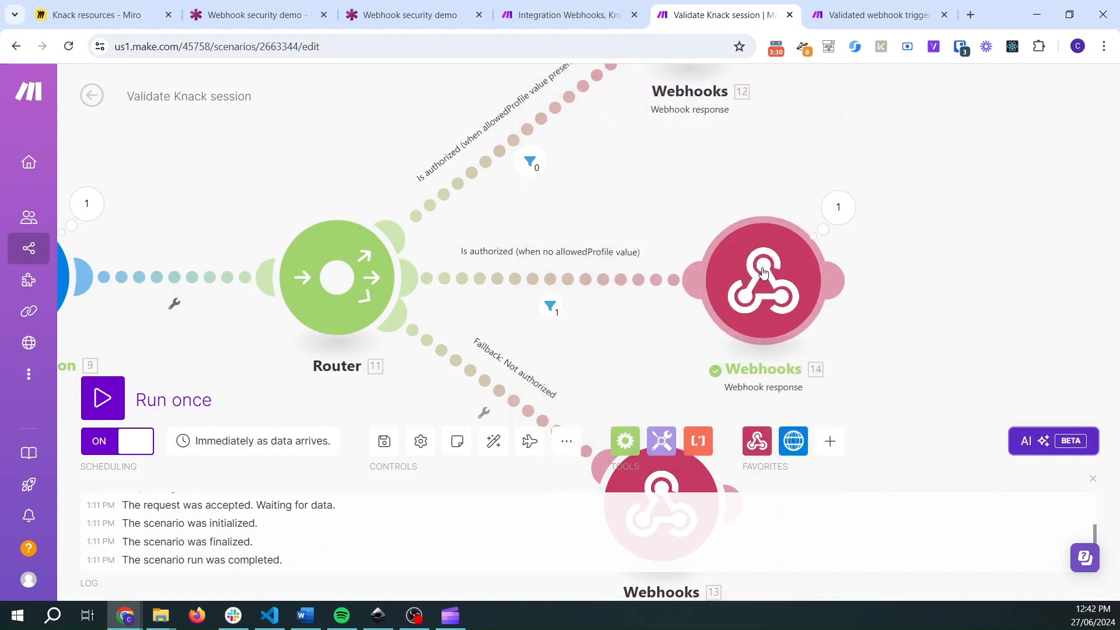
pyautogui.click(820, 289)
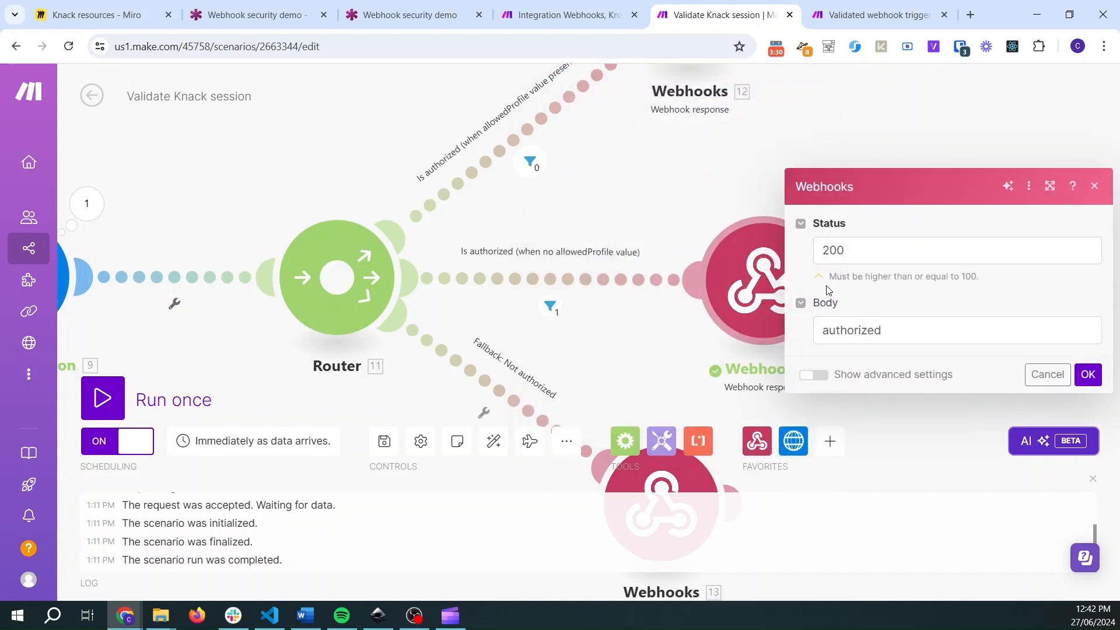
pyautogui.click(691, 169)
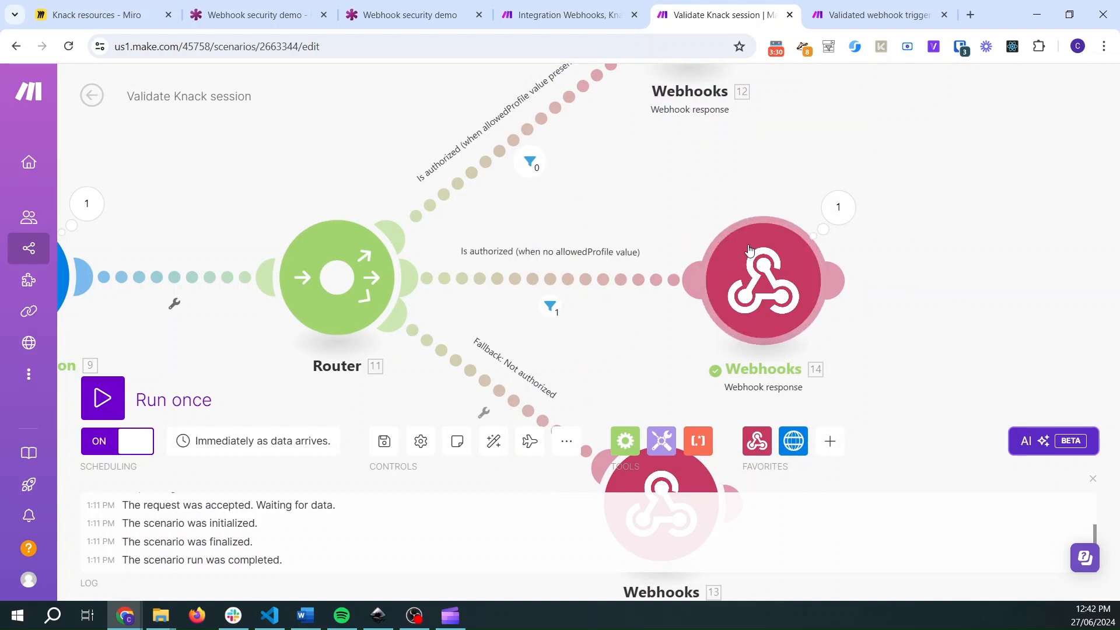
# - Review the Only continue if authorized filter and its inspector result in the Integration Webhooks, Knack scenario
pyautogui.click(563, 15)
pyautogui.click(429, 128)
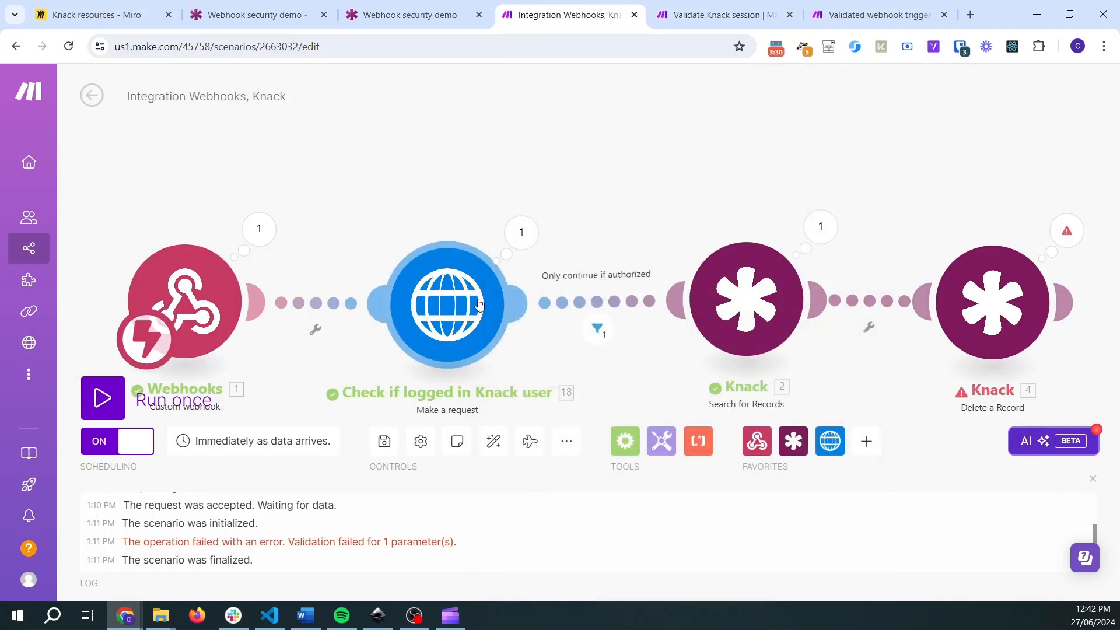
pyautogui.click(593, 300)
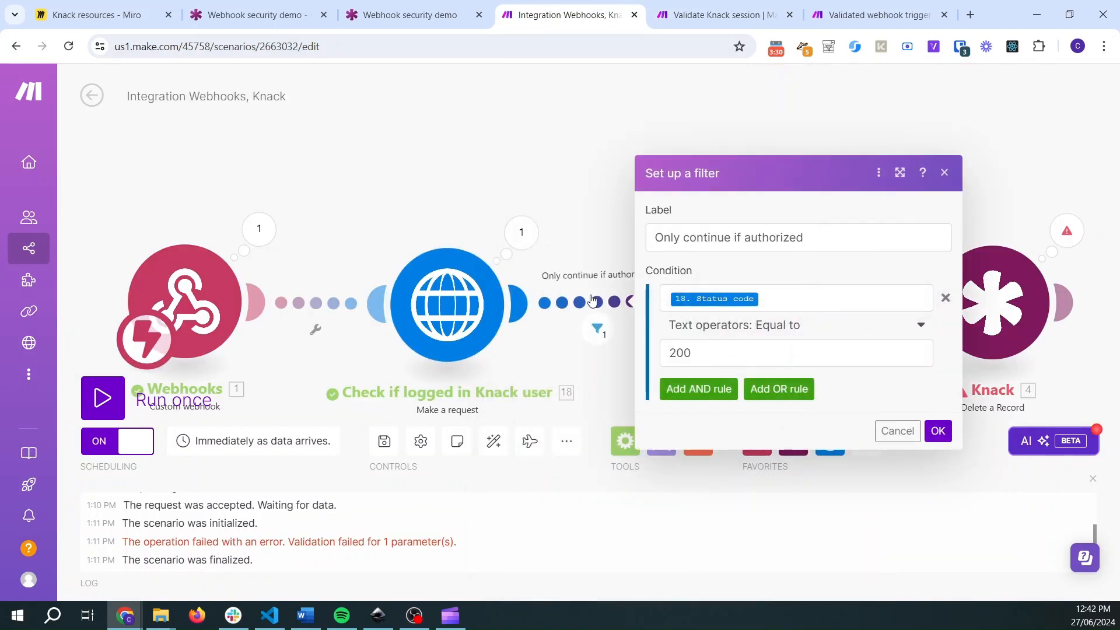
pyautogui.click(596, 328)
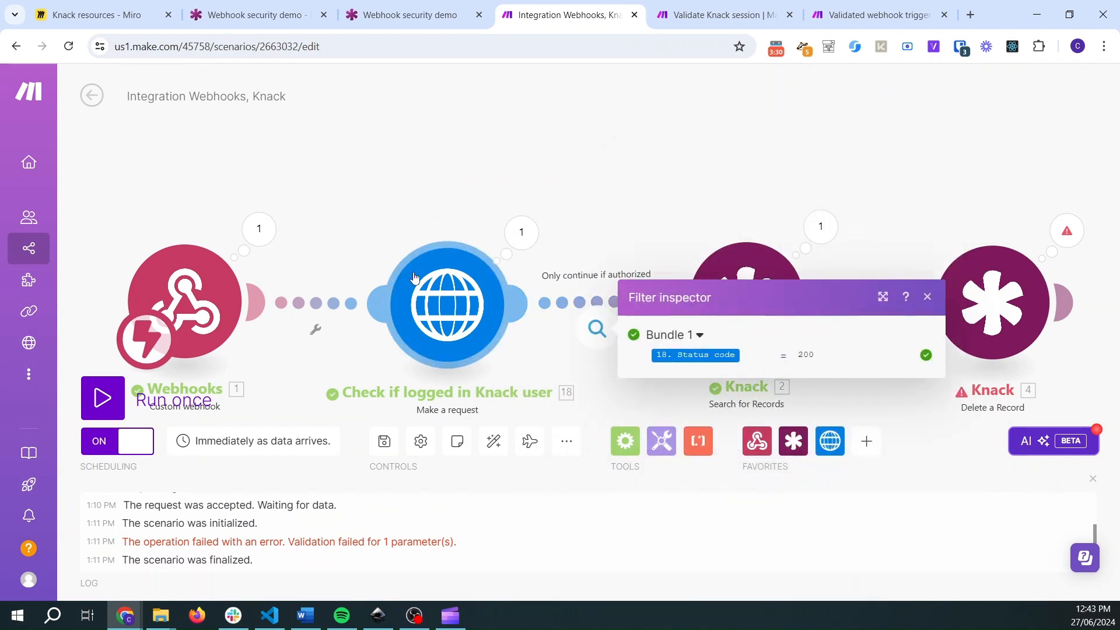
pyautogui.click(538, 214)
pyautogui.moveTo(694, 182); pyautogui.dragTo(724, 153)
# - Open a new incognito window and send an unauthenticated request by visiting the pasted Integration Webhooks webhook URL
pyautogui.click(409, 14)
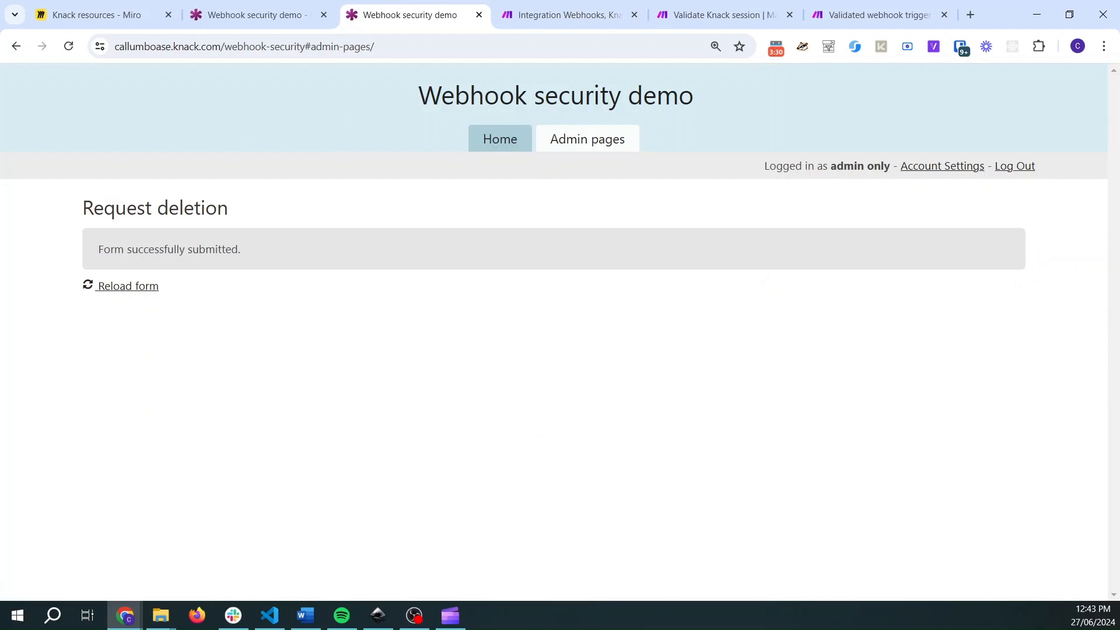
pyautogui.press('F12')
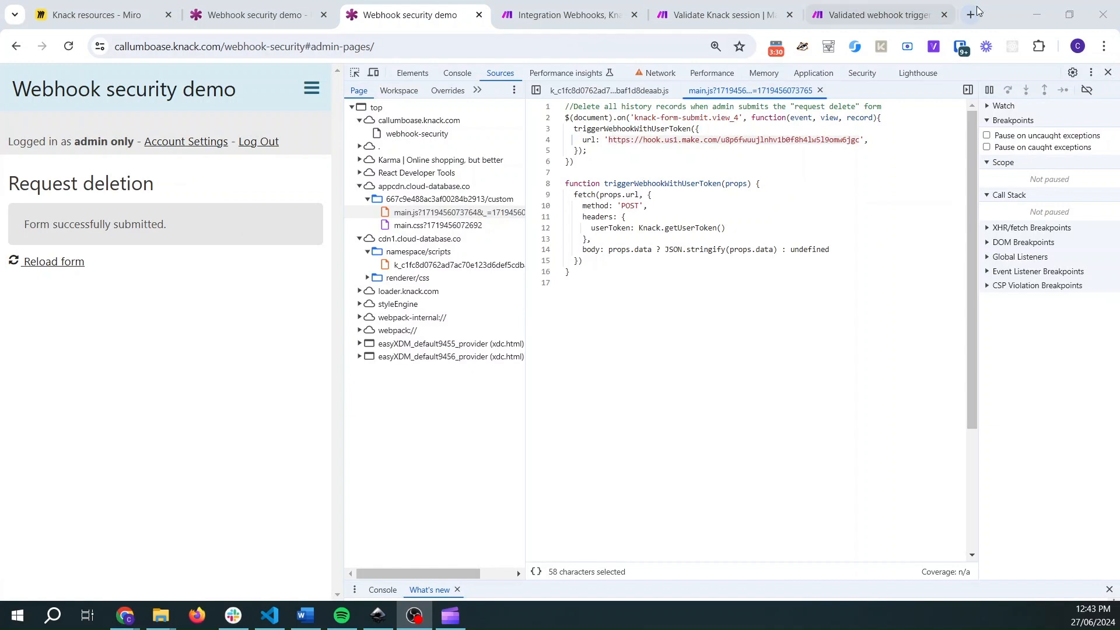
pyautogui.click(1106, 46)
pyautogui.click(1106, 46)
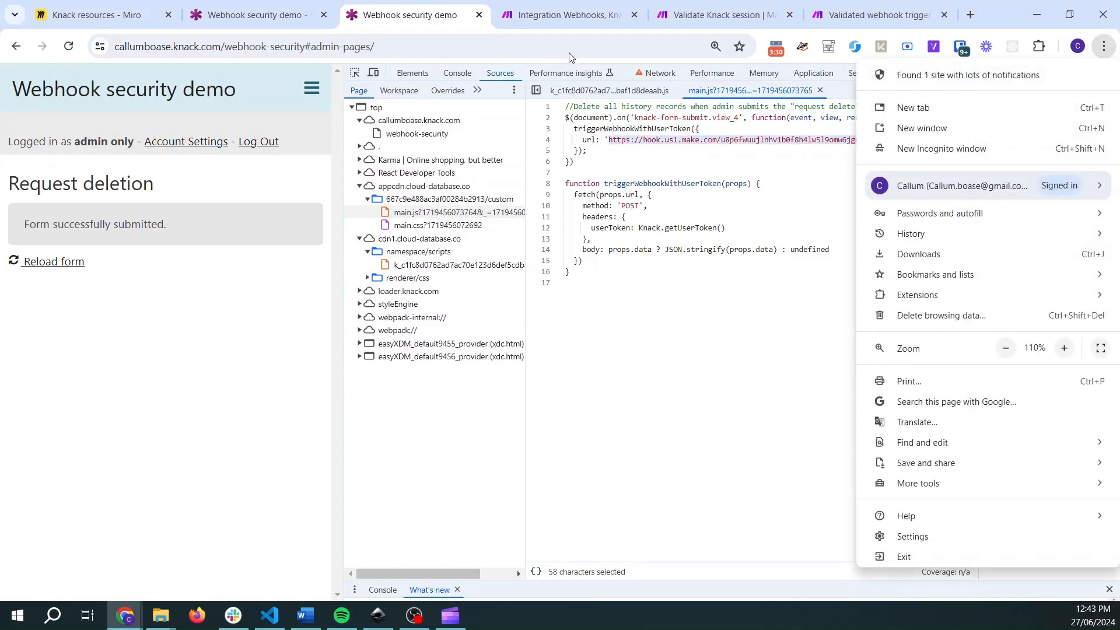
pyautogui.click(933, 150)
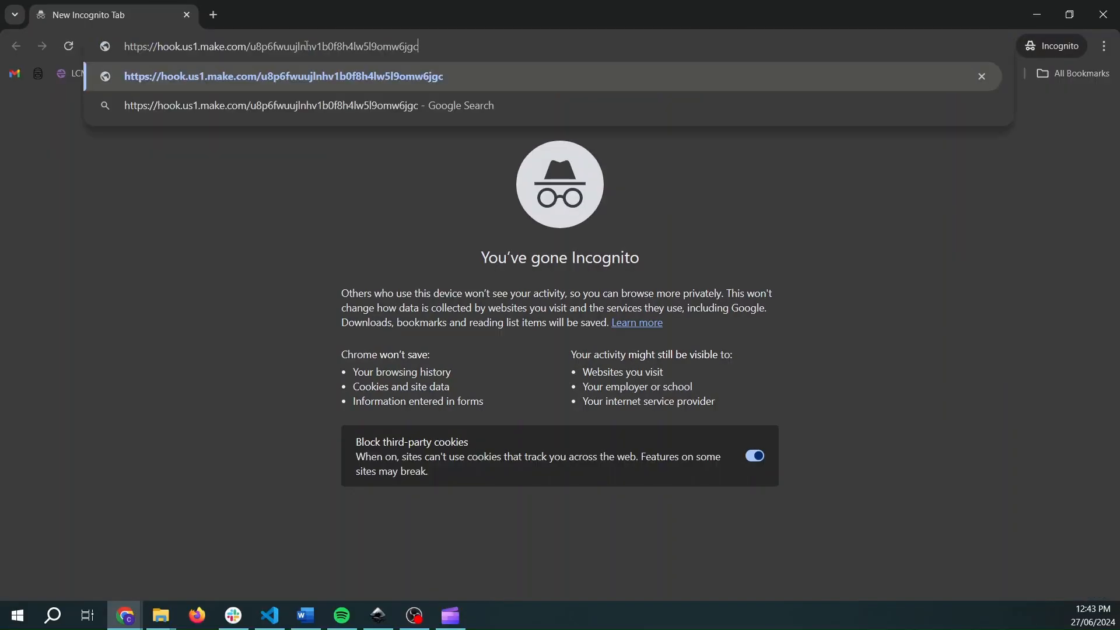
pyautogui.press('Return')
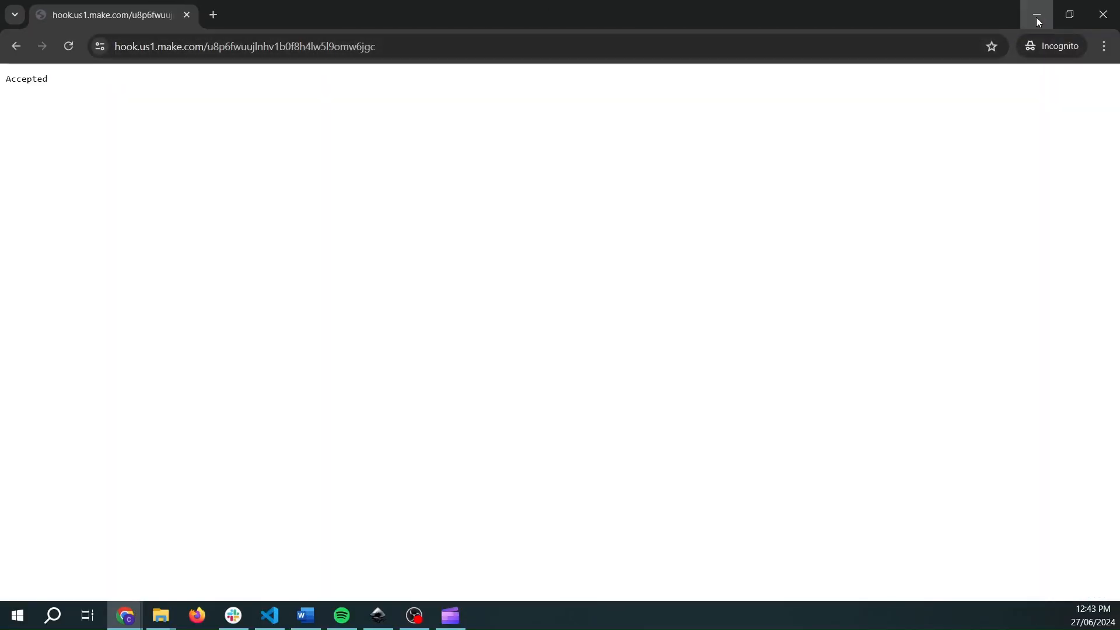
# - Switch to the scenarios and resend the unauthenticated request by reloading the webhook URL in the incognito window
pyautogui.click(1036, 16)
pyautogui.click(569, 14)
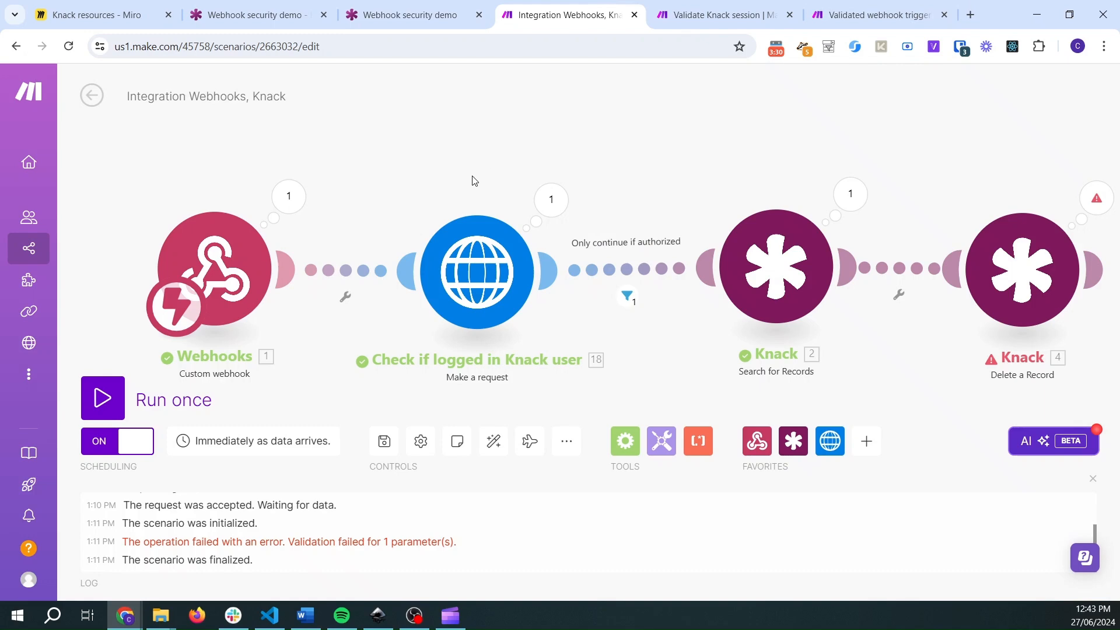
pyautogui.click(703, 14)
pyautogui.click(115, 401)
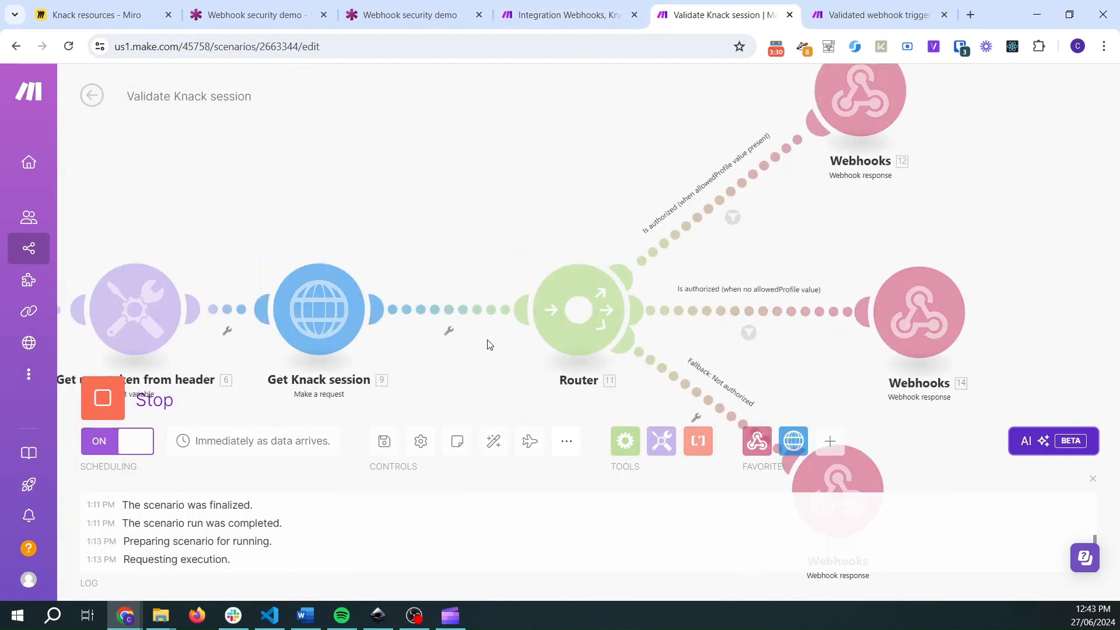
pyautogui.hotkey('alt', 'Tab')
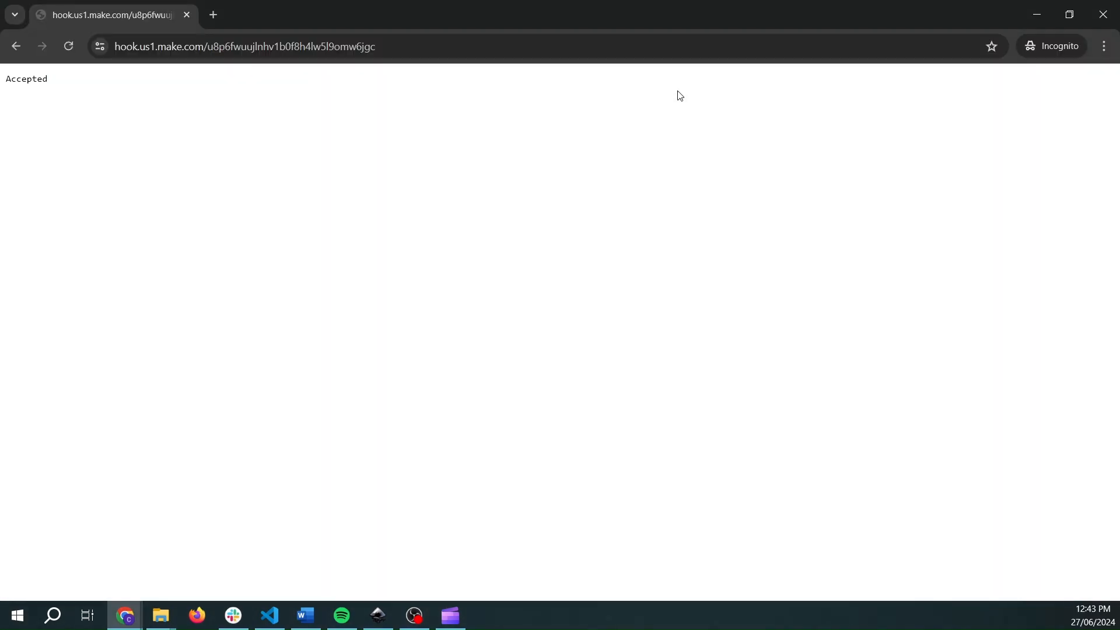
pyautogui.click(304, 47)
pyautogui.click(69, 46)
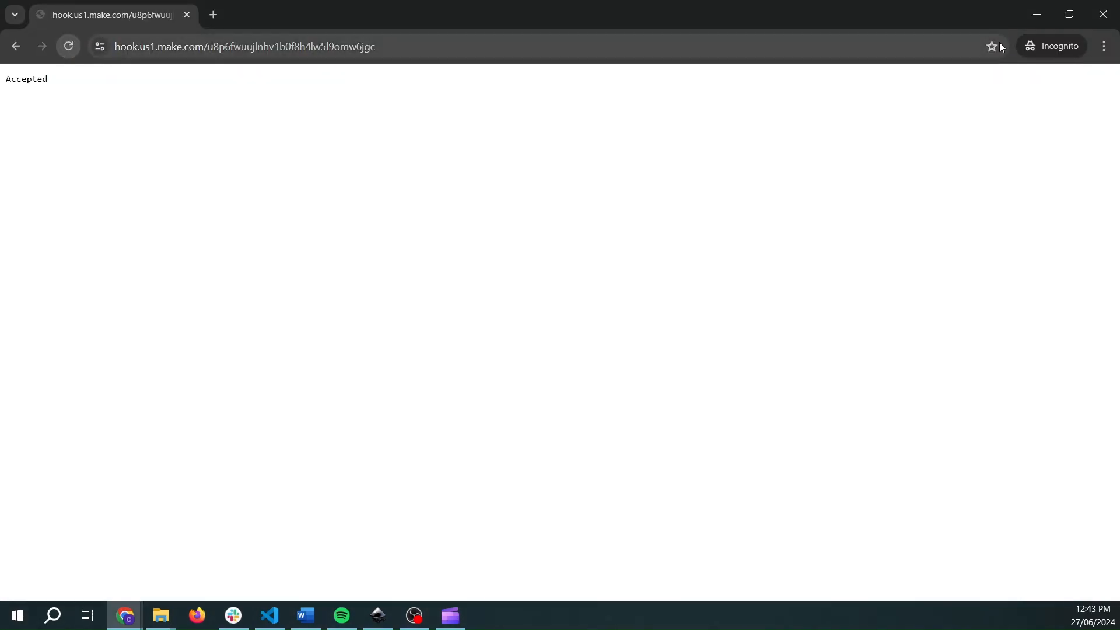
pyautogui.click(1042, 15)
pyautogui.click(596, 3)
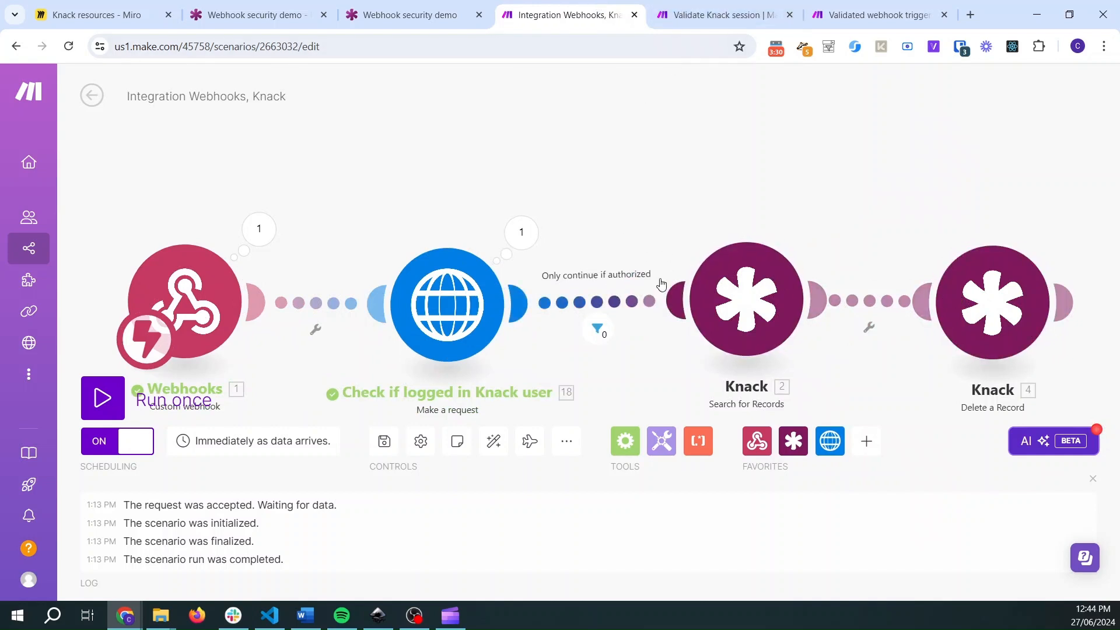
# - Inspect the headers received by the Webhooks trigger in the Integration Webhooks, Knack scenario's latest run
pyautogui.moveTo(668, 203); pyautogui.dragTo(626, 151)
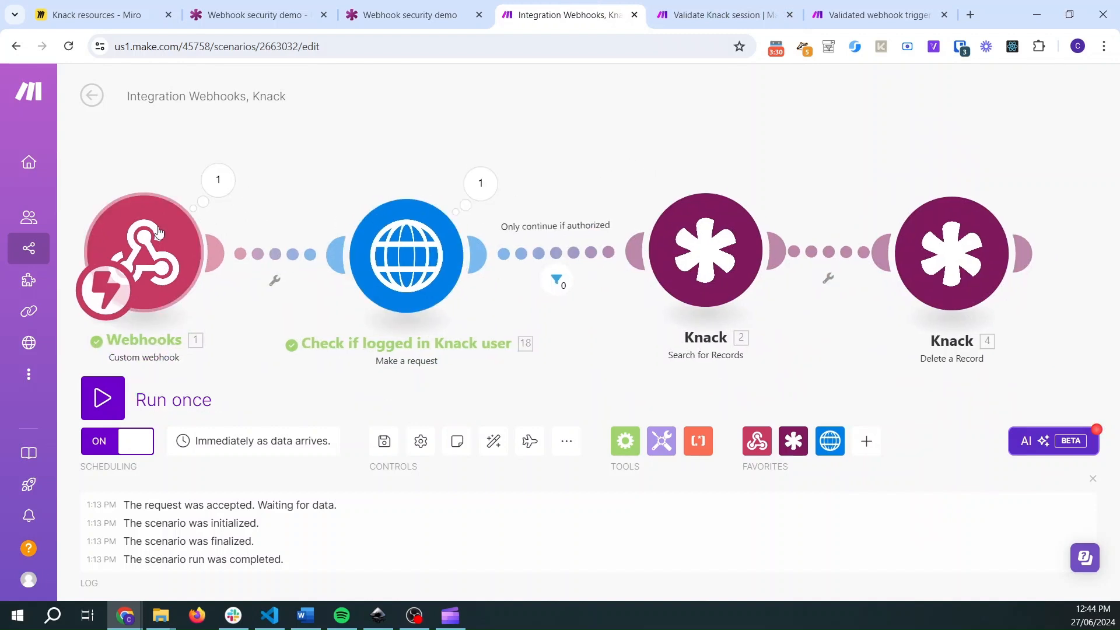
pyautogui.hotkey('ctrl', 'Tab')
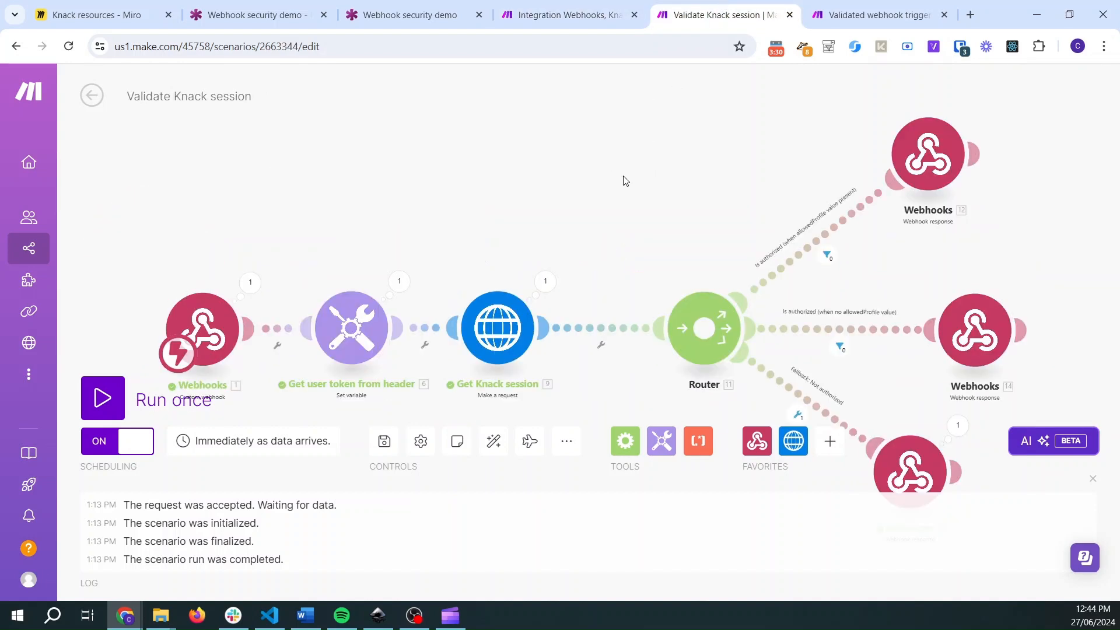
pyautogui.click(543, 10)
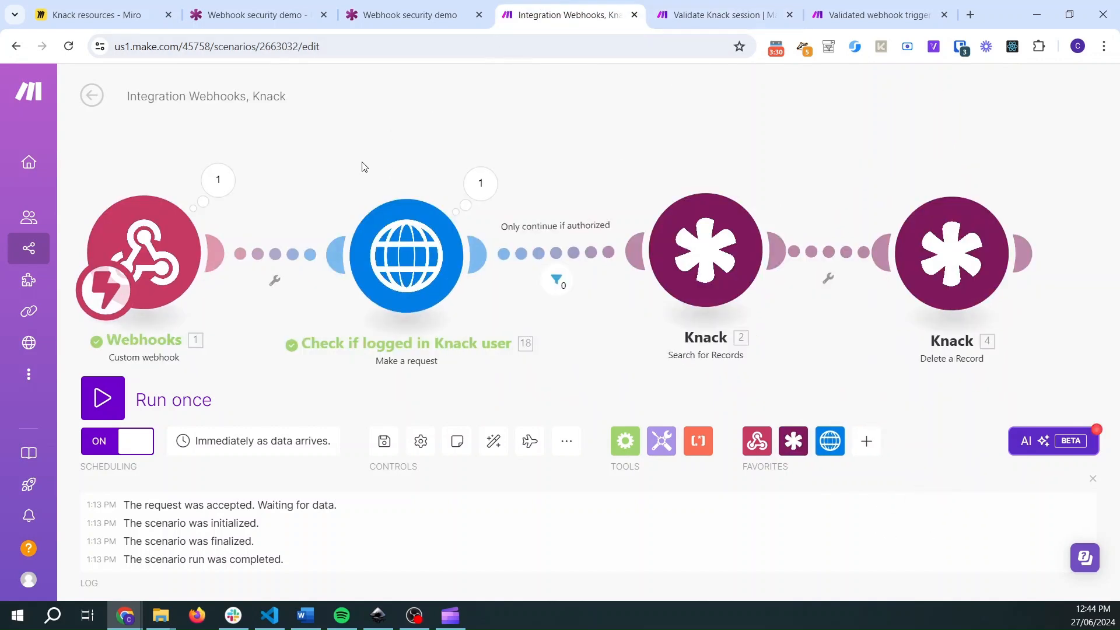
pyautogui.click(150, 242)
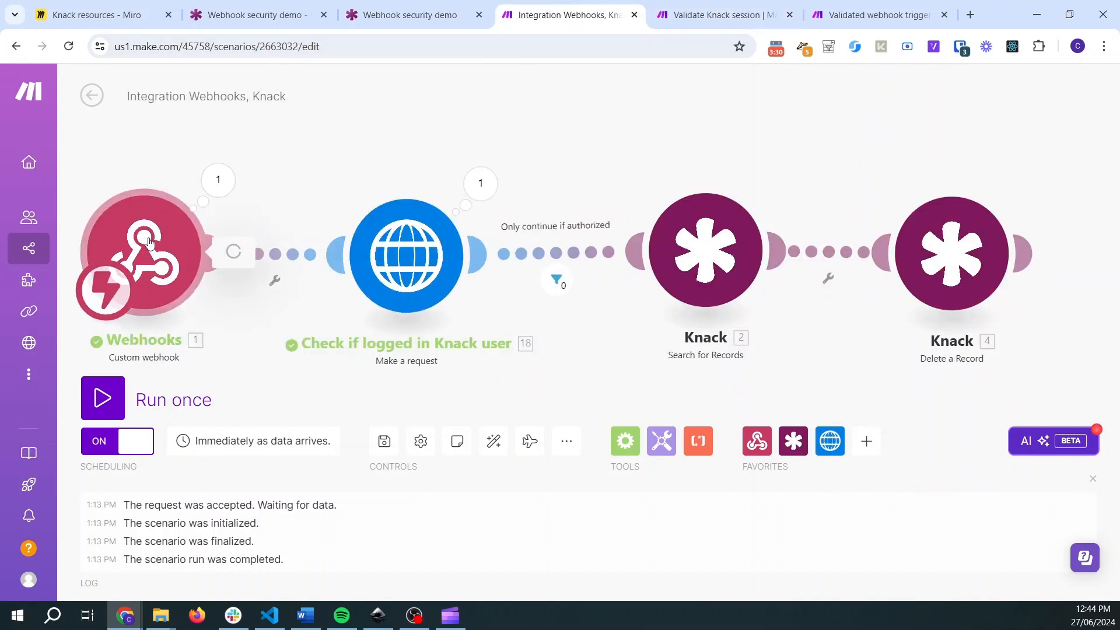
pyautogui.click(127, 143)
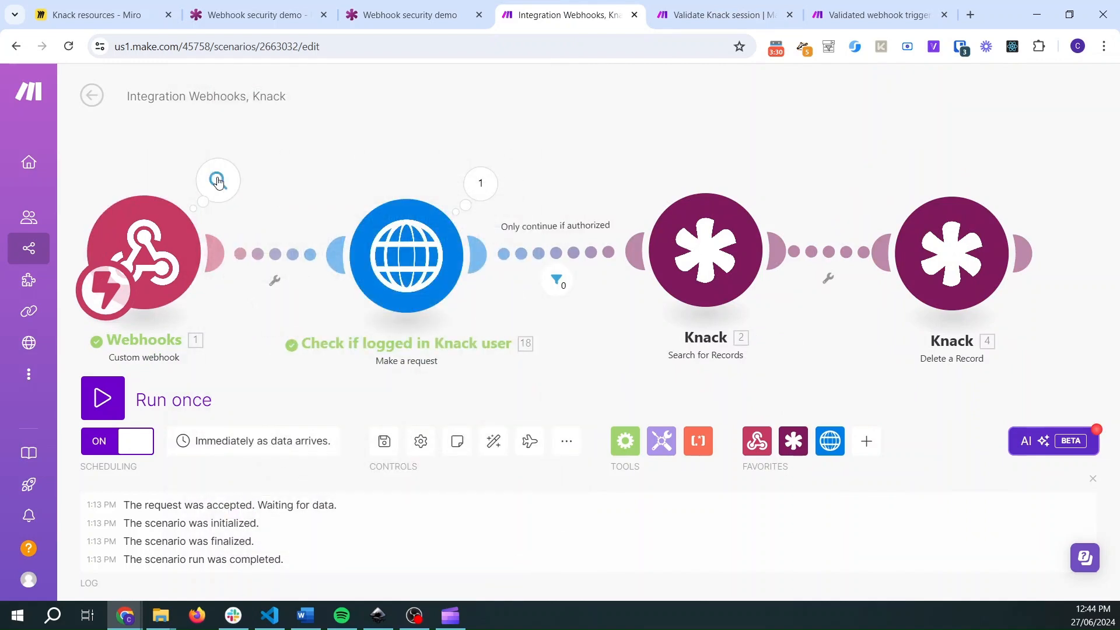
pyautogui.click(218, 180)
pyautogui.click(300, 216)
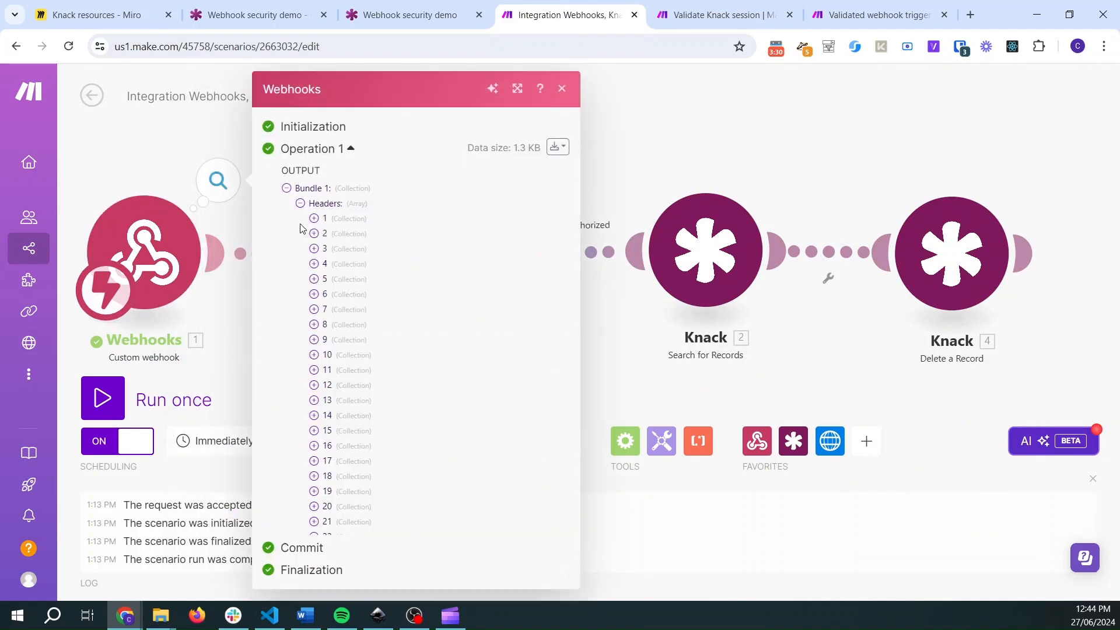
pyautogui.click(314, 279)
pyautogui.click(192, 128)
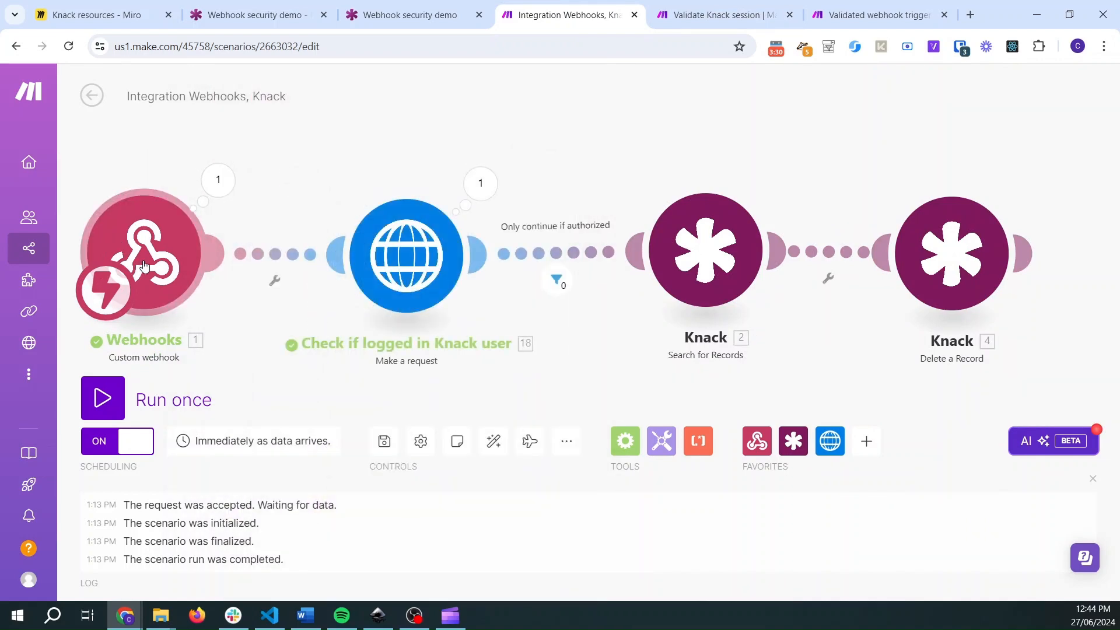
# - Check the HTTP module settings, then the Get user token from header module's output in the Validate Knack session scenario
pyautogui.click(405, 242)
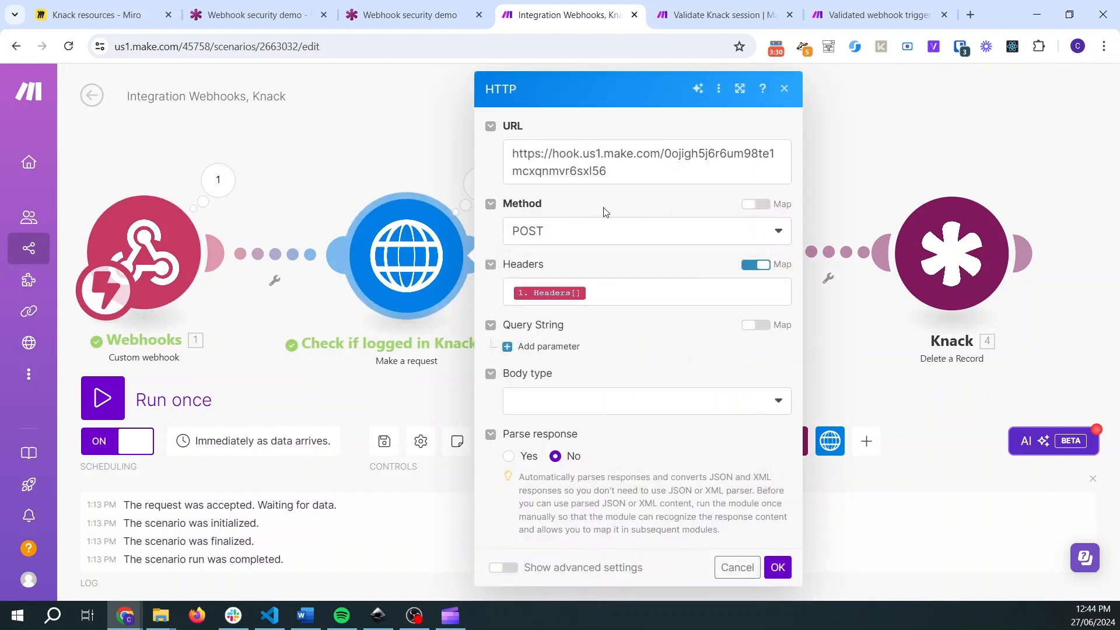
pyautogui.click(733, 20)
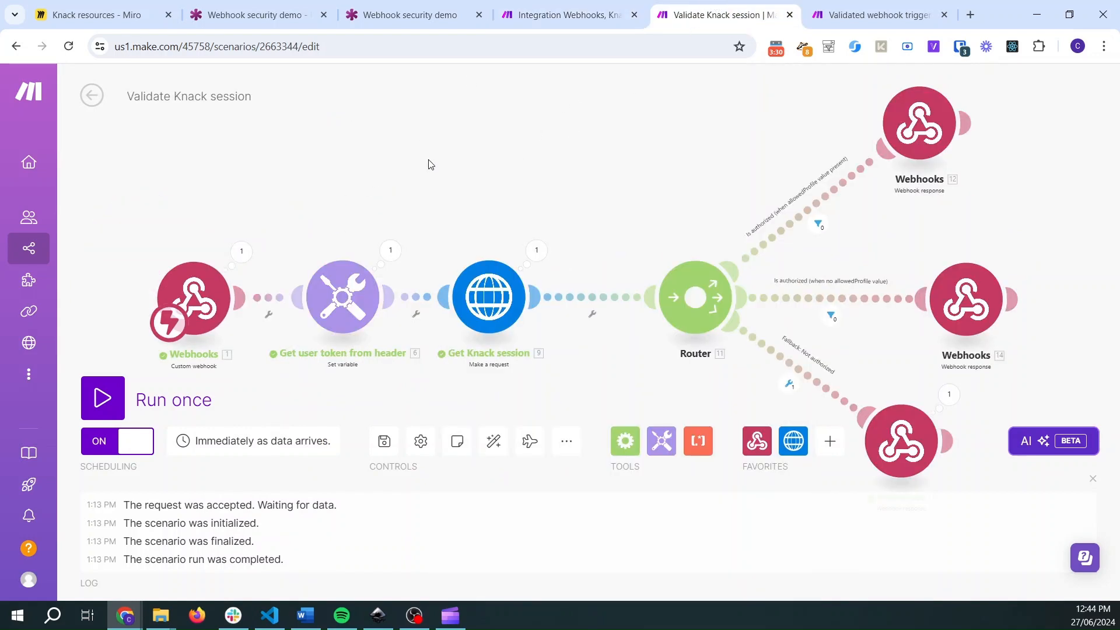
pyautogui.moveTo(449, 202); pyautogui.dragTo(445, 142)
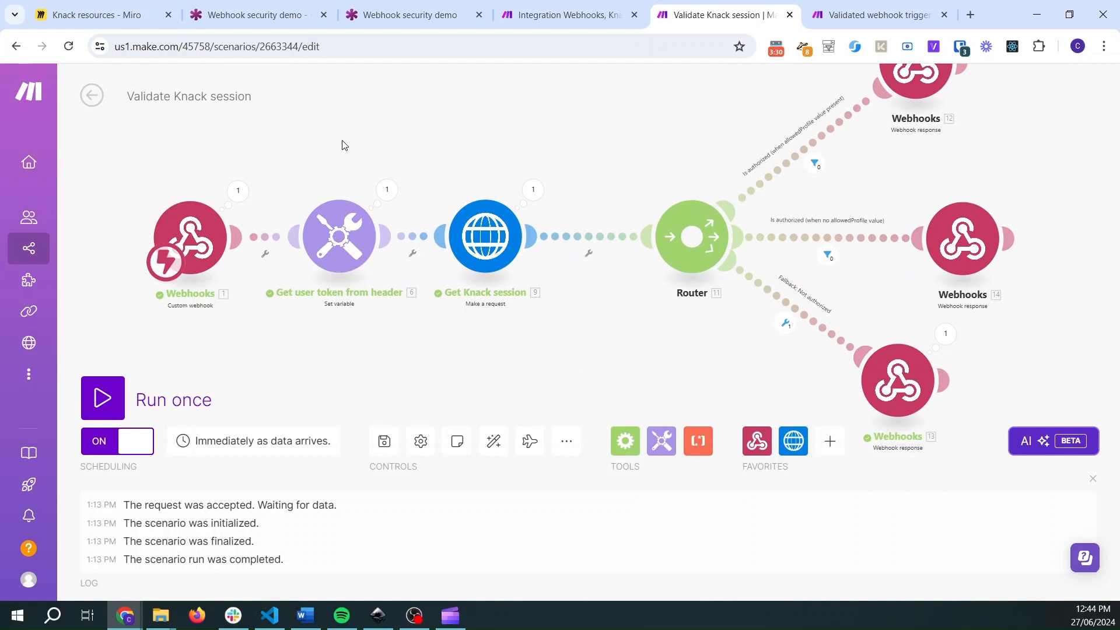
pyautogui.click(387, 191)
pyautogui.click(457, 286)
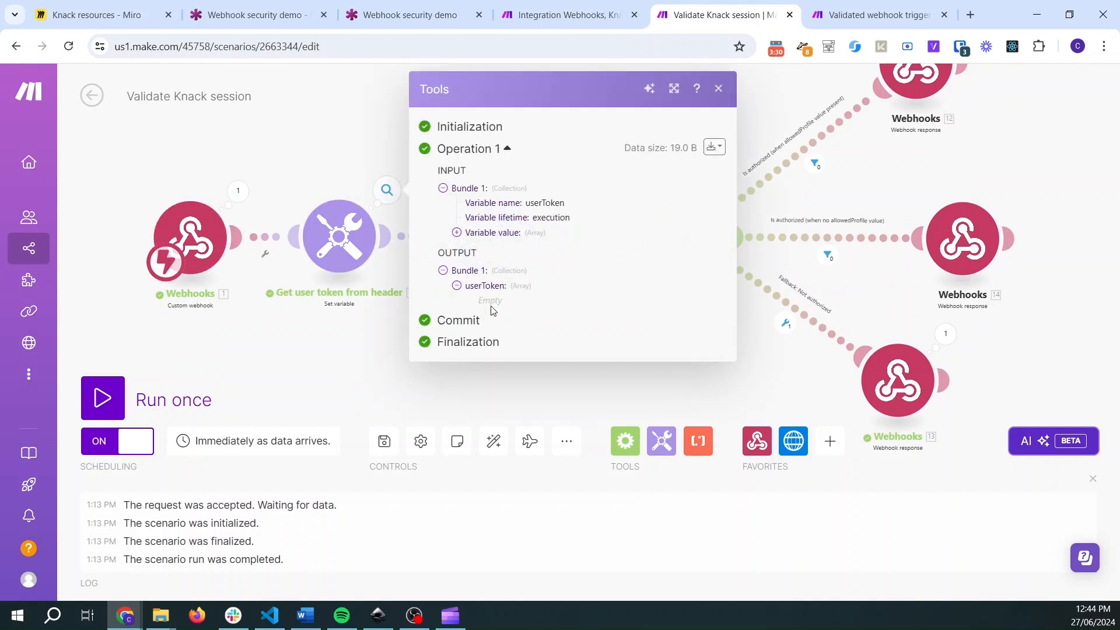
pyautogui.click(326, 159)
# - Inspect the Get Knack session request's input and output for the unauthenticated run
pyautogui.scroll(2, 520, 249)
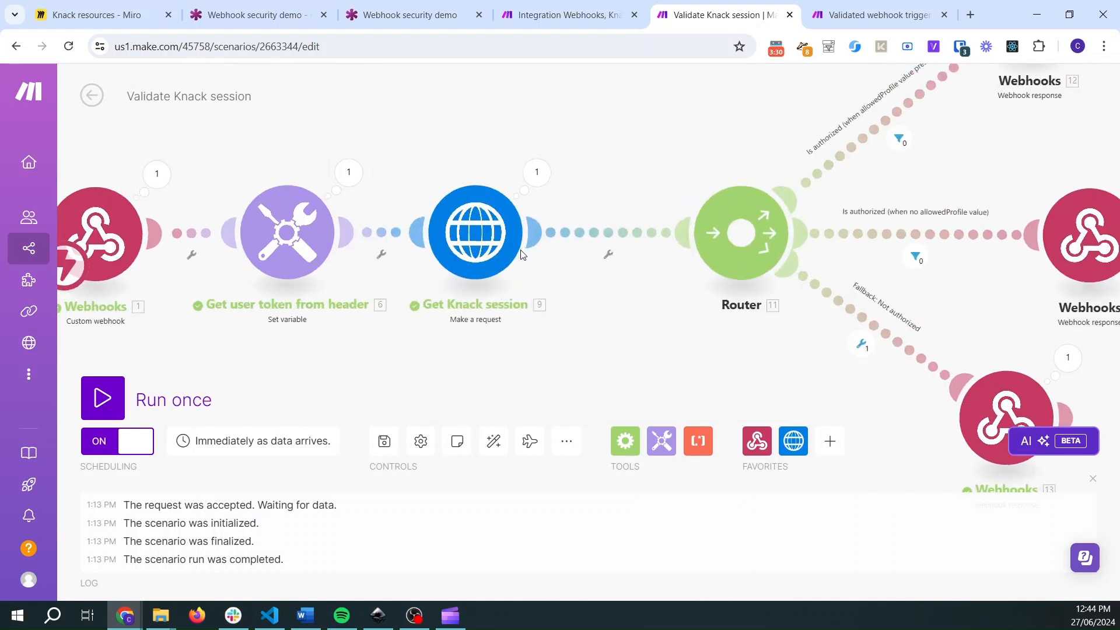
pyautogui.click(538, 164)
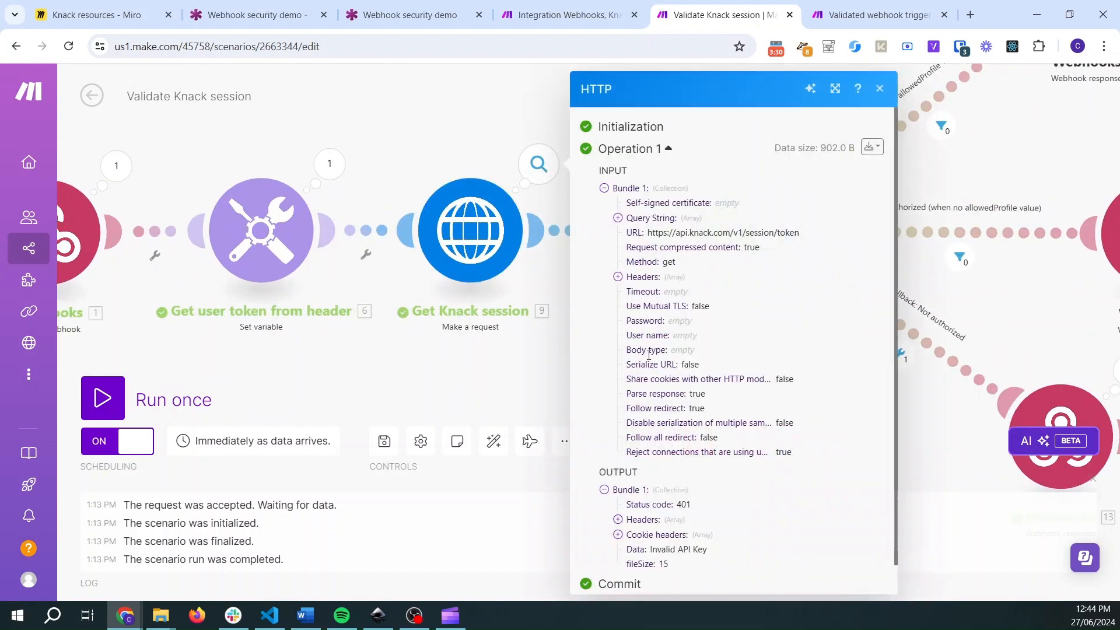
pyautogui.scroll(-1, 675, 480)
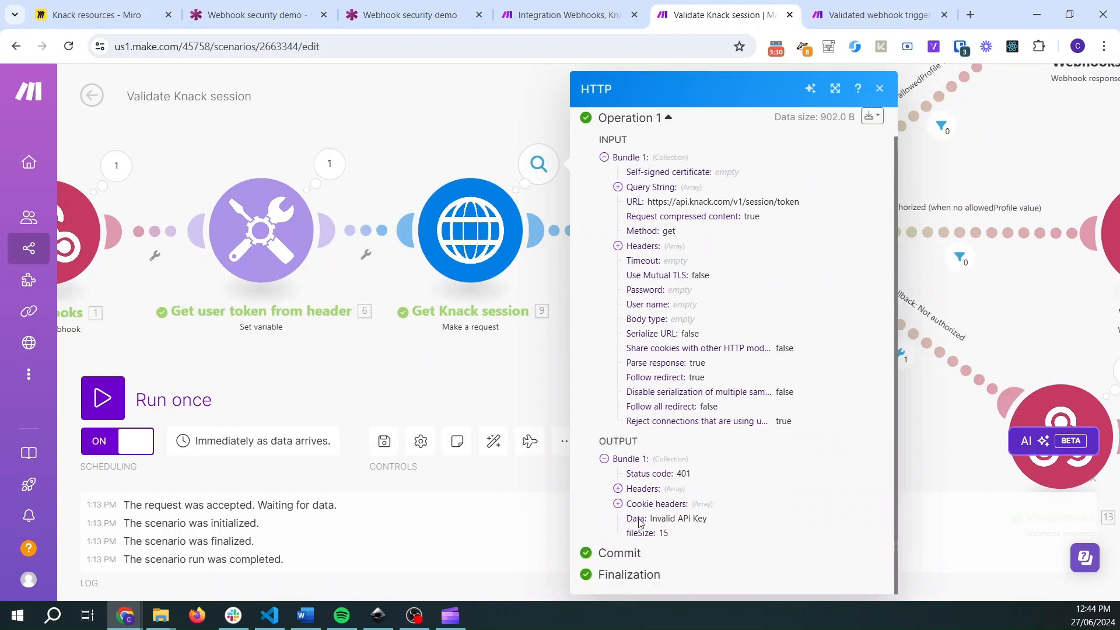
pyautogui.click(515, 374)
# - Review the Fallback: Not authorized route's Webhook response module status and body
pyautogui.moveTo(533, 351); pyautogui.dragTo(229, 339)
pyautogui.moveTo(455, 117); pyautogui.dragTo(371, 128)
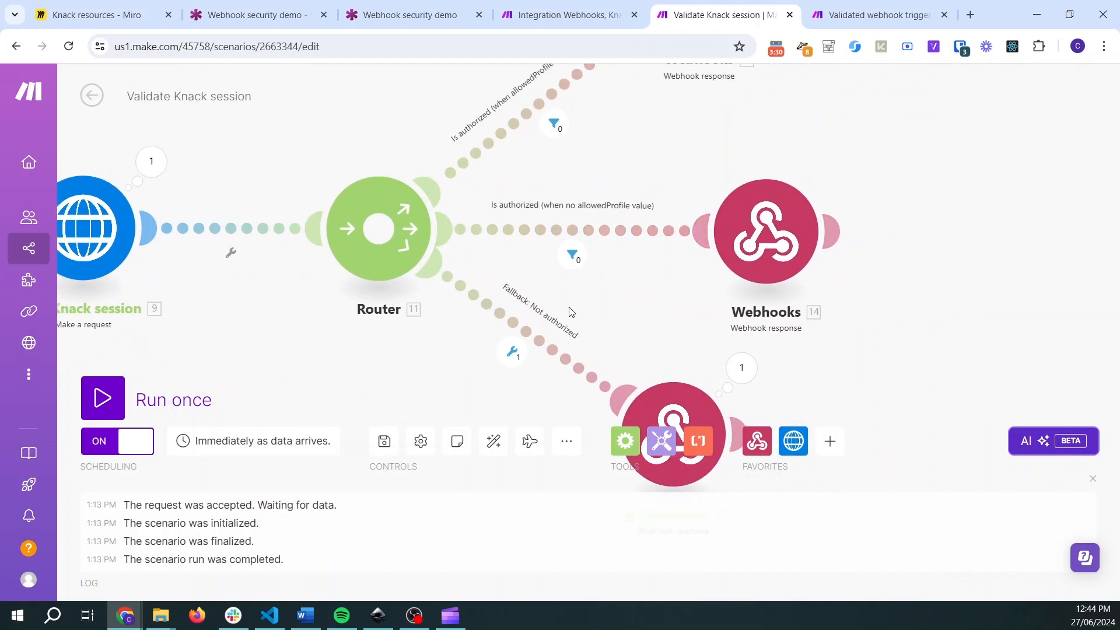
pyautogui.moveTo(575, 307); pyautogui.dragTo(599, 363)
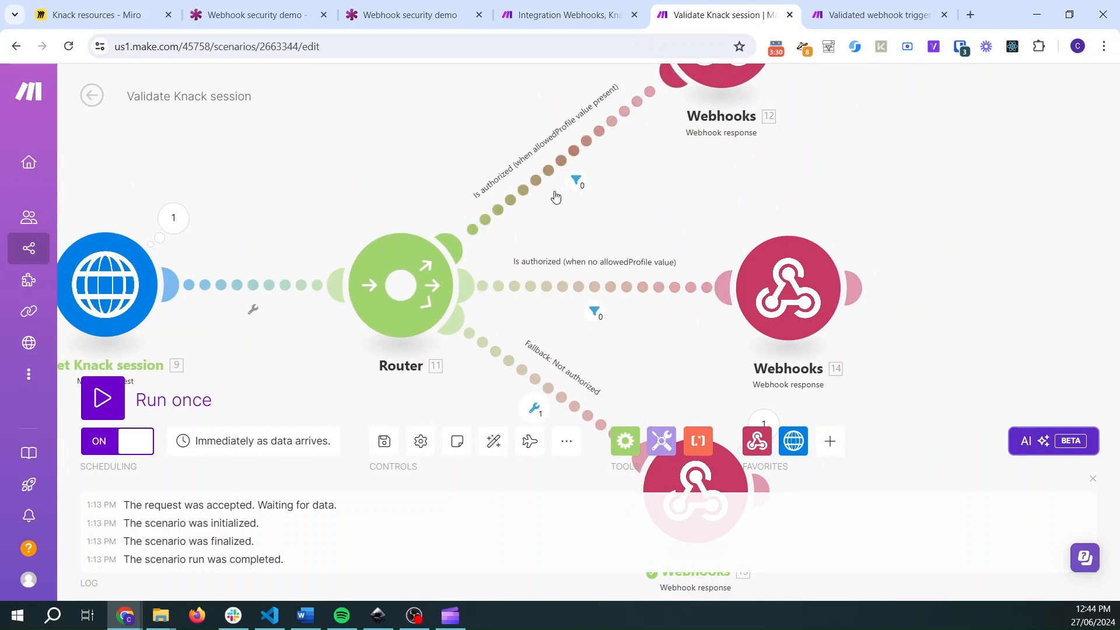
pyautogui.moveTo(656, 388); pyautogui.dragTo(663, 215)
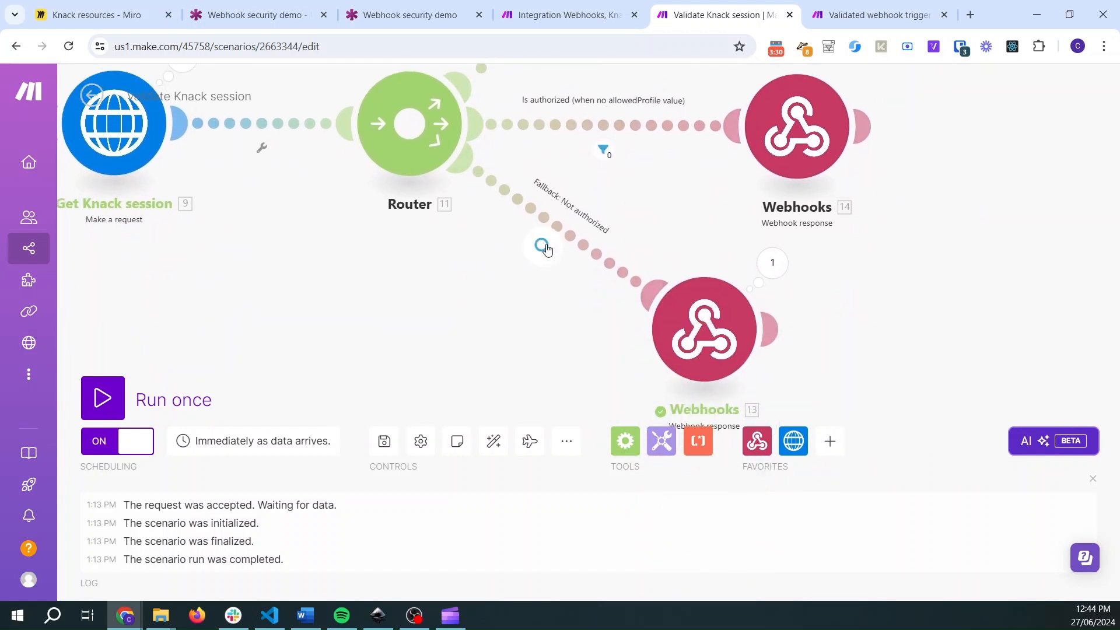
pyautogui.click(720, 325)
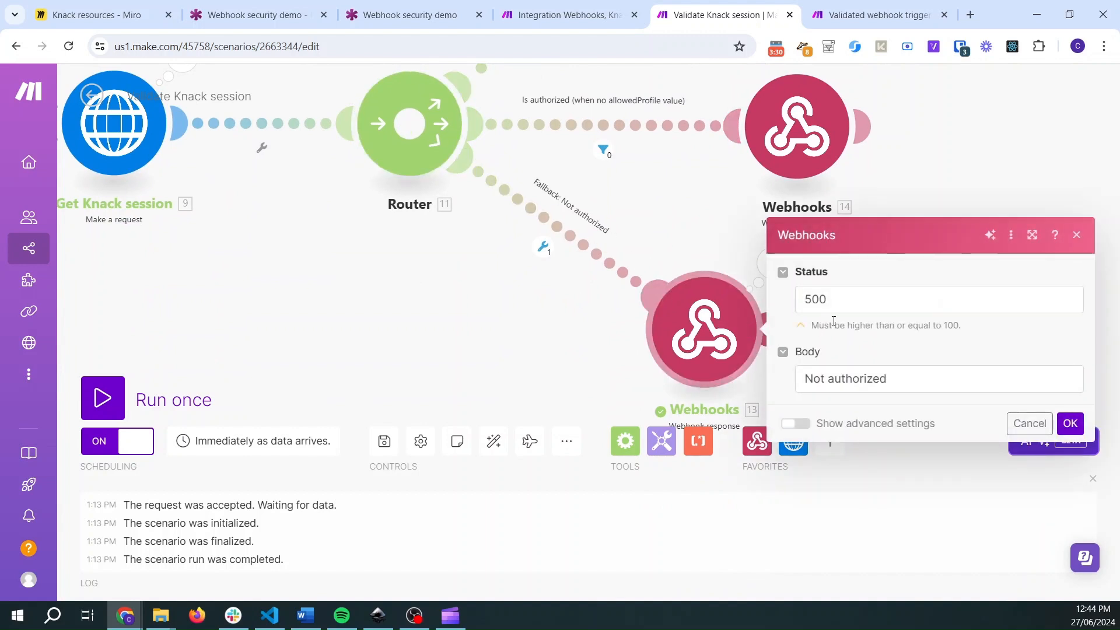
pyautogui.moveTo(832, 300); pyautogui.dragTo(796, 298)
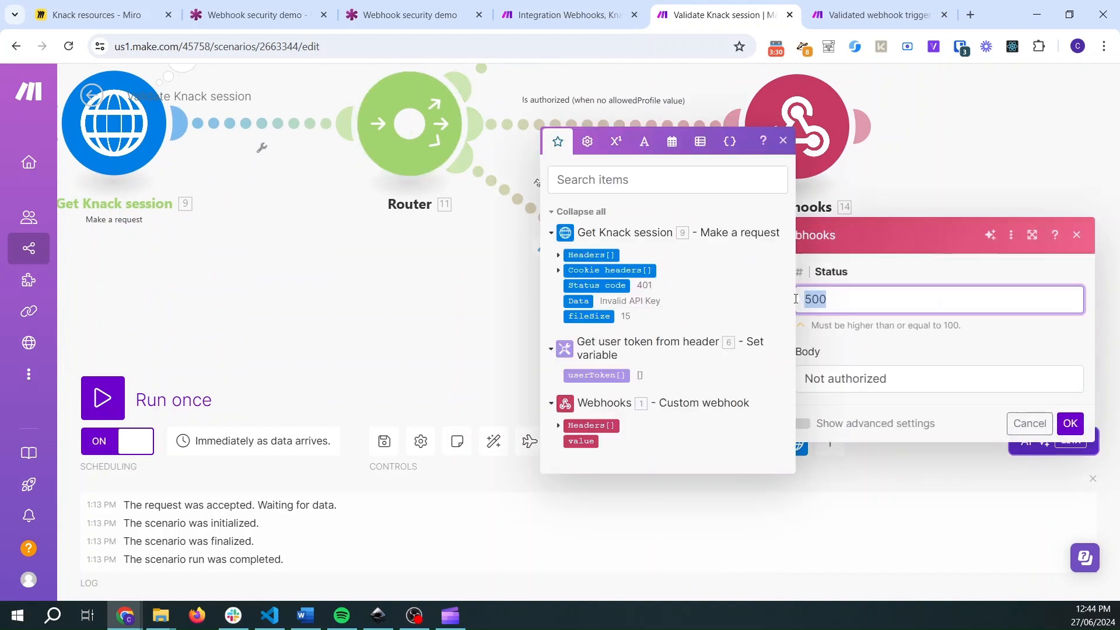
pyautogui.click(439, 320)
# - Check the authorized filter's inspector result for the unauthenticated run, then return to the Miro webhook security diagram
pyautogui.click(563, 15)
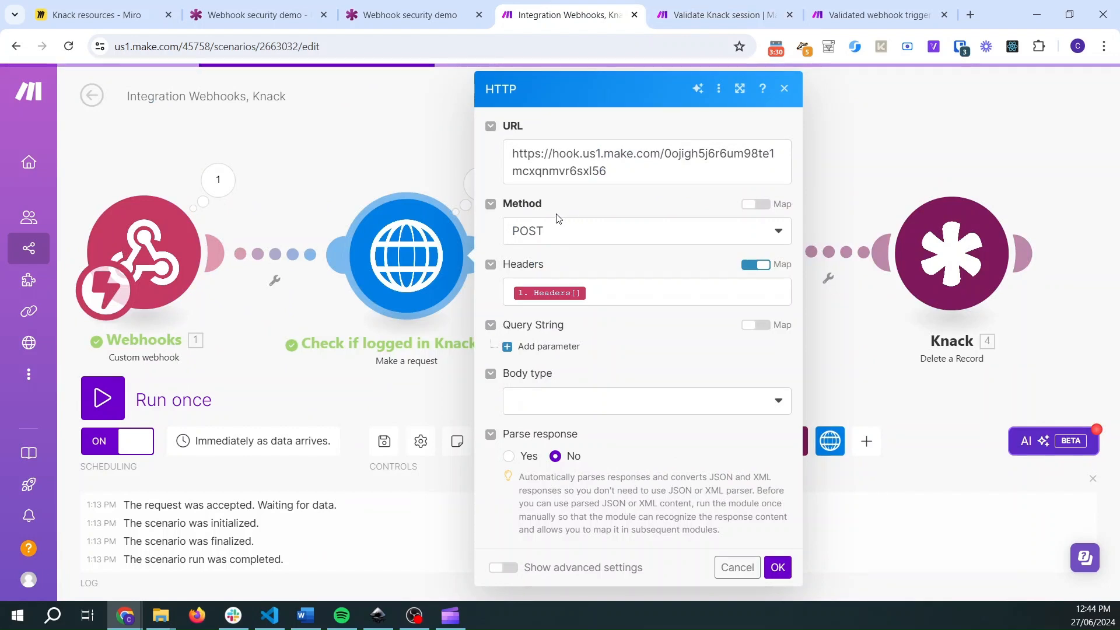
pyautogui.click(394, 176)
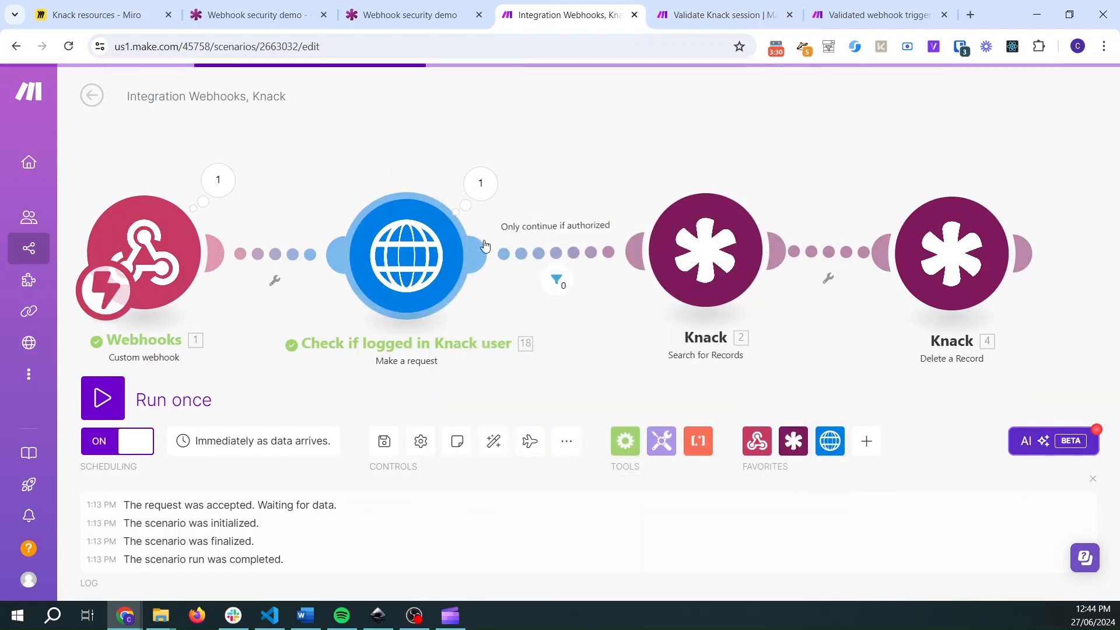
pyautogui.click(555, 281)
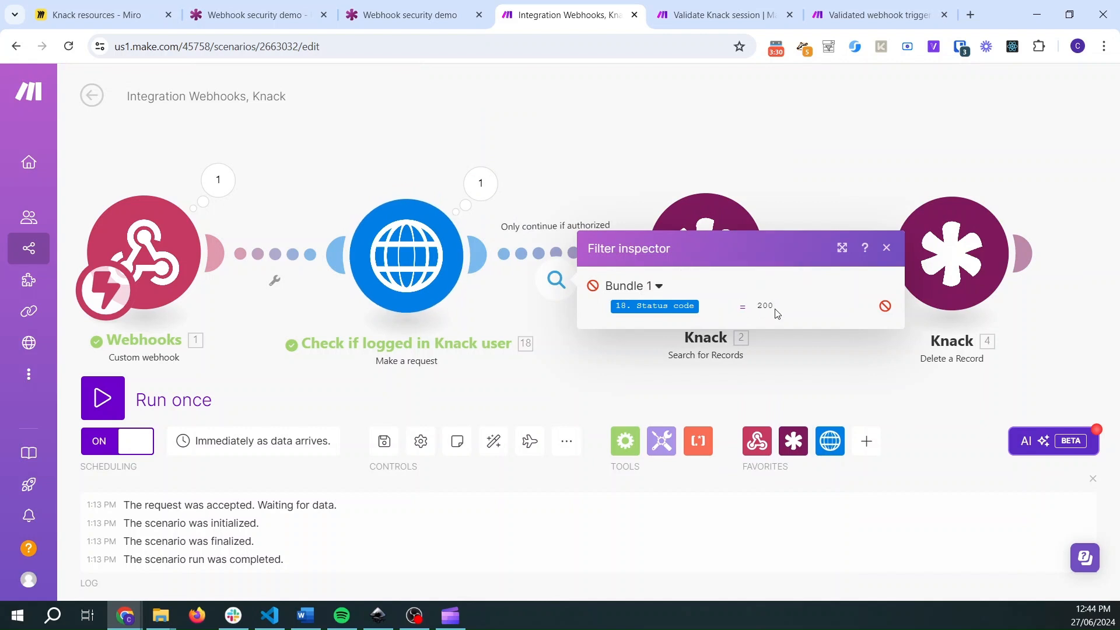
pyautogui.click(557, 180)
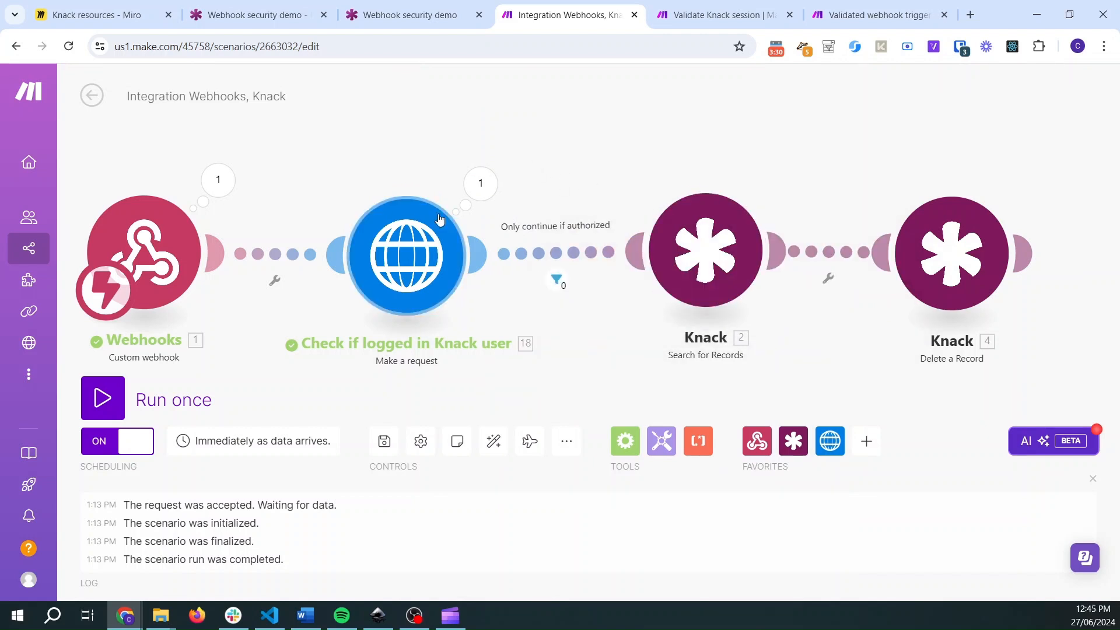
pyautogui.hotkey('ctrl', '1')
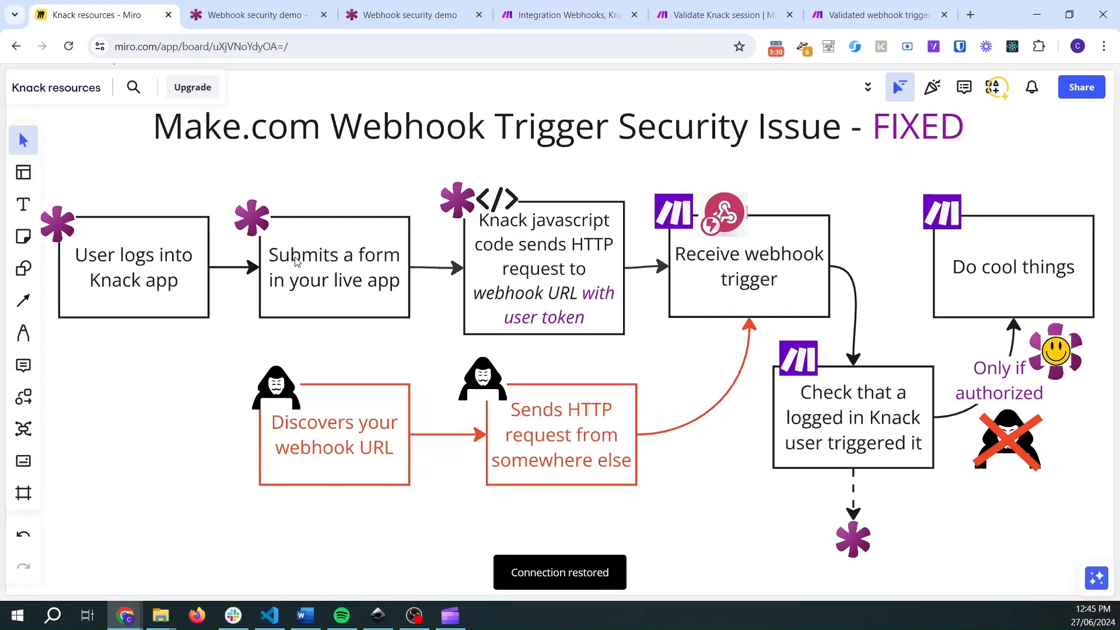
pyautogui.scroll(3, 550, 375)
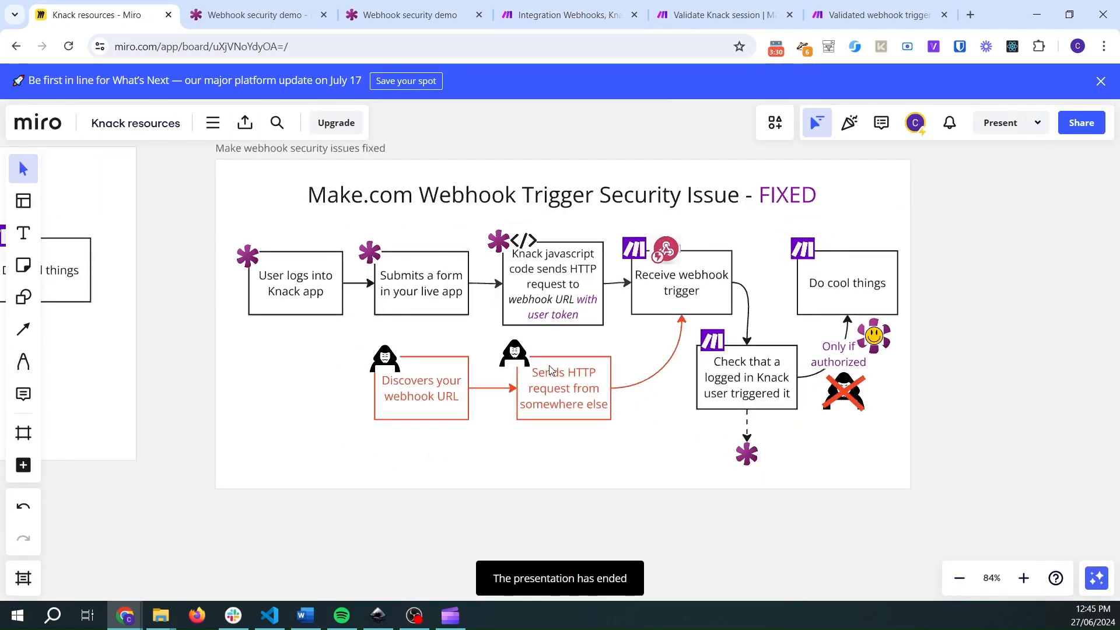
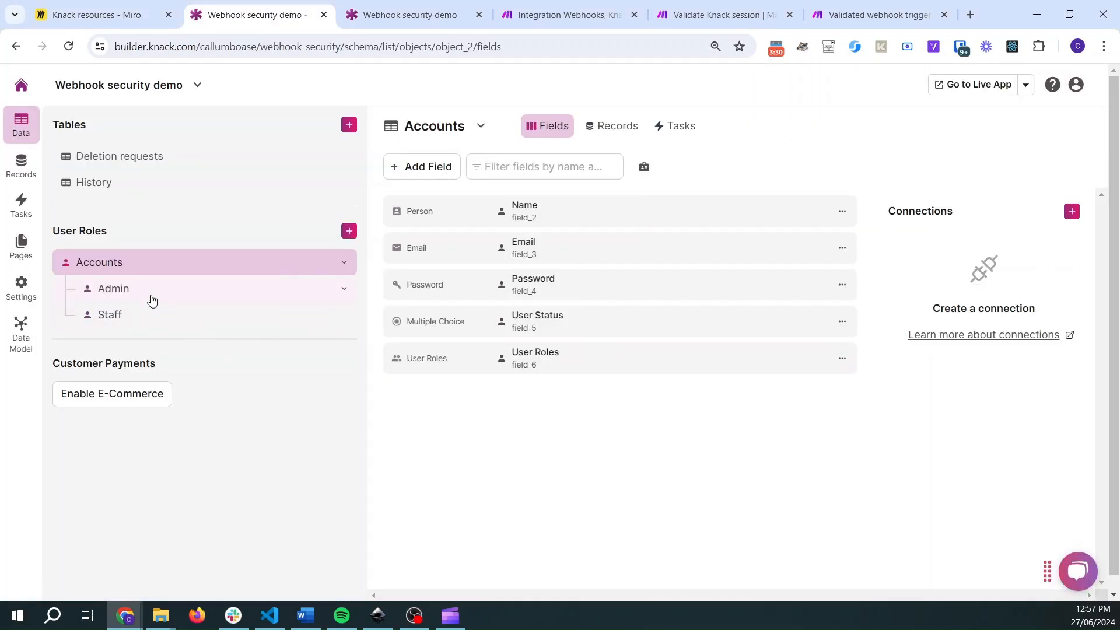
# - View the Staff and Admin user roles in the Knack builder and highlight the Admin role's object key in the page address
pyautogui.click(151, 300)
pyautogui.click(147, 320)
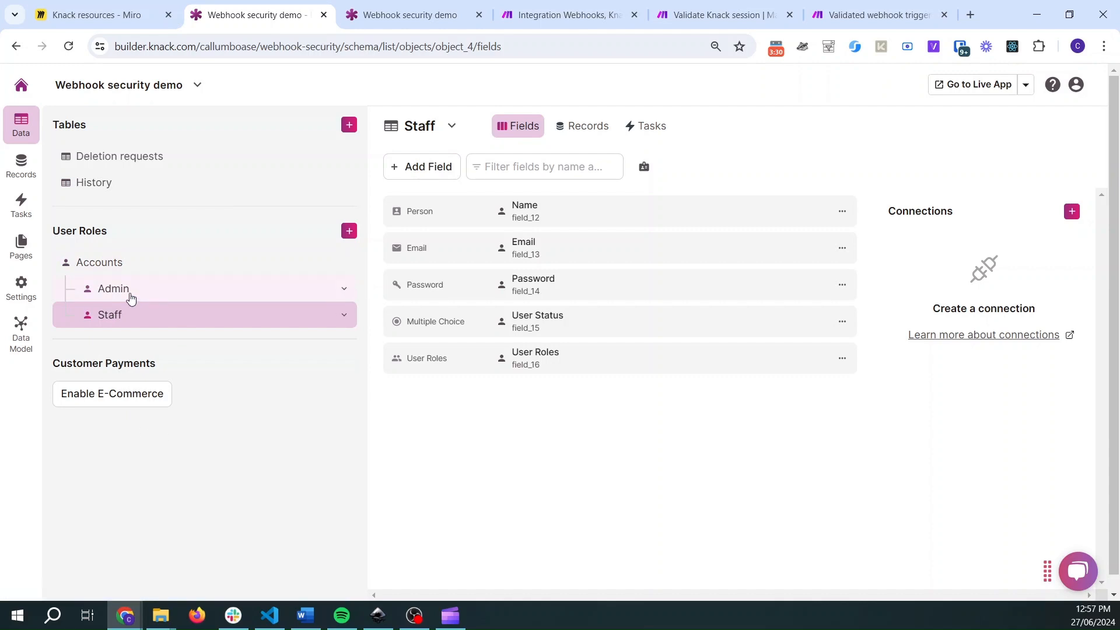
pyautogui.click(122, 293)
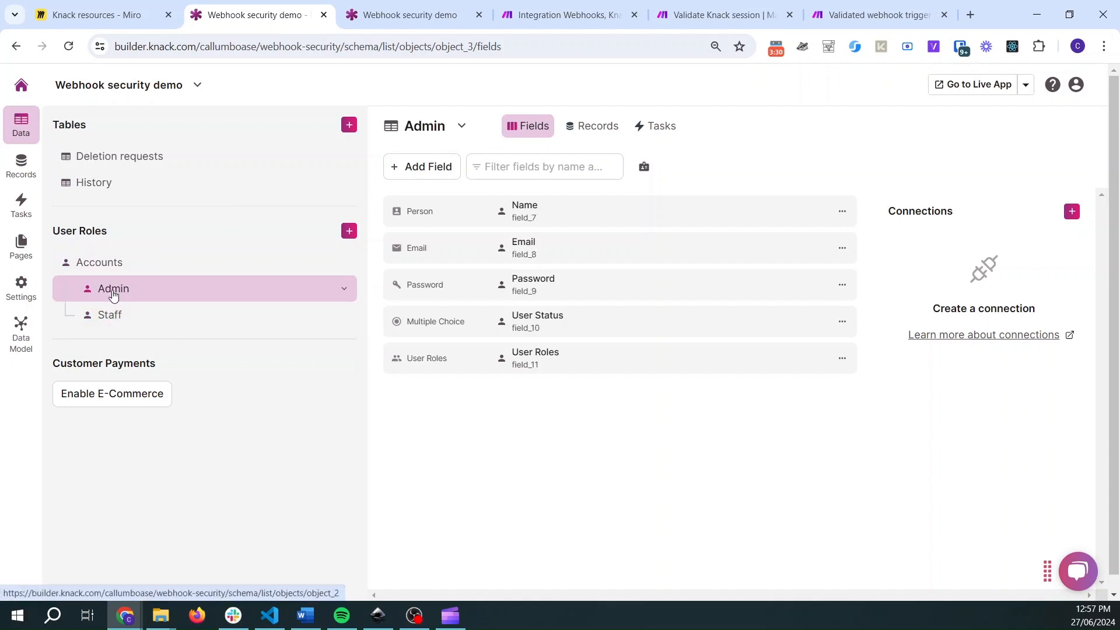
pyautogui.moveTo(475, 45); pyautogui.dragTo(435, 45)
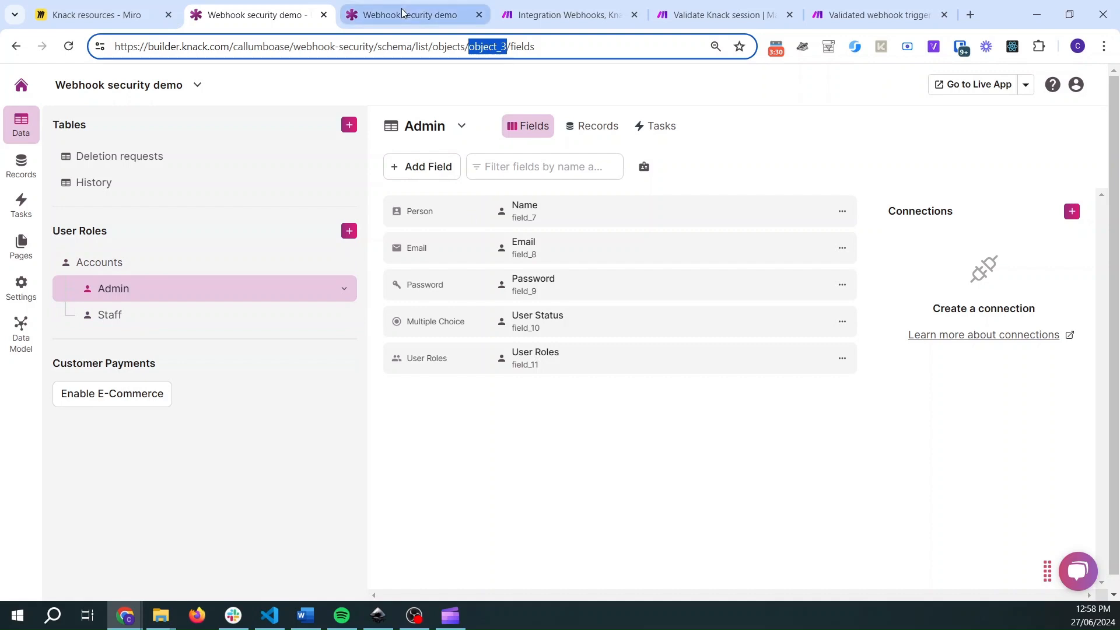
pyautogui.click(422, 6)
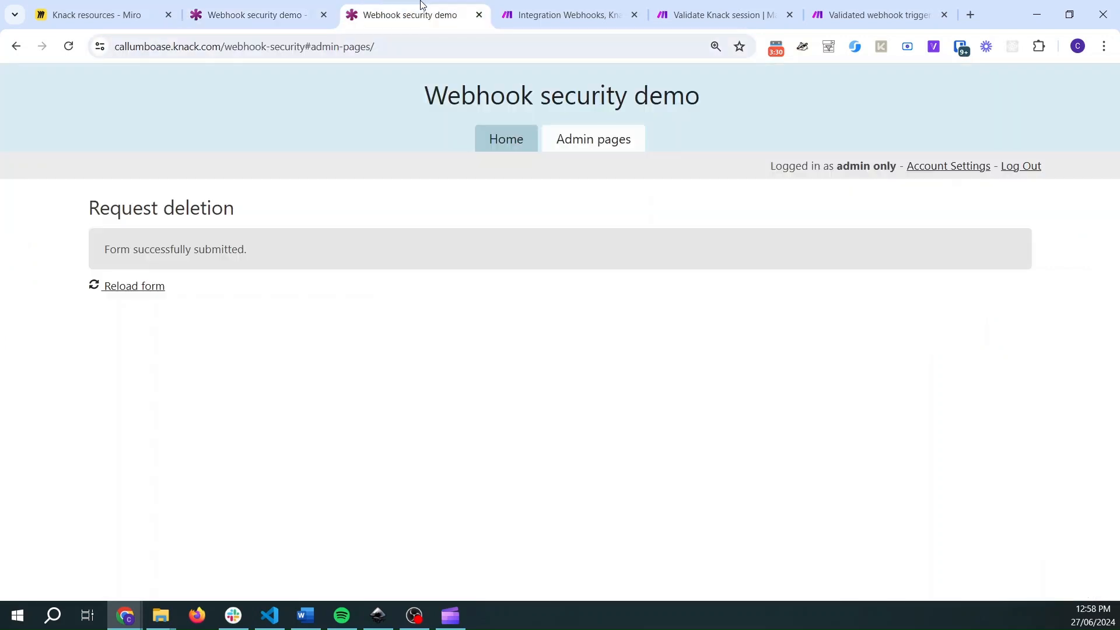
# - Add a query string parameter named allowedProfile to the Check if logged in Knack user request in the Integration Webhooks, Knack scenario
pyautogui.click(542, 6)
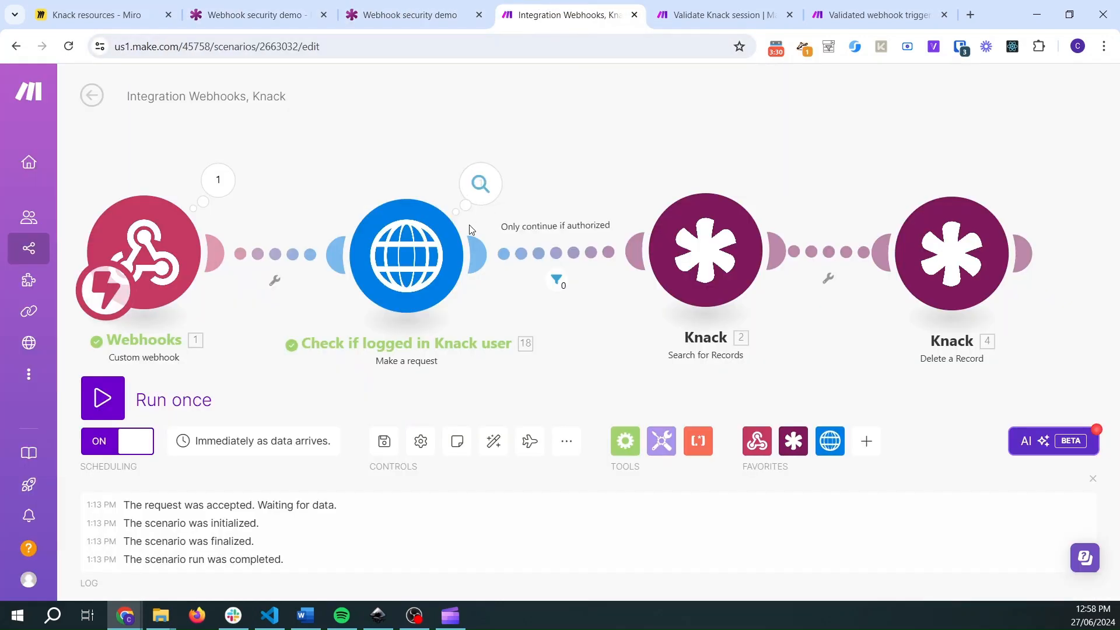
pyautogui.click(400, 255)
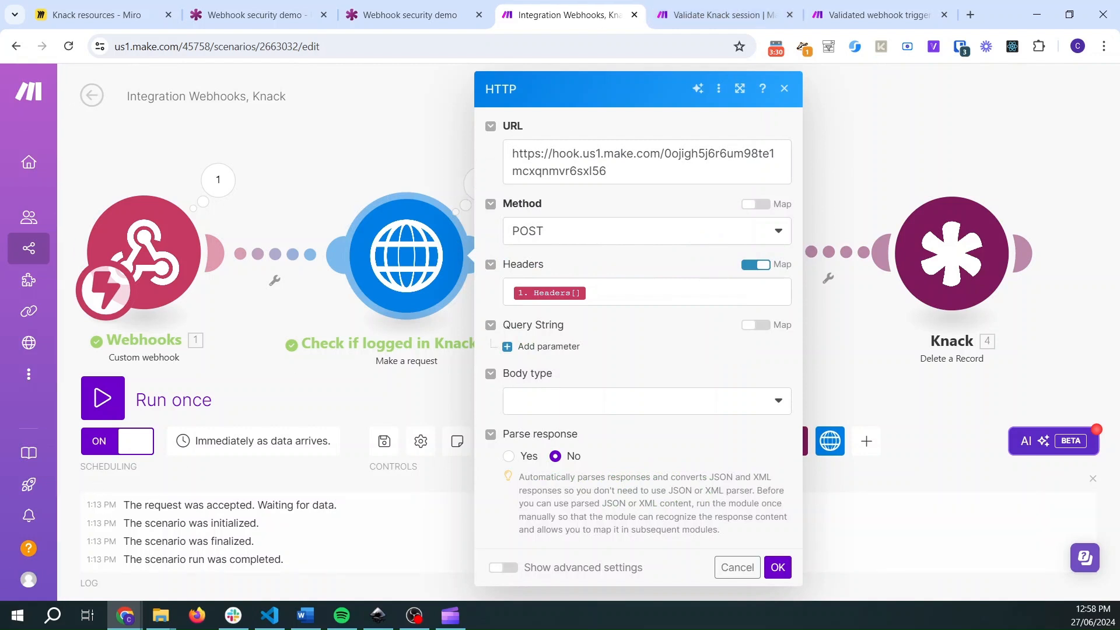
pyautogui.click(617, 343)
pyautogui.click(538, 350)
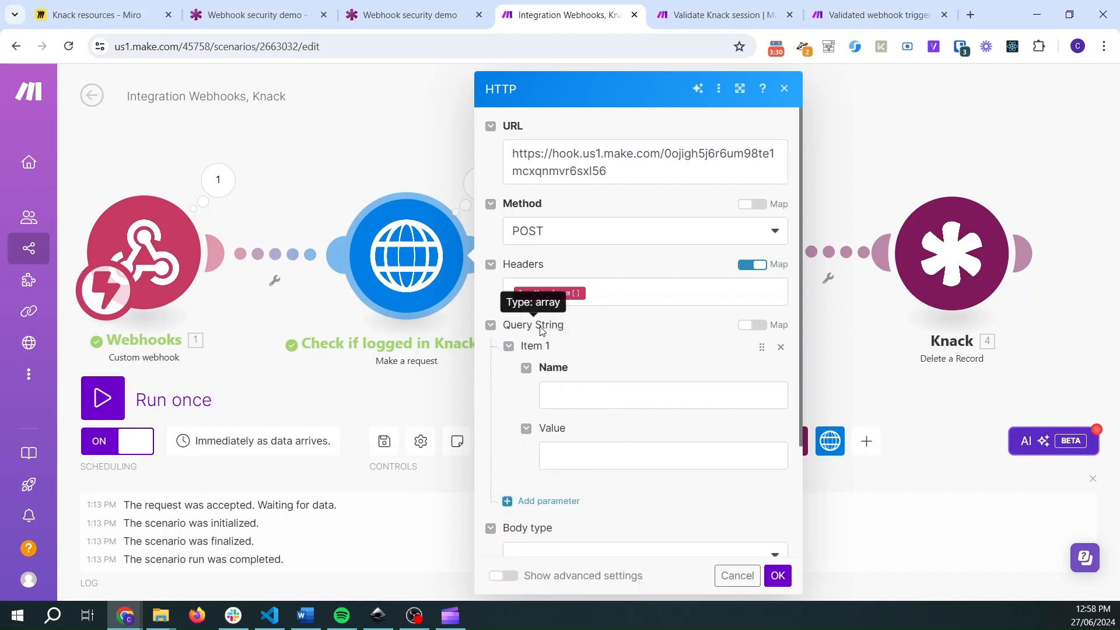
pyautogui.click(586, 393)
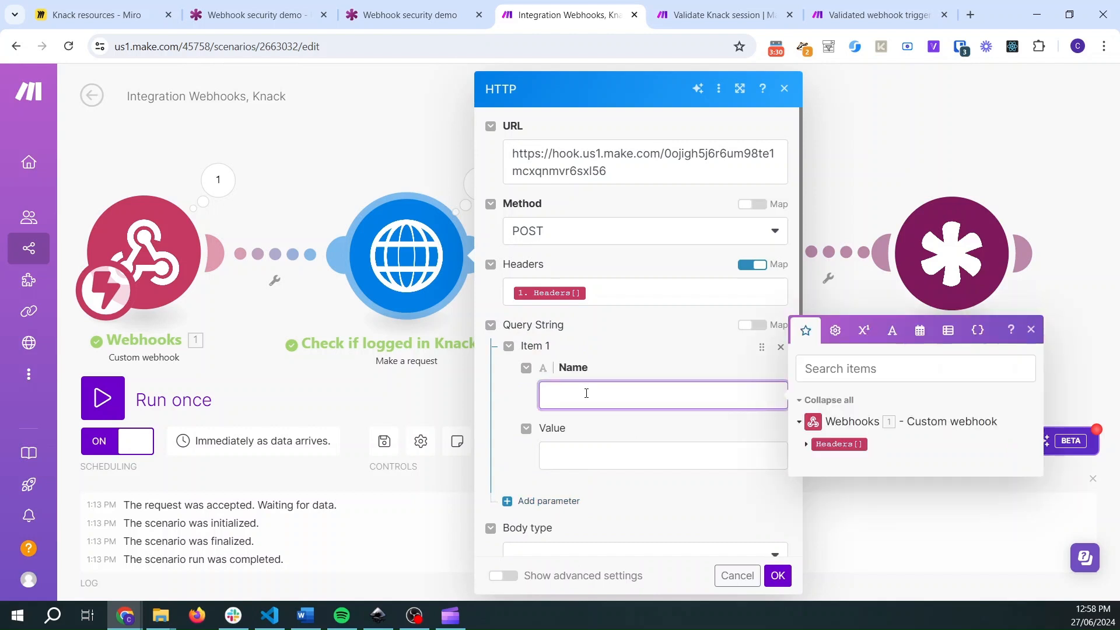
pyautogui.write('allowedProfile')
# - Copy the Admin role's object key from the Knack builder and set the allowedProfile value to profile_3
pyautogui.click(583, 454)
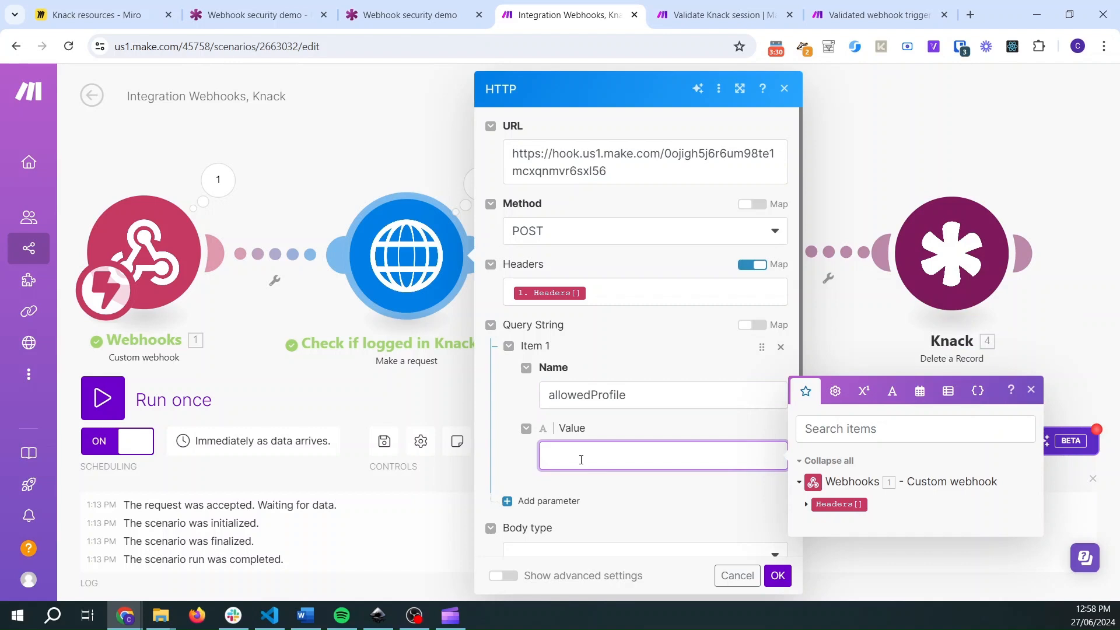
pyautogui.click(256, 15)
pyautogui.doubleClick(489, 47)
pyautogui.hotkey('ctrl', 'c')
pyautogui.click(569, 16)
pyautogui.hotkey('ctrl', 'v')
pyautogui.moveTo(584, 457); pyautogui.dragTo(564, 456)
pyautogui.write('profile')
# - Compare the allowedProfile value with the Admin role's object key in Knack, and review the HTTP request's mapped headers
pyautogui.click(280, 5)
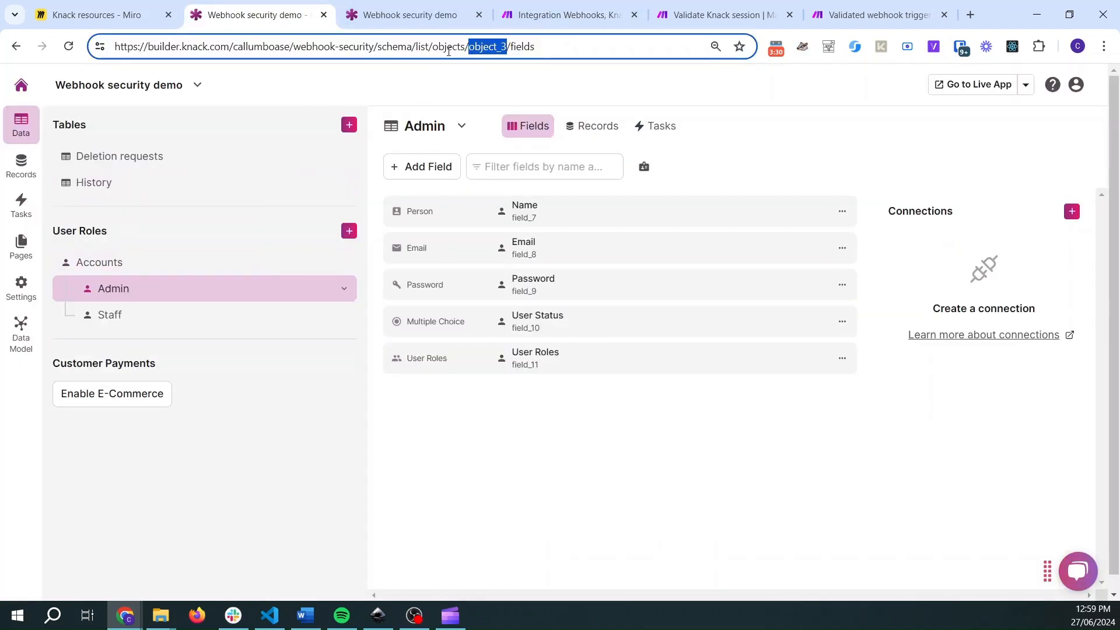
pyautogui.click(508, 17)
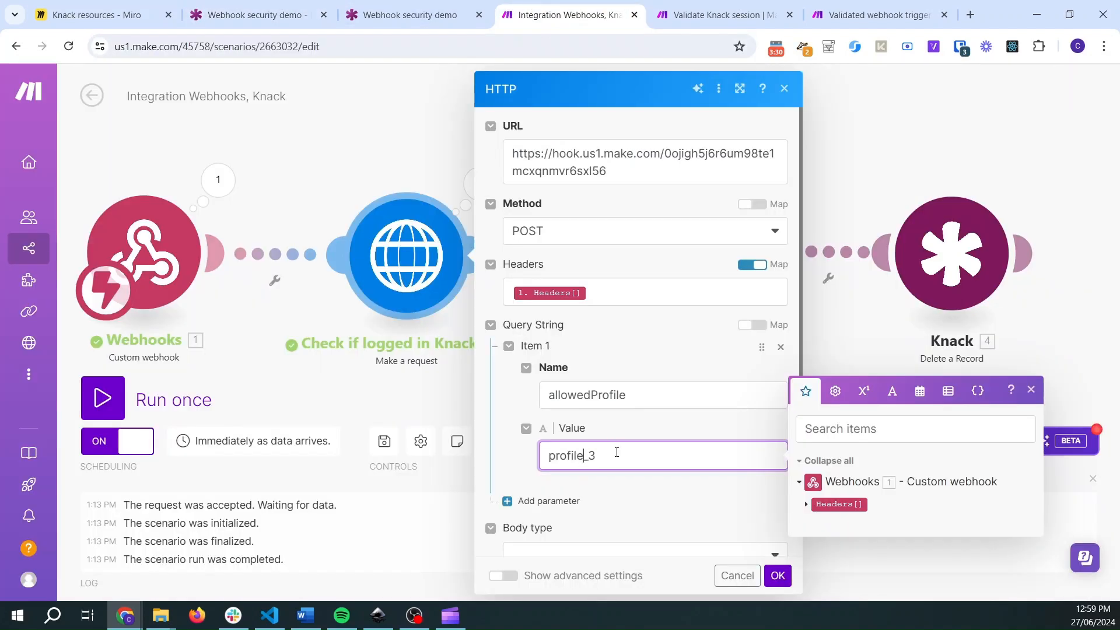
pyautogui.moveTo(616, 453); pyautogui.dragTo(550, 455)
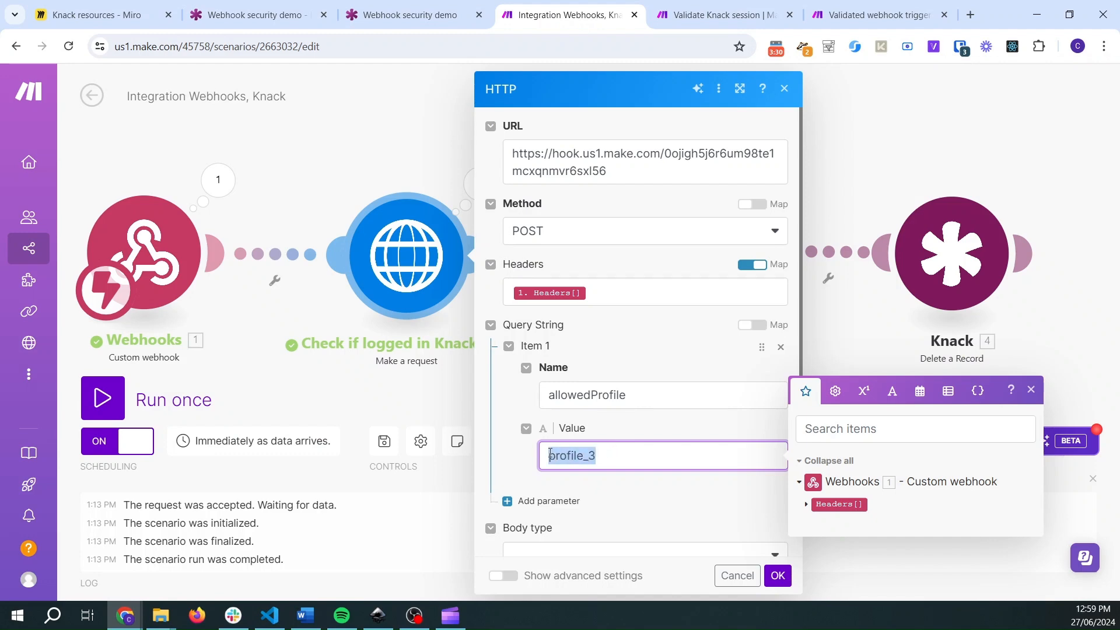
pyautogui.click(257, 14)
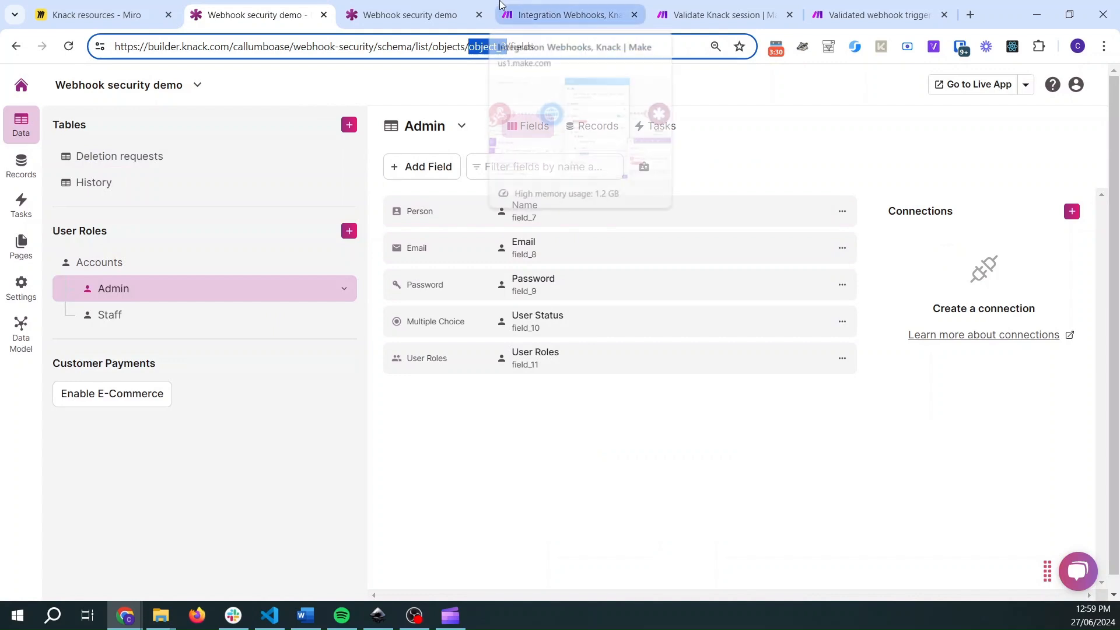
pyautogui.click(560, 15)
pyautogui.click(651, 367)
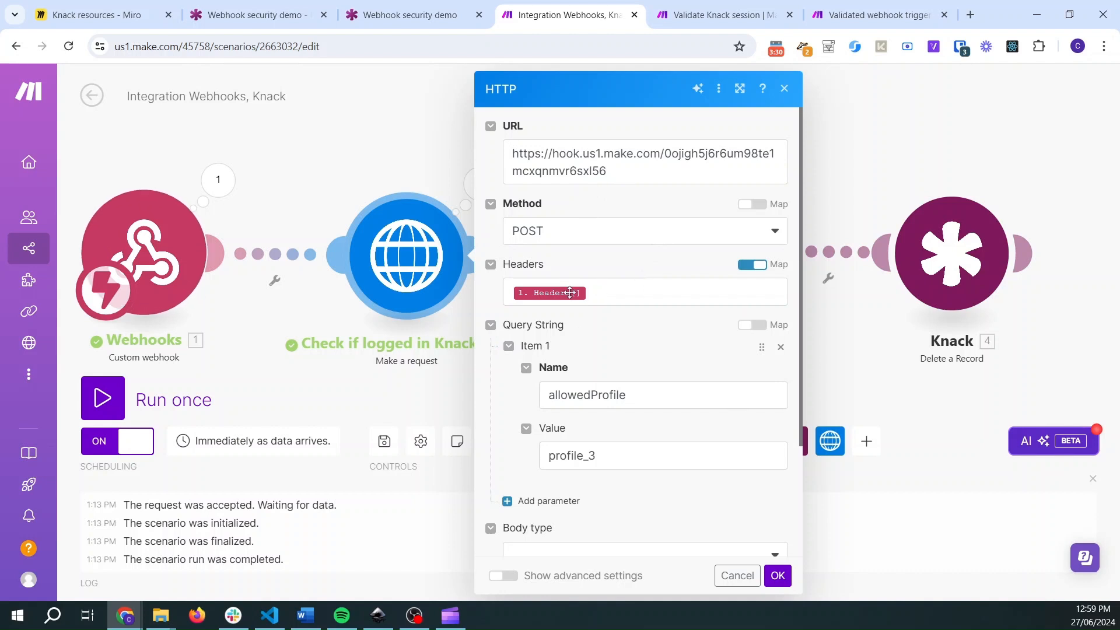
pyautogui.moveTo(574, 294)
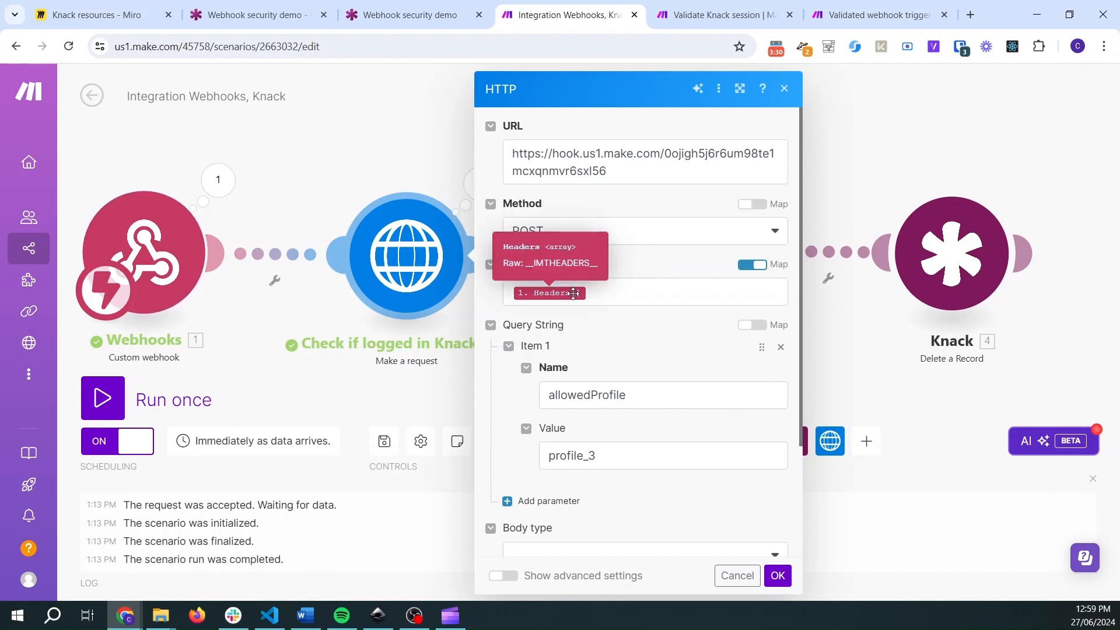
pyautogui.moveTo(614, 455); pyautogui.dragTo(550, 457)
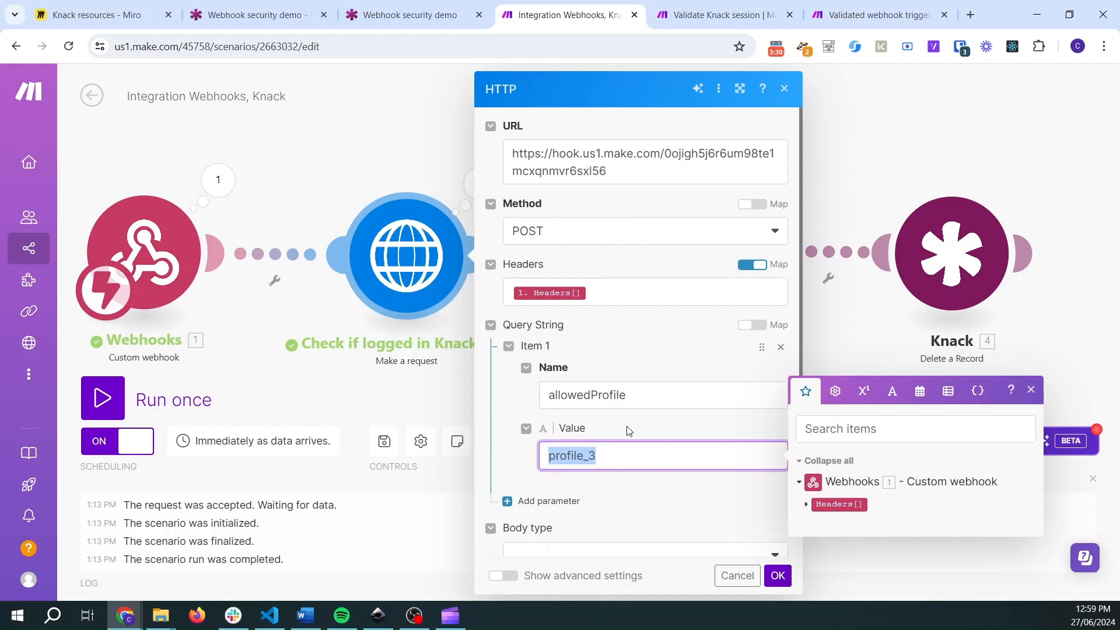
# - Confirm the HTTP module settings and start a single run of both the Integration Webhooks, Knack and Validate Knack session scenarios
pyautogui.click(778, 576)
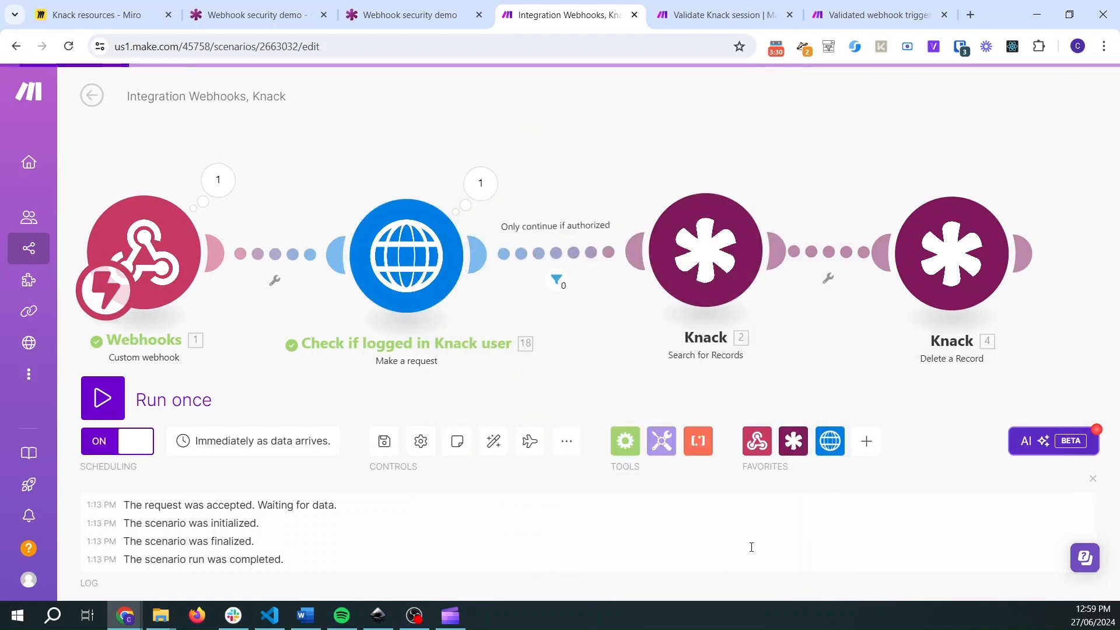
pyautogui.click(102, 398)
pyautogui.click(688, 7)
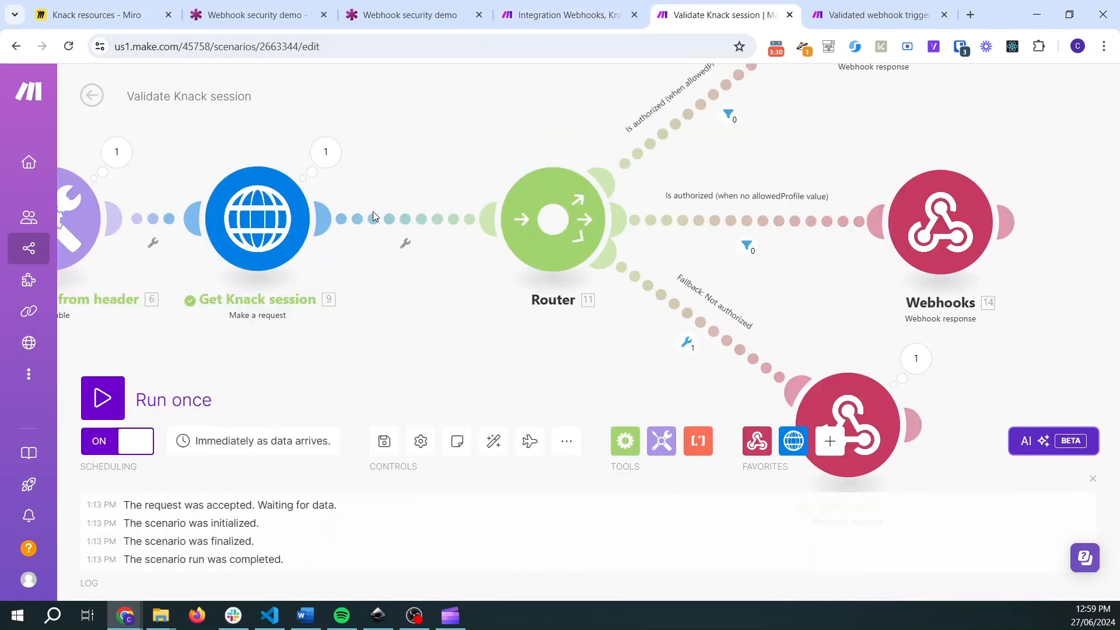
pyautogui.click(110, 383)
# - Reload the live Webhook security demo page and submit the request to delete history records via the Make webhook
pyautogui.click(409, 15)
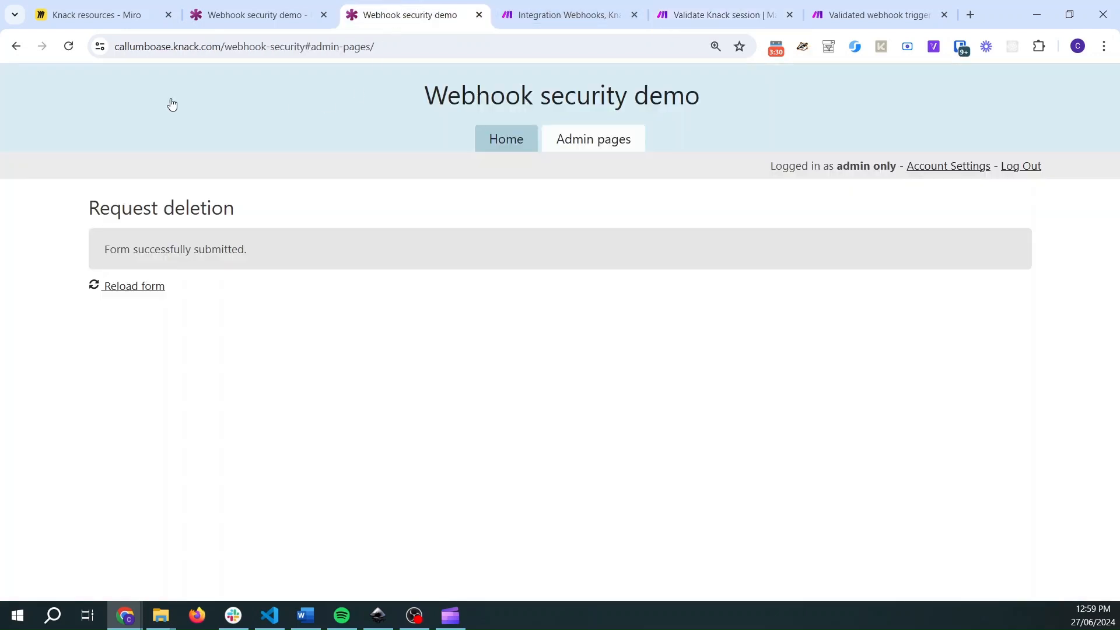
pyautogui.click(69, 44)
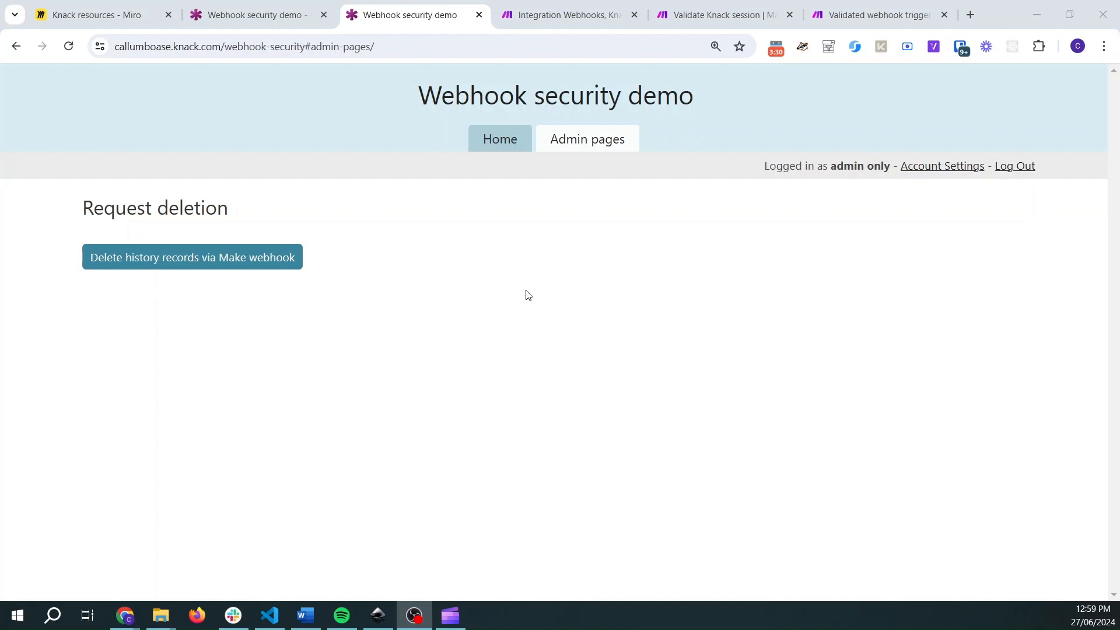
pyautogui.click(526, 291)
pyautogui.click(243, 265)
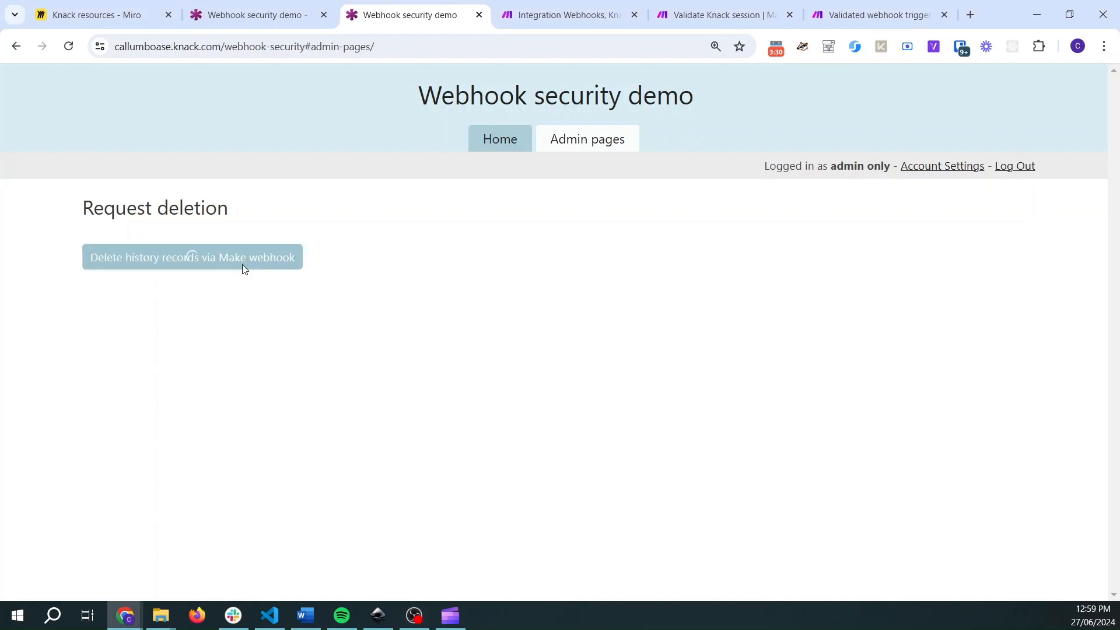
# - Check both scenario runs and inspect the allowedProfile value in the Validate Knack session webhook's output
pyautogui.click(570, 4)
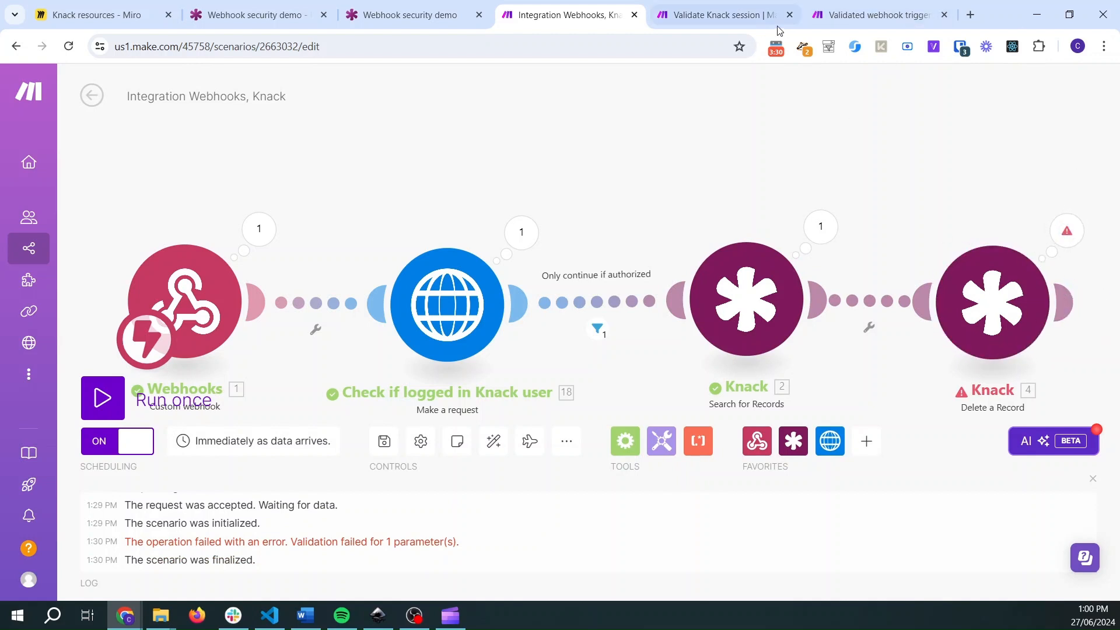
pyautogui.click(736, 5)
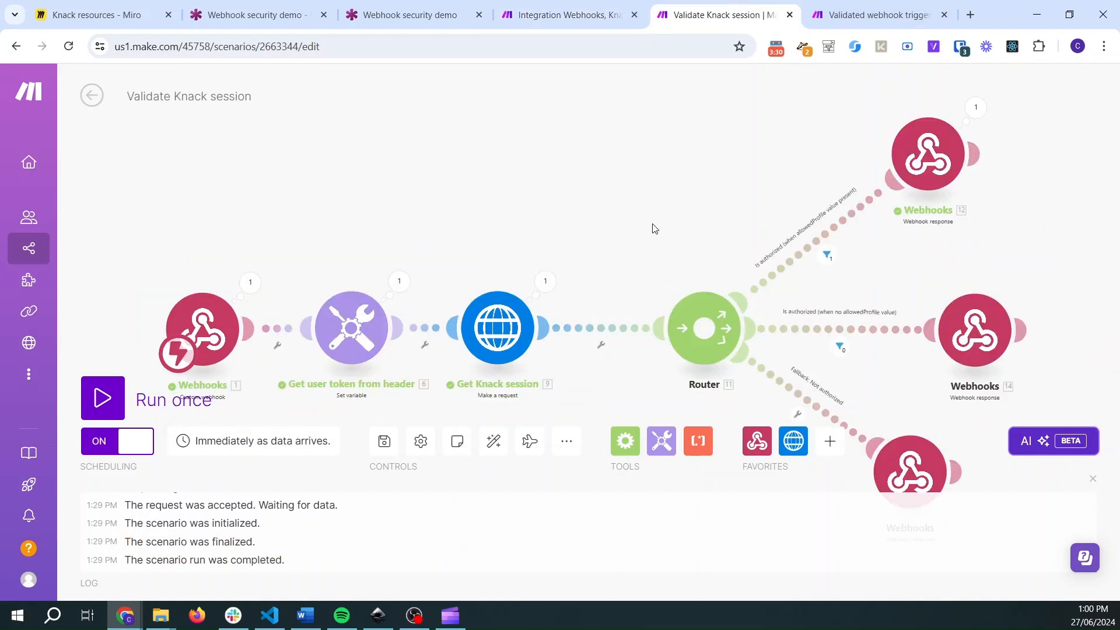
pyautogui.moveTo(655, 228); pyautogui.dragTo(649, 168)
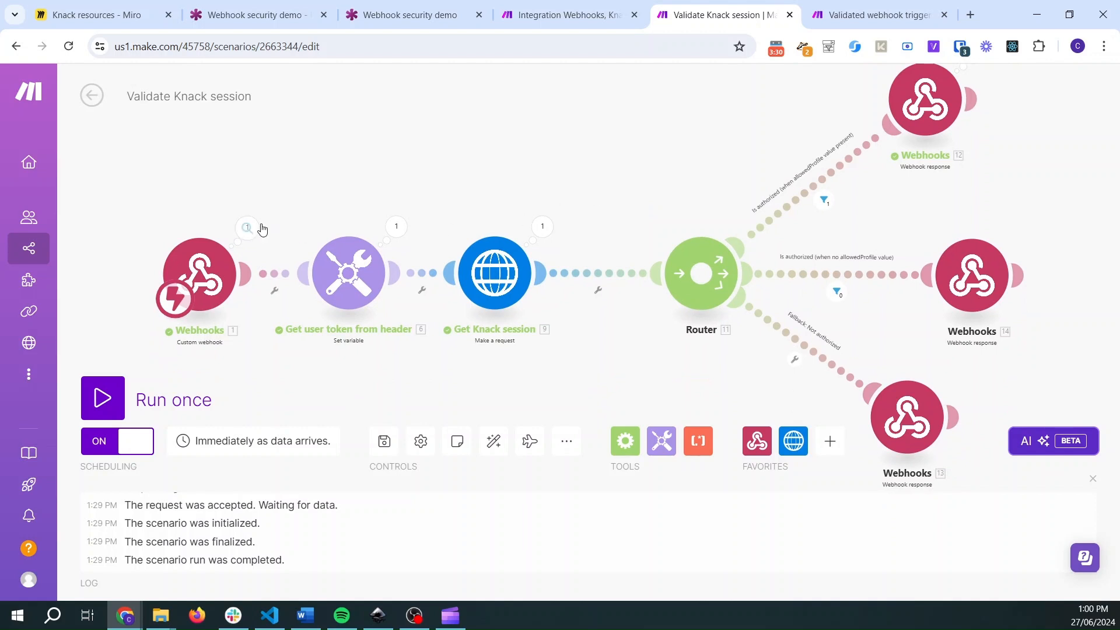
pyautogui.click(249, 228)
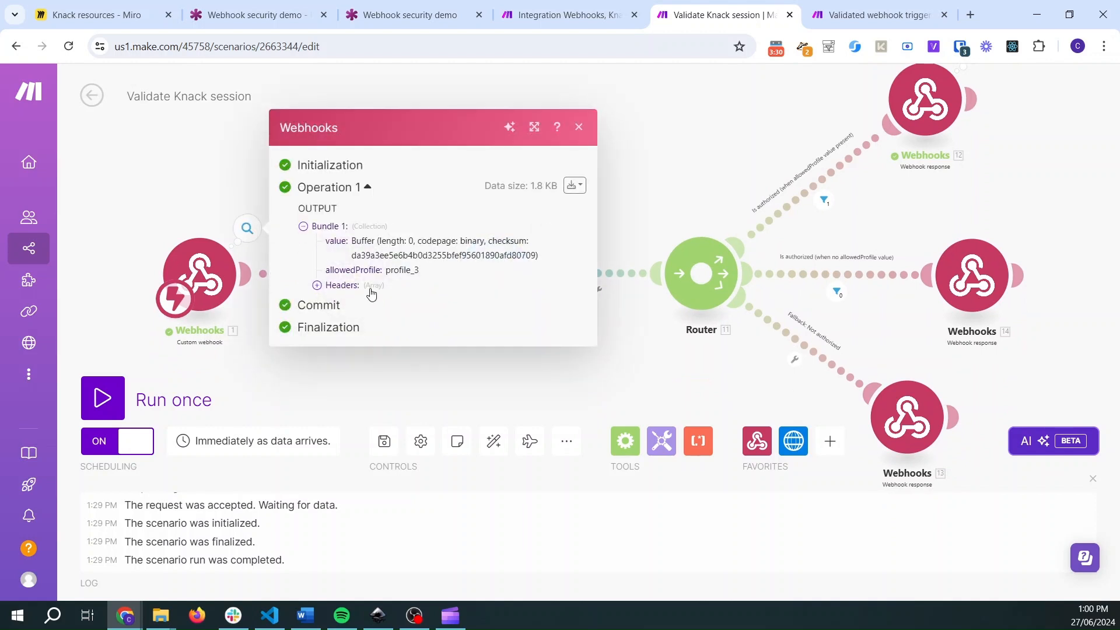
pyautogui.moveTo(325, 270); pyautogui.dragTo(426, 273)
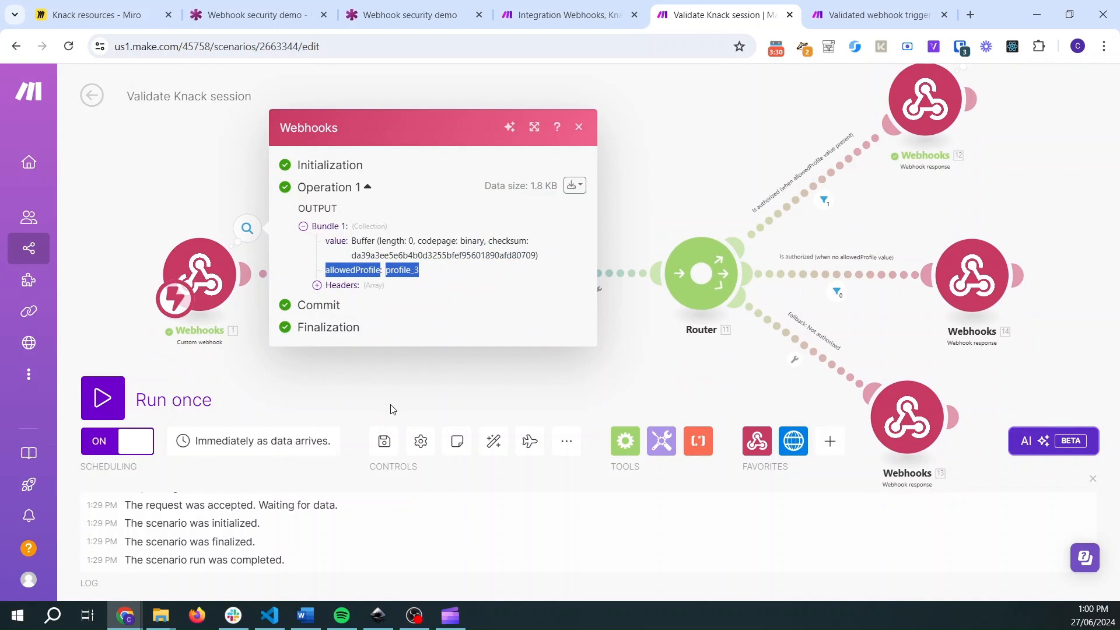
pyautogui.click(414, 398)
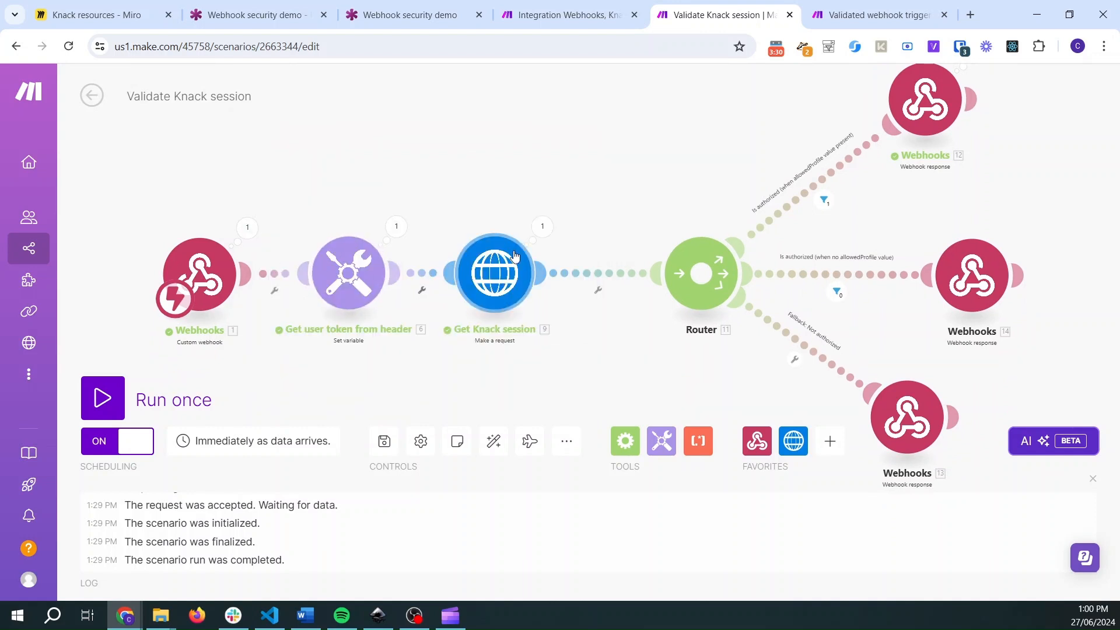
# - Inspect the filter result on the "Is authorized (when allowedProfile value present)" route, then open its filter conditions
pyautogui.moveTo(681, 357); pyautogui.dragTo(518, 424)
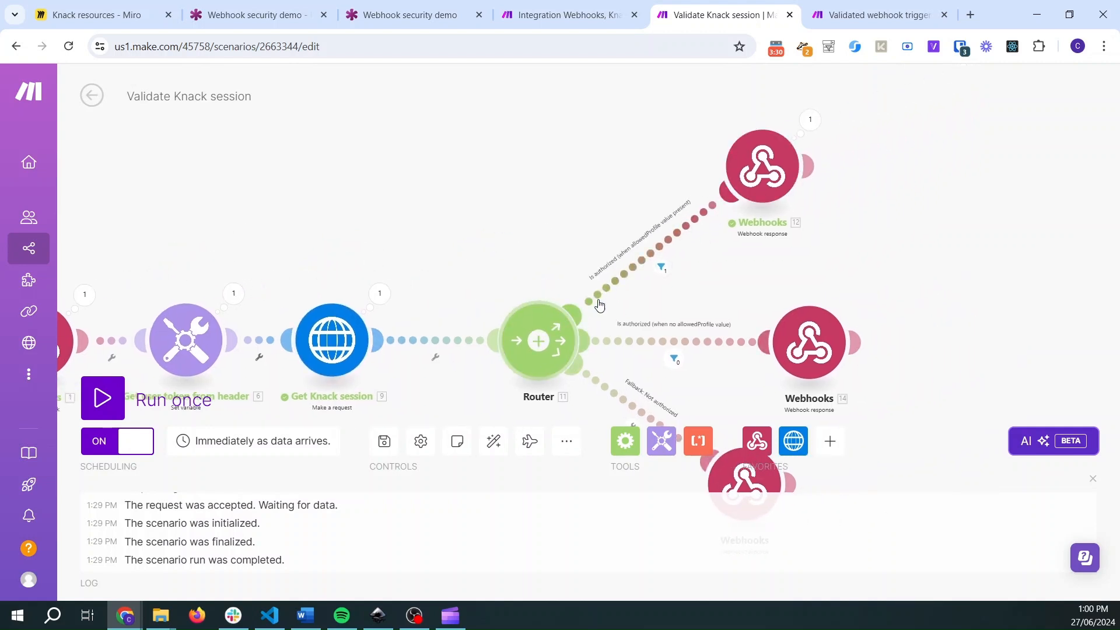
pyautogui.scroll(3, 717, 234)
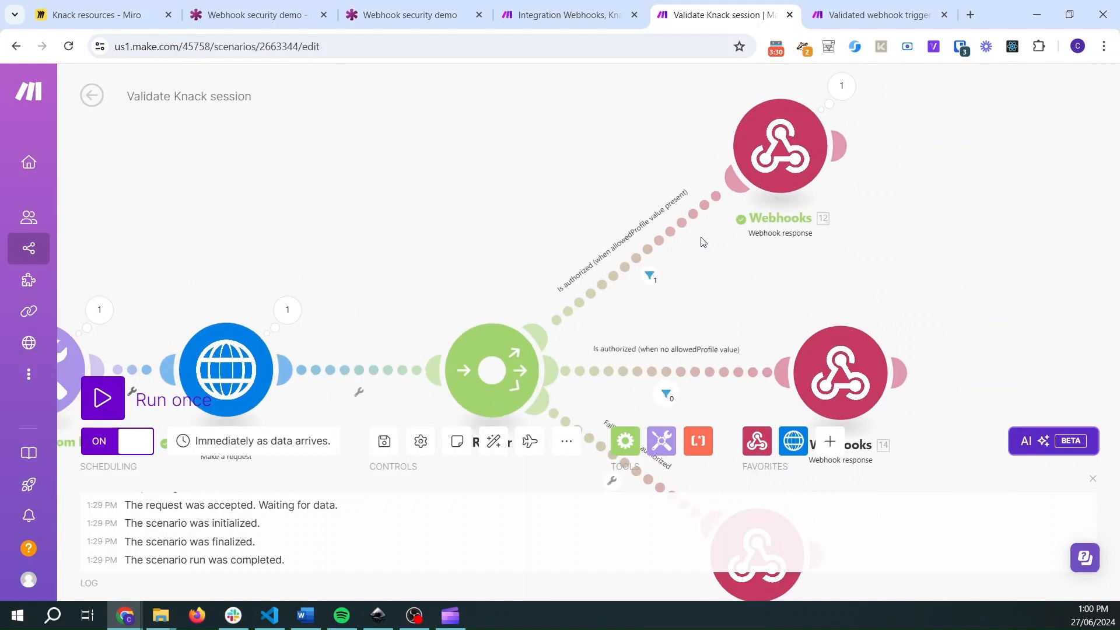
pyautogui.click(632, 292)
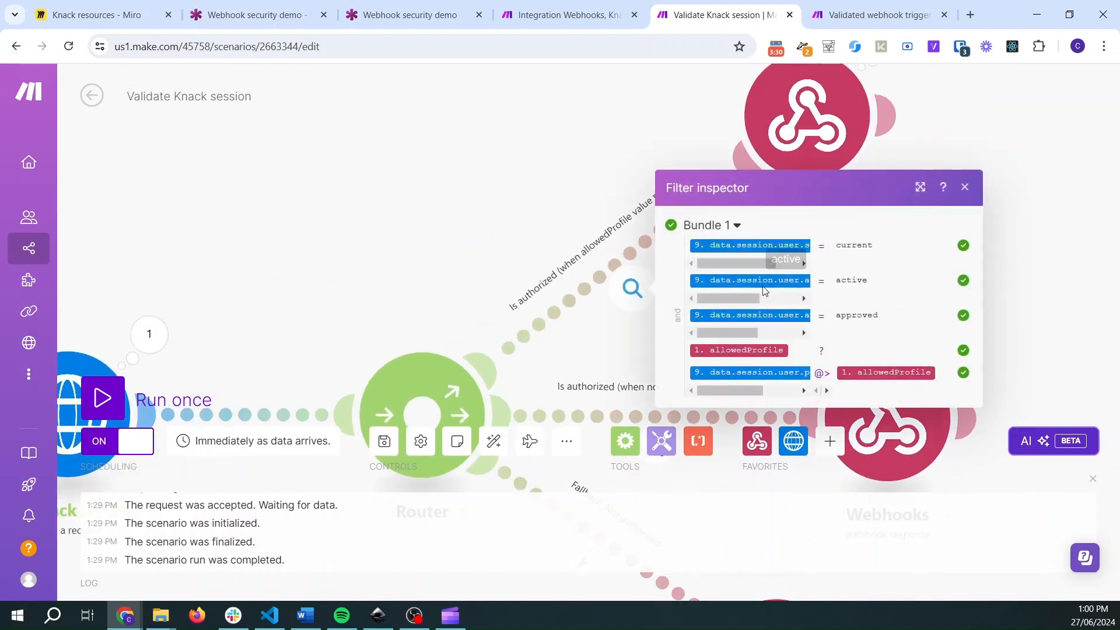
pyautogui.click(589, 284)
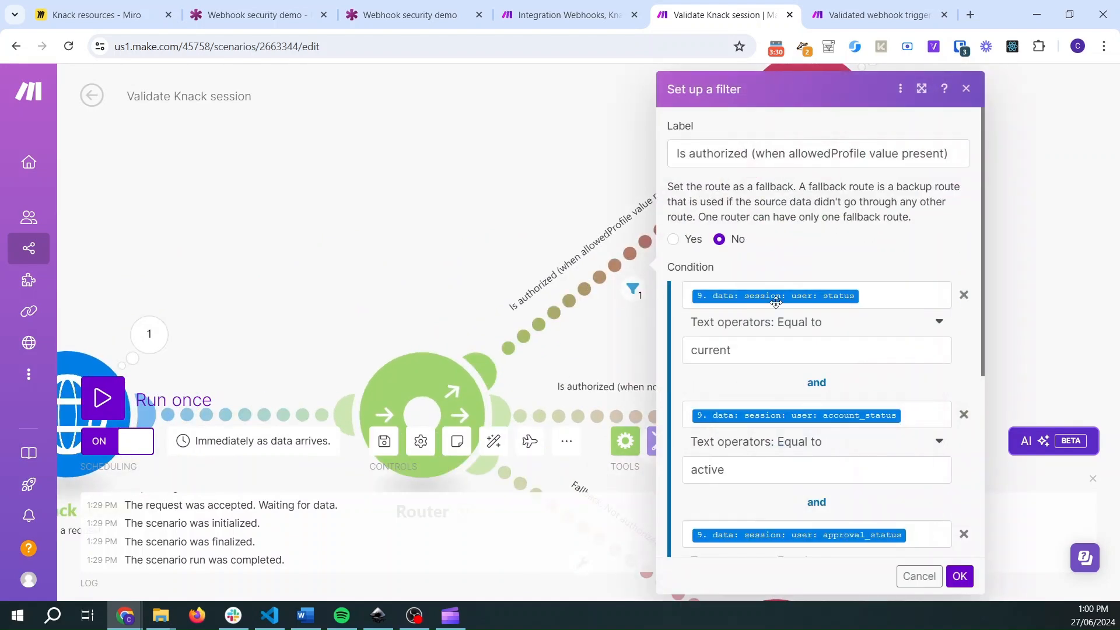
# - Review the filter's allowedProfile conditions and inspect the user's profile_keys in the Get Knack session module's output
pyautogui.scroll(-5, 781, 309)
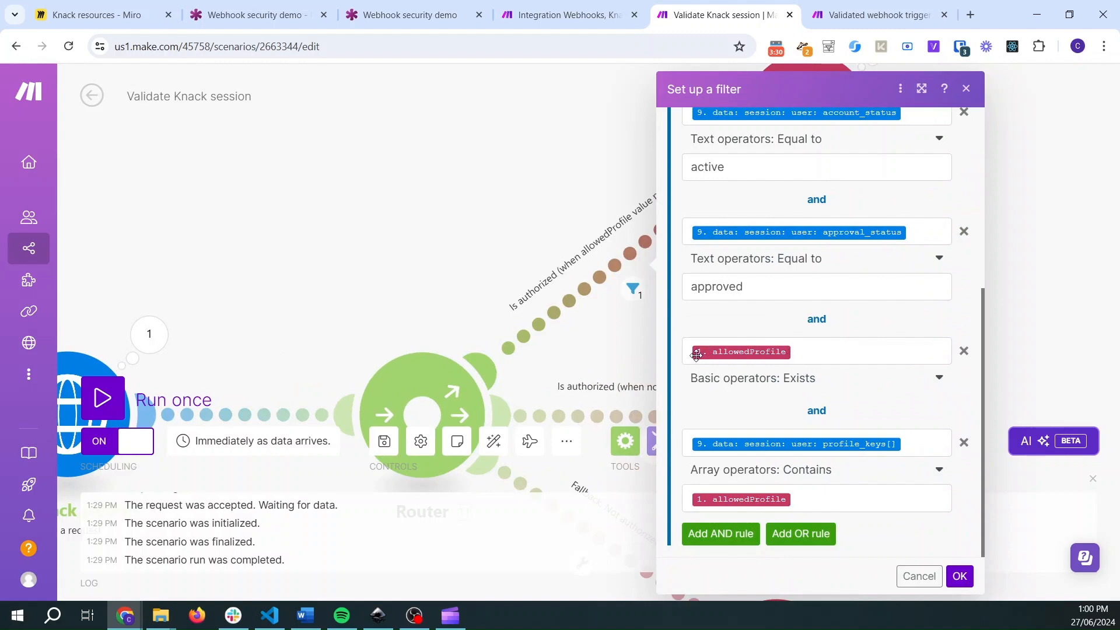
pyautogui.moveTo(253, 263); pyautogui.dragTo(807, 197)
pyautogui.moveTo(644, 255); pyautogui.dragTo(243, 307)
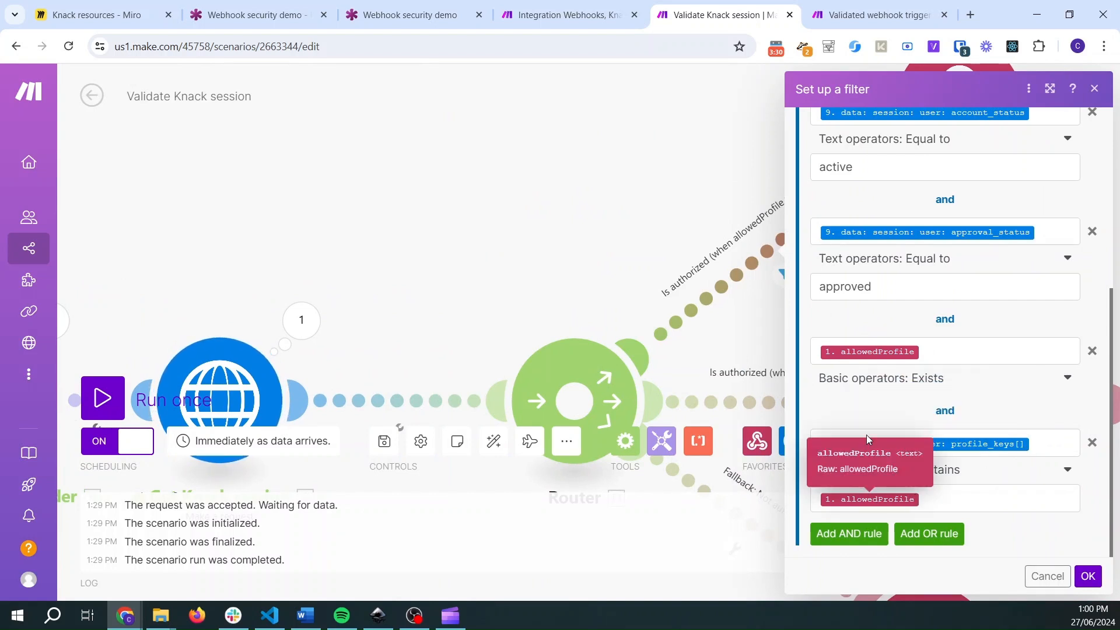
pyautogui.click(292, 321)
pyautogui.scroll(-1, 497, 424)
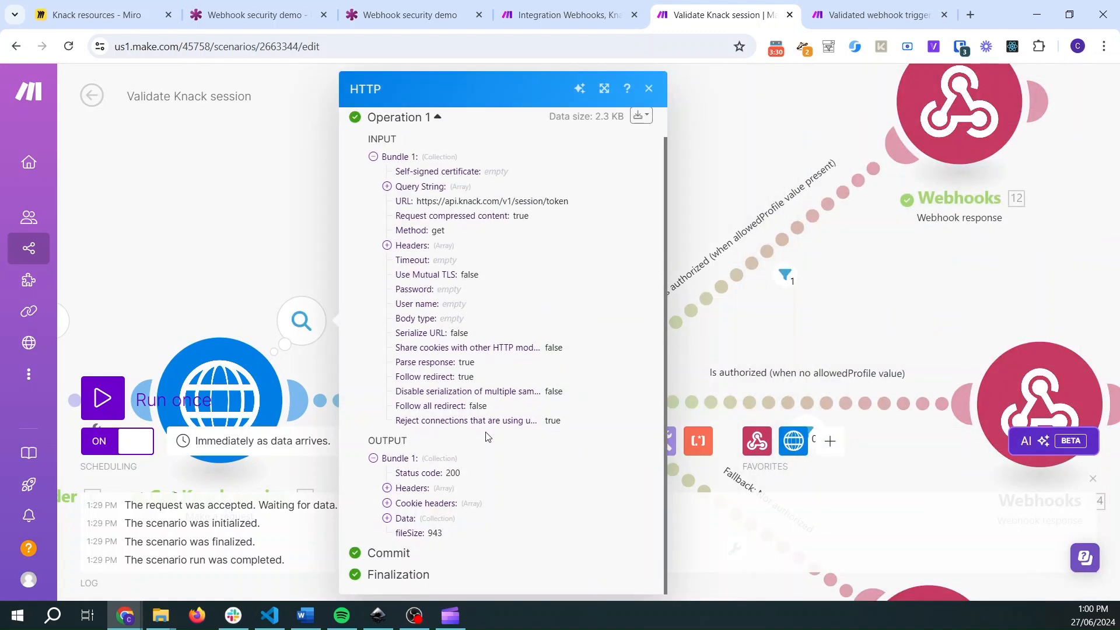
pyautogui.click(388, 518)
pyautogui.click(400, 534)
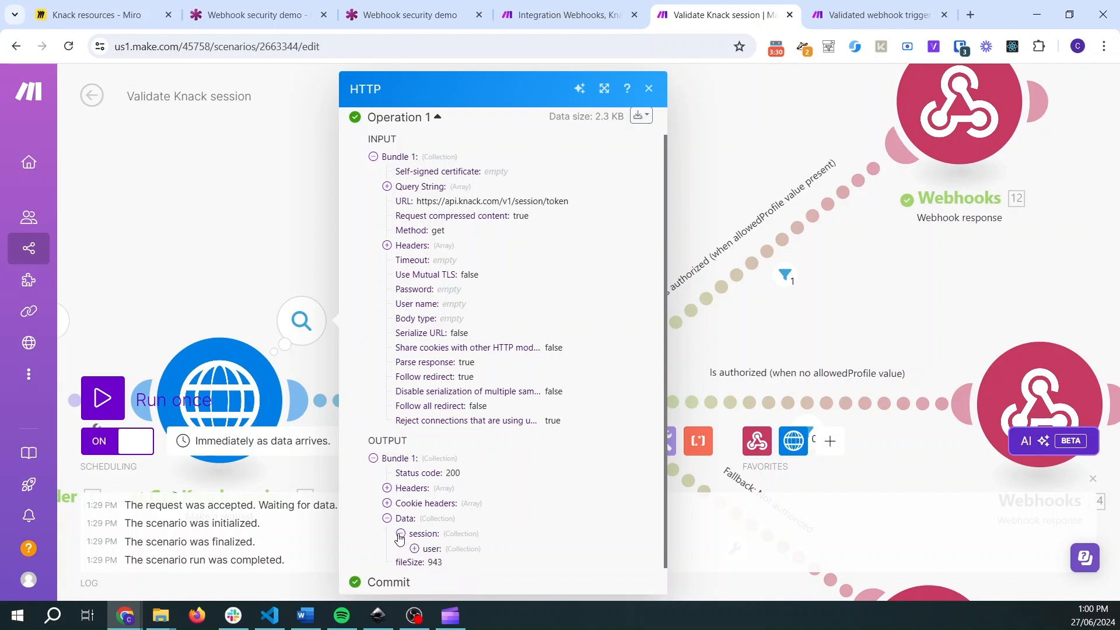
pyautogui.click(414, 548)
pyautogui.scroll(-5, 456, 520)
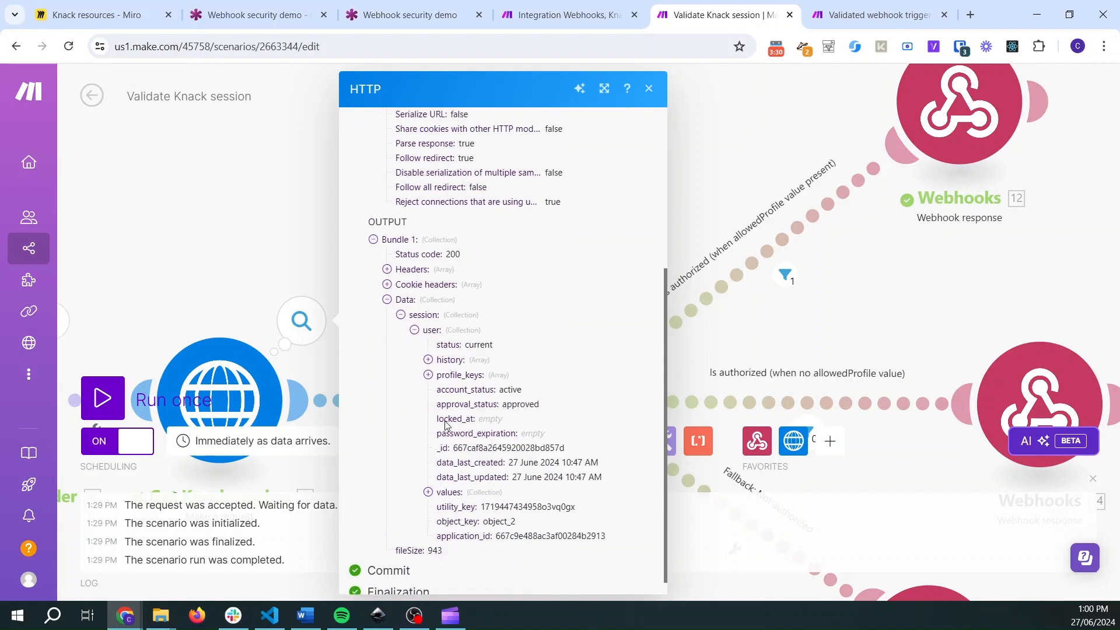
pyautogui.click(428, 375)
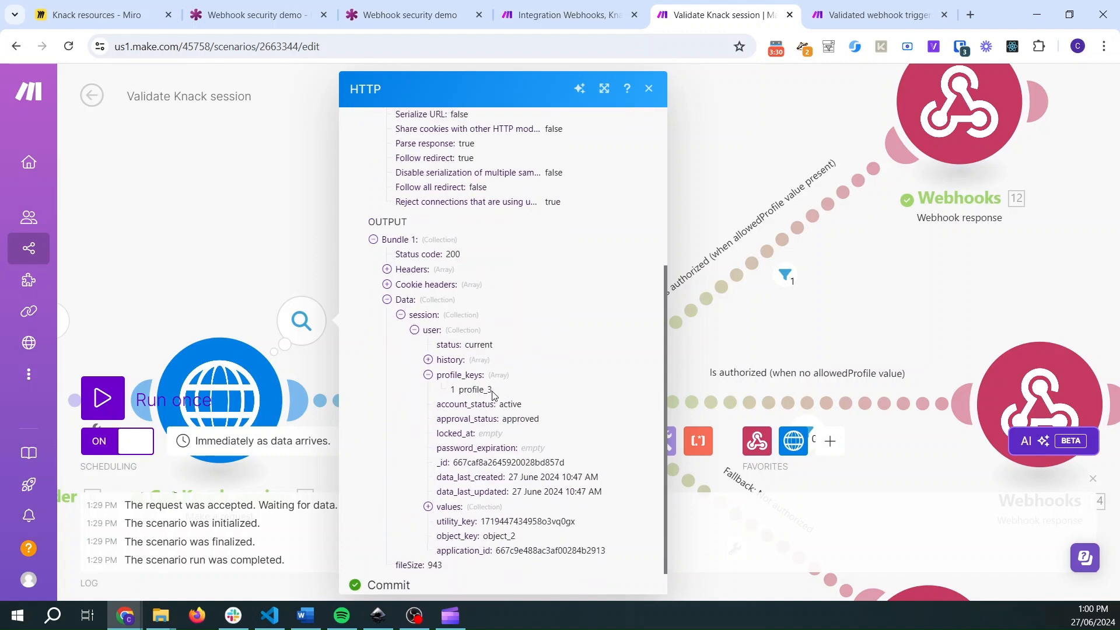
pyautogui.moveTo(492, 392); pyautogui.dragTo(464, 392)
pyautogui.click(746, 252)
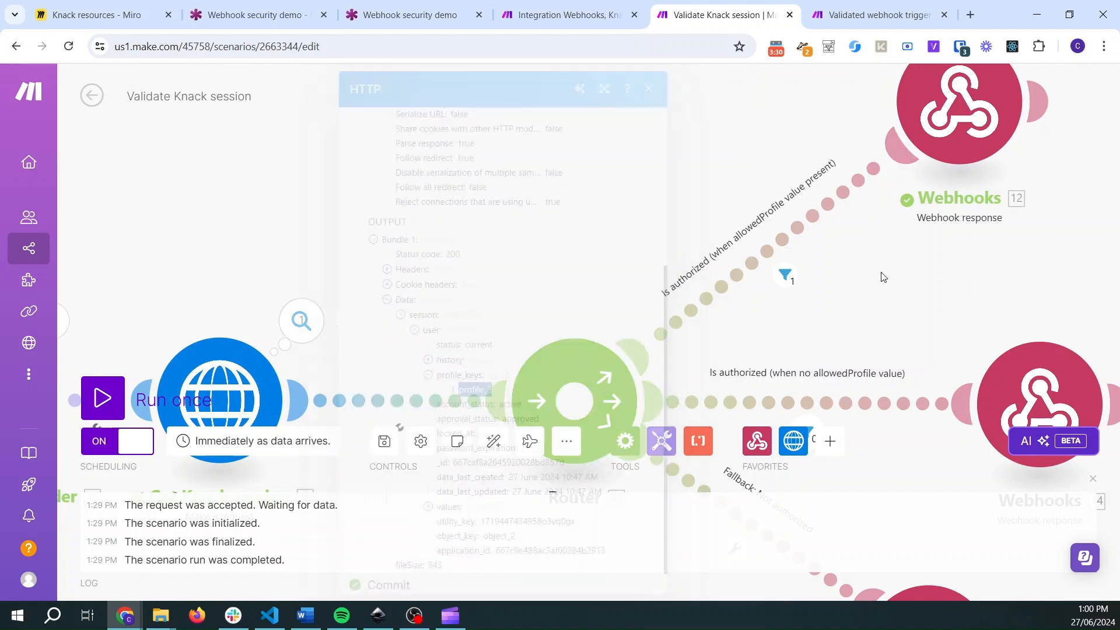
# - Recheck the filter result on the "Is authorized (when allowedProfile value present)" route against the session's profile keys
pyautogui.click(784, 271)
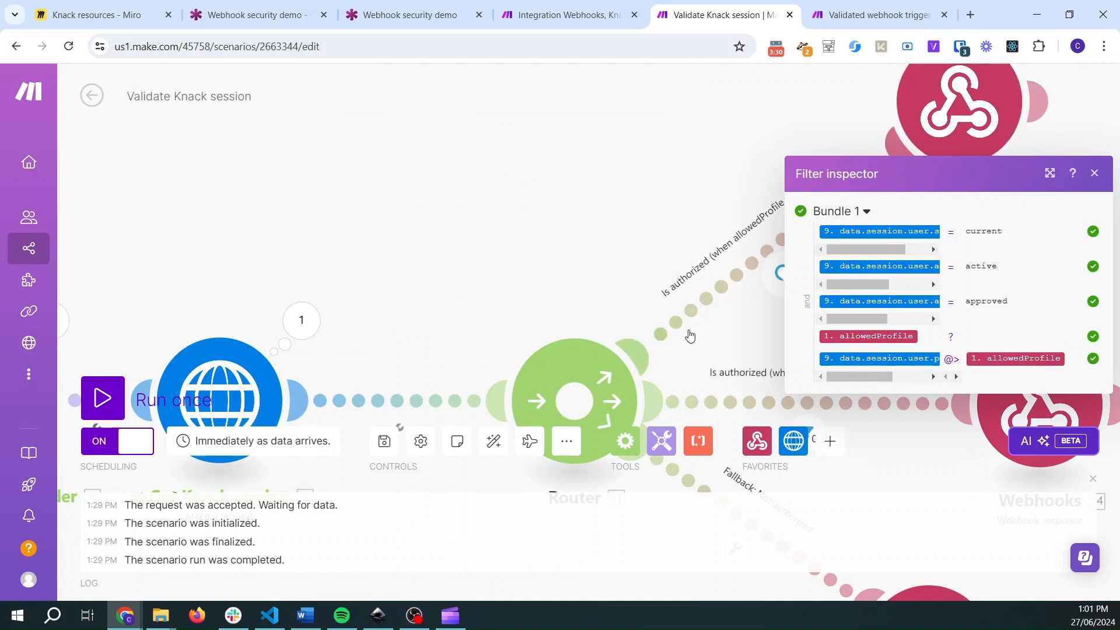
pyautogui.click(607, 219)
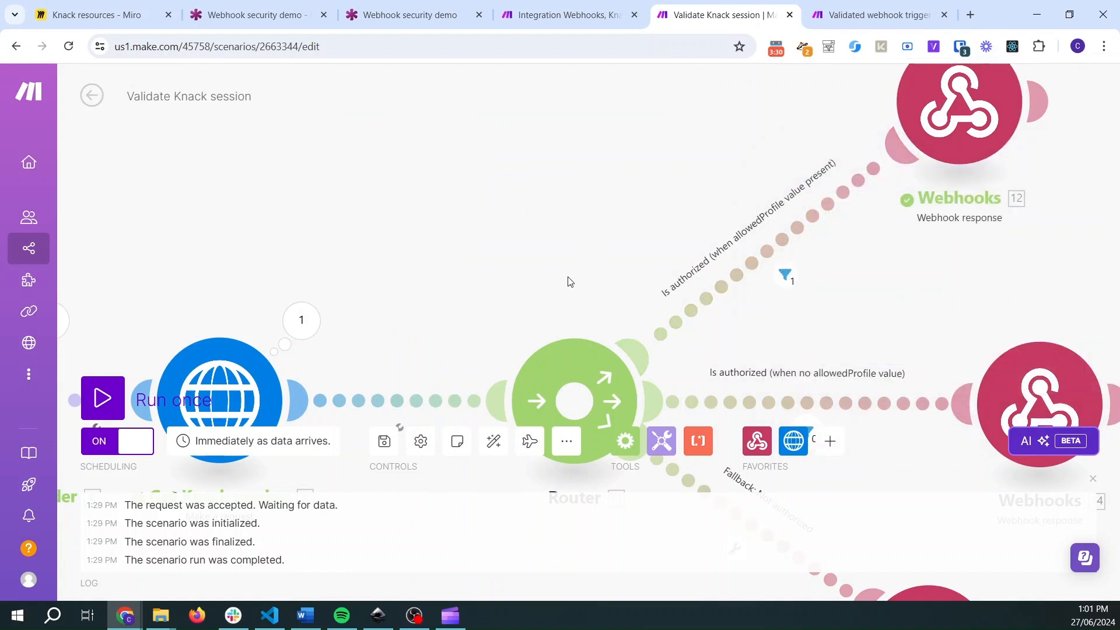
pyautogui.moveTo(493, 262); pyautogui.dragTo(712, 140)
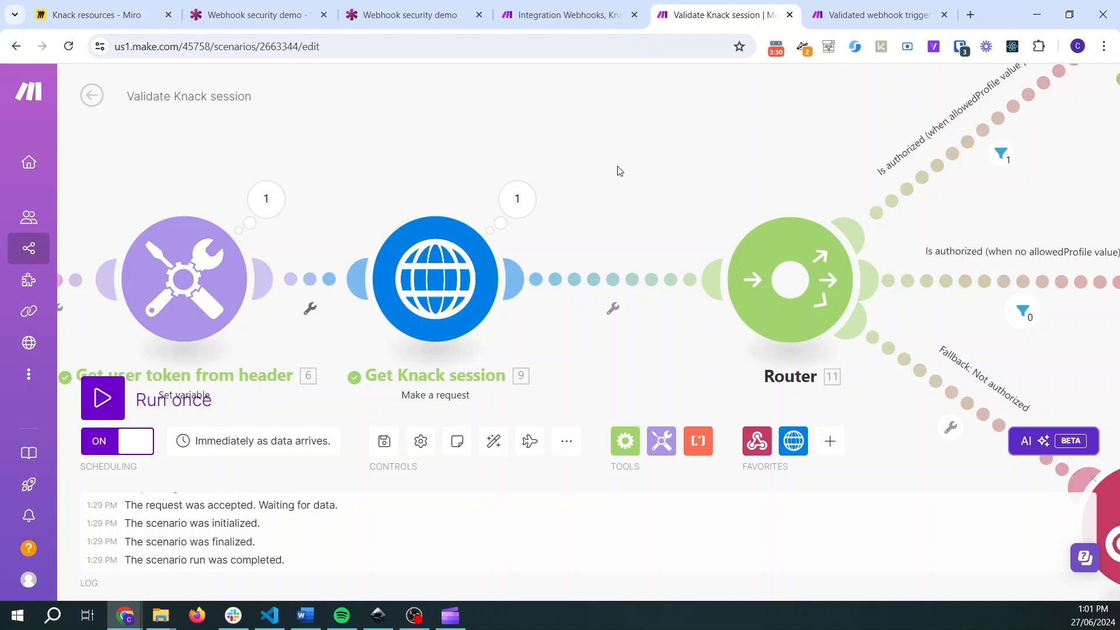
# - Switch to the Knack builder, open the Staff user role and select its object key object_4 in the page address
pyautogui.click(522, 23)
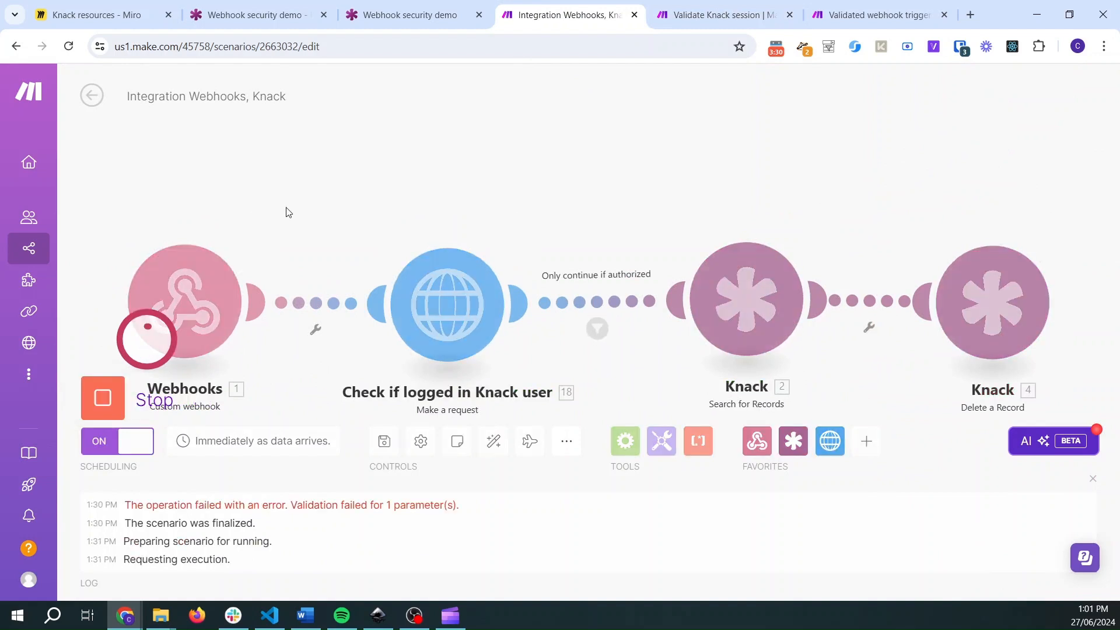
pyautogui.click(409, 15)
pyautogui.click(239, 11)
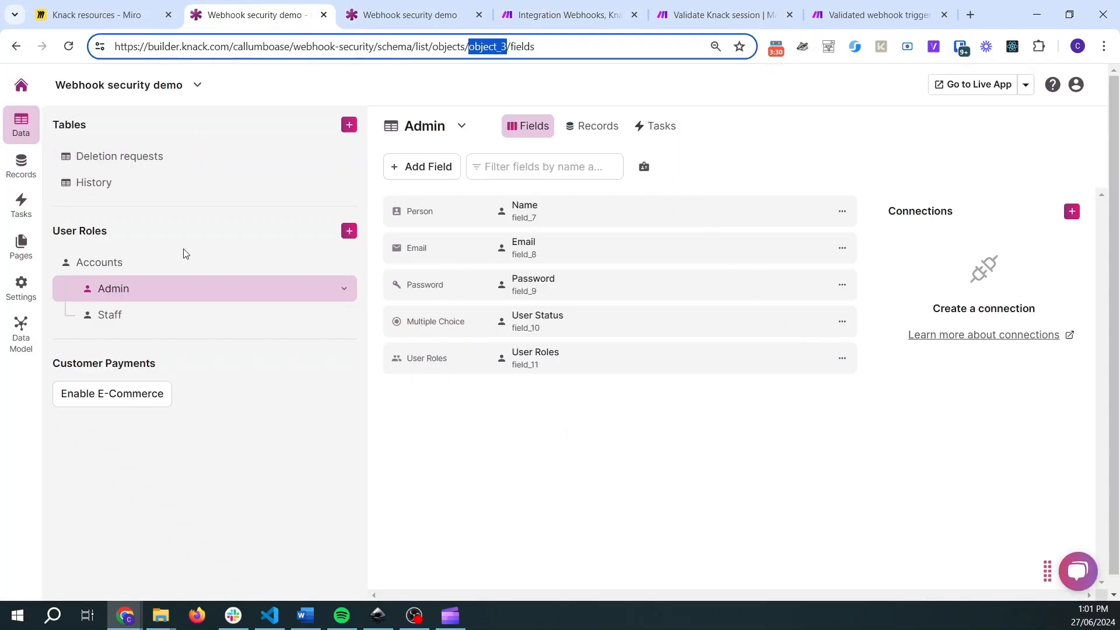
pyautogui.click(114, 315)
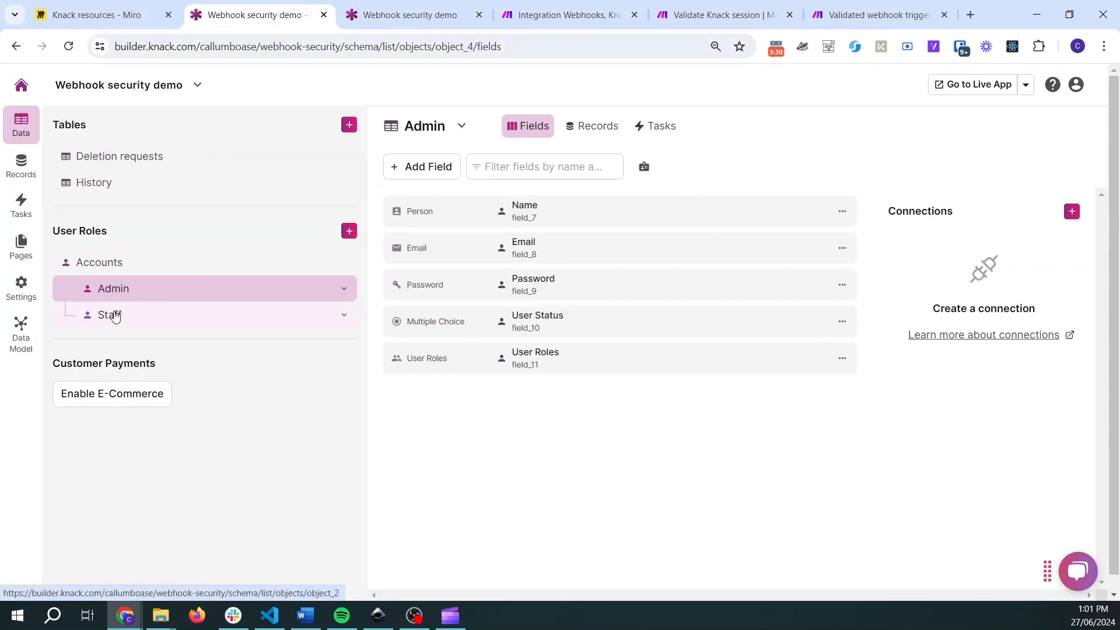
pyautogui.doubleClick(474, 46)
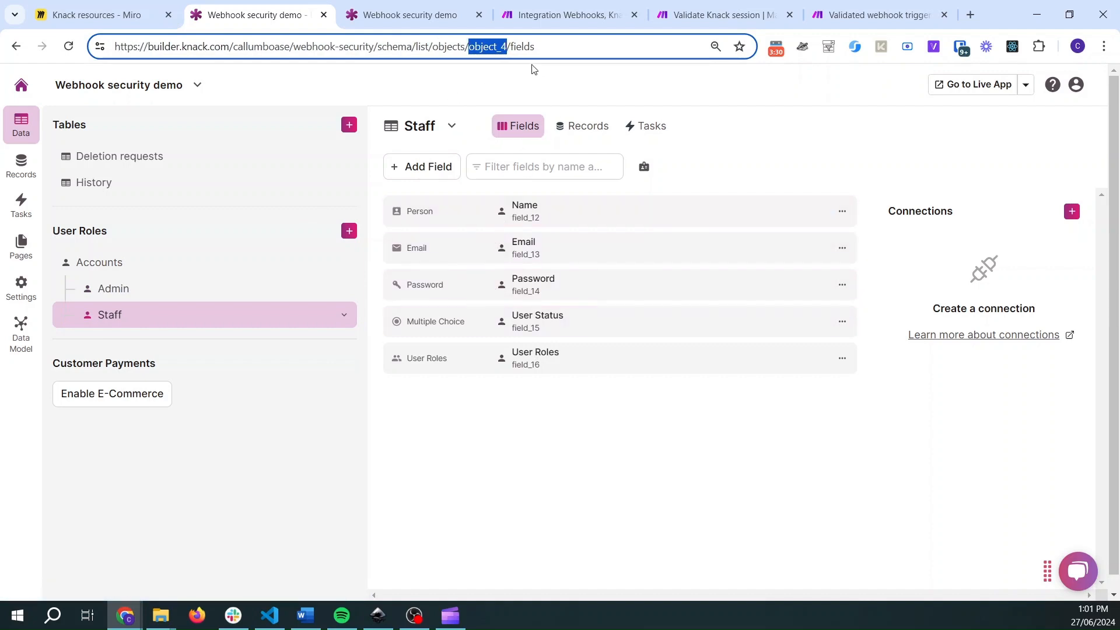
# - Set the allowedProfile query value to object_4 in the "Check if logged in Knack user" module and start a single scenario run
pyautogui.click(543, 11)
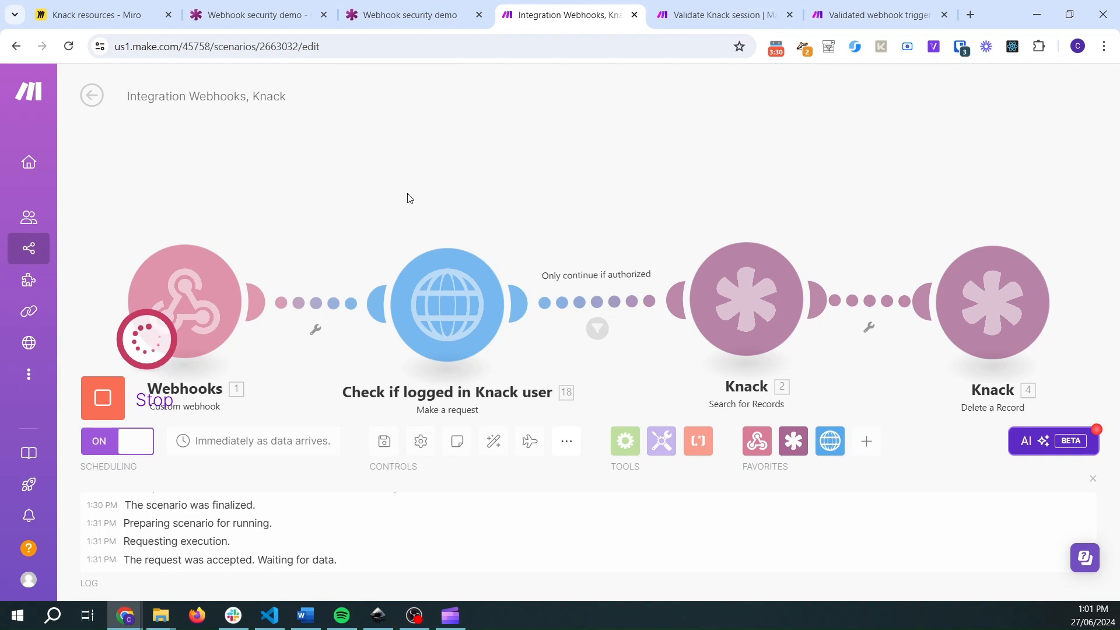
pyautogui.click(103, 398)
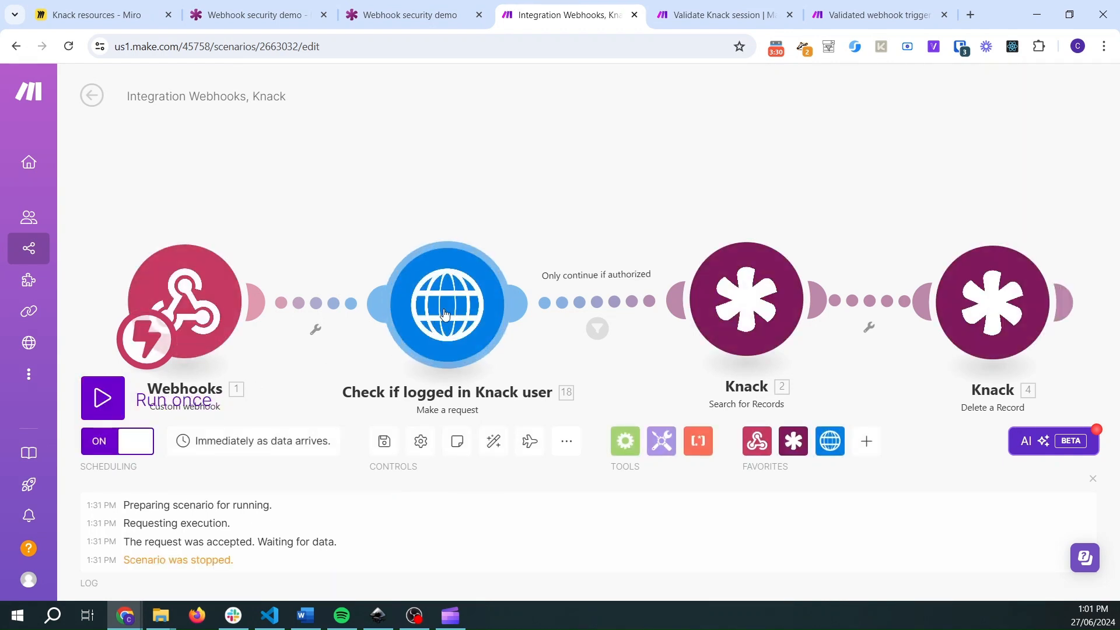
pyautogui.click(445, 314)
pyautogui.doubleClick(636, 455)
pyautogui.write('object_4')
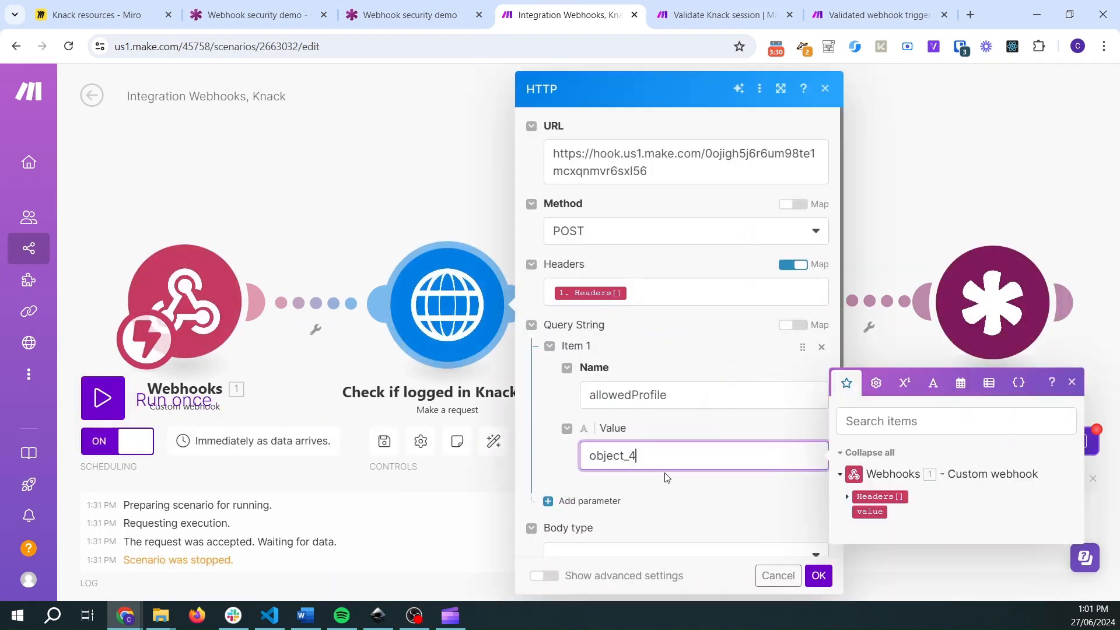
pyautogui.click(565, 461)
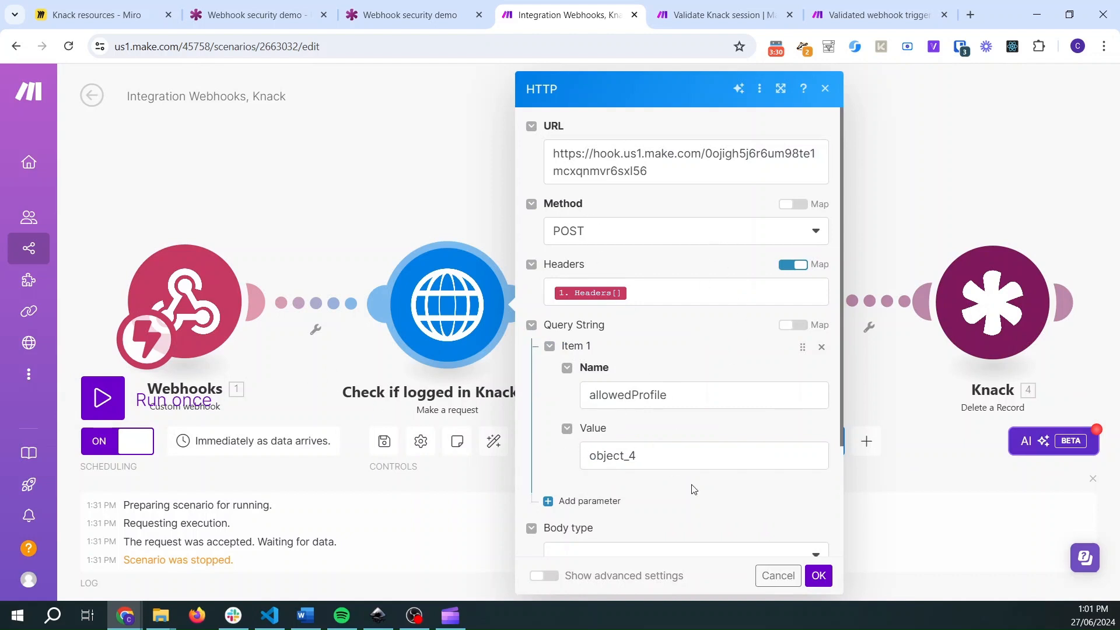
pyautogui.click(819, 576)
pyautogui.click(102, 398)
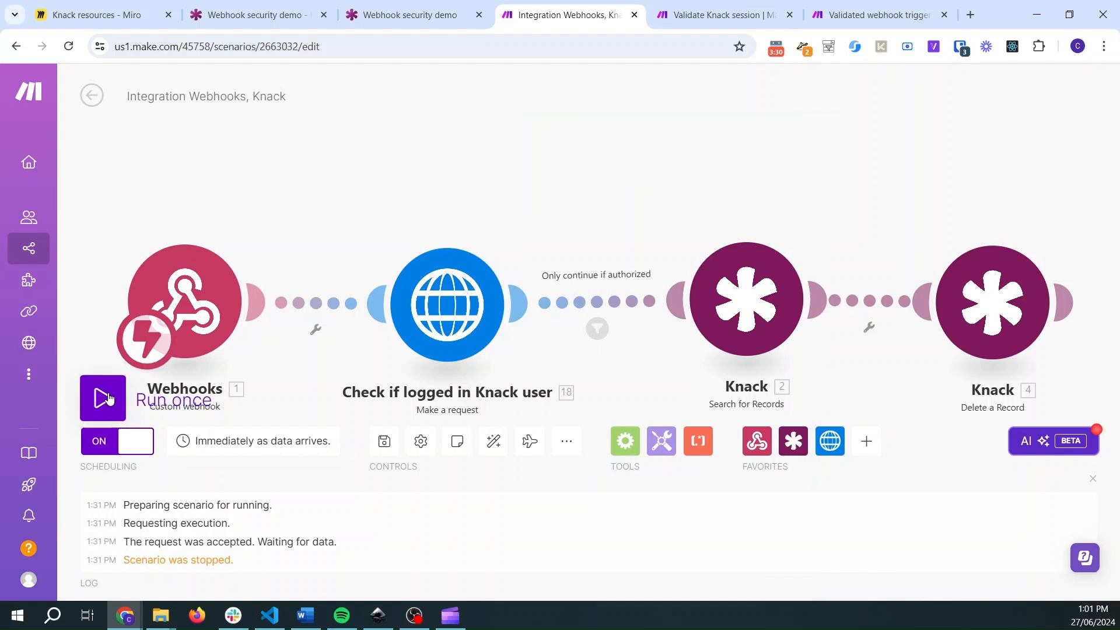
# - Open the Accounts records in the Knack builder and check the user roles assigned to the account logged in to the live app
pyautogui.click(258, 6)
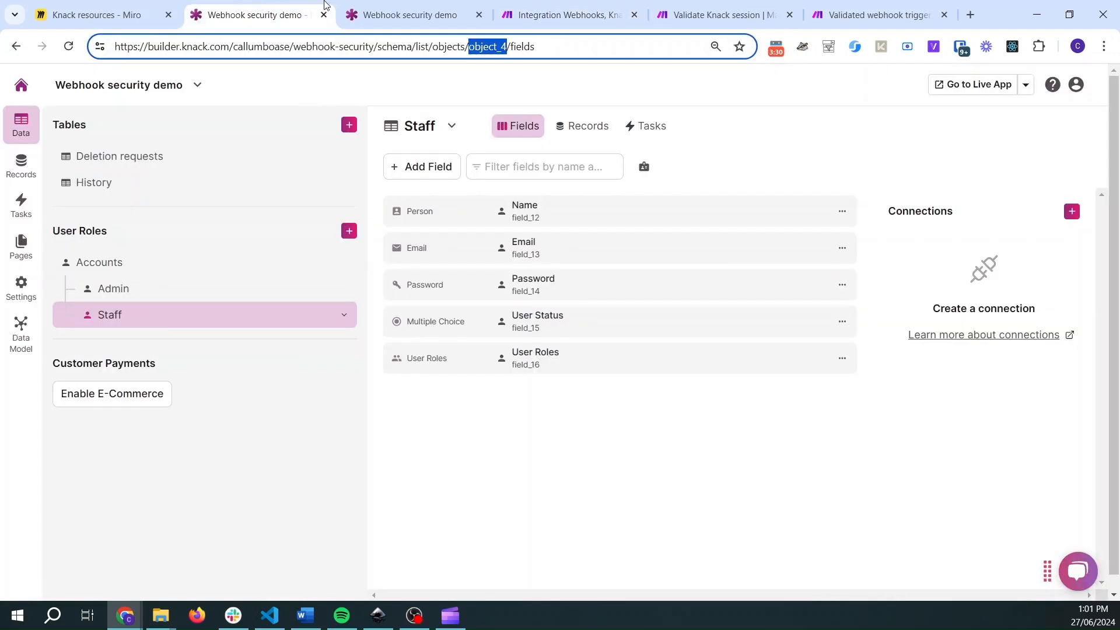
pyautogui.click(383, 6)
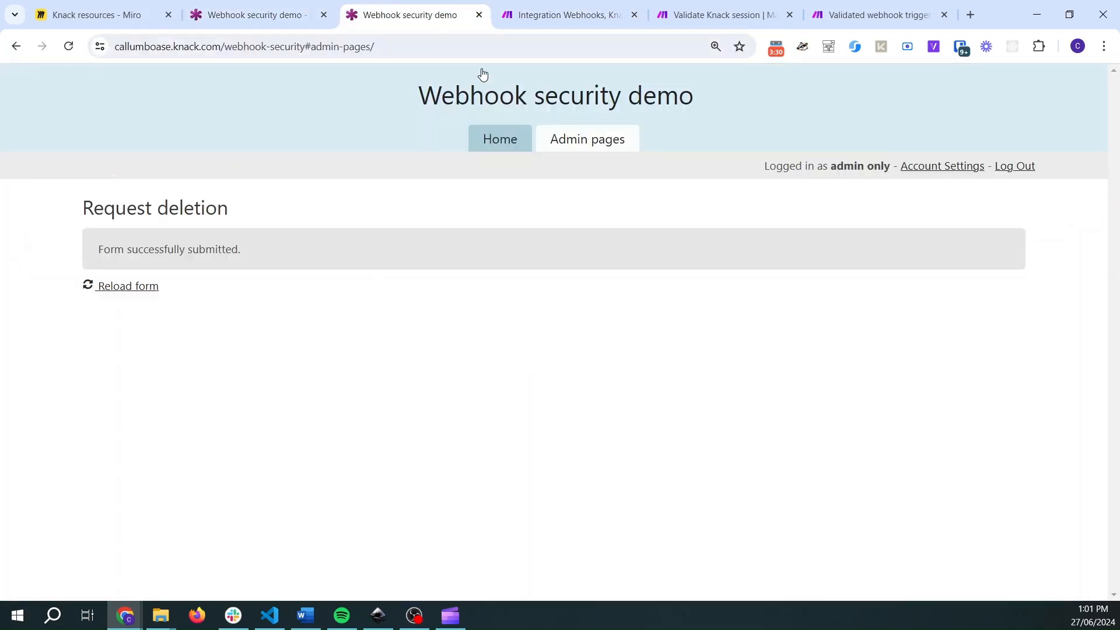
pyautogui.click(293, 13)
pyautogui.click(120, 266)
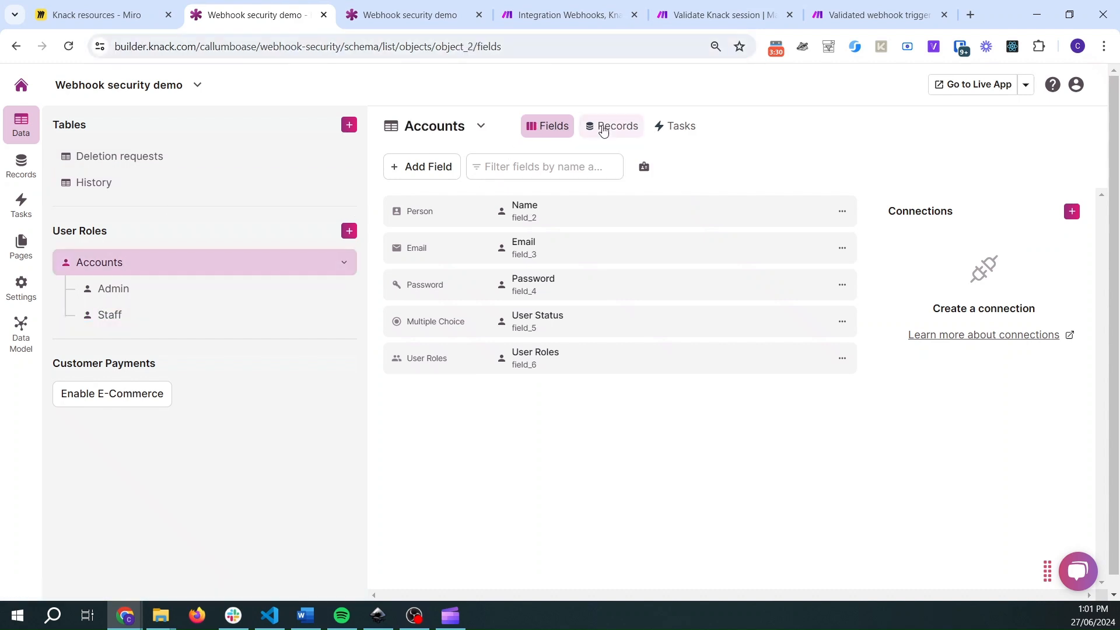
pyautogui.click(604, 128)
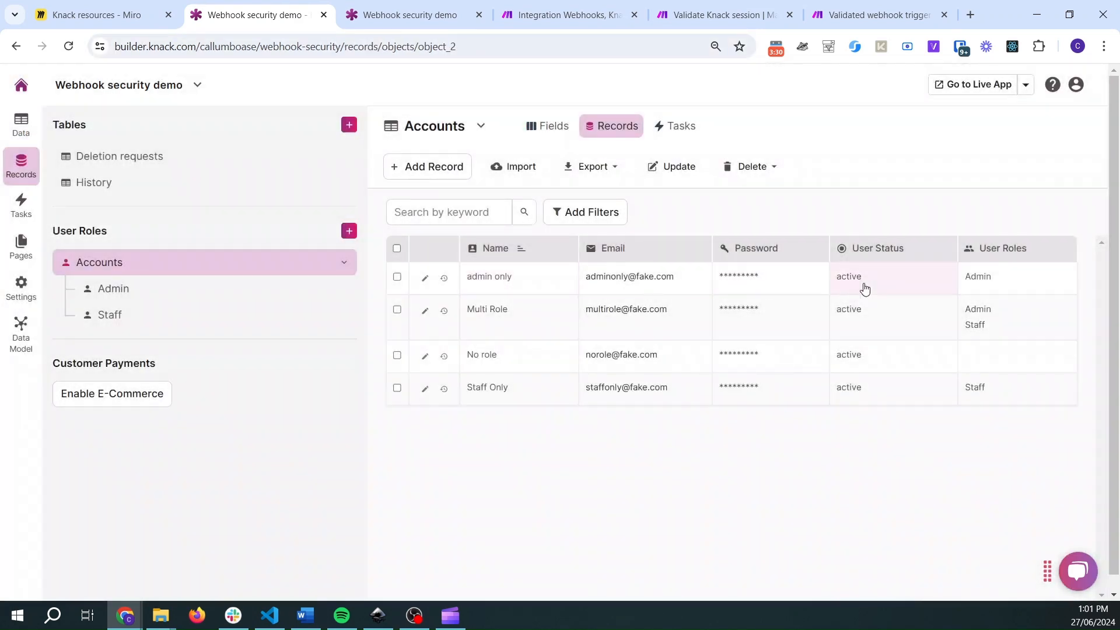
# - Reload the Request deletion form in the live app and submit the deletion of history records via the Make webhook
pyautogui.click(406, 6)
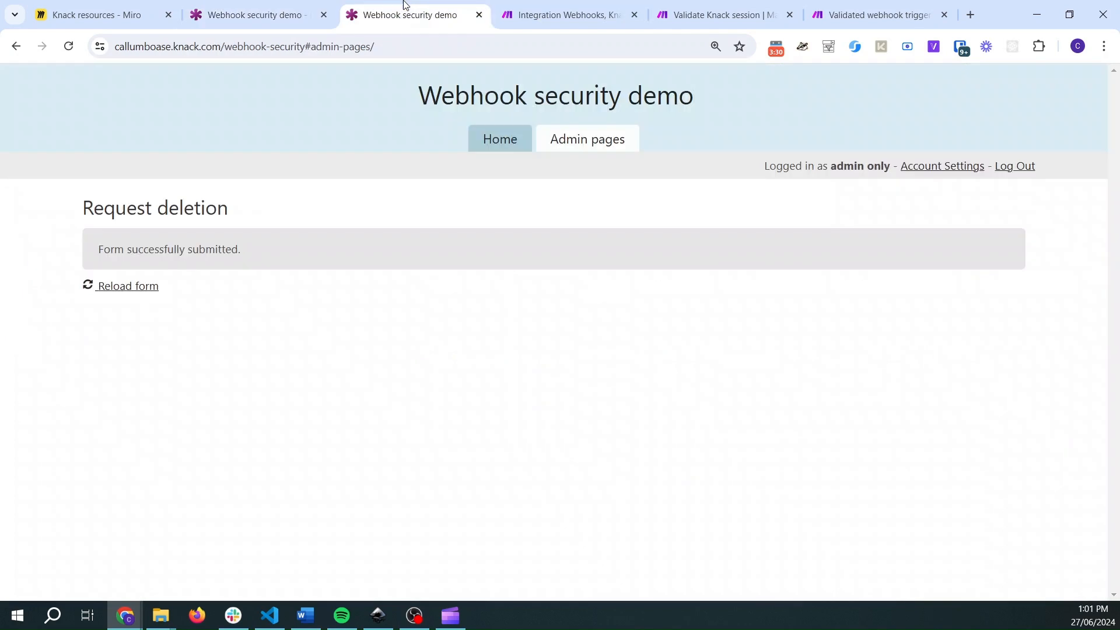
pyautogui.click(114, 287)
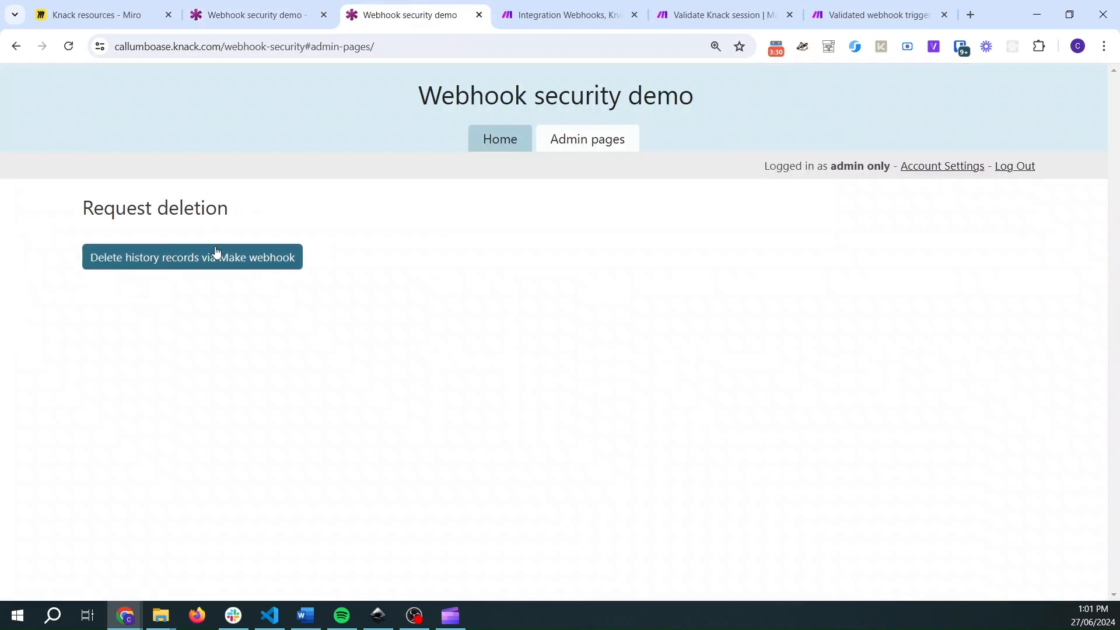
pyautogui.click(114, 256)
# - Check the Integration Webhooks, Knack run and inspect which router route the Validate Knack session run took
pyautogui.click(512, 6)
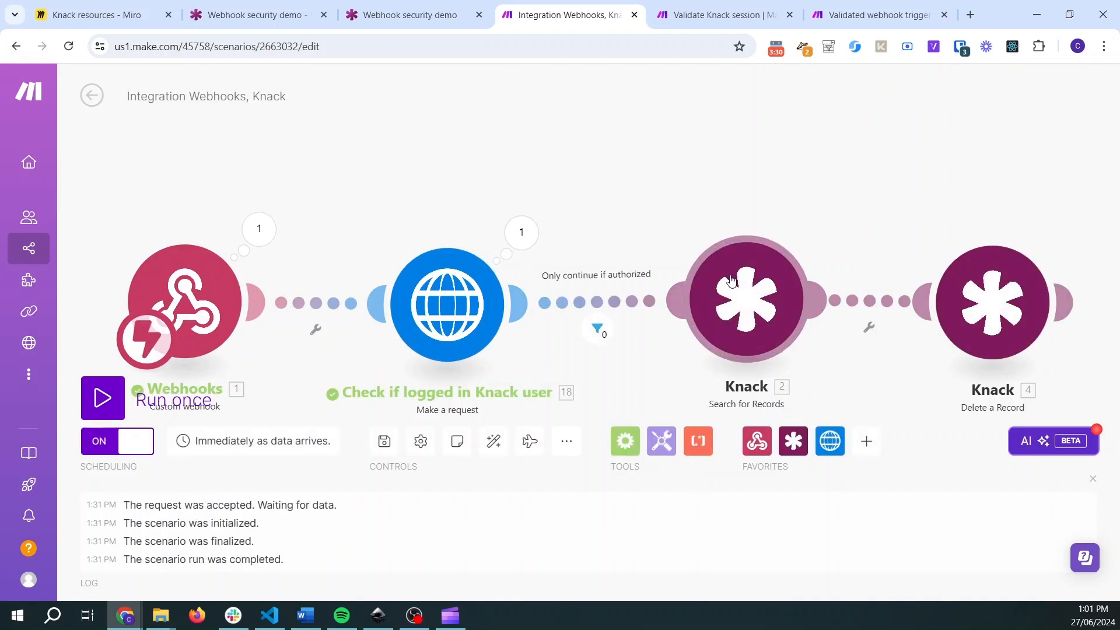
pyautogui.click(761, 15)
pyautogui.moveTo(639, 199); pyautogui.dragTo(572, 166)
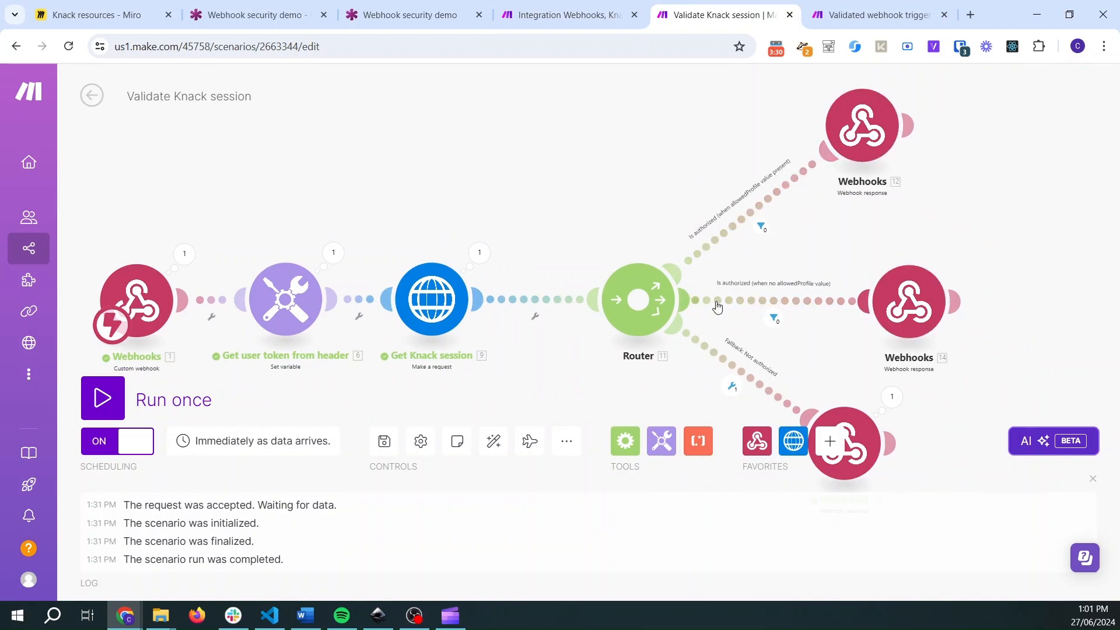
pyautogui.scroll(-3, 671, 286)
pyautogui.scroll(3, 643, 269)
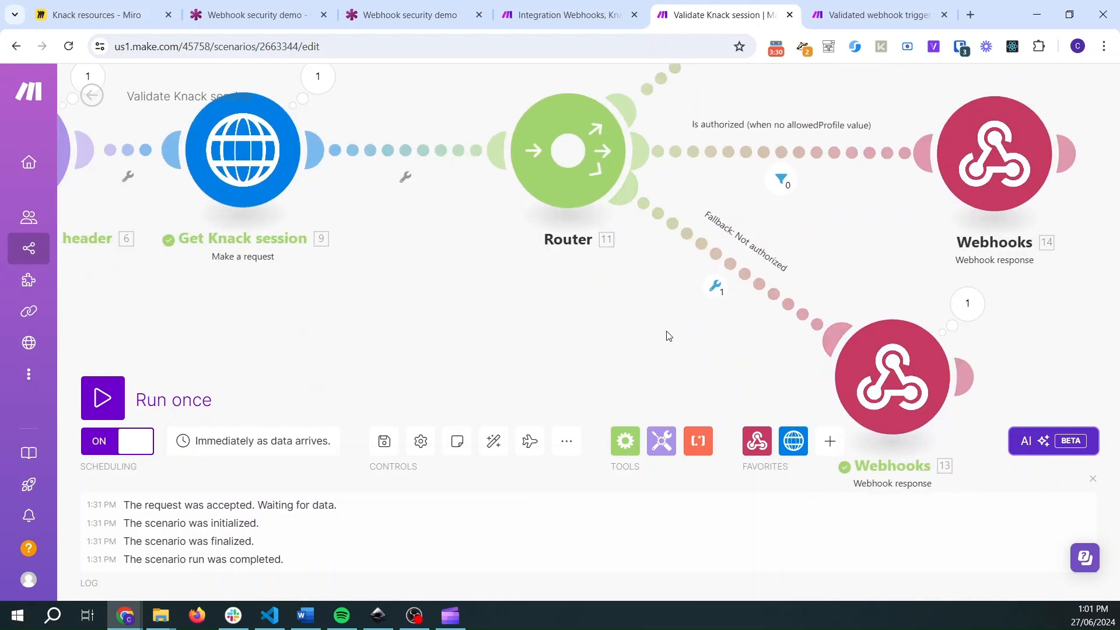
pyautogui.scroll(-2, 666, 332)
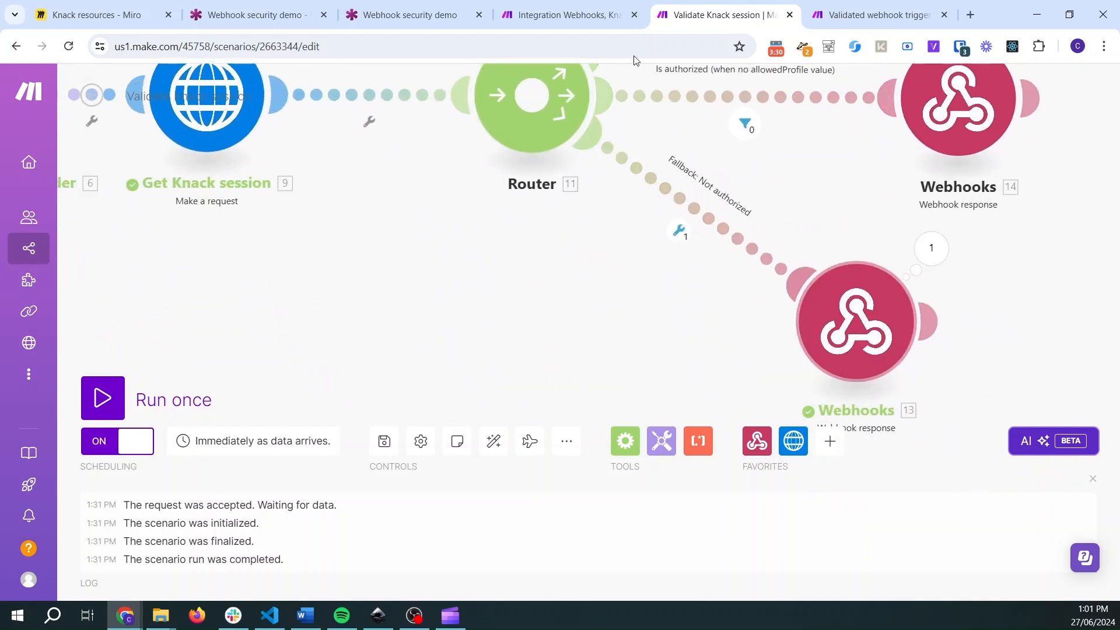
# - Review the Integration Webhooks, Knack run and the live form again, then switch to the Miro board with the fixed webhook security diagram
pyautogui.click(572, 10)
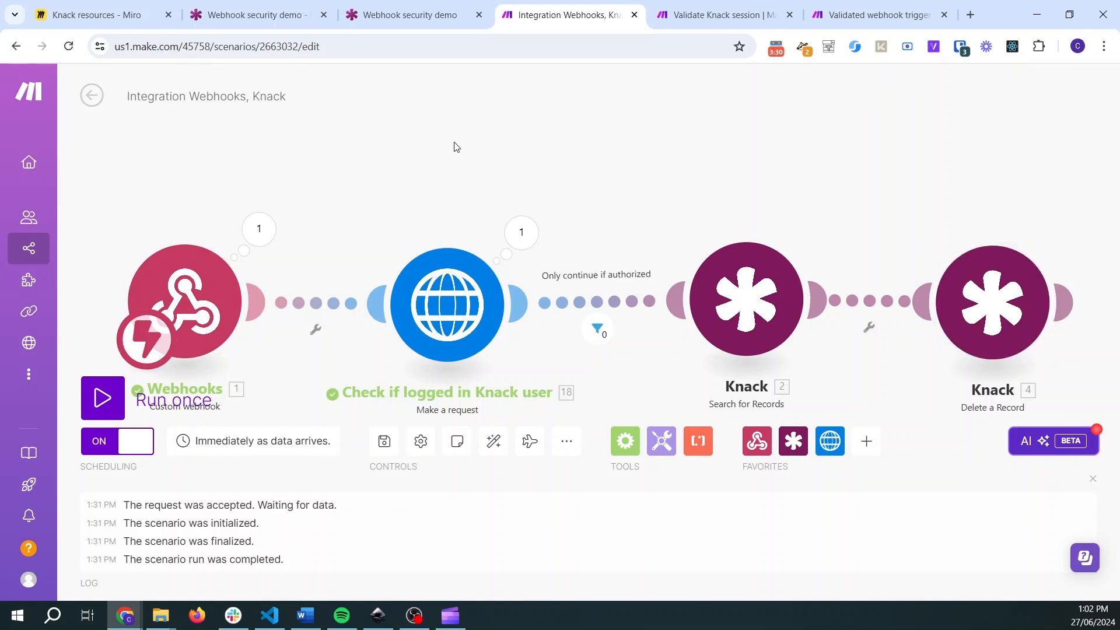
pyautogui.click(410, 15)
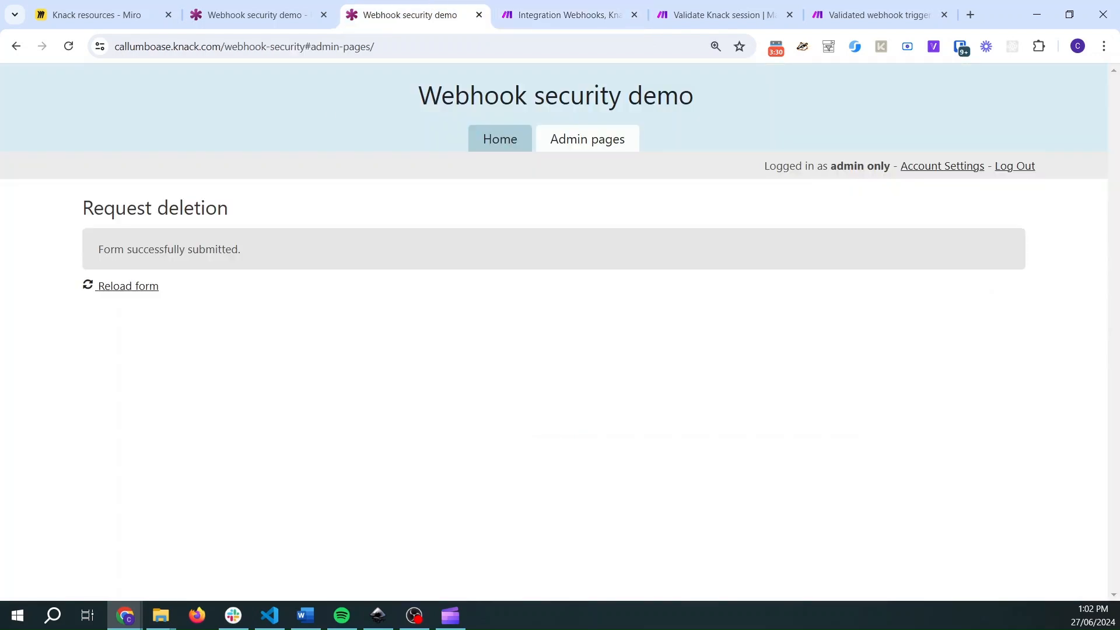
pyautogui.click(98, 15)
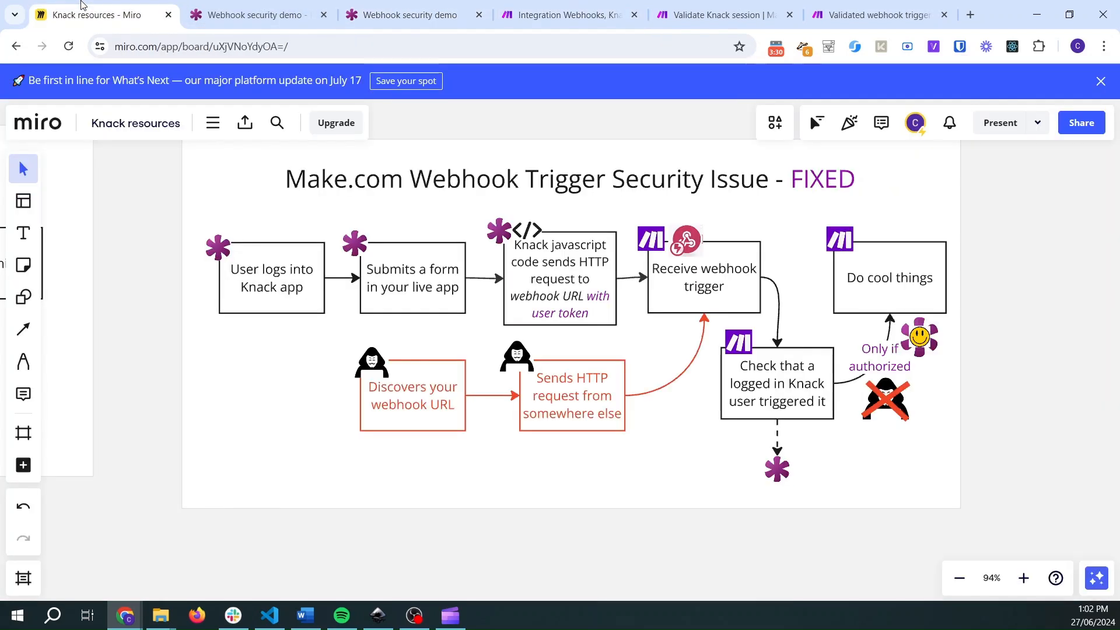